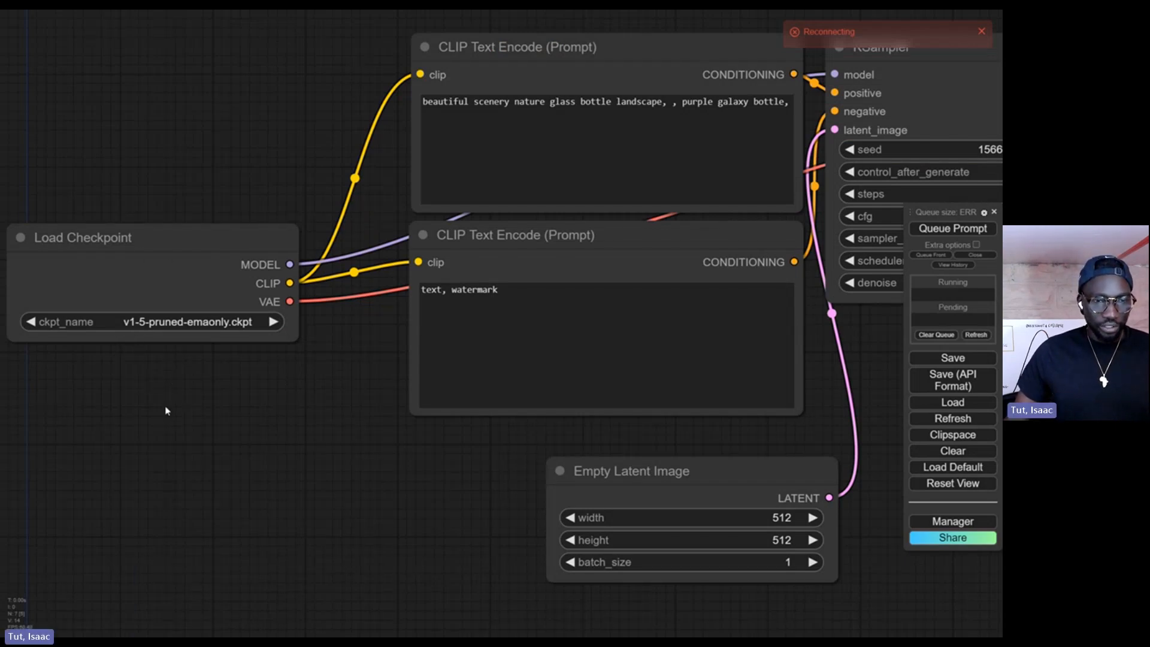
# Inspect the Load Checkpoint node and nudge it slightly closer to the CLIP Text Encode nodes.
pyautogui.scroll(-3, 157, 379)
pyautogui.moveTo(154, 295); pyautogui.dragTo(172, 304)
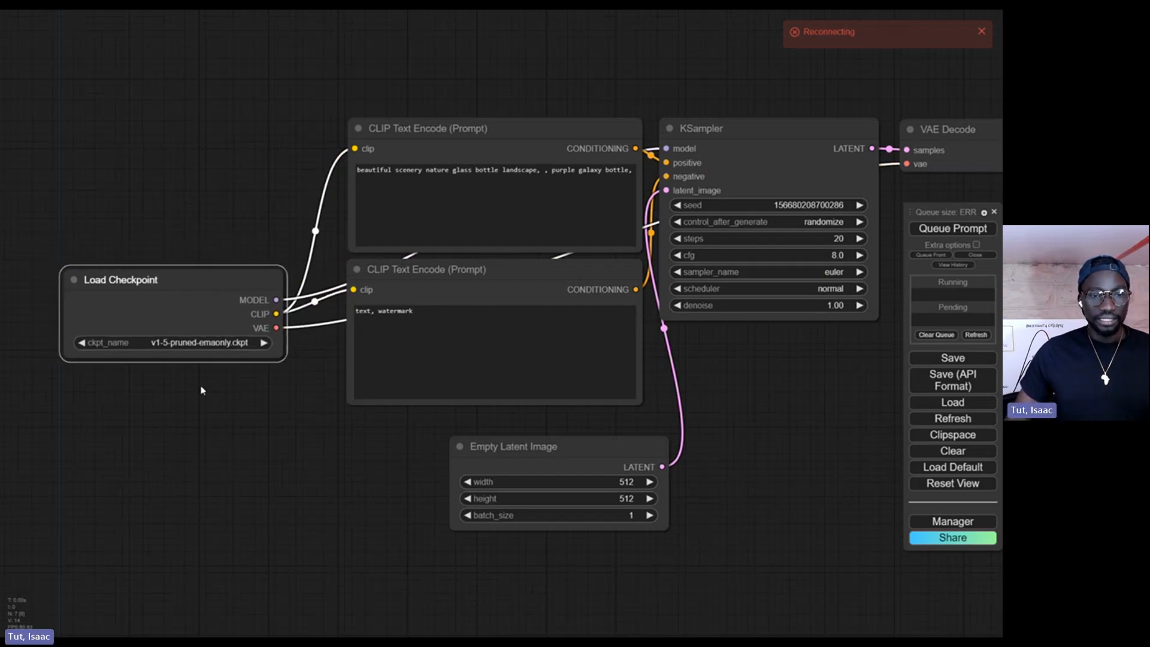
pyautogui.scroll(2, 195, 375)
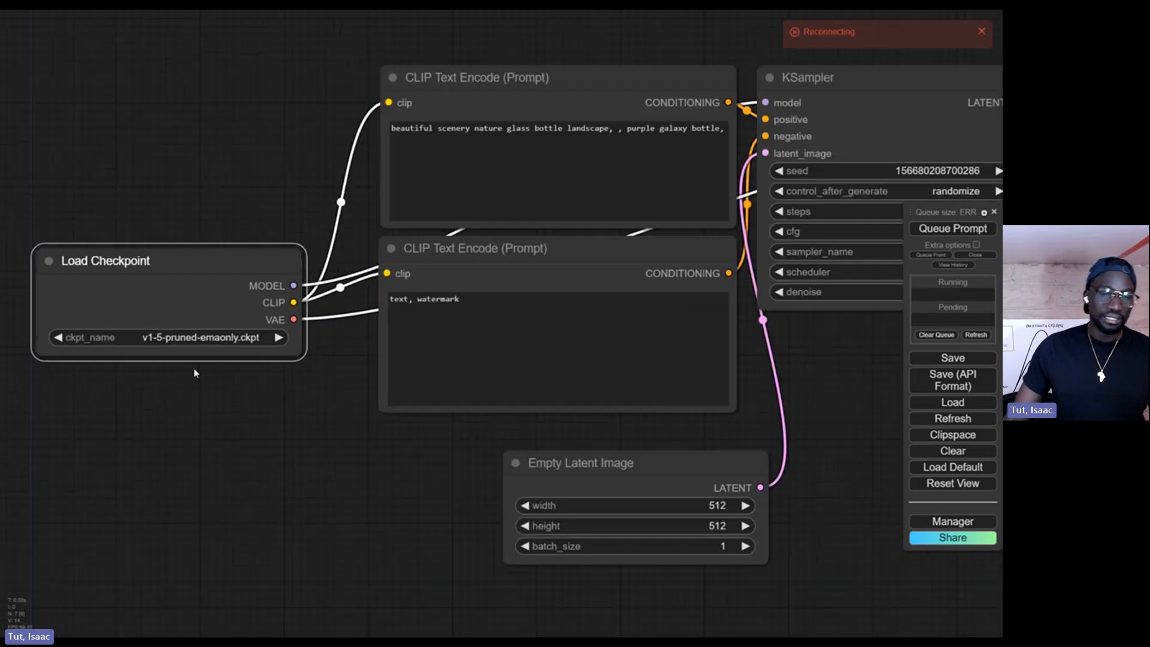
pyautogui.click(192, 337)
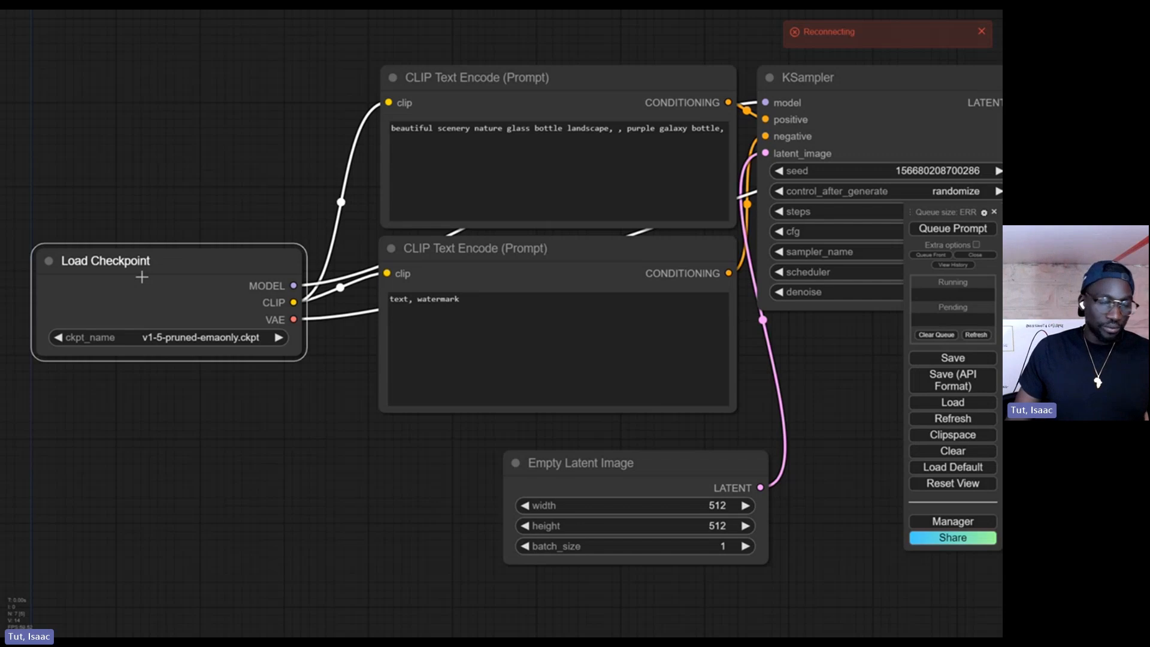
pyautogui.scroll(-1, 142, 277)
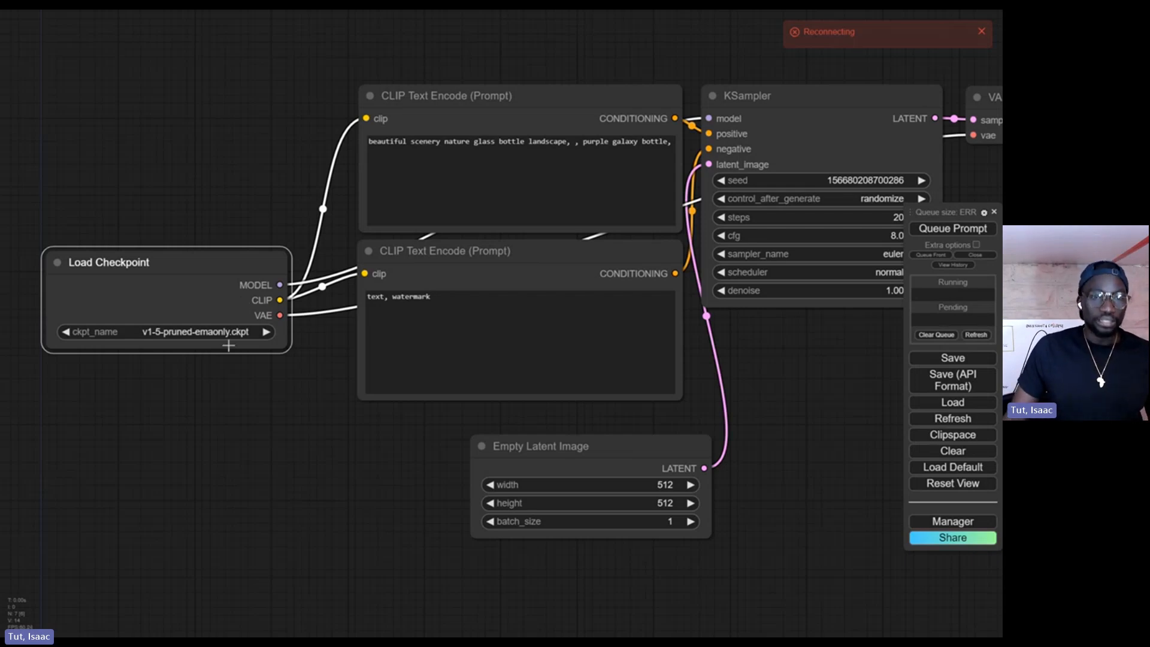
pyautogui.moveTo(228, 268); pyautogui.dragTo(234, 265)
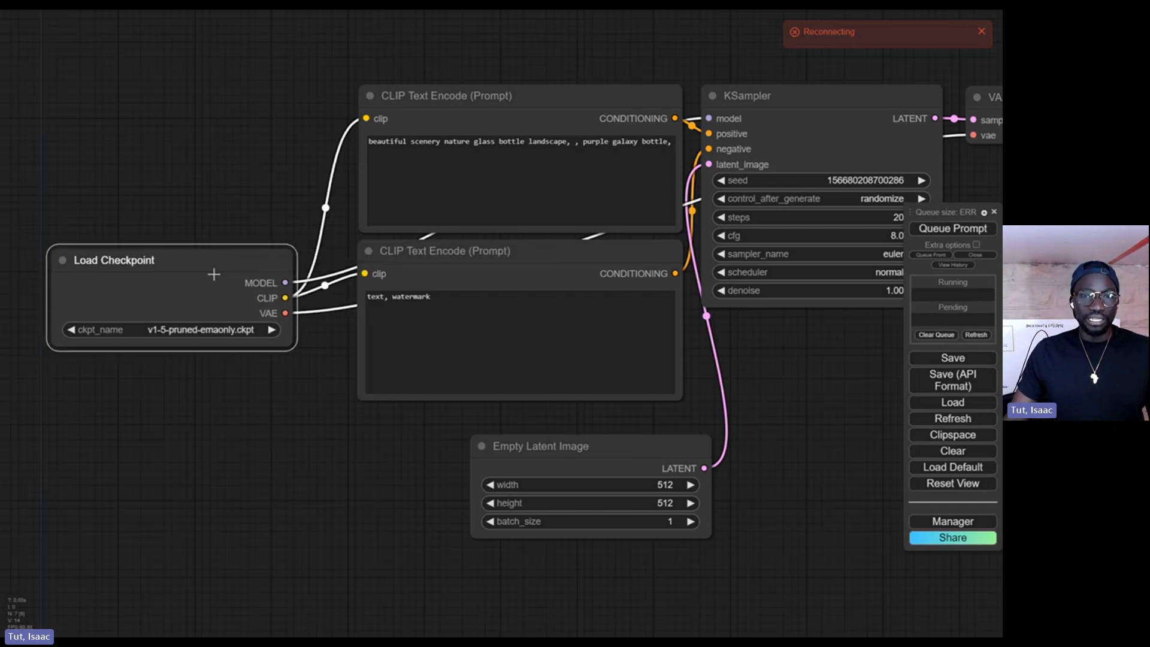
# Color the positive CLIP Text Encode node green and the negative one red.
pyautogui.scroll(-2, 214, 273)
pyautogui.click(408, 141)
pyautogui.rightClick(428, 131)
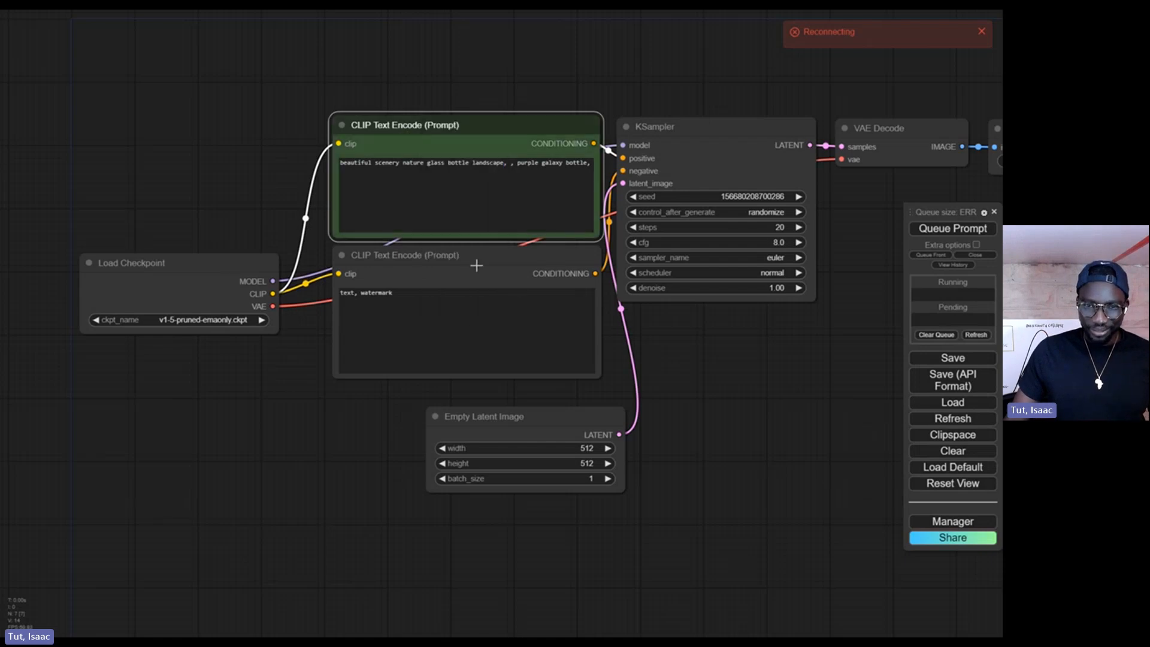
pyautogui.rightClick(476, 265)
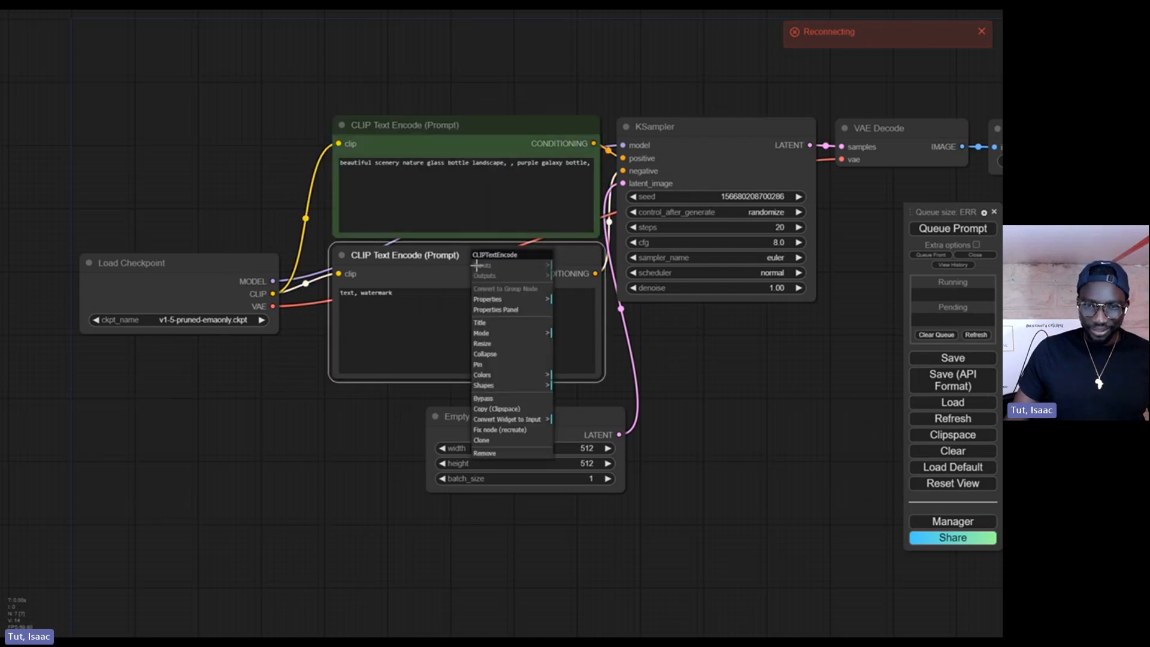
pyautogui.click(512, 376)
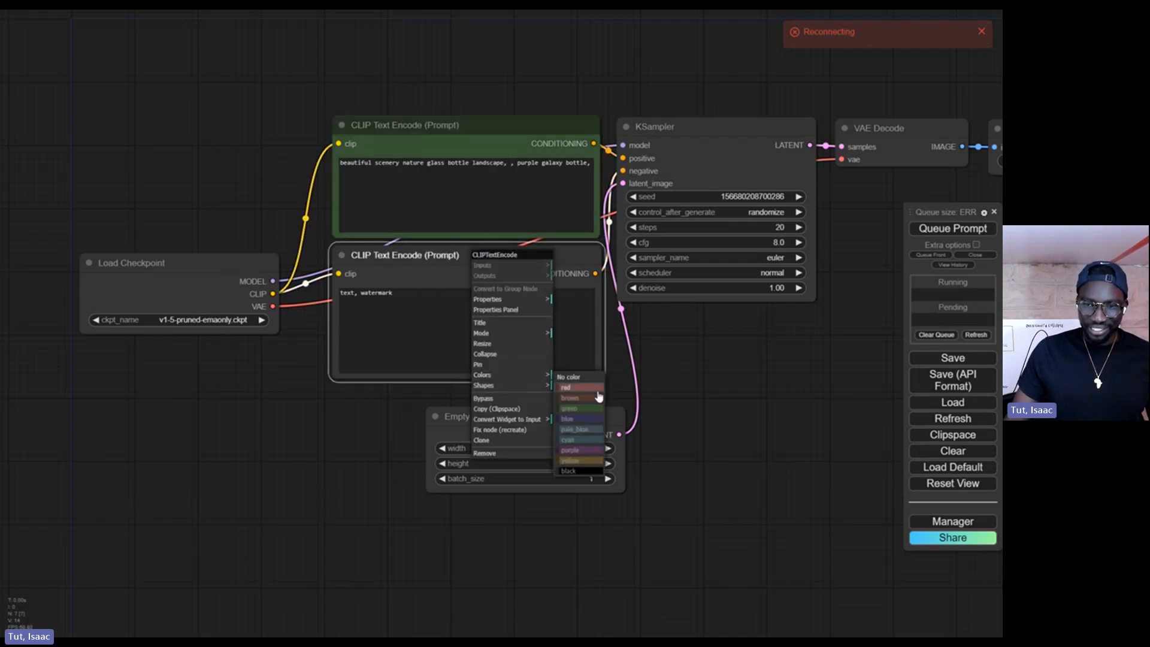
pyautogui.click(597, 390)
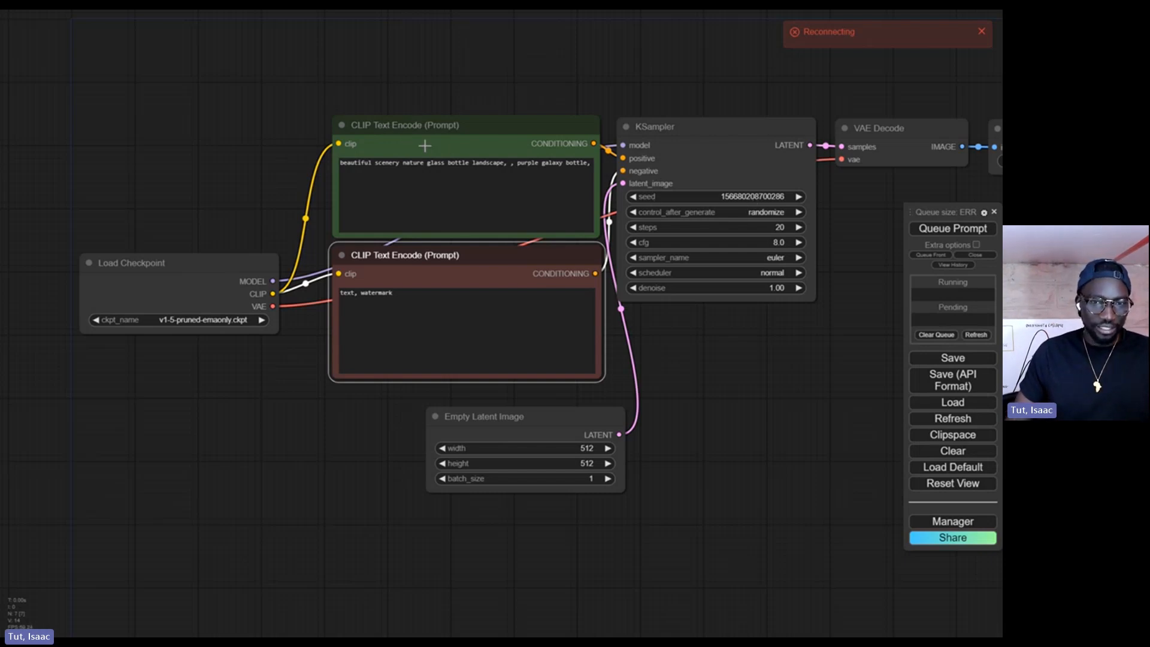
# Reposition the green and red CLIP Text Encode nodes slightly, keeping a small gap between them.
pyautogui.scroll(4, 506, 129)
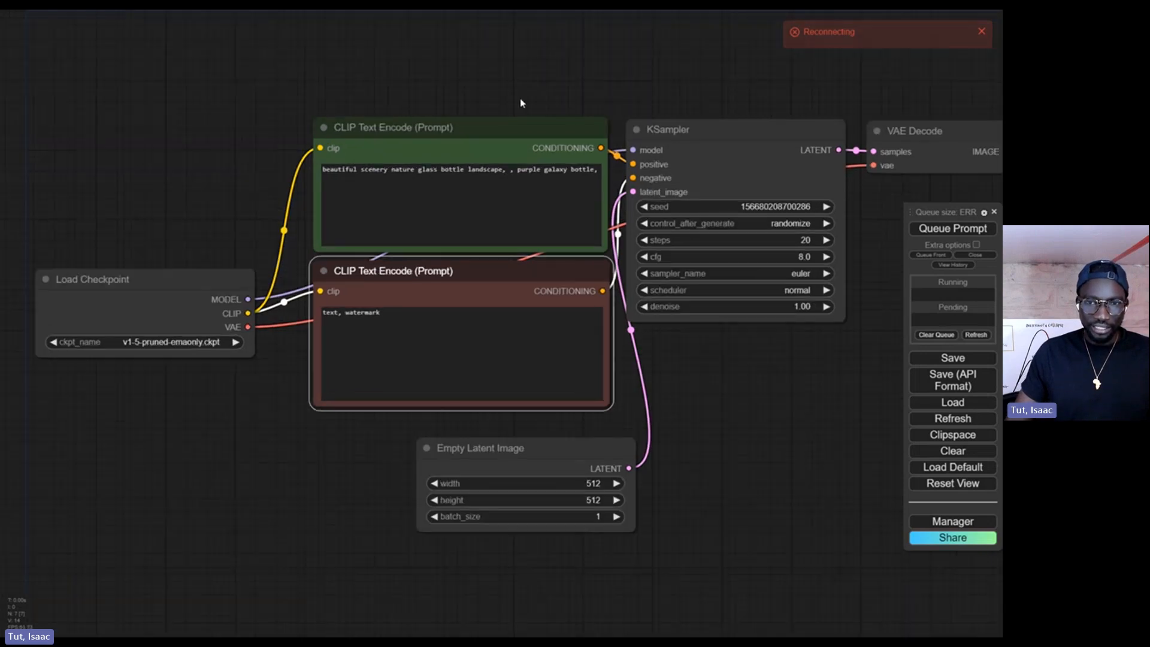
pyautogui.moveTo(426, 150)
pyautogui.mouseDown()
pyautogui.moveTo(385, 143)
pyautogui.moveTo(407, 141)
pyautogui.mouseUp()
pyautogui.moveTo(390, 329); pyautogui.dragTo(380, 345)
pyautogui.moveTo(385, 152); pyautogui.dragTo(392, 138)
pyautogui.moveTo(427, 343); pyautogui.dragTo(426, 329)
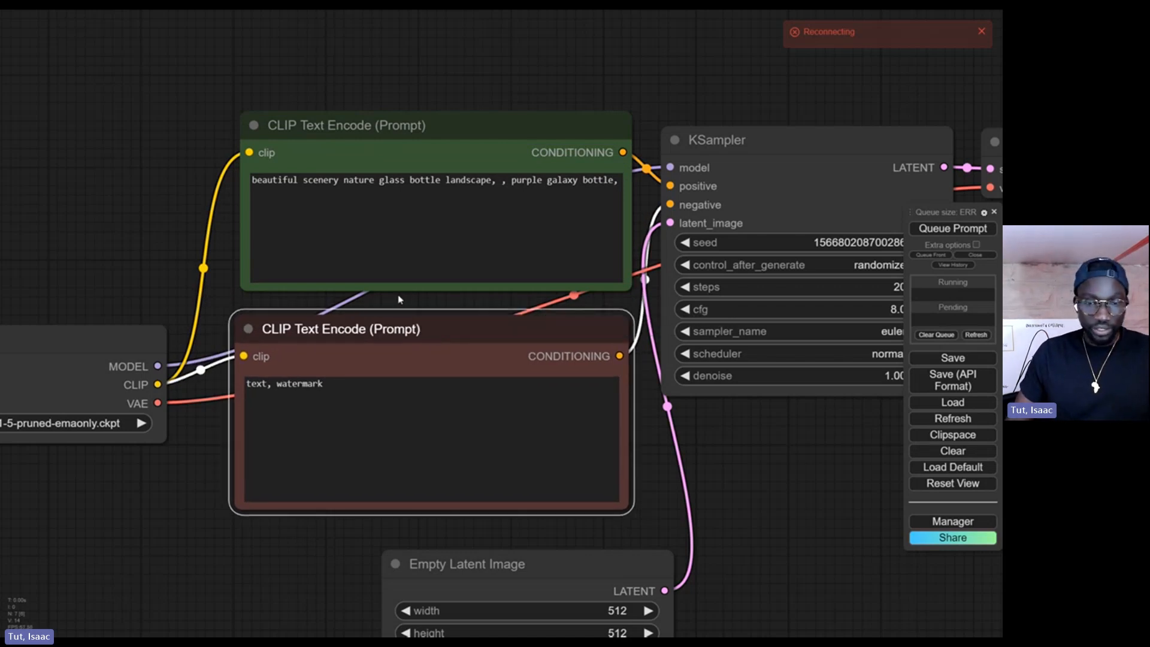
# Nudge the KSampler node slightly away from the text encoders and move the Empty Latent Image node slightly upward.
pyautogui.scroll(-2, 399, 299)
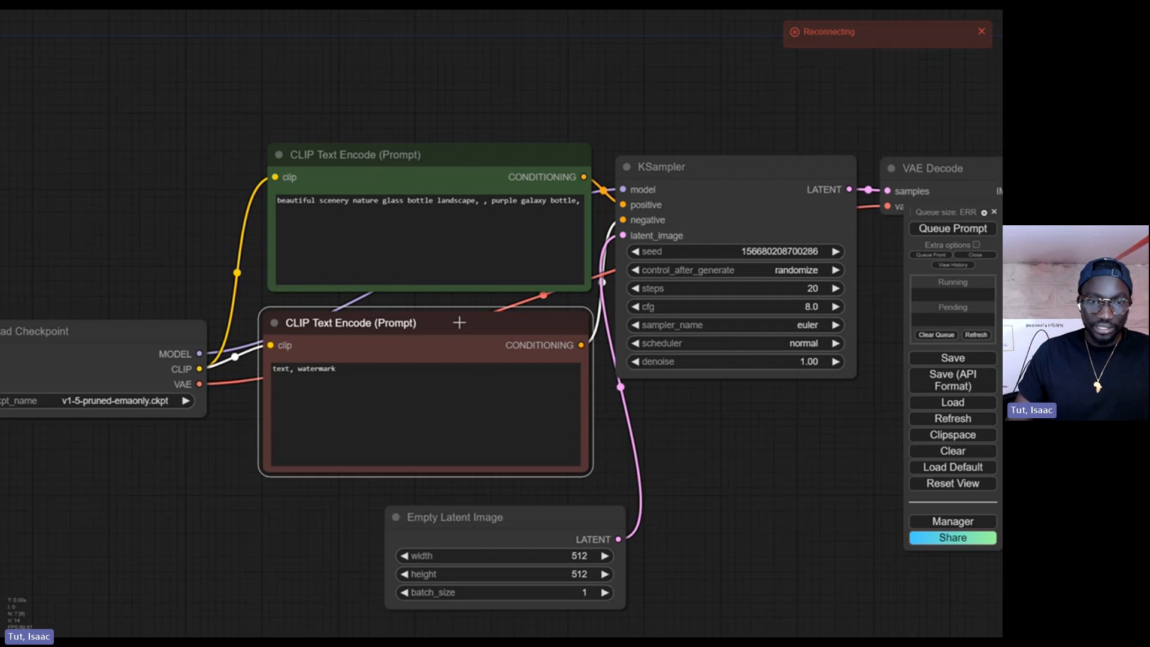
pyautogui.moveTo(693, 424); pyautogui.dragTo(615, 386)
pyautogui.scroll(-1, 615, 387)
pyautogui.moveTo(650, 183); pyautogui.dragTo(658, 184)
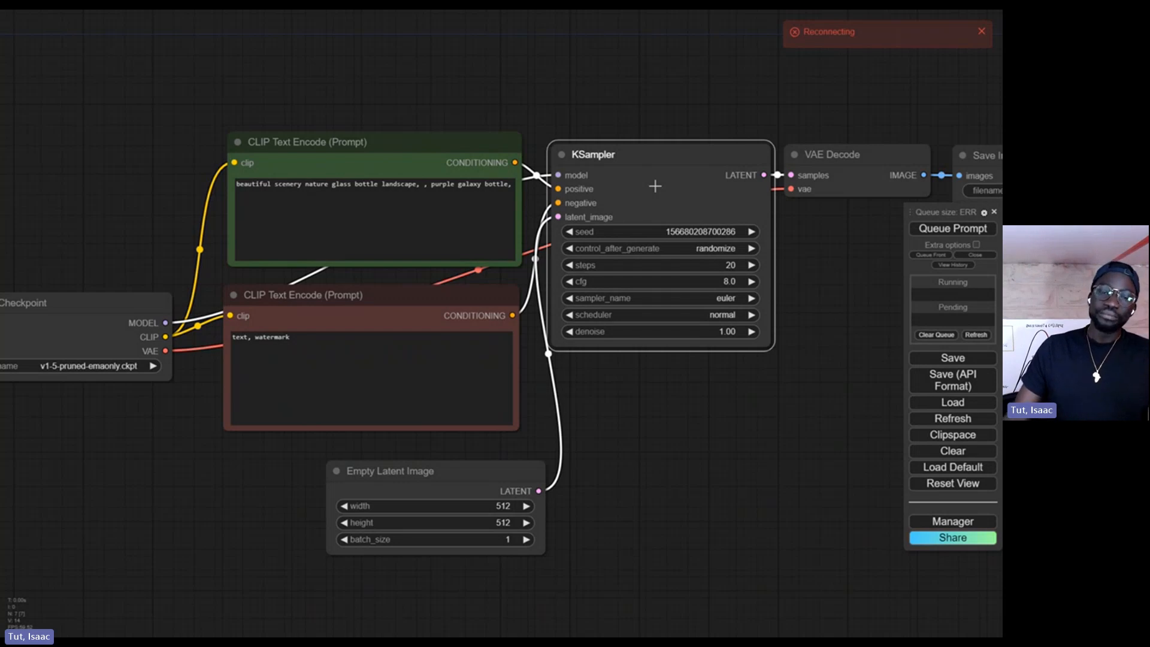
pyautogui.moveTo(449, 487); pyautogui.dragTo(448, 476)
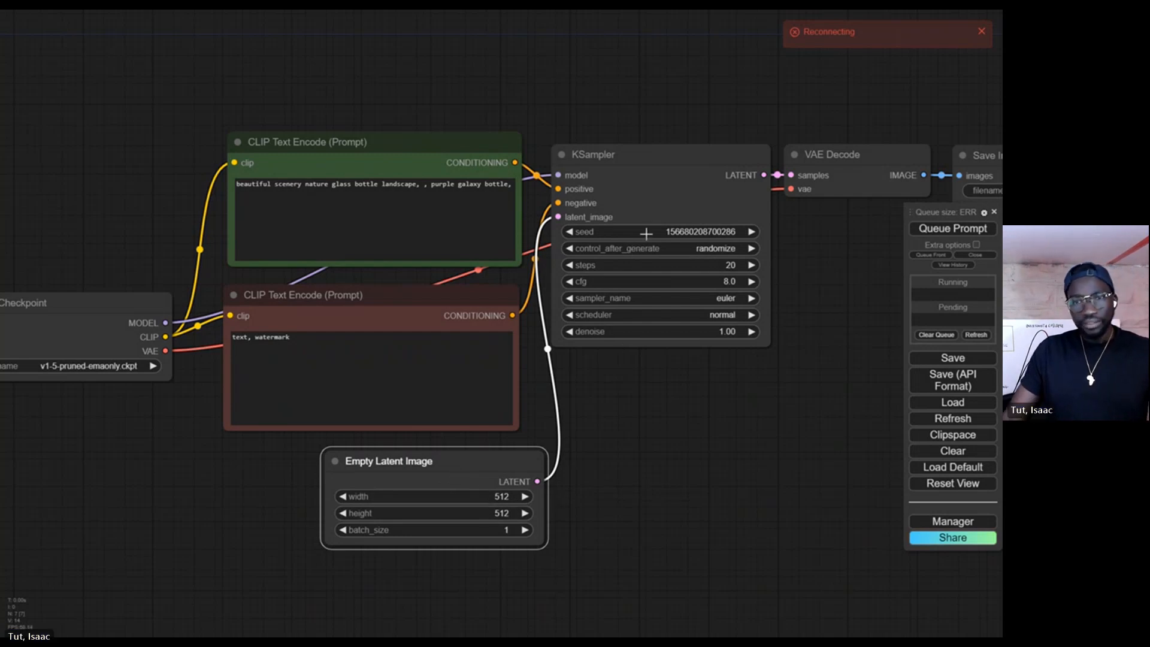
# Examine the KSampler's inputs and settings, and follow its output through the VAE Decode and Save Image nodes.
pyautogui.scroll(4, 636, 185)
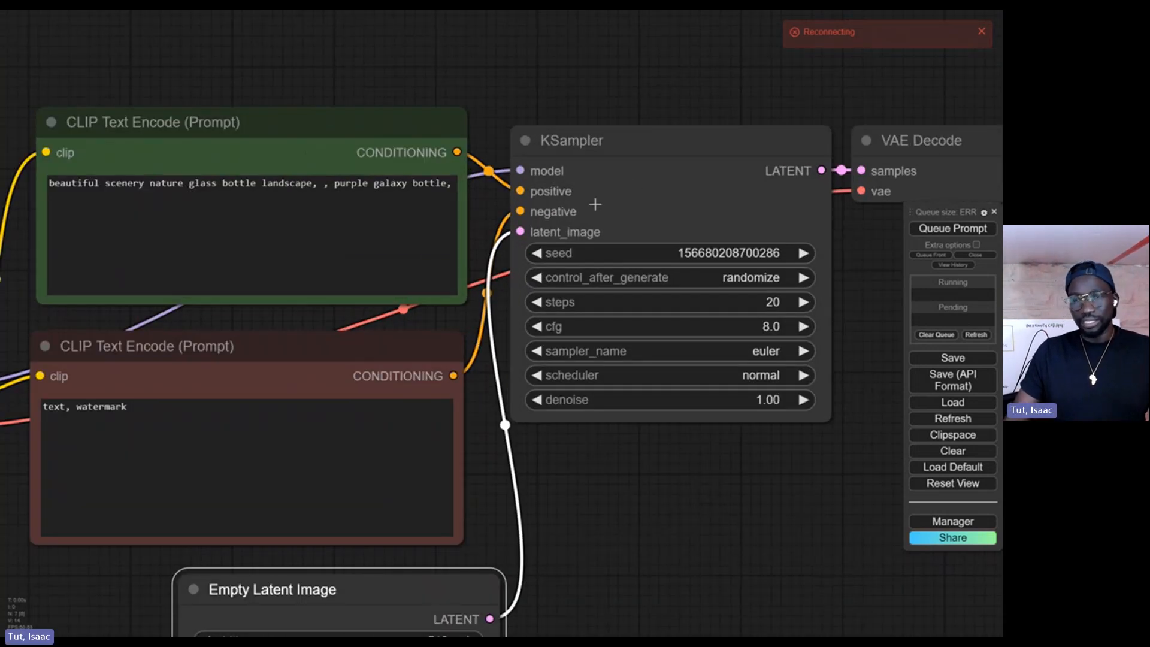
pyautogui.scroll(-3, 516, 163)
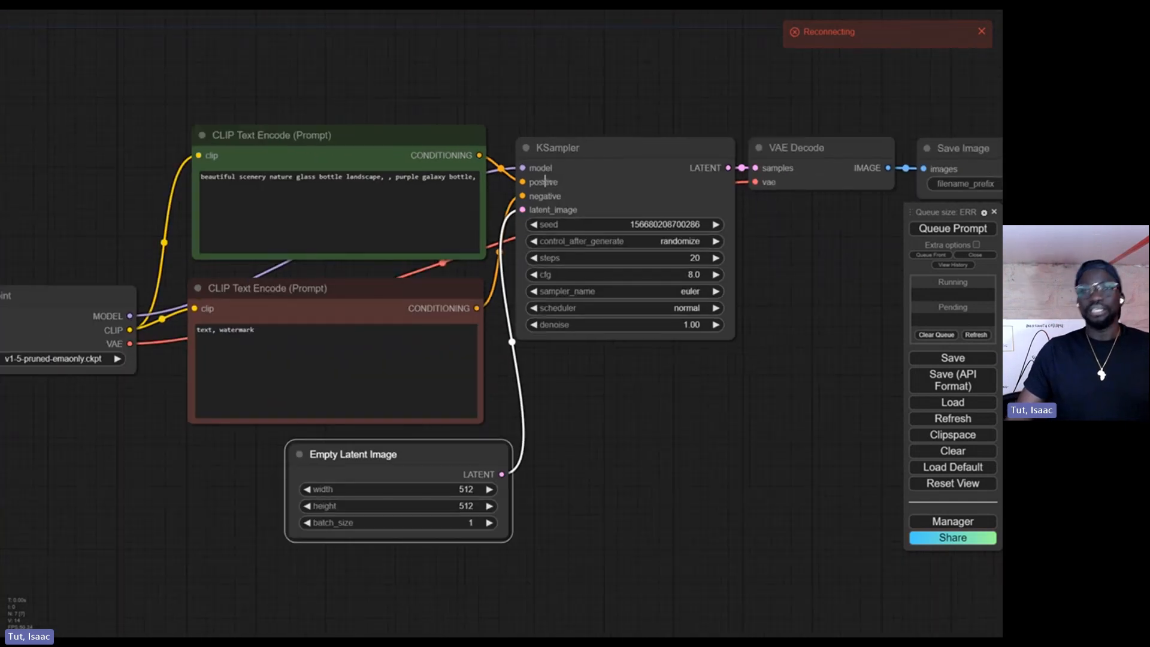
pyautogui.scroll(-2, 545, 182)
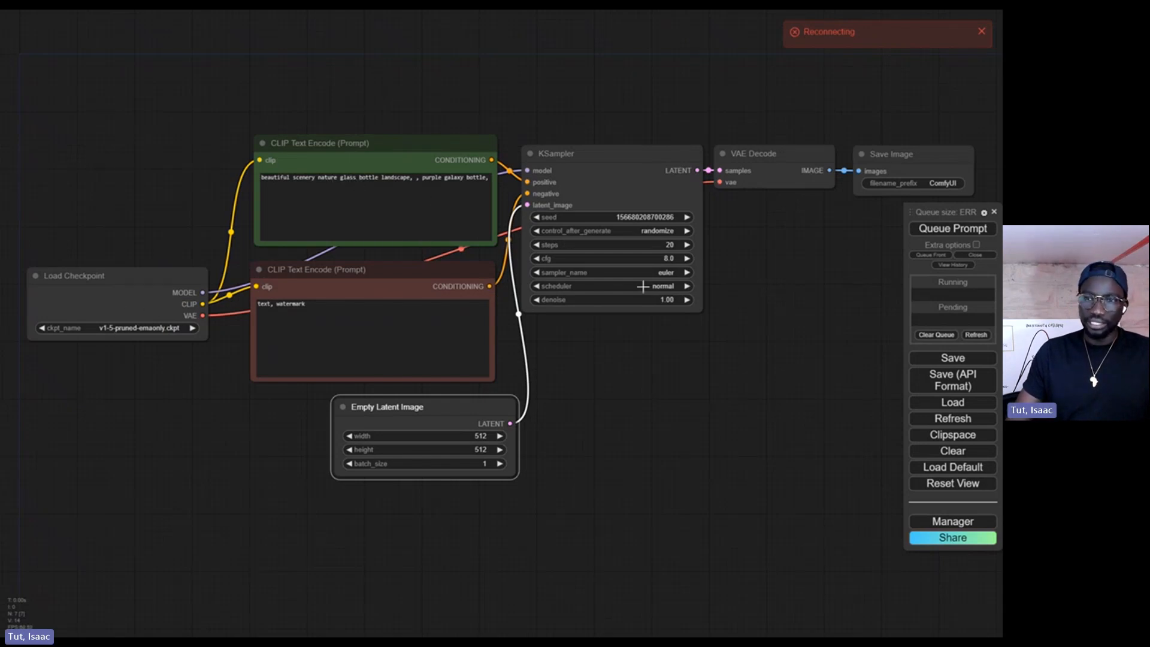
pyautogui.moveTo(752, 256); pyautogui.dragTo(663, 257)
pyautogui.click(673, 157)
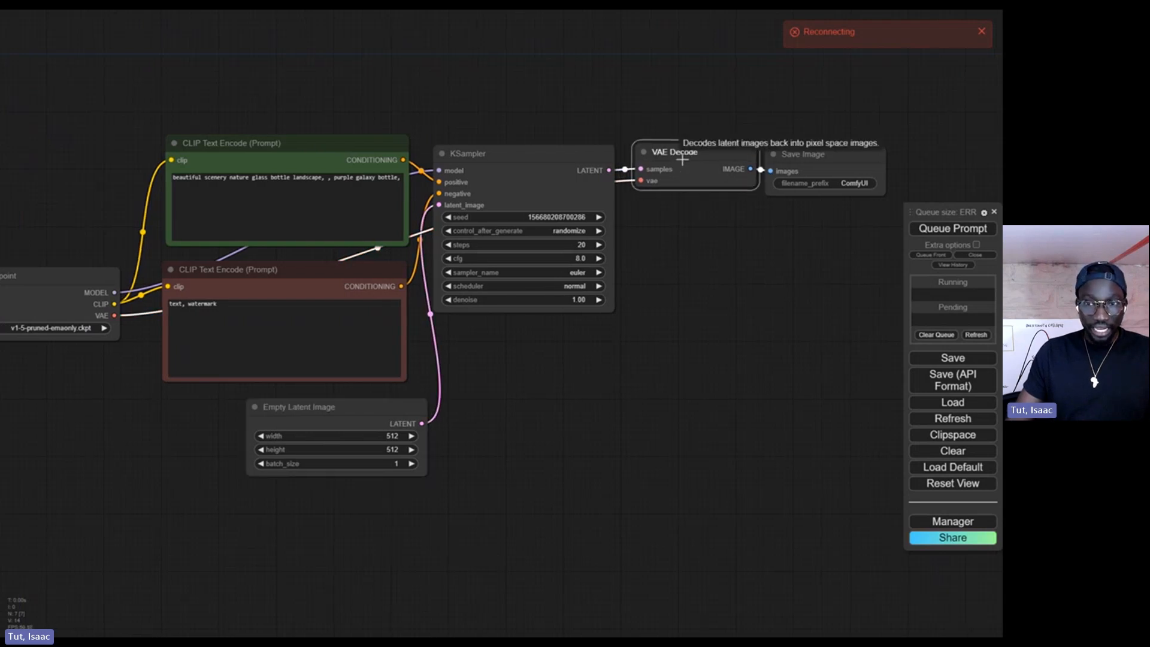
pyautogui.scroll(2, 687, 210)
pyautogui.scroll(1, 688, 210)
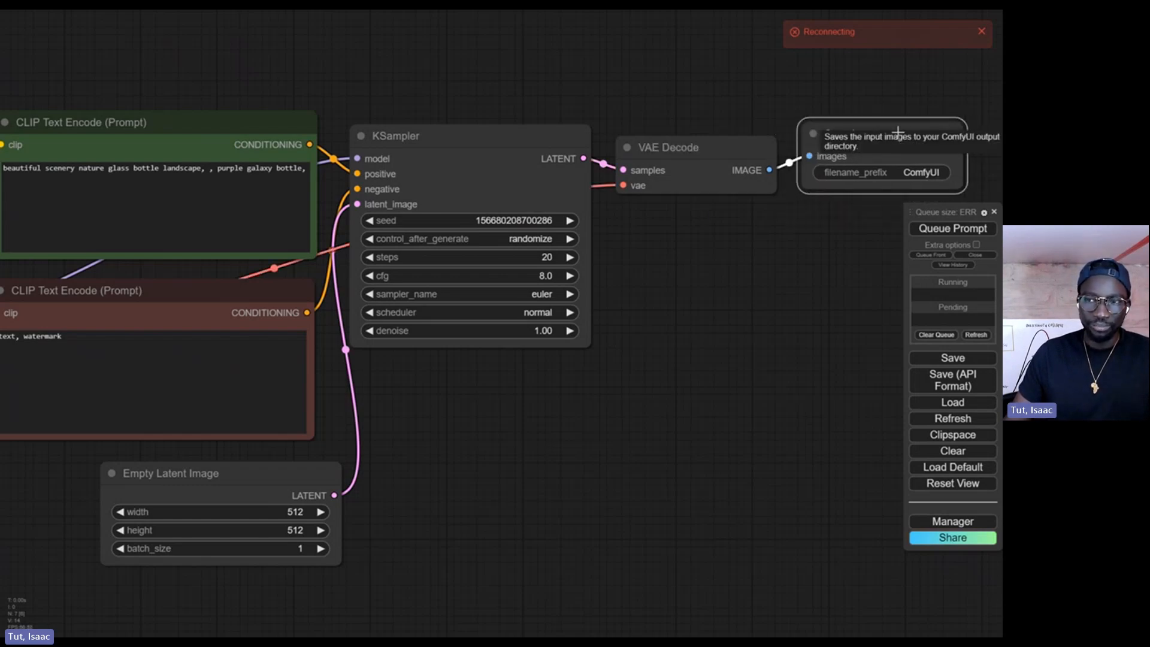
pyautogui.click(863, 182)
pyautogui.scroll(1, 860, 187)
pyautogui.scroll(-3, 860, 187)
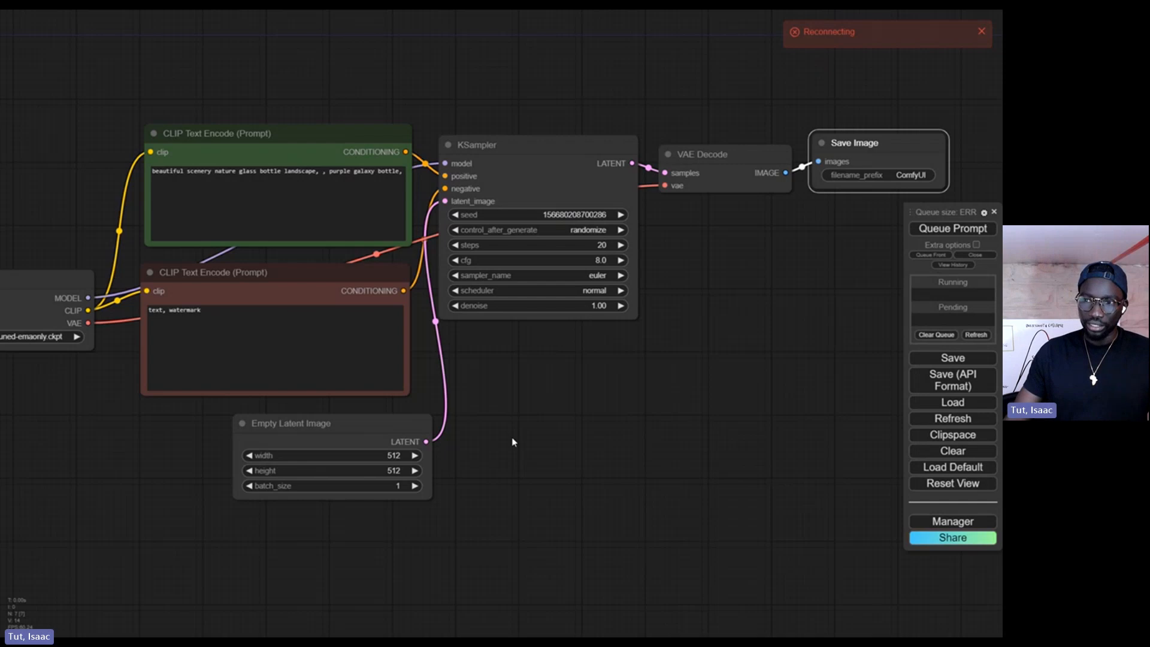
# Examine the overall layout of the larger grouped workflow beside the basic one, including its Resample group.
pyautogui.scroll(-1, 512, 442)
pyautogui.scroll(-2, 520, 441)
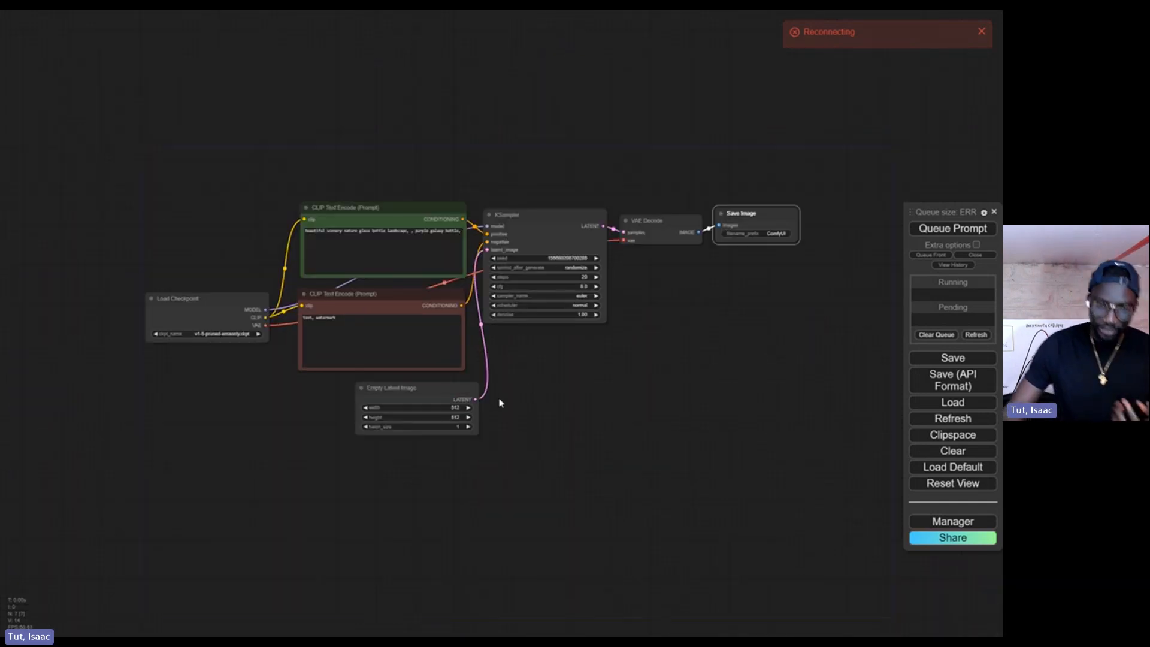
pyautogui.moveTo(1031, 254); pyautogui.dragTo(497, 203)
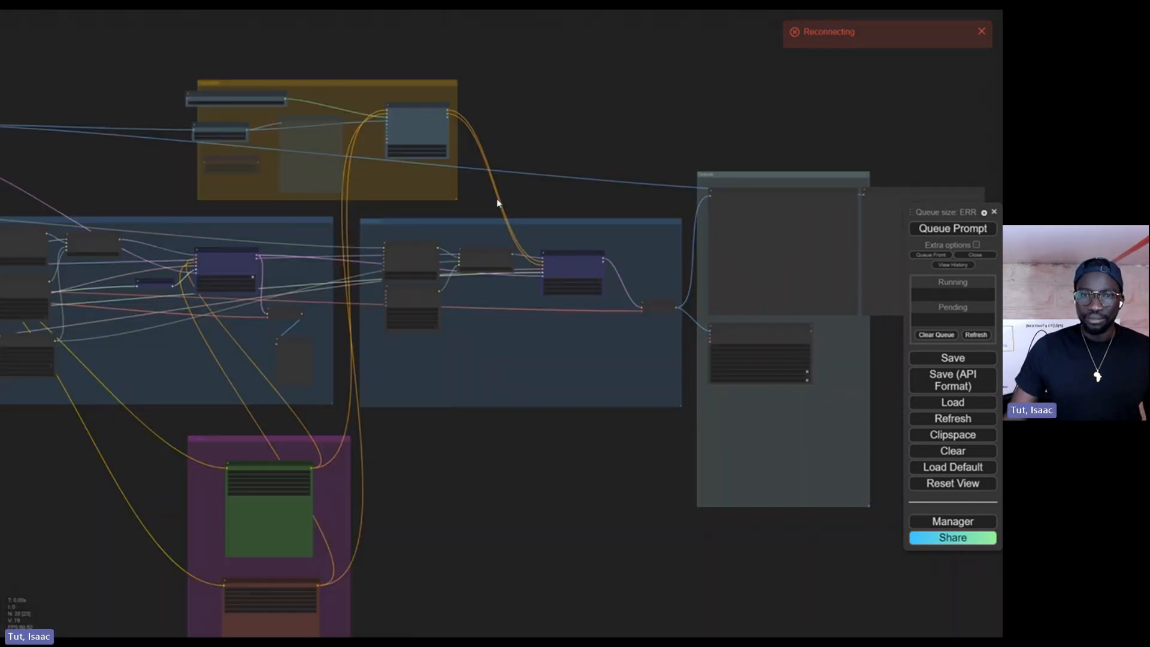
pyautogui.scroll(-5, 494, 216)
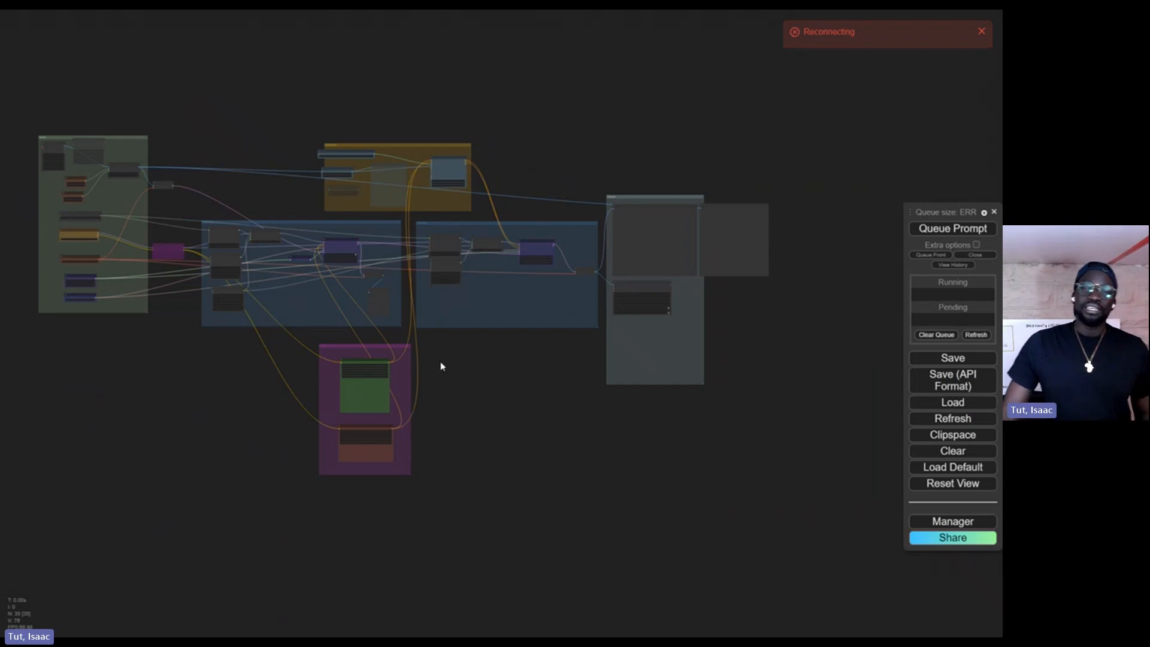
pyautogui.moveTo(442, 367); pyautogui.dragTo(504, 376)
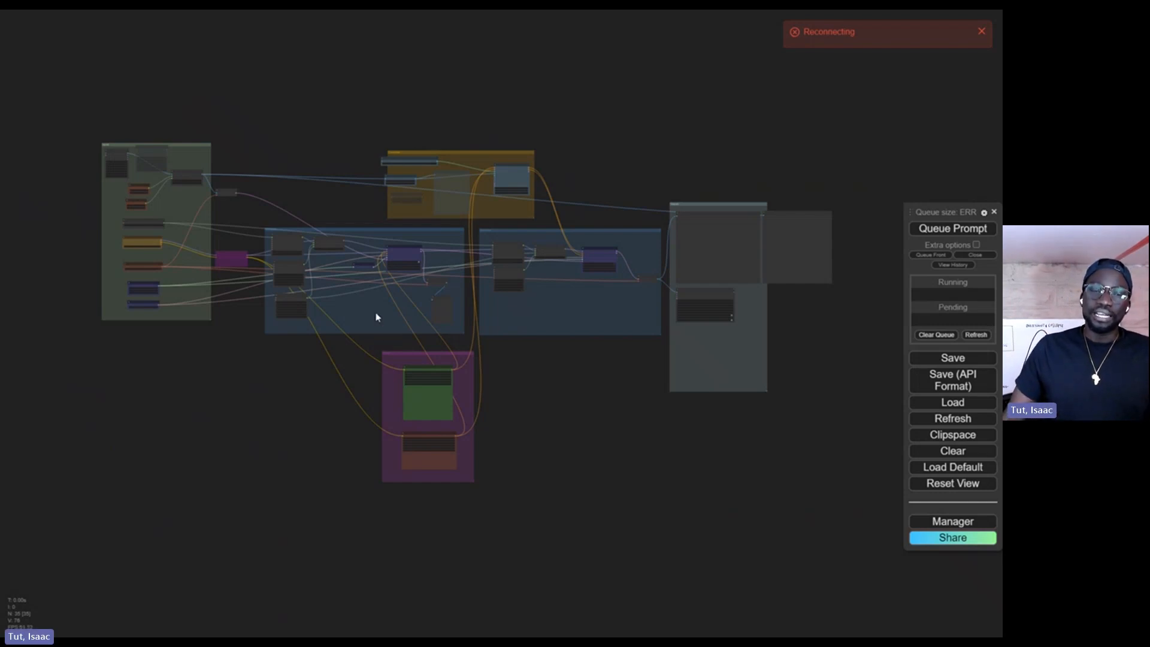
pyautogui.scroll(3, 376, 317)
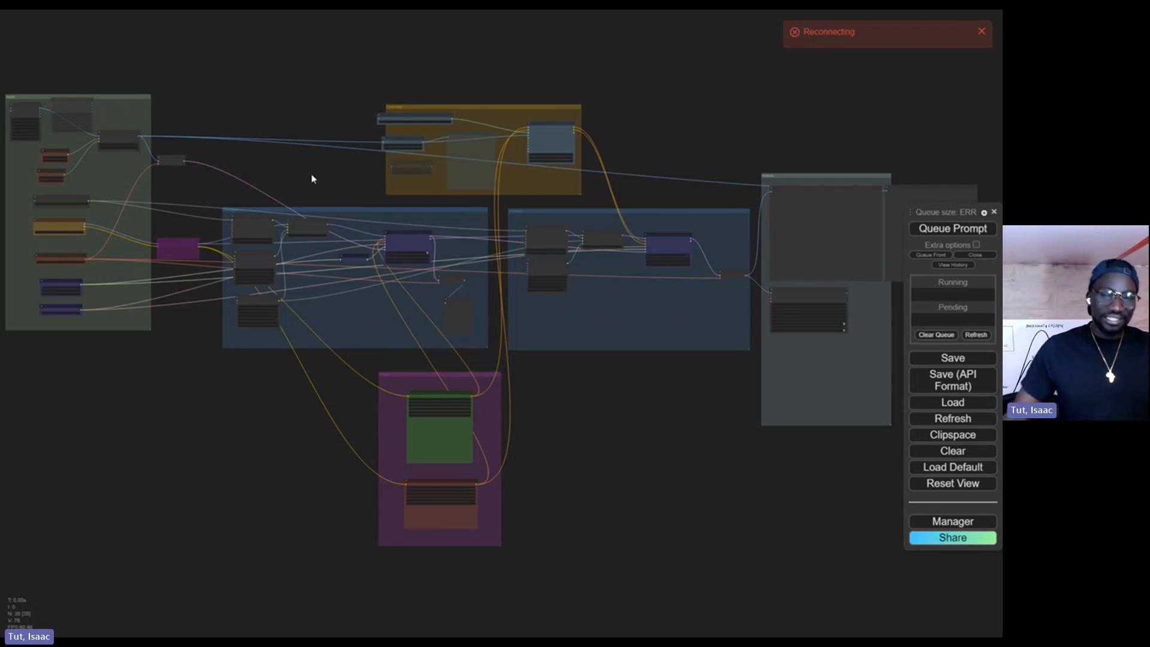
pyautogui.scroll(-5, 322, 153)
pyautogui.scroll(3, 322, 153)
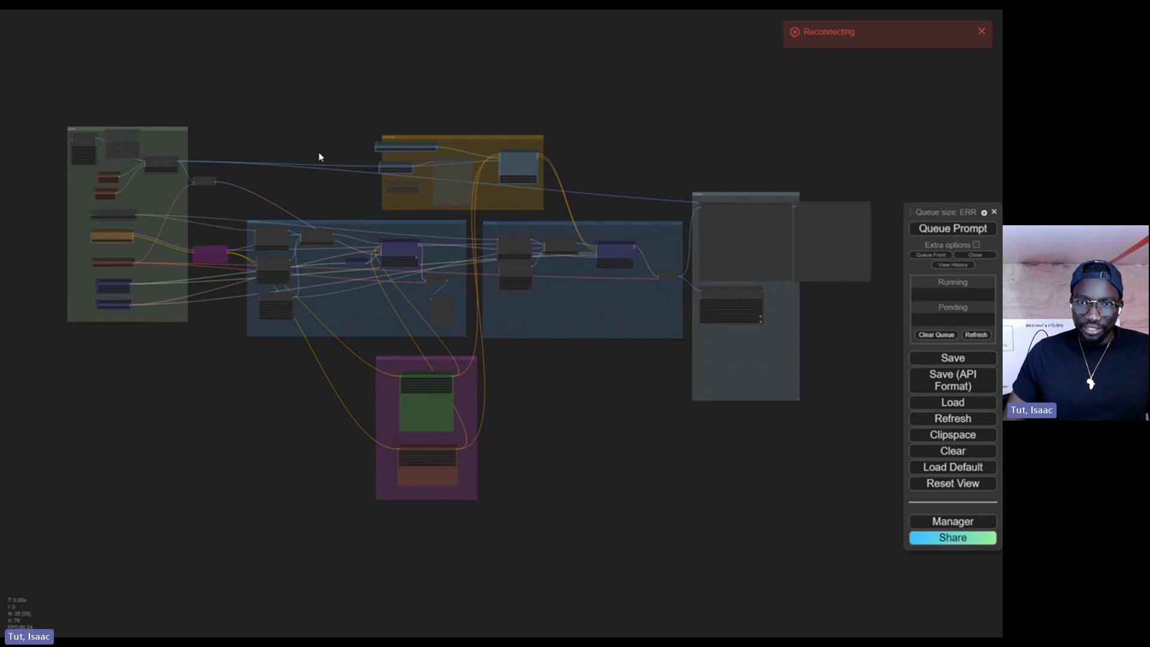
pyautogui.scroll(-2, 520, 403)
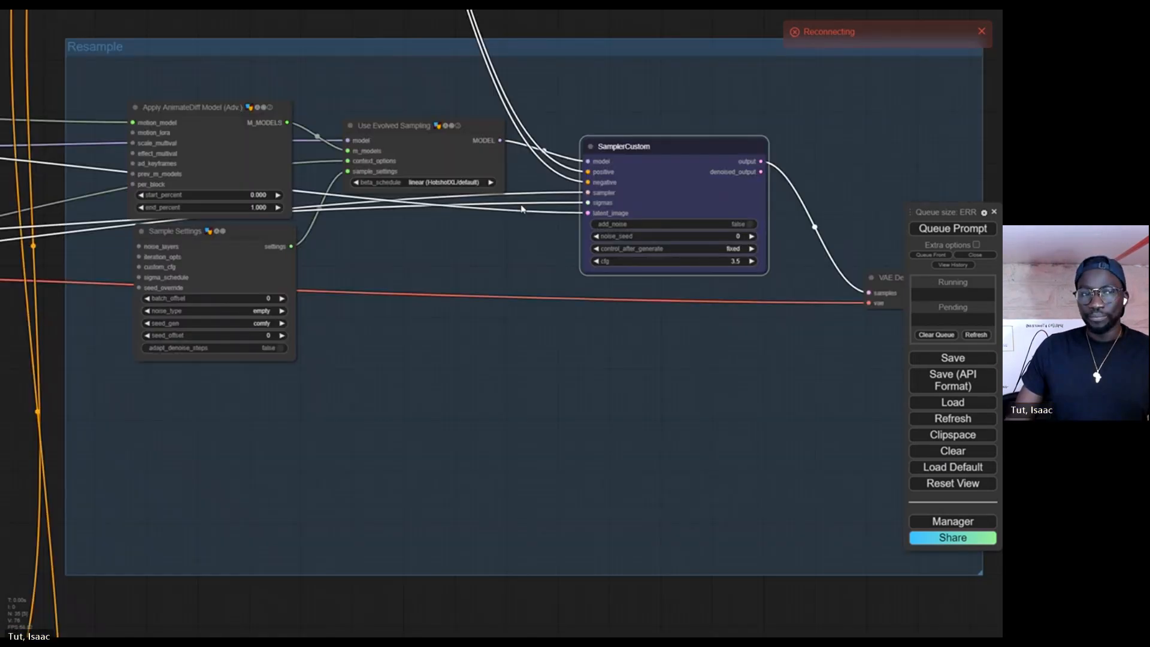
pyautogui.scroll(-7, 519, 205)
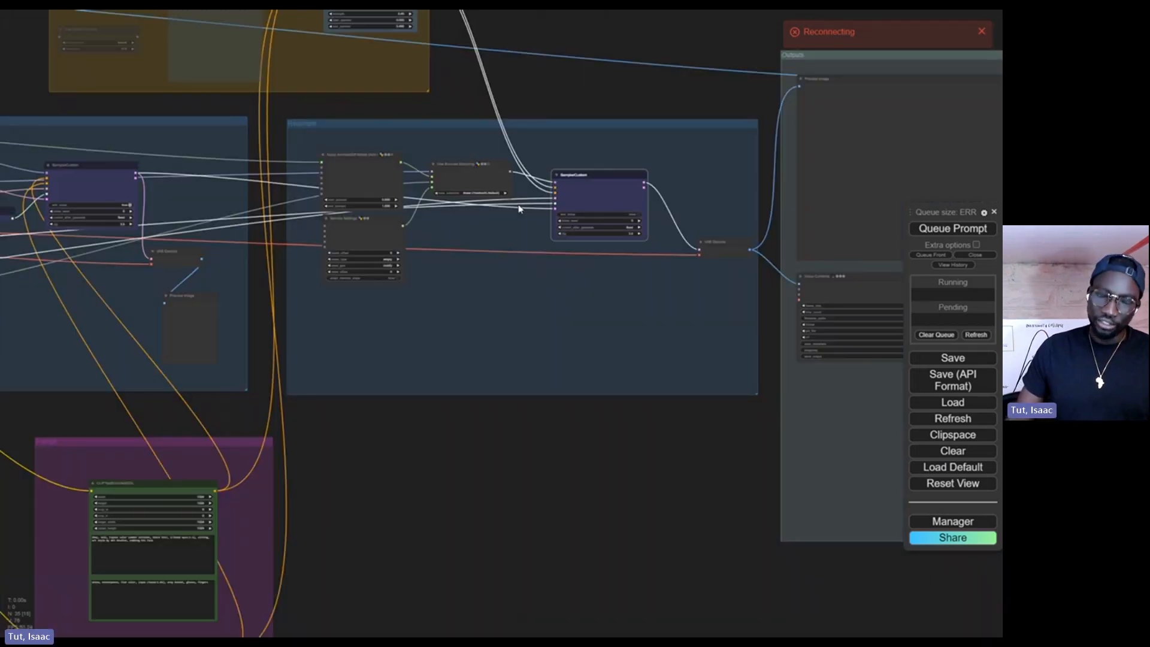
pyautogui.scroll(-5, 519, 209)
pyautogui.scroll(-4, 515, 214)
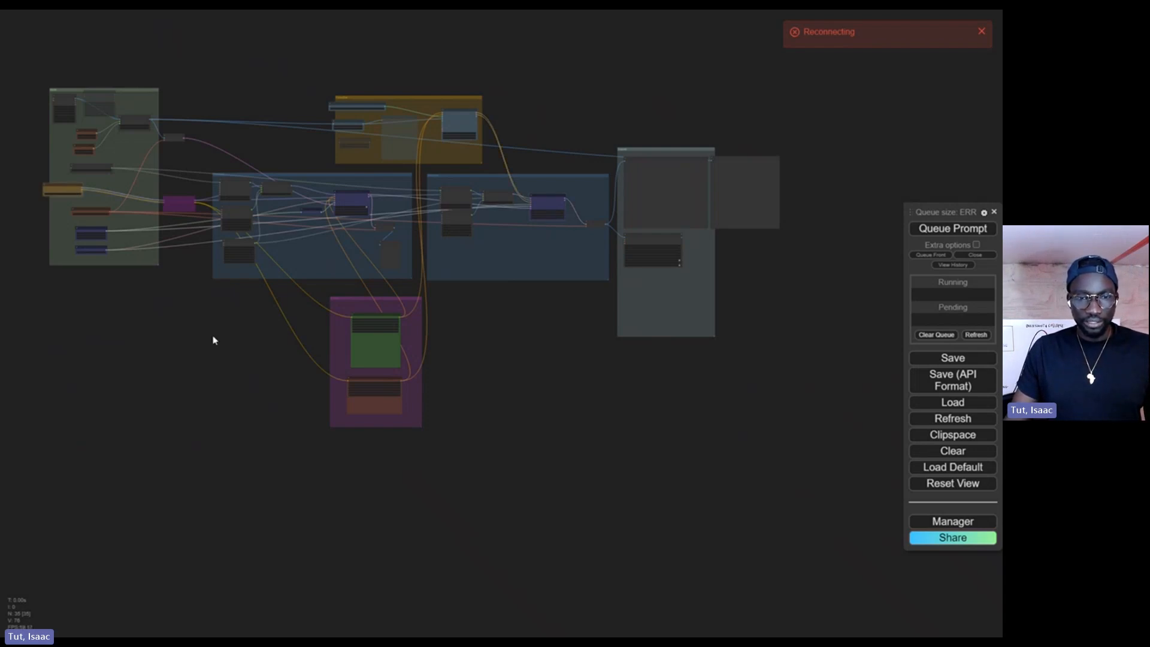
# Examine the green and red prompt nodes in the purple group and the SamplerCustom node in the Resample group.
pyautogui.scroll(9, 372, 361)
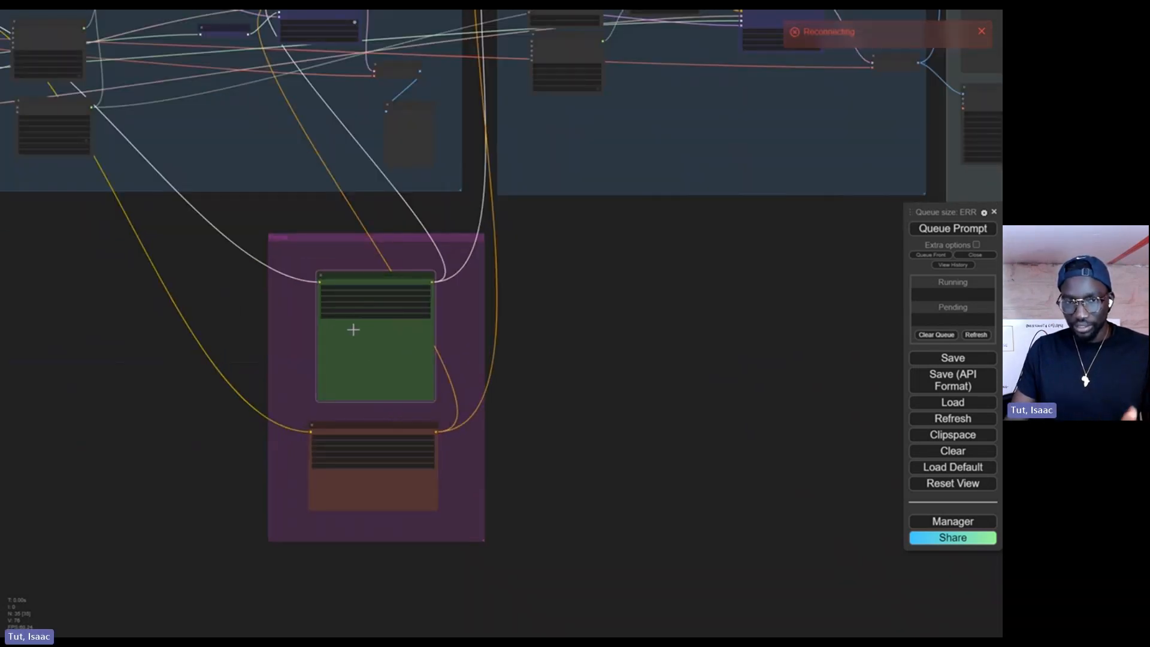
pyautogui.scroll(1, 356, 330)
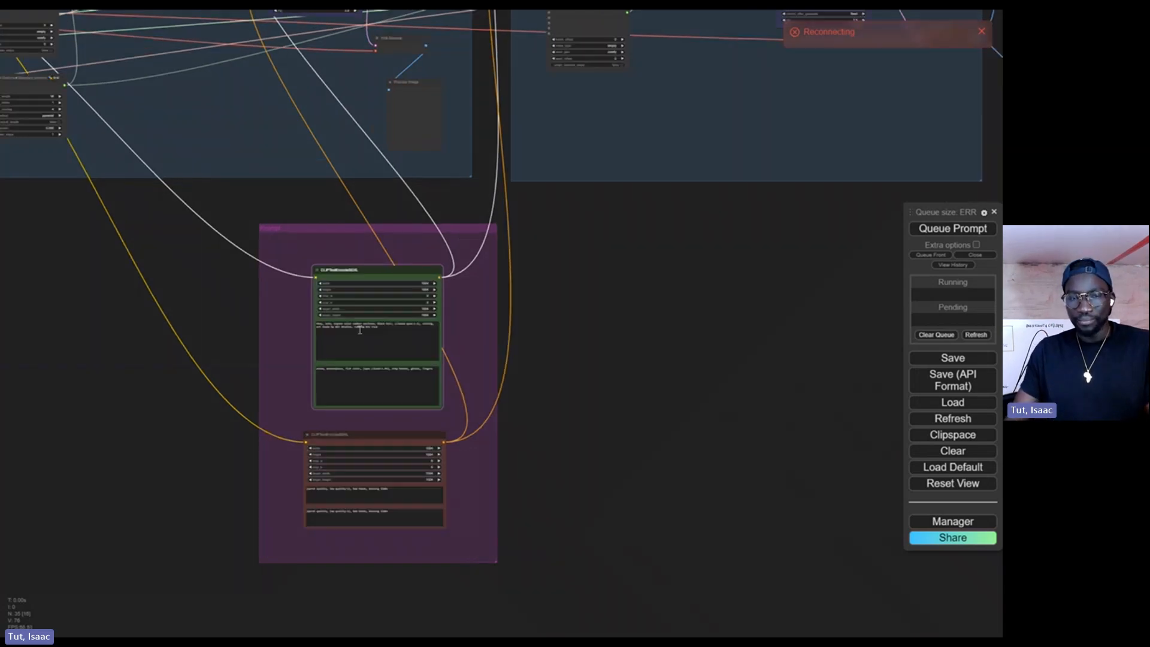
pyautogui.scroll(-4, 496, 290)
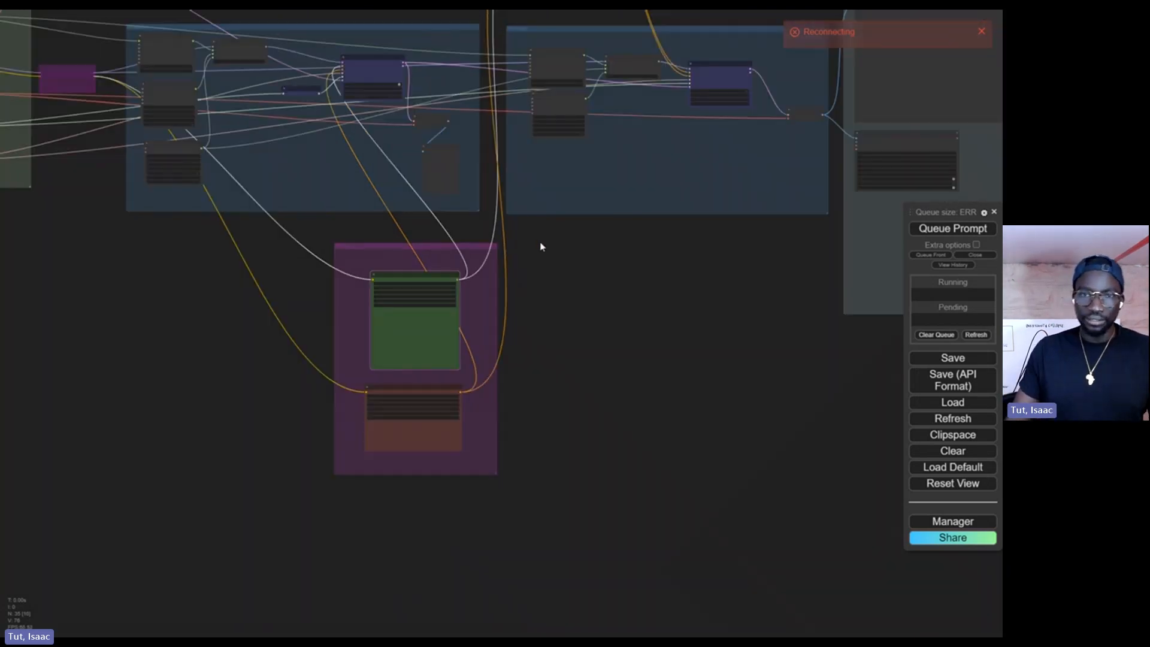
pyautogui.moveTo(539, 247); pyautogui.dragTo(464, 377)
pyautogui.scroll(-2, 464, 377)
pyautogui.scroll(-3, 464, 377)
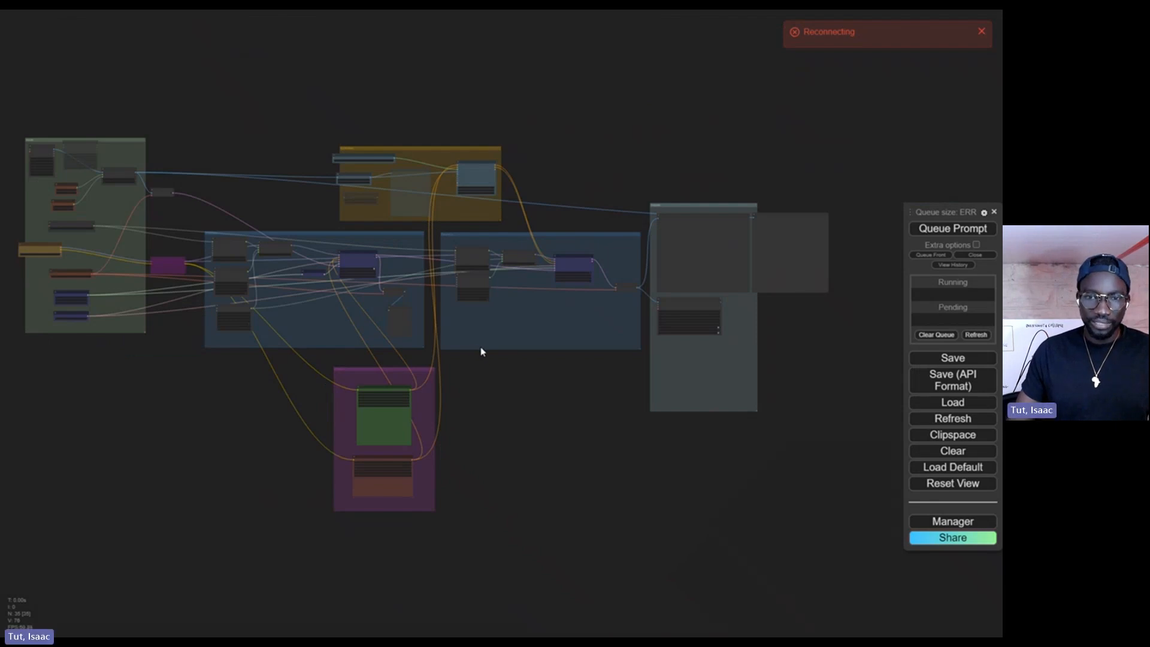
pyautogui.scroll(8, 585, 260)
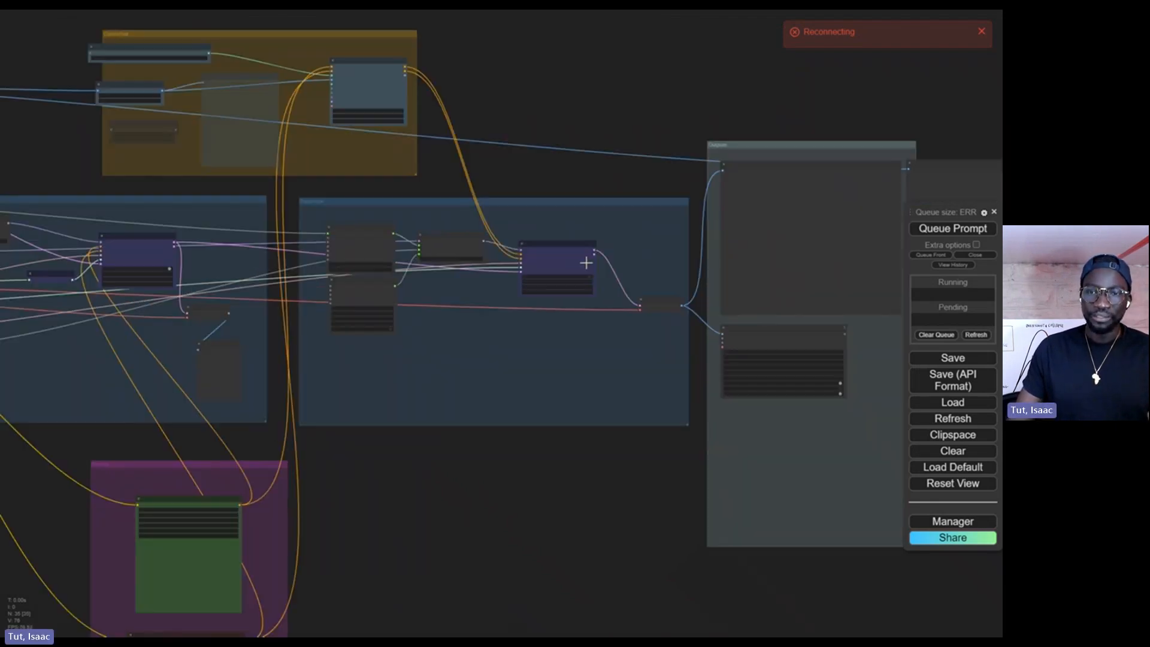
pyautogui.click(565, 254)
pyautogui.scroll(6, 564, 271)
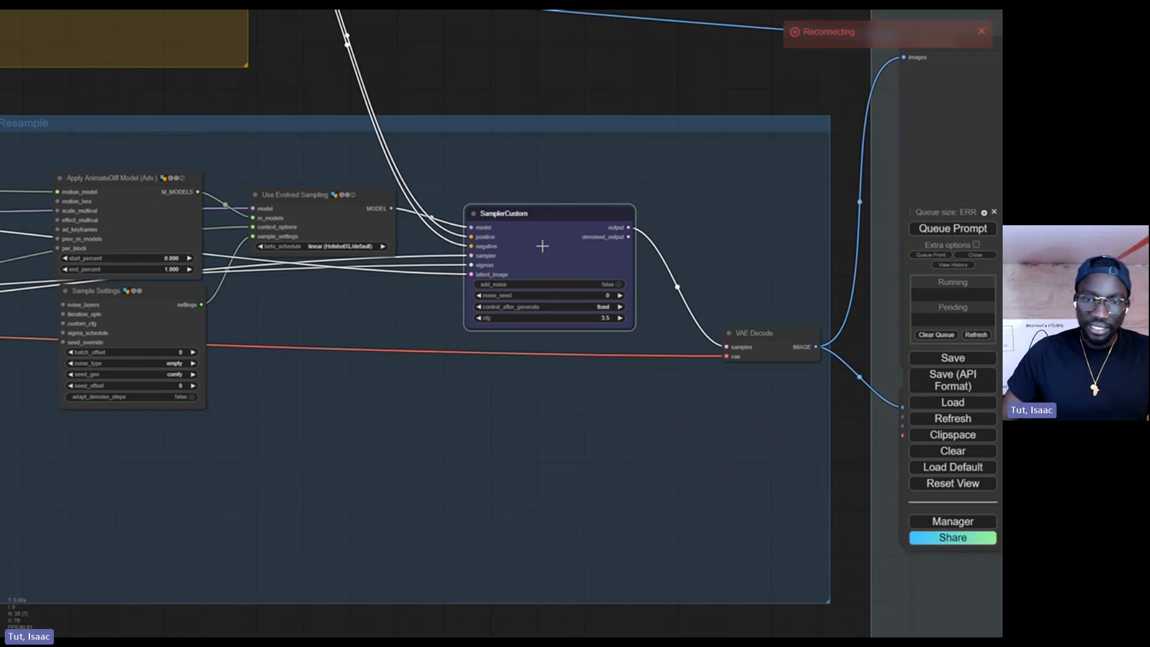
# Follow the SamplerCustom output through the VAE Decode node to the Preview Image and Video Combine nodes in the Outputs group.
pyautogui.scroll(-6, 542, 246)
pyautogui.click(650, 313)
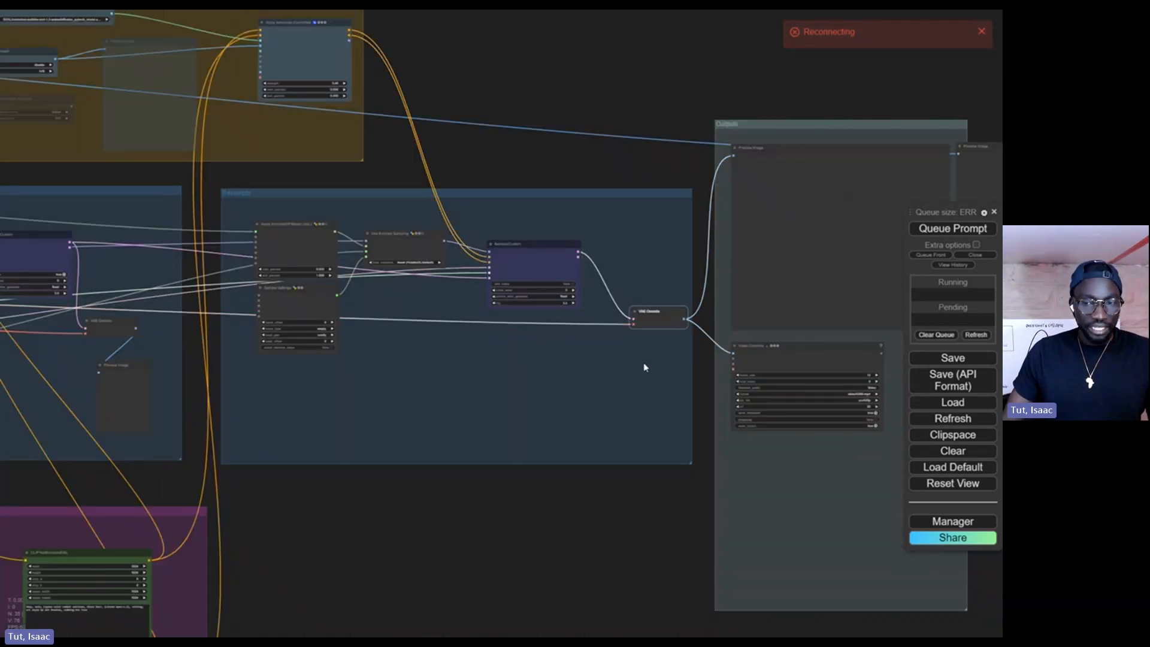
pyautogui.scroll(4, 644, 364)
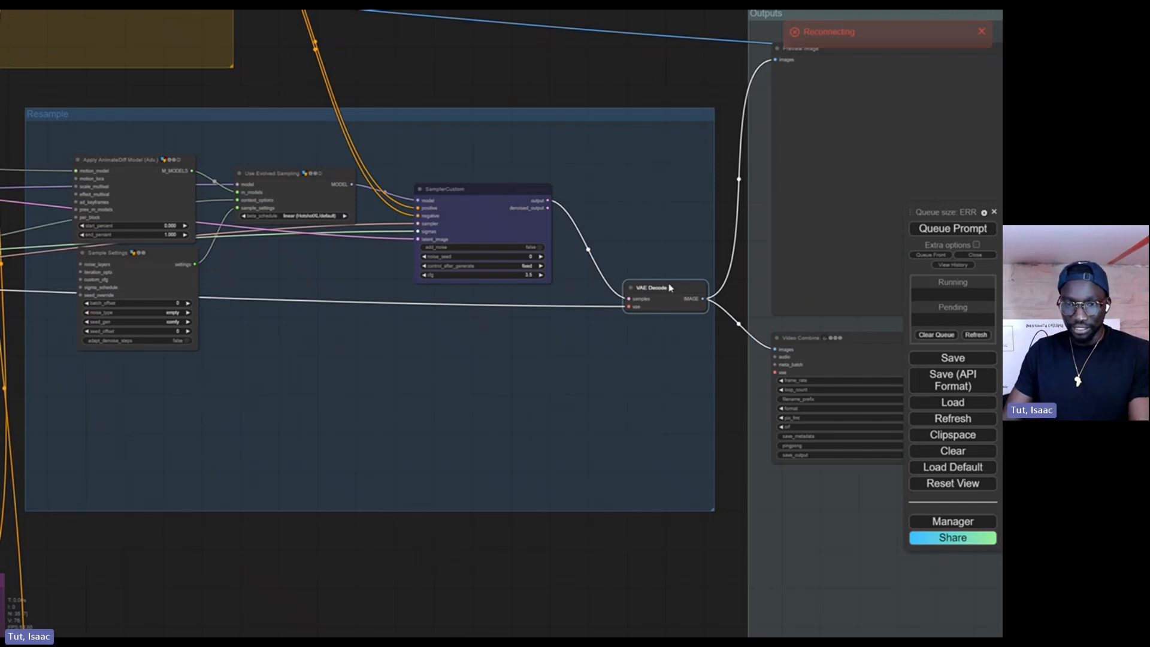
pyautogui.scroll(4, 672, 297)
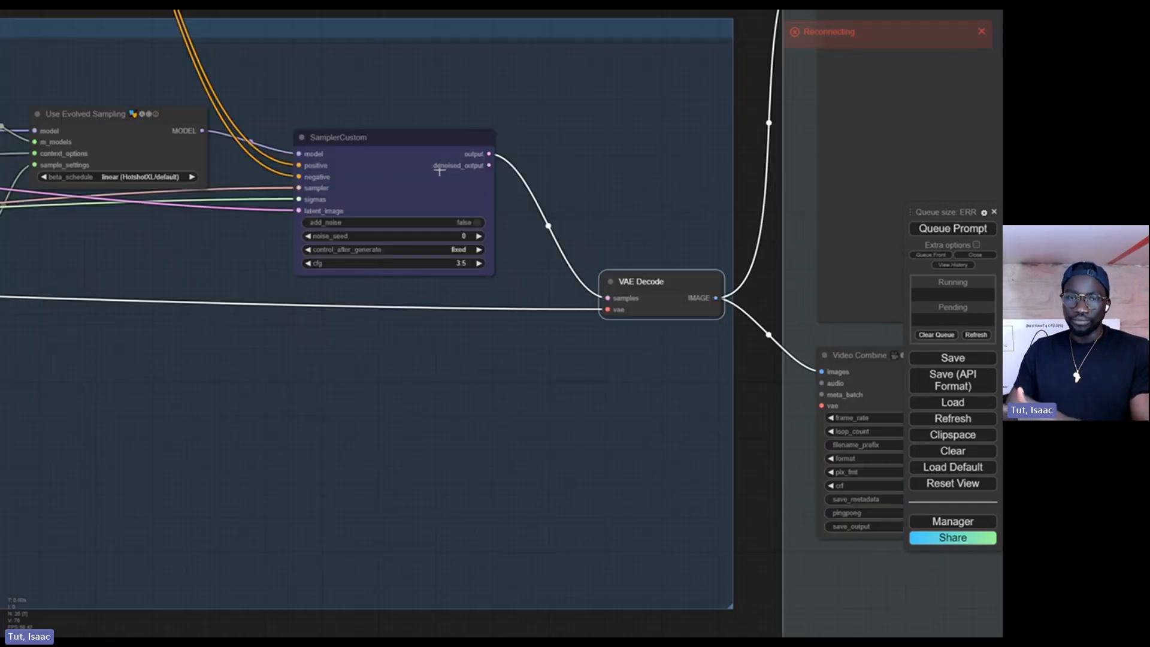
pyautogui.scroll(-4, 647, 302)
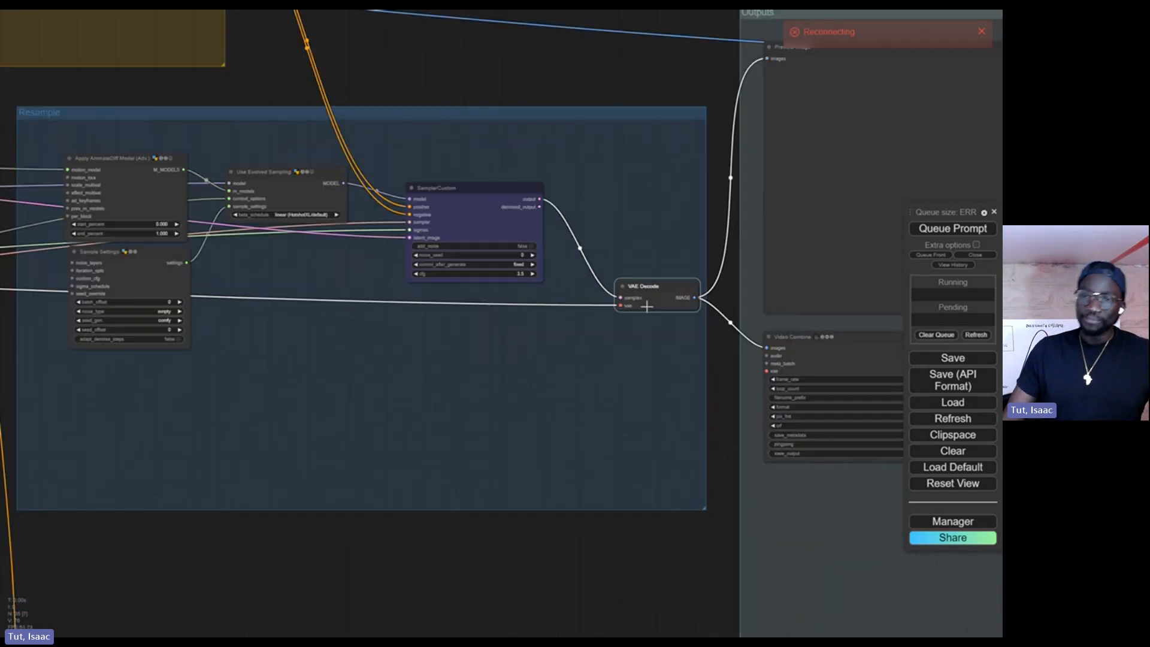
pyautogui.scroll(-5, 647, 307)
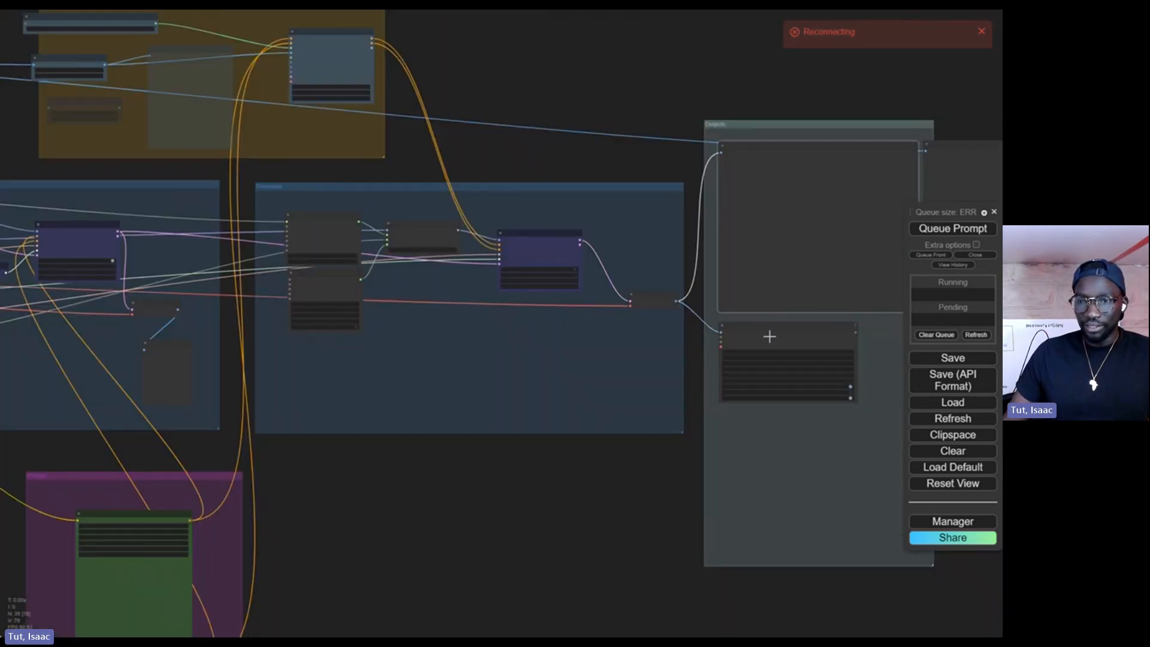
pyautogui.scroll(5, 756, 339)
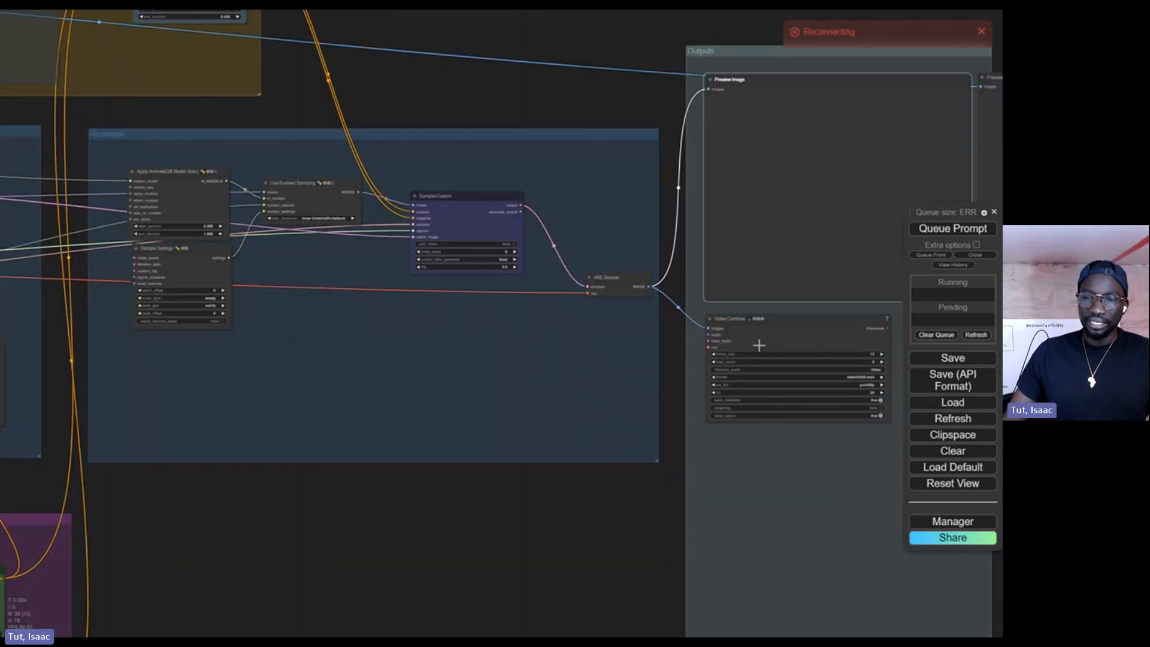
pyautogui.moveTo(756, 313); pyautogui.dragTo(762, 312)
pyautogui.scroll(-2, 657, 336)
pyautogui.moveTo(520, 309); pyautogui.dragTo(572, 316)
pyautogui.scroll(5, 451, 242)
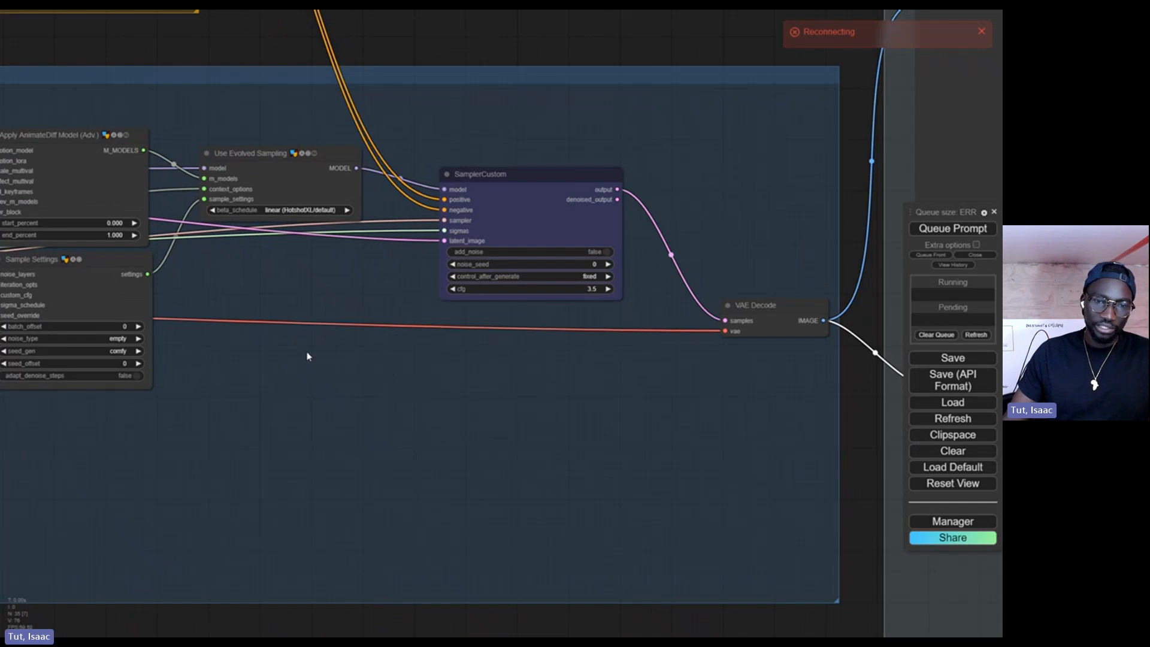
# Examine how the color-coded groups of the AnimateDiff workflow connect, from the Inputs group through both sampling groups to the Outputs group.
pyautogui.scroll(-7, 310, 353)
pyautogui.scroll(-5, 318, 354)
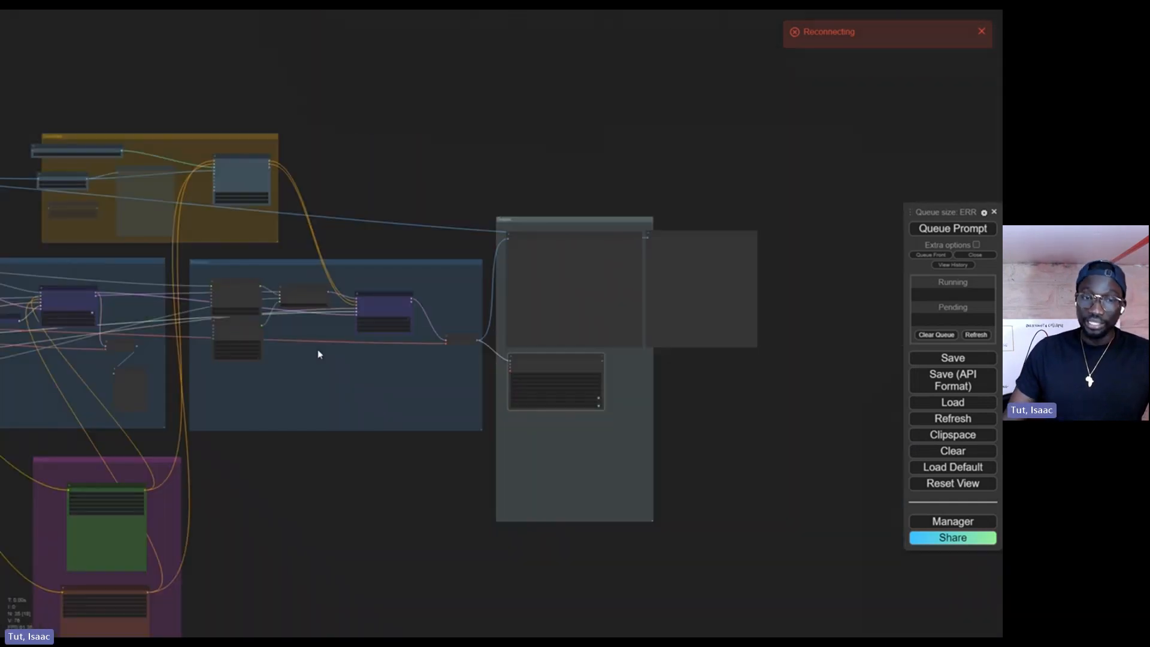
pyautogui.scroll(-5, 318, 350)
pyautogui.moveTo(290, 449); pyautogui.dragTo(430, 408)
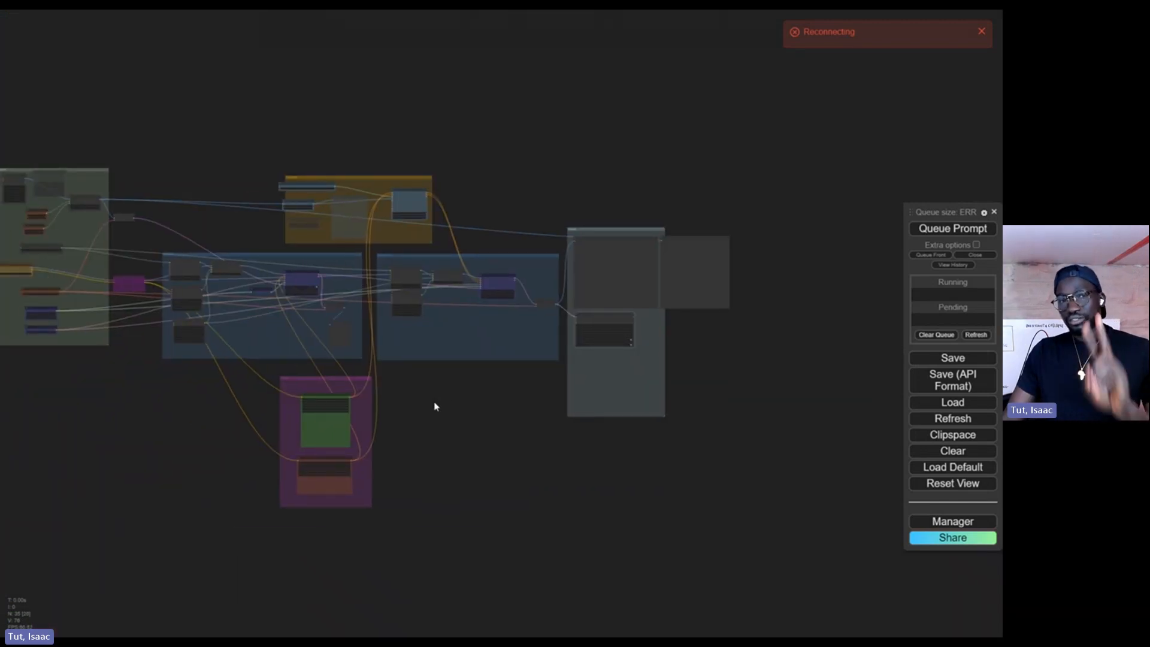
pyautogui.scroll(-1, 436, 404)
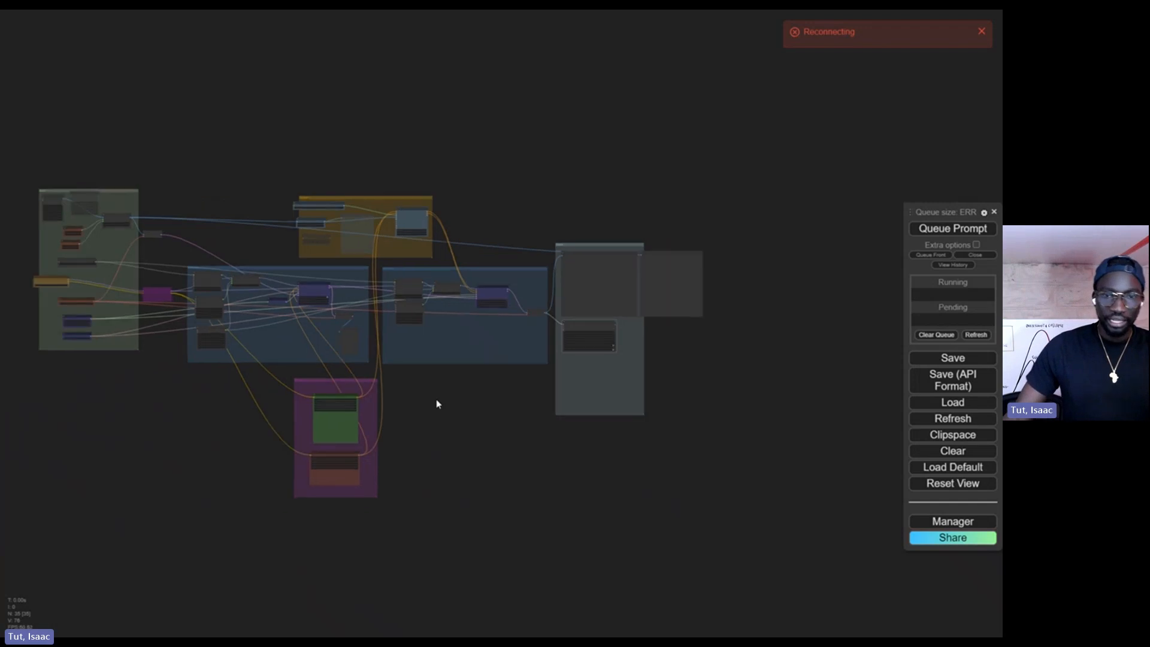
pyautogui.moveTo(444, 395); pyautogui.dragTo(458, 387)
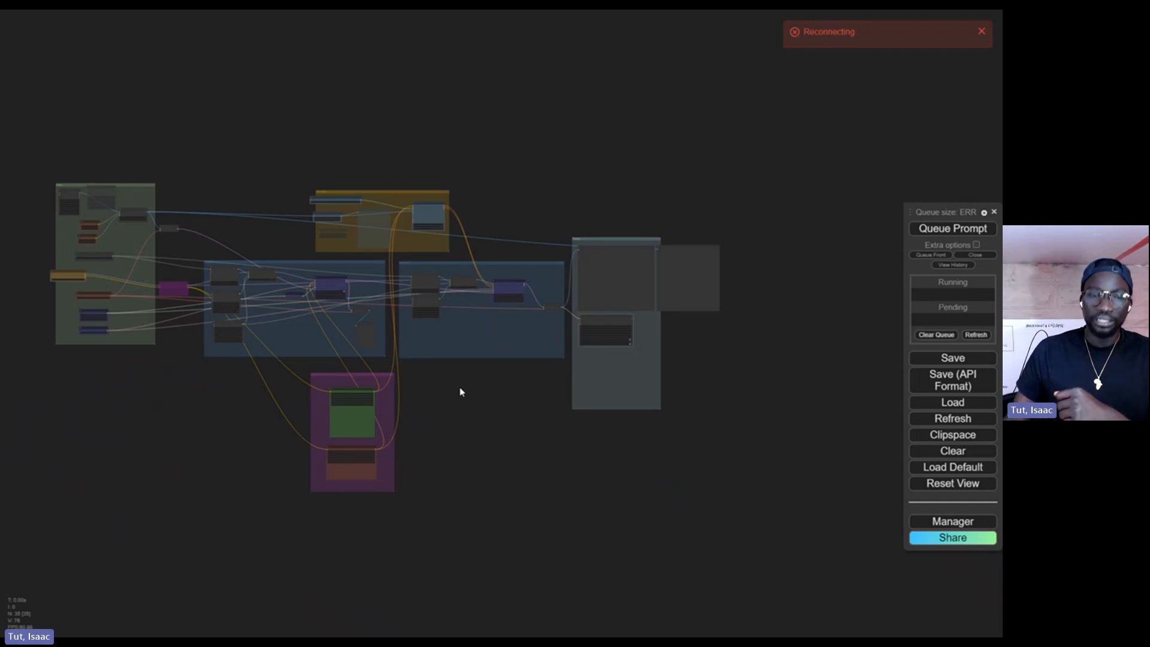
pyautogui.scroll(3, 441, 437)
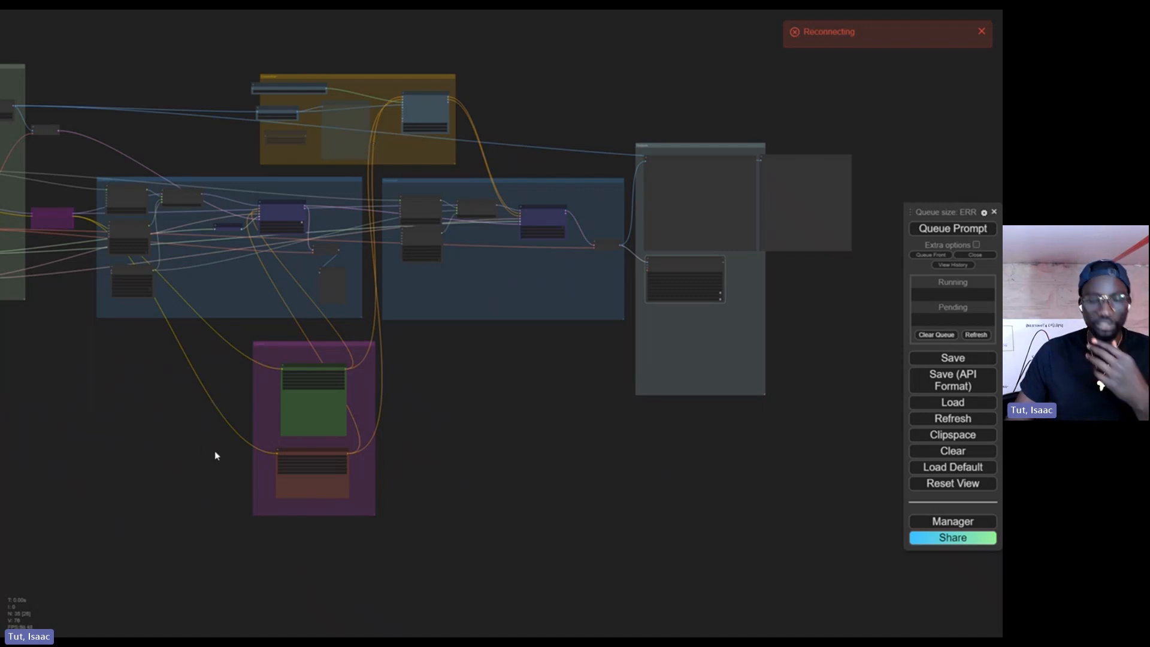
pyautogui.scroll(5, 218, 455)
pyautogui.scroll(-4, 460, 455)
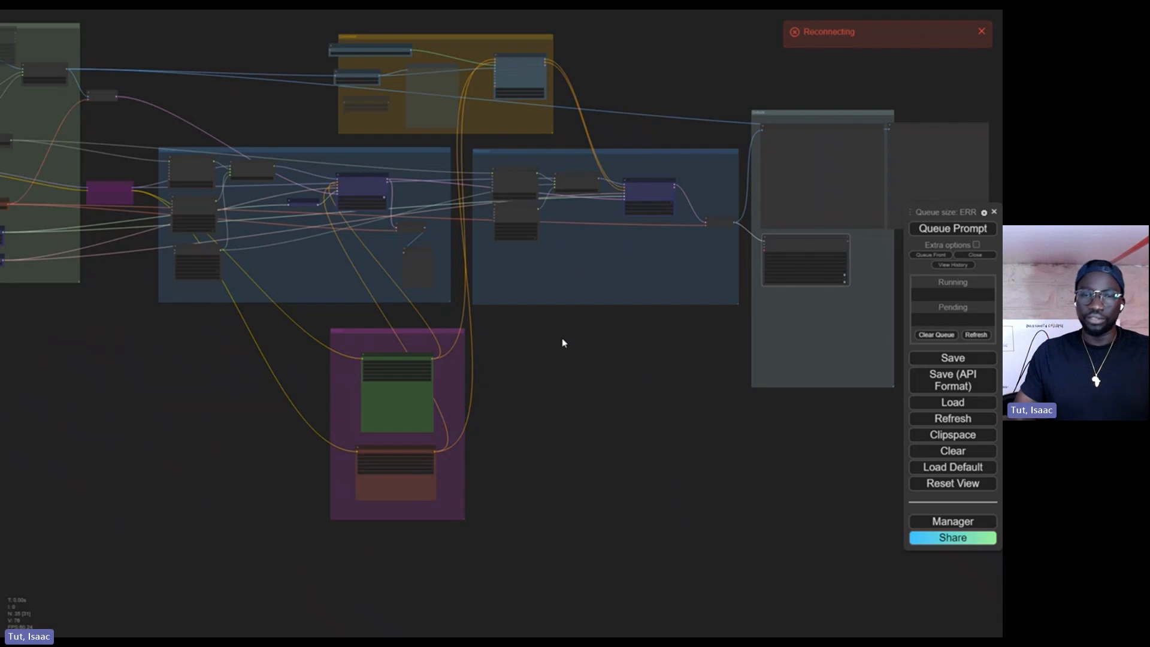
pyautogui.scroll(-5, 561, 343)
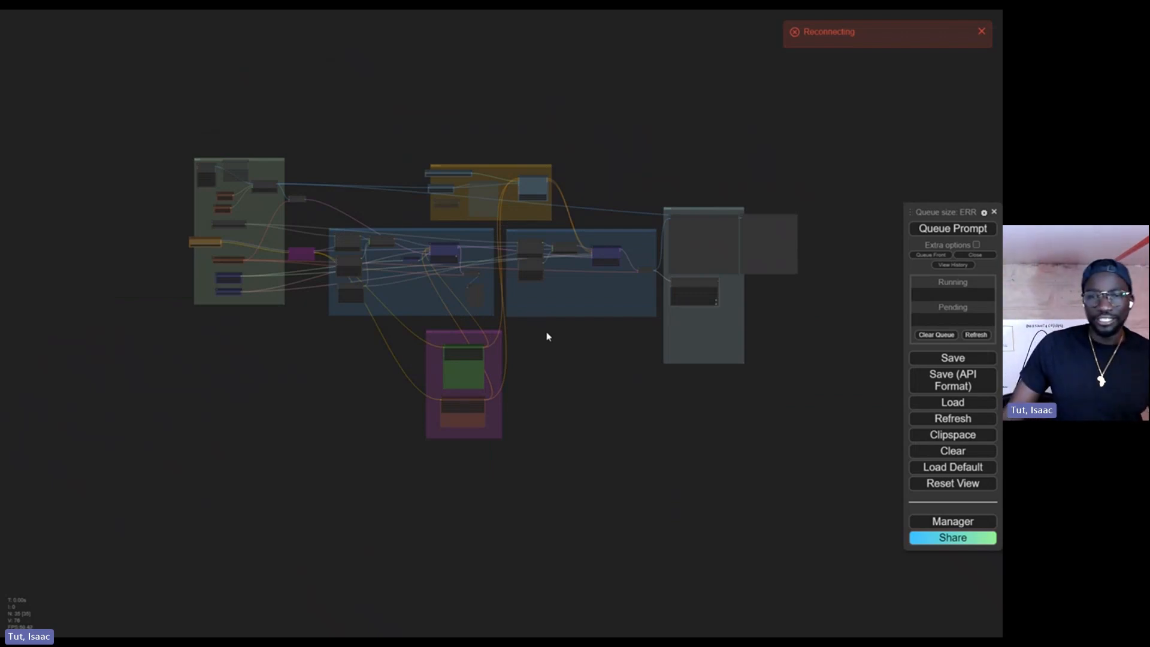
pyautogui.scroll(3, 546, 366)
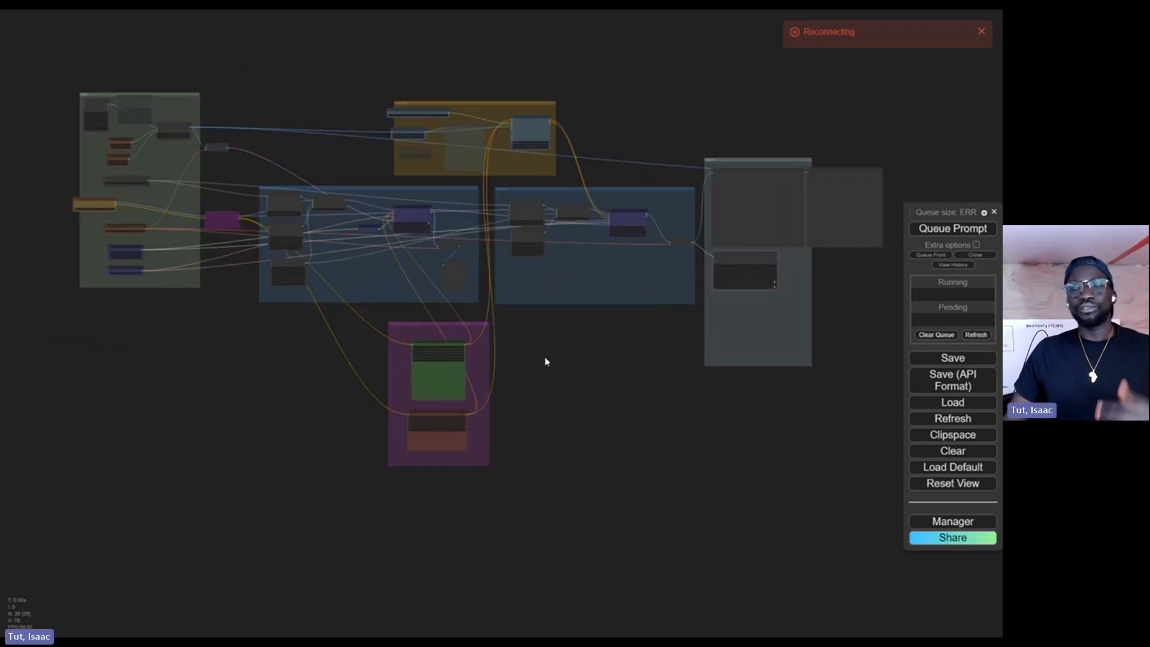
pyautogui.scroll(2, 500, 377)
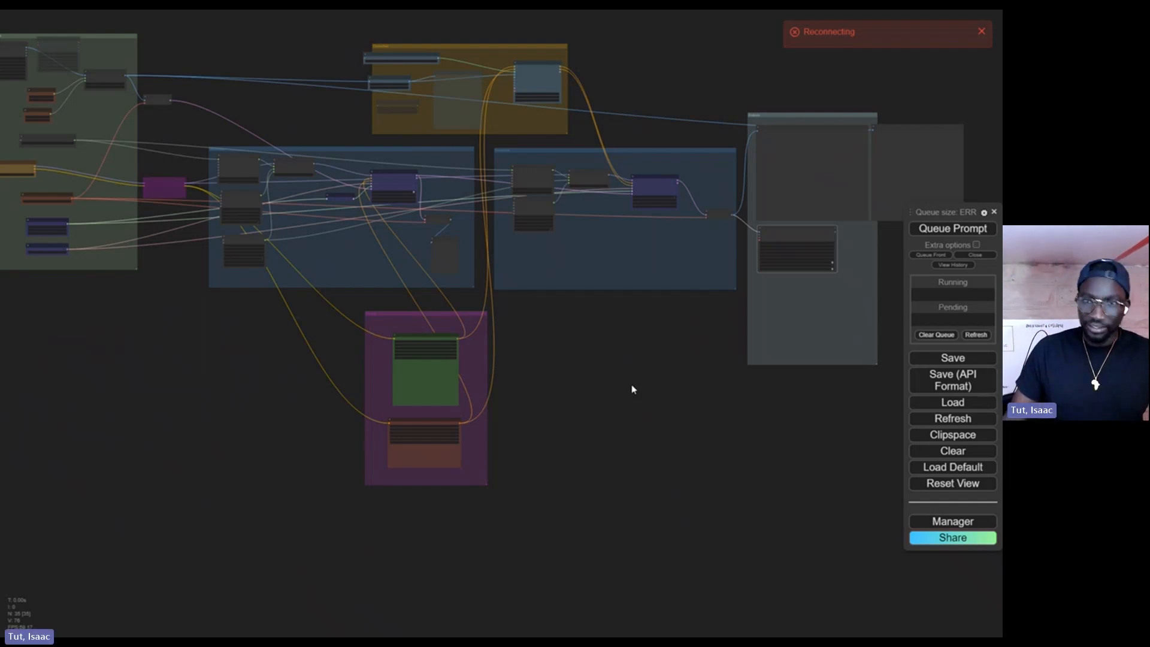
pyautogui.scroll(-3, 520, 300)
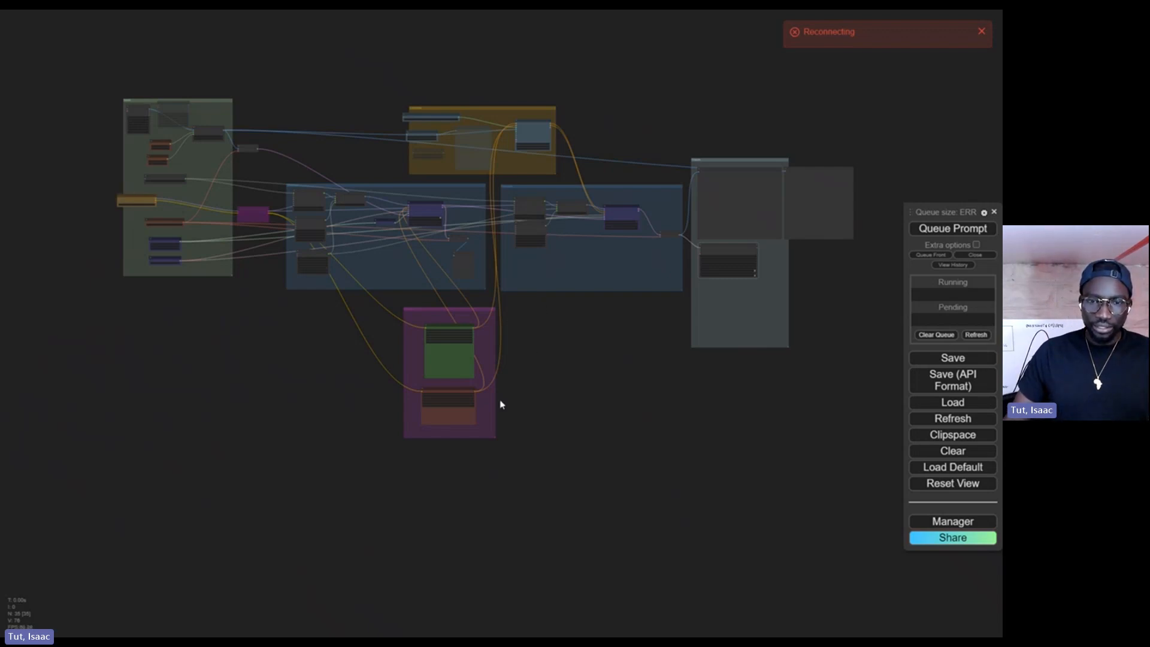
# Compare the purple group's prompt nodes with the SamplerCustom node they feed in the Resample group.
pyautogui.scroll(5, 451, 392)
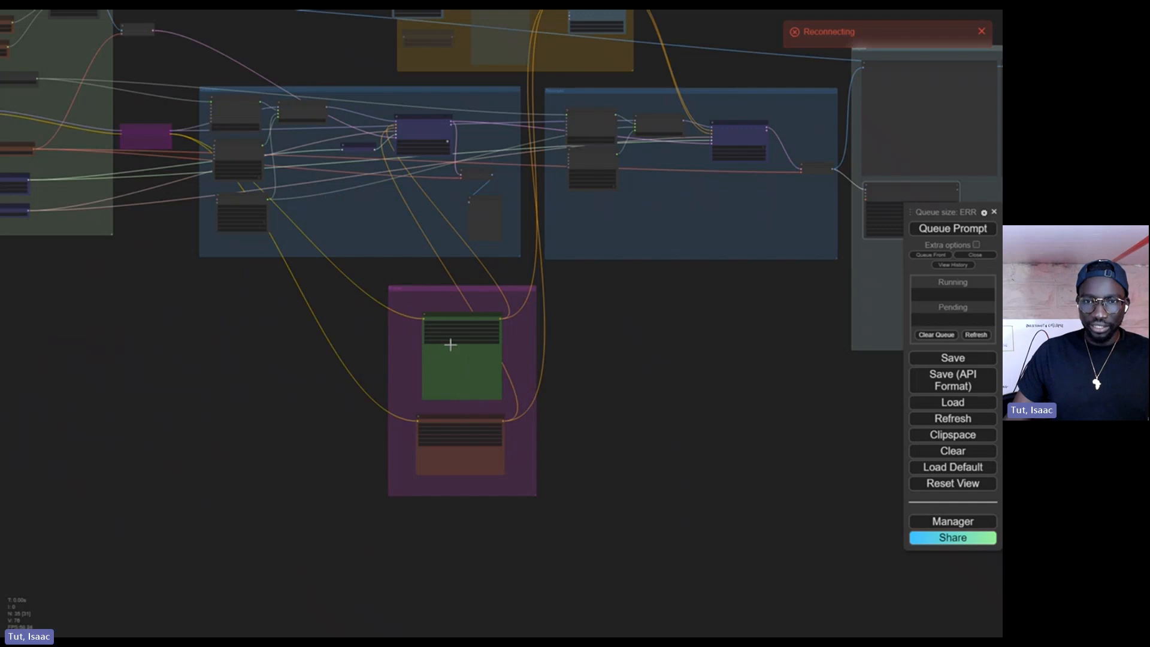
pyautogui.scroll(-4, 621, 313)
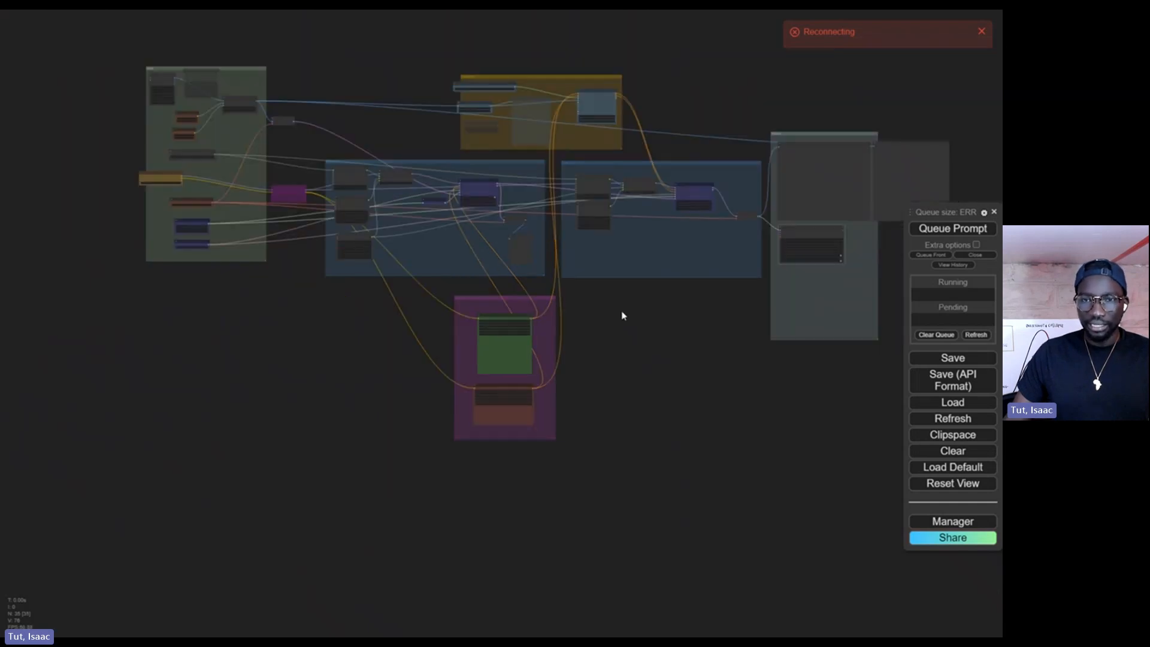
pyautogui.scroll(5, 572, 194)
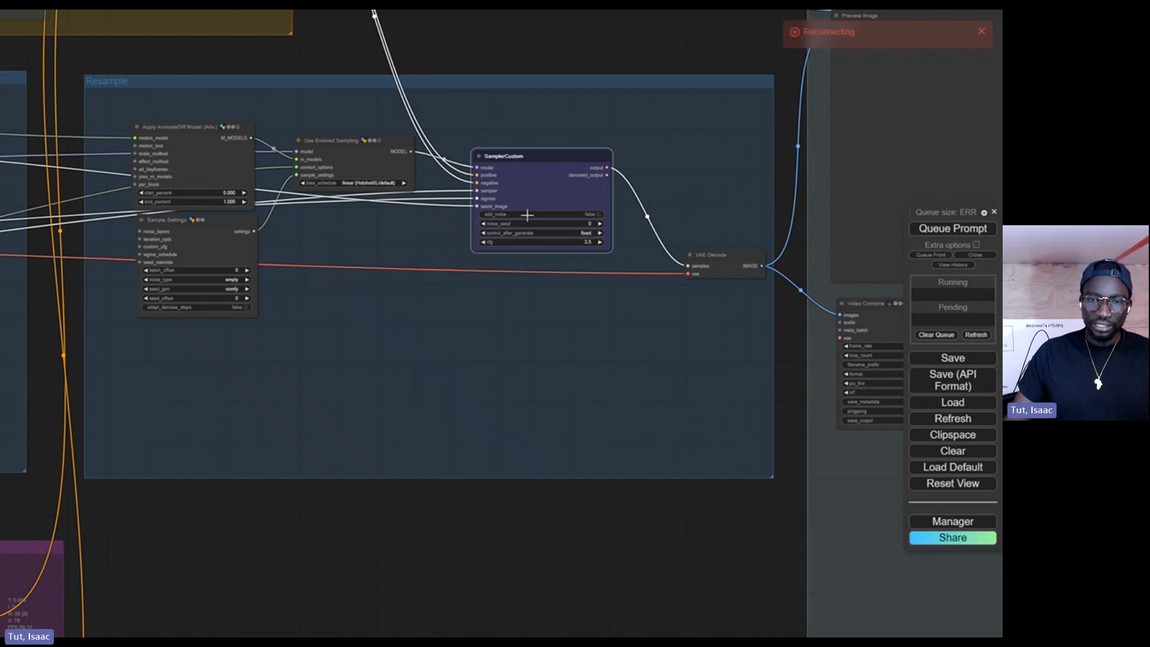
pyautogui.scroll(-5, 530, 215)
pyautogui.scroll(-4, 521, 212)
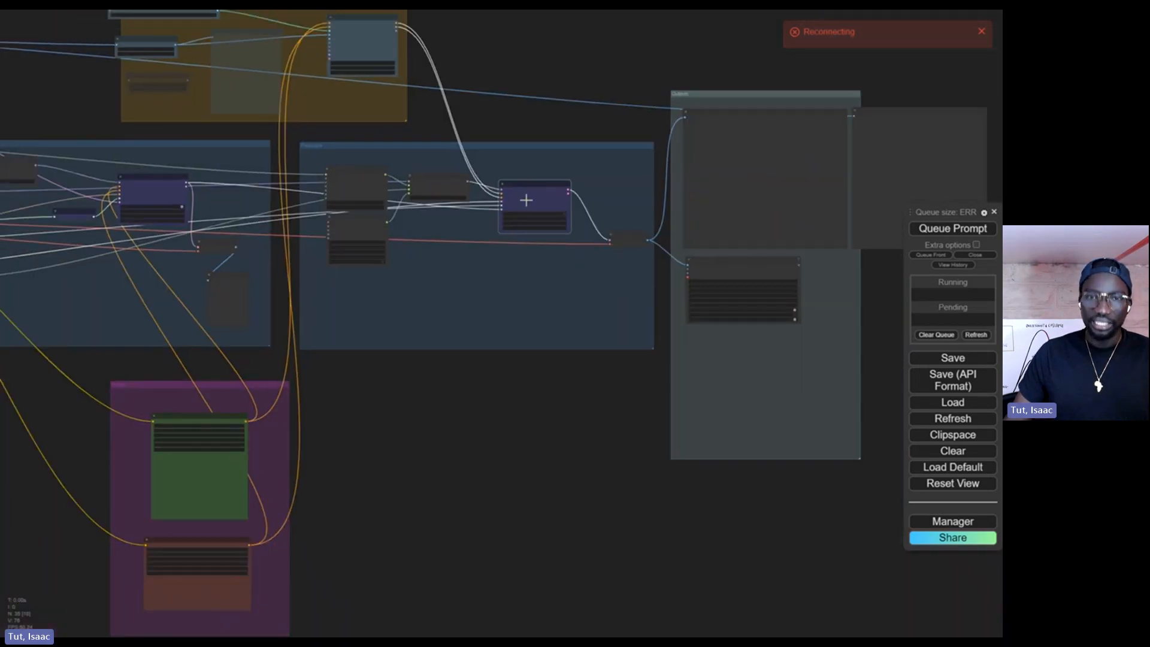
pyautogui.scroll(-4, 521, 329)
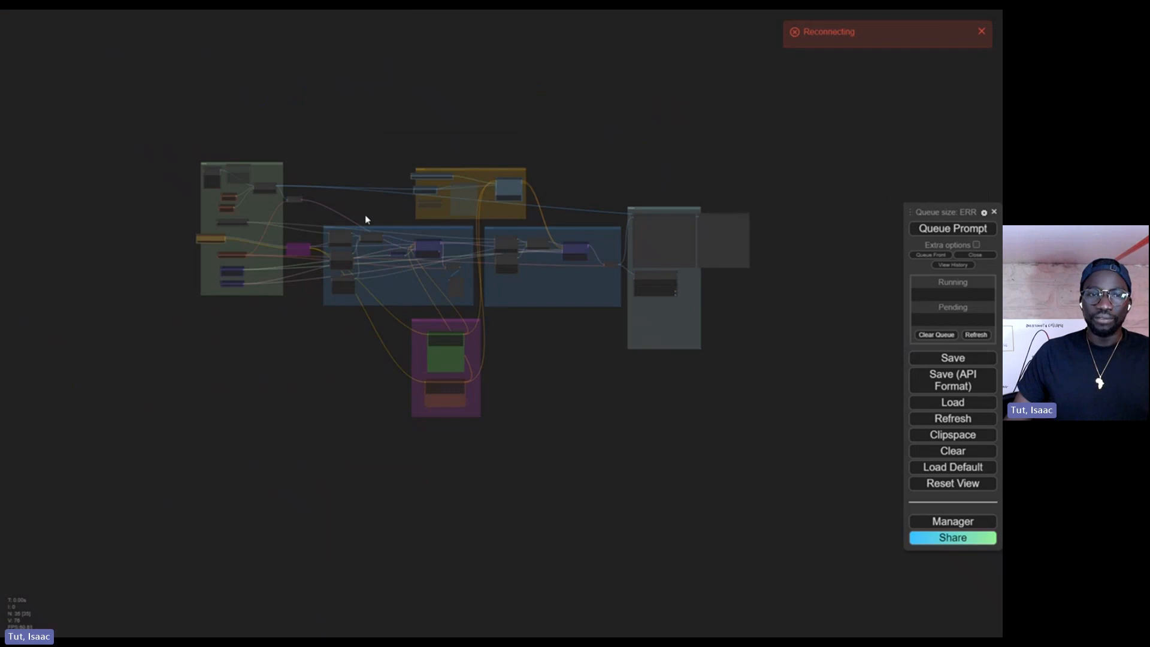
# Nudge the Load Video (Upload) node slightly down and to the right within the Inputs group.
pyautogui.moveTo(328, 175); pyautogui.dragTo(538, 157)
pyautogui.scroll(12, 415, 171)
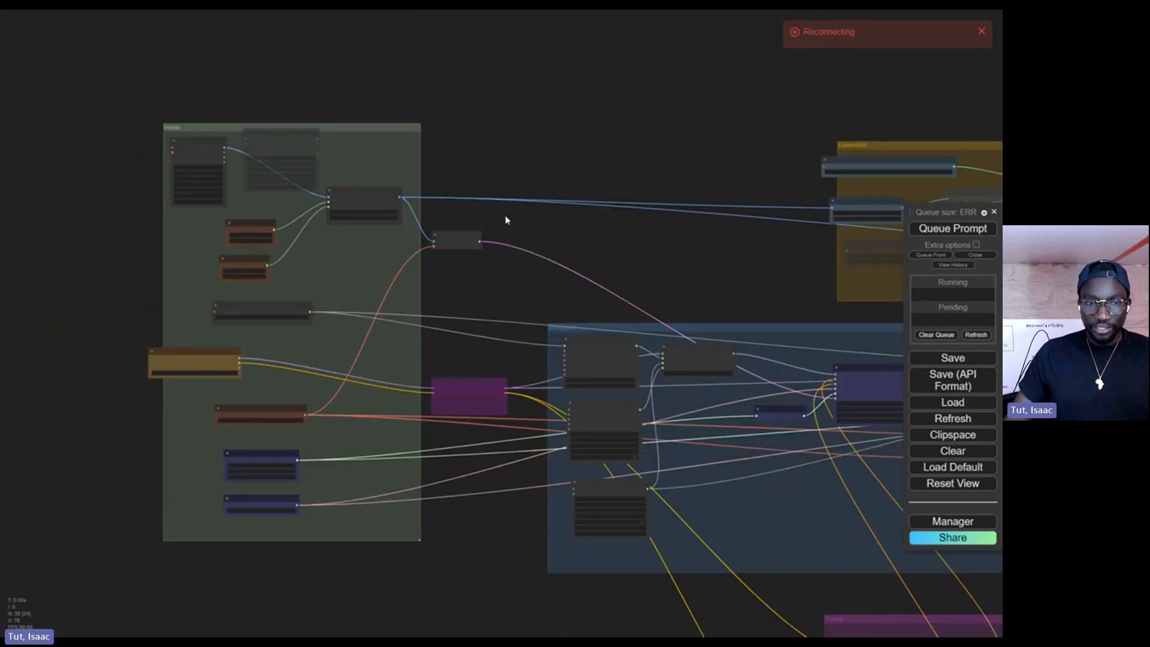
pyautogui.moveTo(457, 159); pyautogui.dragTo(475, 155)
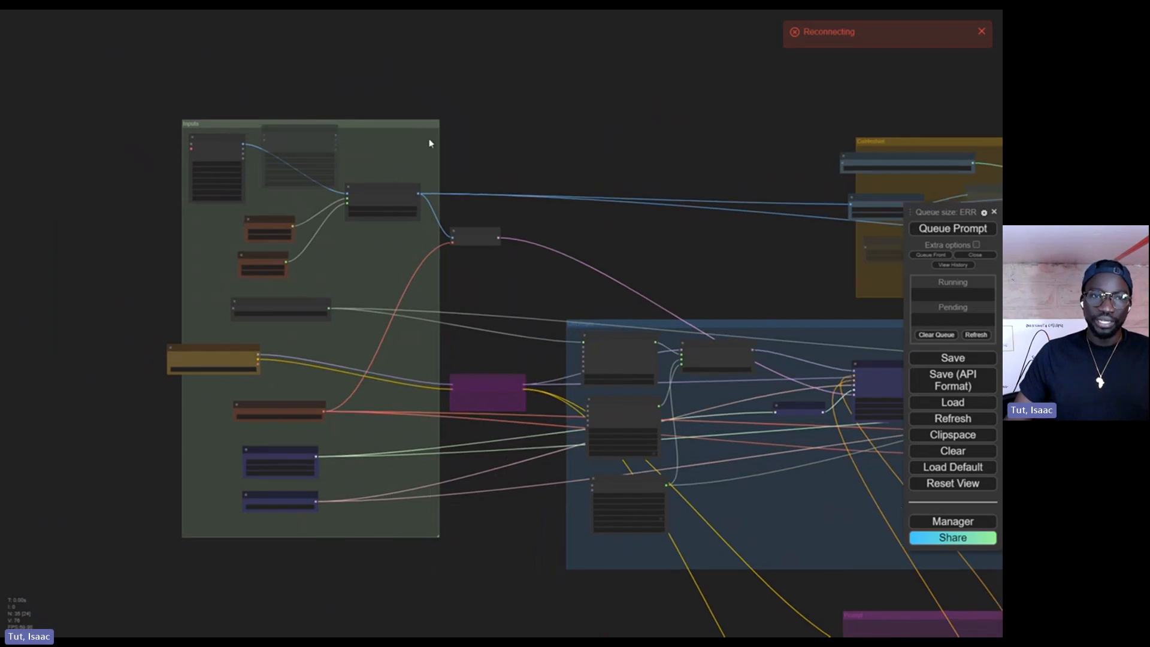
pyautogui.scroll(-6, 496, 133)
pyautogui.scroll(5, 498, 131)
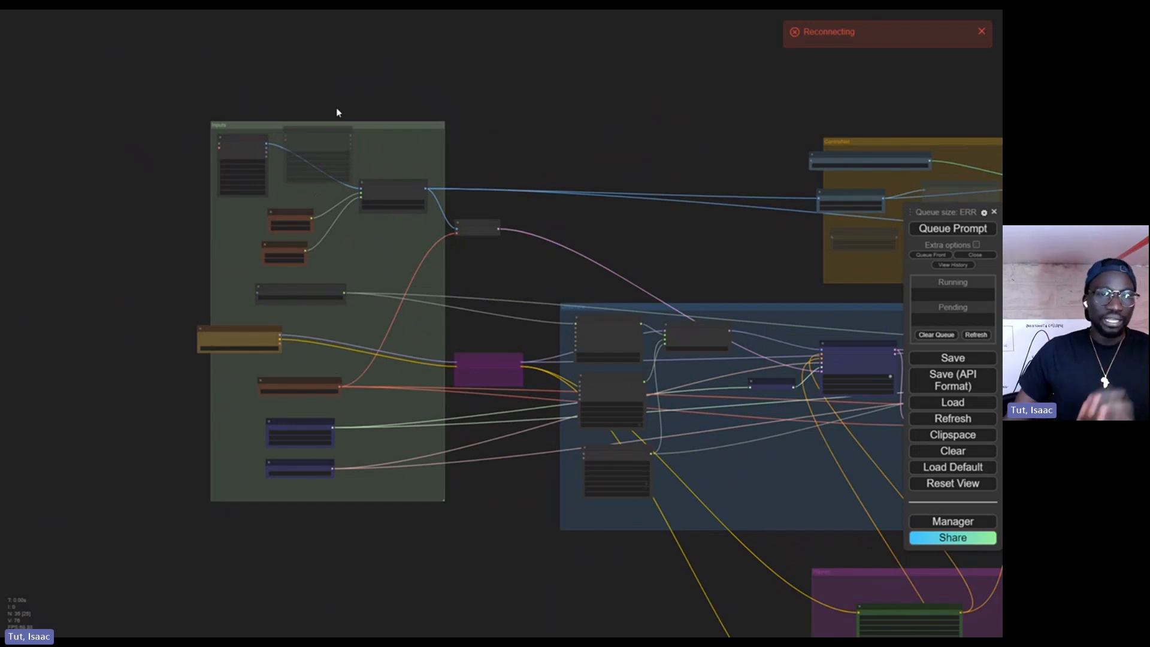
pyautogui.scroll(7, 339, 113)
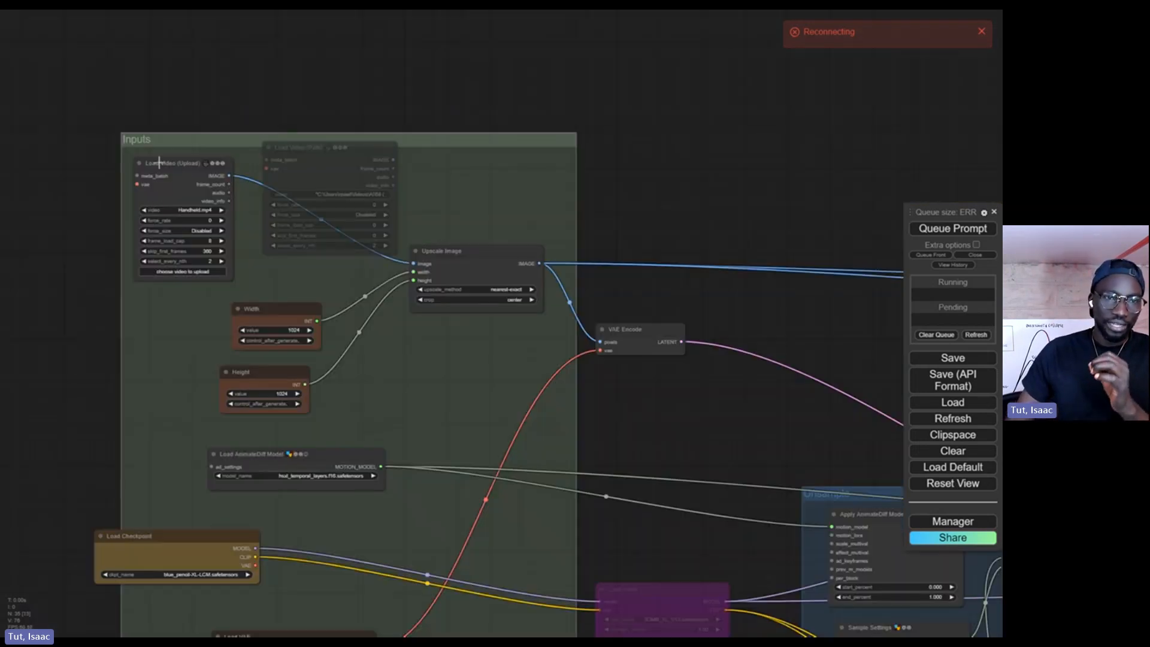
pyautogui.scroll(3, 114, 200)
pyautogui.moveTo(181, 153); pyautogui.dragTo(192, 160)
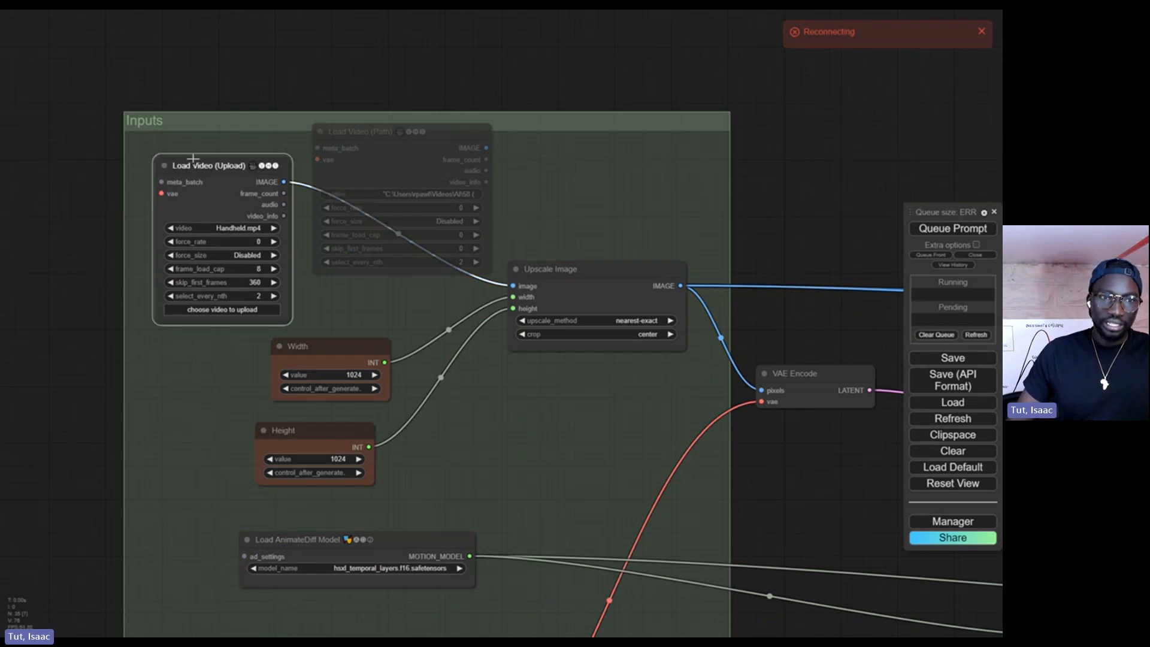
pyautogui.scroll(-5, 317, 487)
pyautogui.click(488, 456)
pyautogui.scroll(7, 231, 317)
# Check the Load Video (Upload) node's type name in its properties and close them.
pyautogui.rightClick(300, 244)
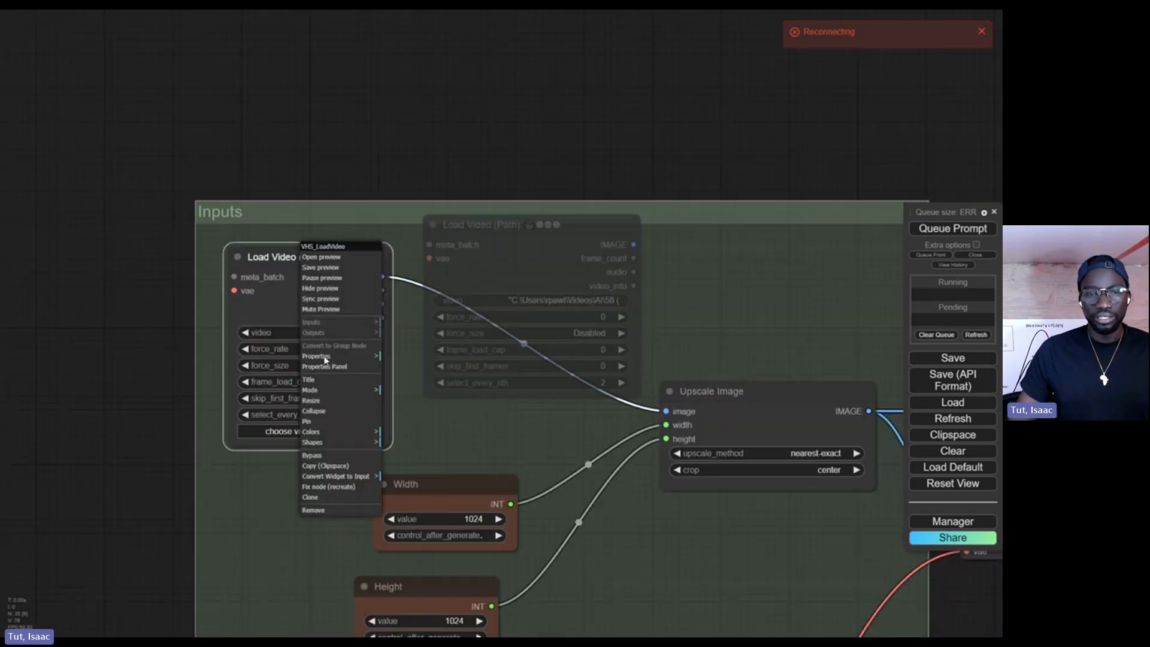
pyautogui.click(342, 367)
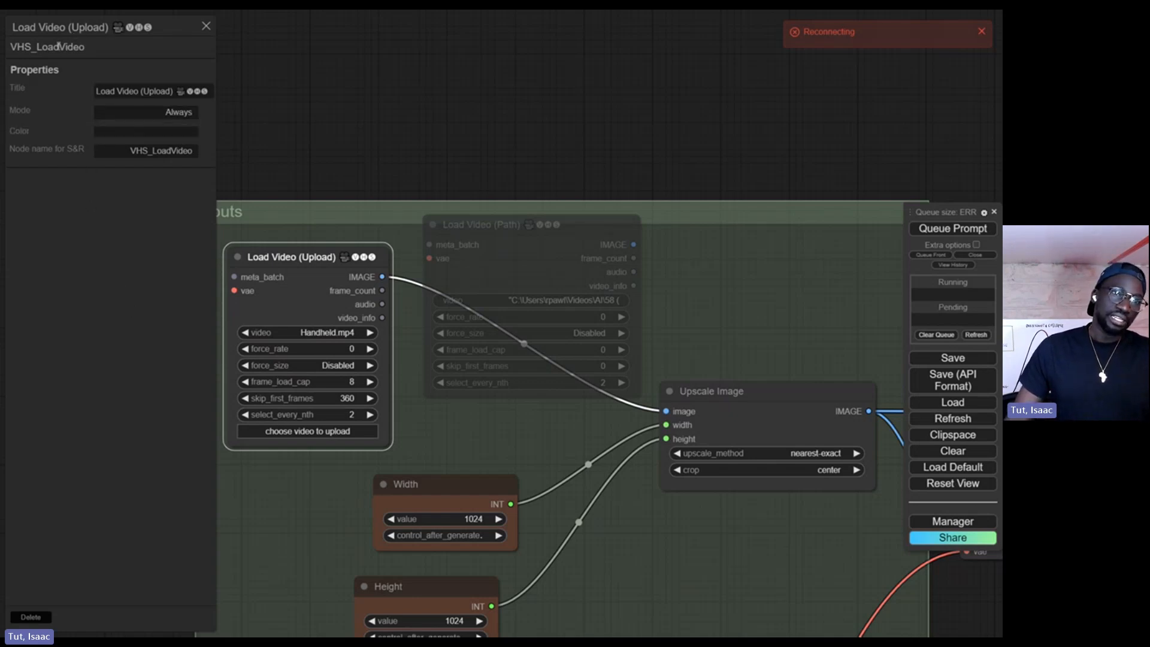
pyautogui.moveTo(44, 46); pyautogui.dragTo(117, 62)
pyautogui.click(206, 26)
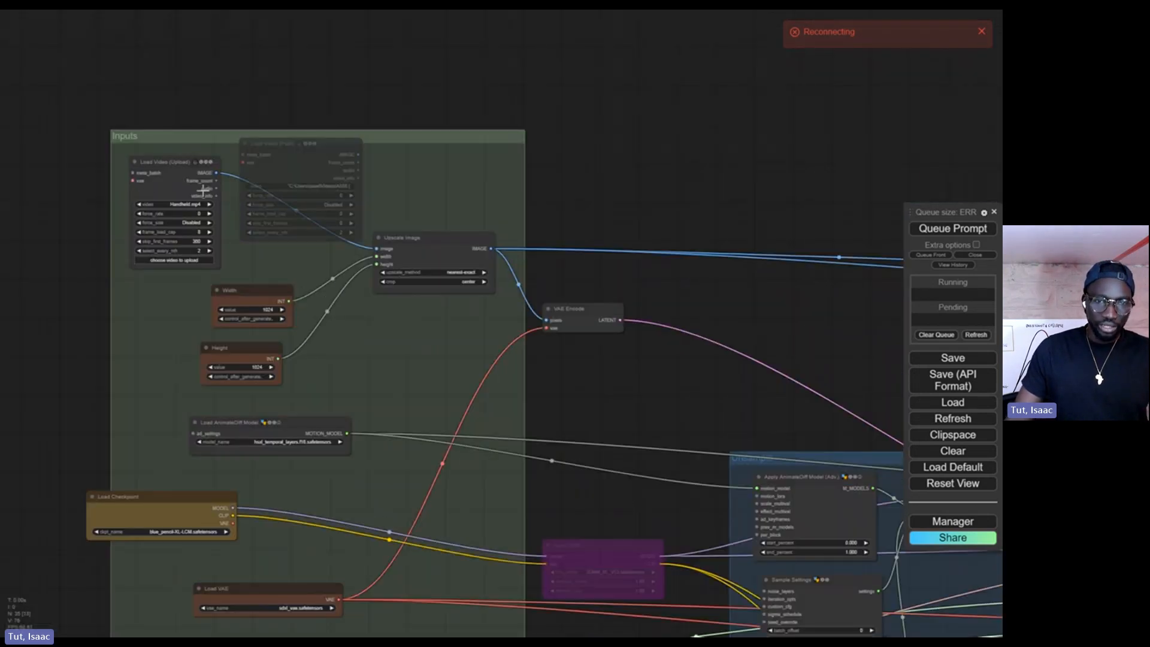
# Move the Upscale Image node slightly down and to the left within the Inputs group.
pyautogui.scroll(3, 230, 267)
pyautogui.click(471, 252)
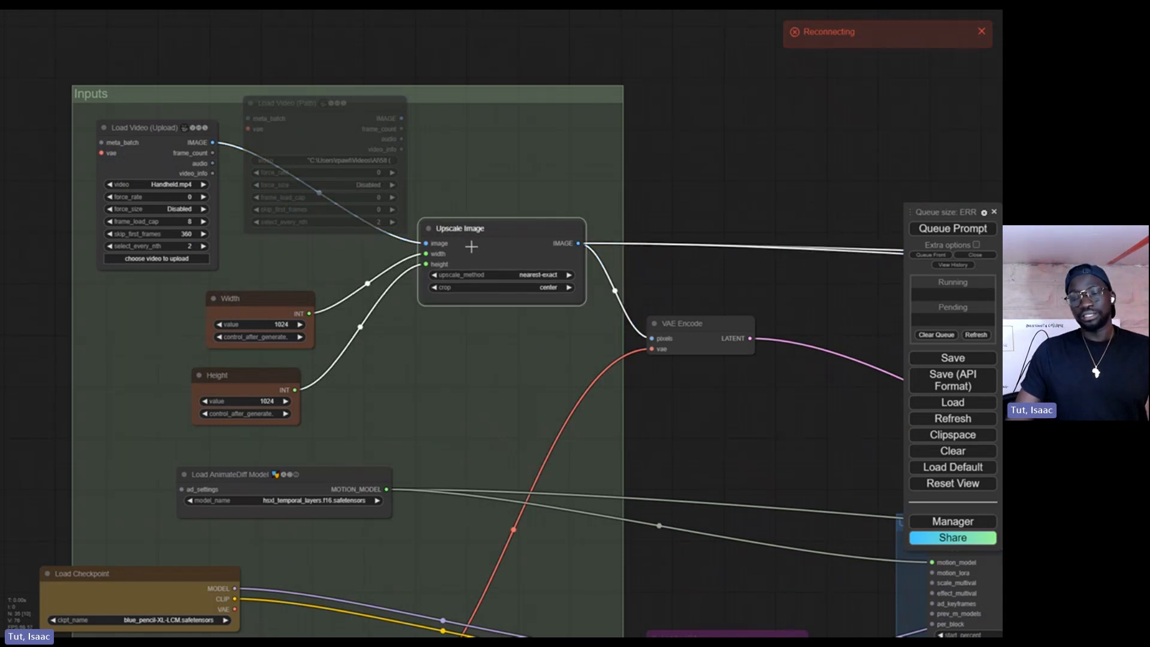
pyautogui.moveTo(471, 246)
pyautogui.mouseDown()
pyautogui.moveTo(469, 256)
pyautogui.moveTo(463, 245)
pyautogui.mouseUp()
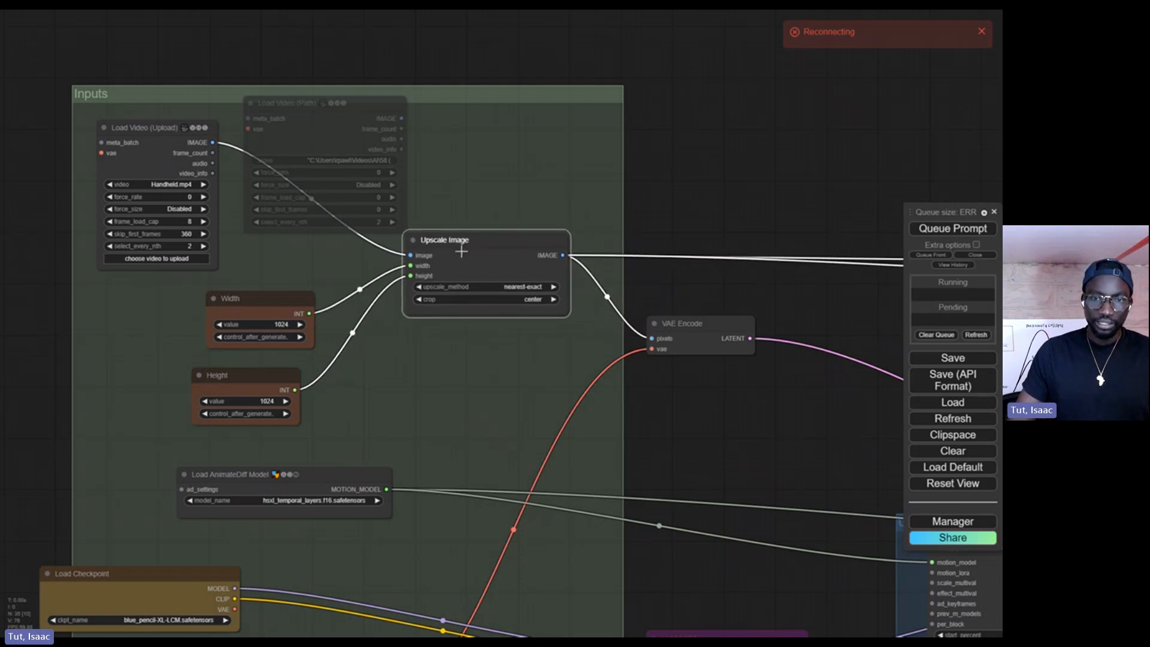
# Nudge the Width and Height nodes slightly up and to the right, closer to the Upscale Image node.
pyautogui.scroll(-5, 386, 353)
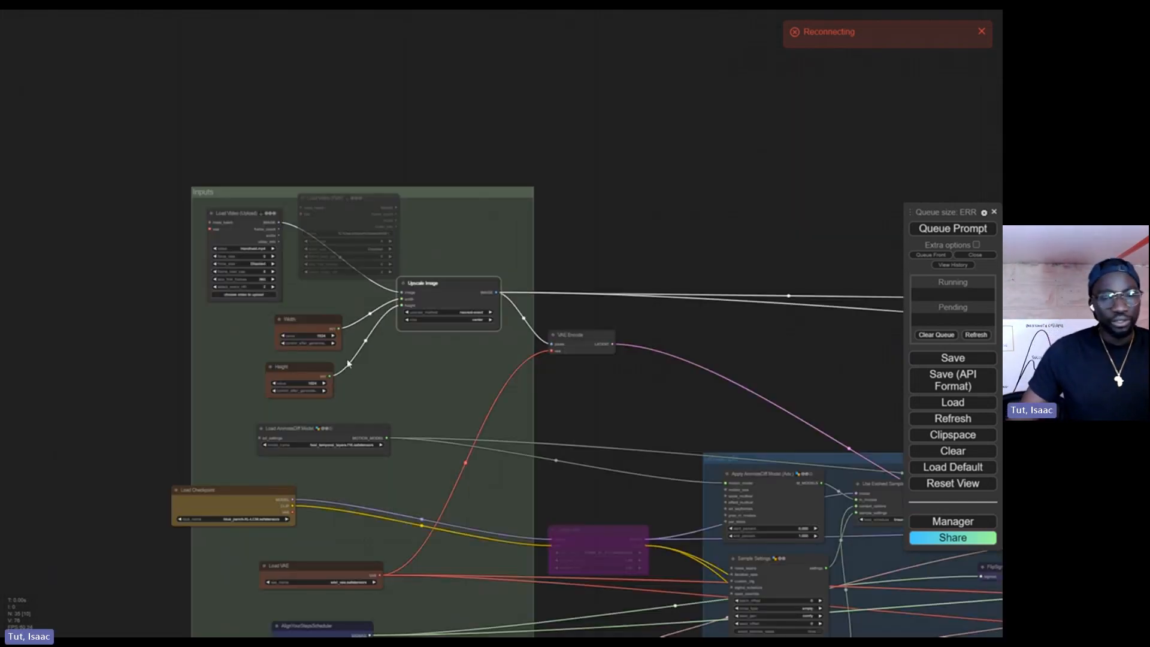
pyautogui.scroll(3, 296, 308)
pyautogui.moveTo(296, 308); pyautogui.dragTo(309, 303)
pyautogui.moveTo(298, 373); pyautogui.dragTo(315, 365)
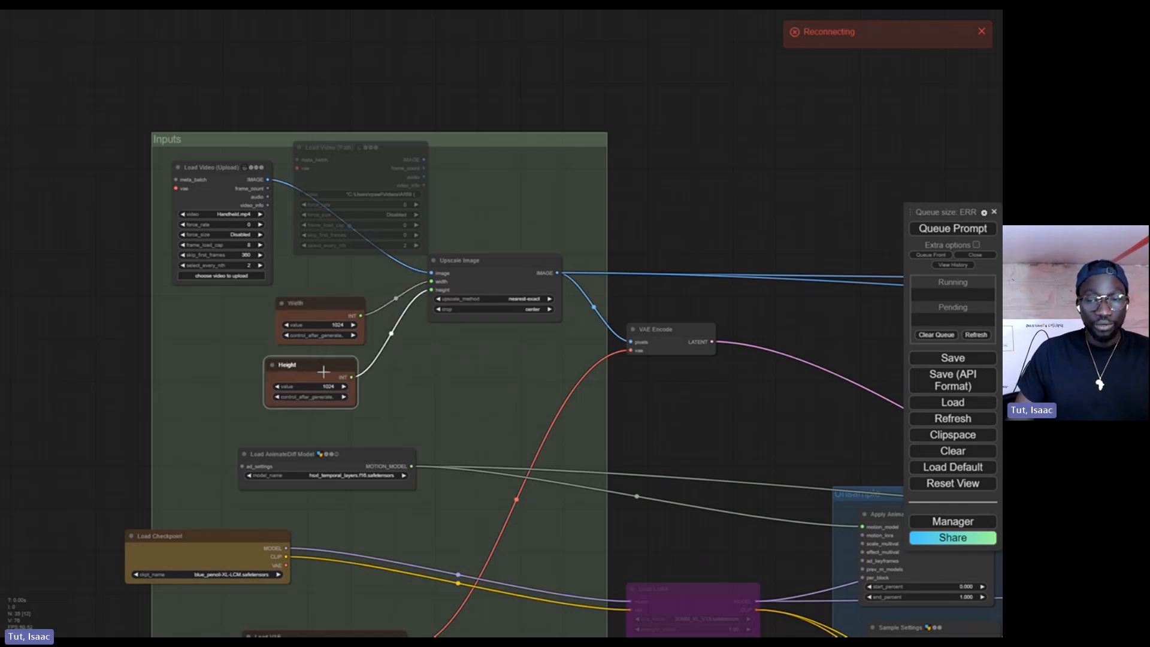
pyautogui.scroll(-5, 314, 365)
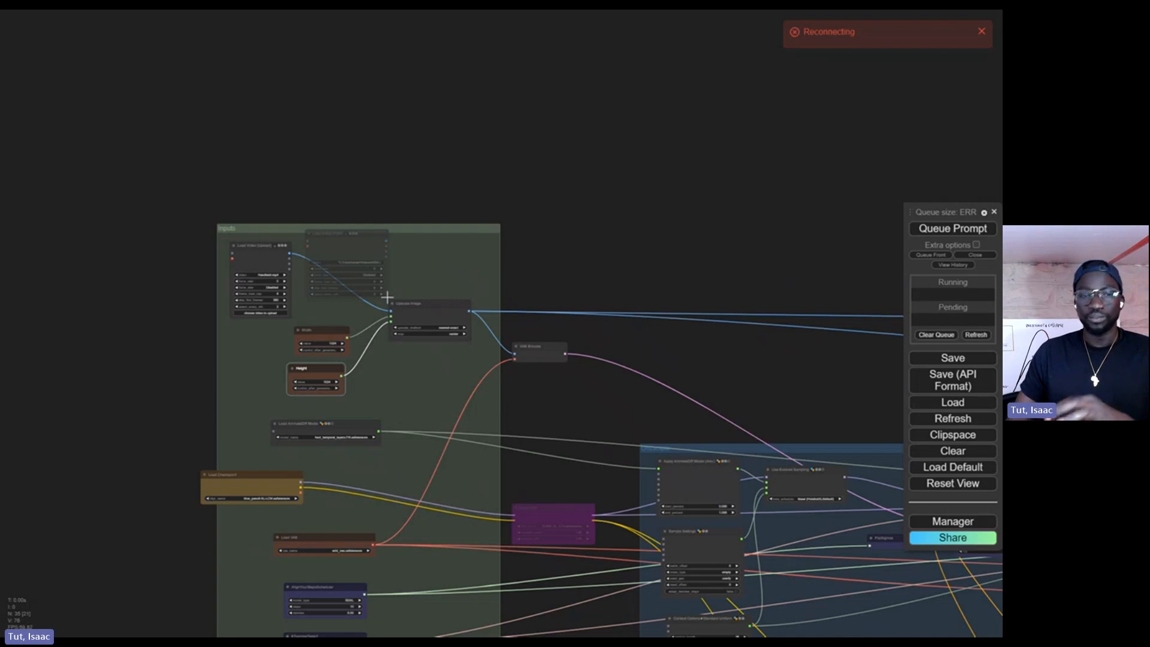
# Examine how the Width, Height and Upscale Image nodes feed the VAE Encode node beside the Inputs group.
pyautogui.scroll(4, 459, 306)
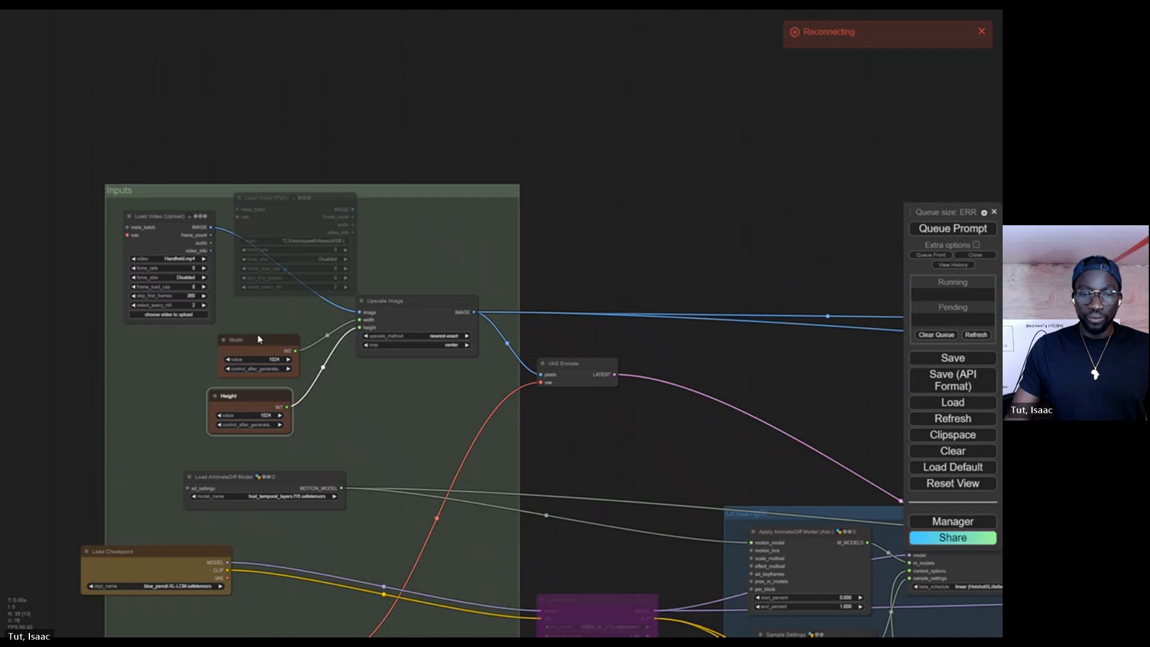
pyautogui.scroll(2, 358, 382)
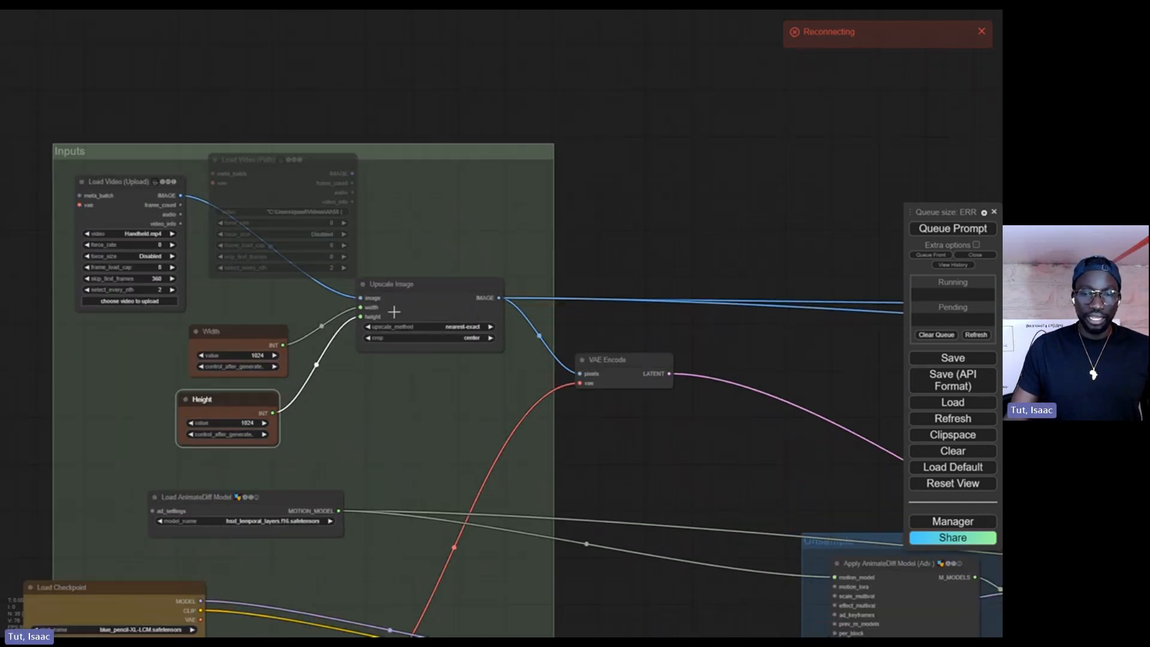
pyautogui.scroll(-2, 394, 312)
pyautogui.click(578, 350)
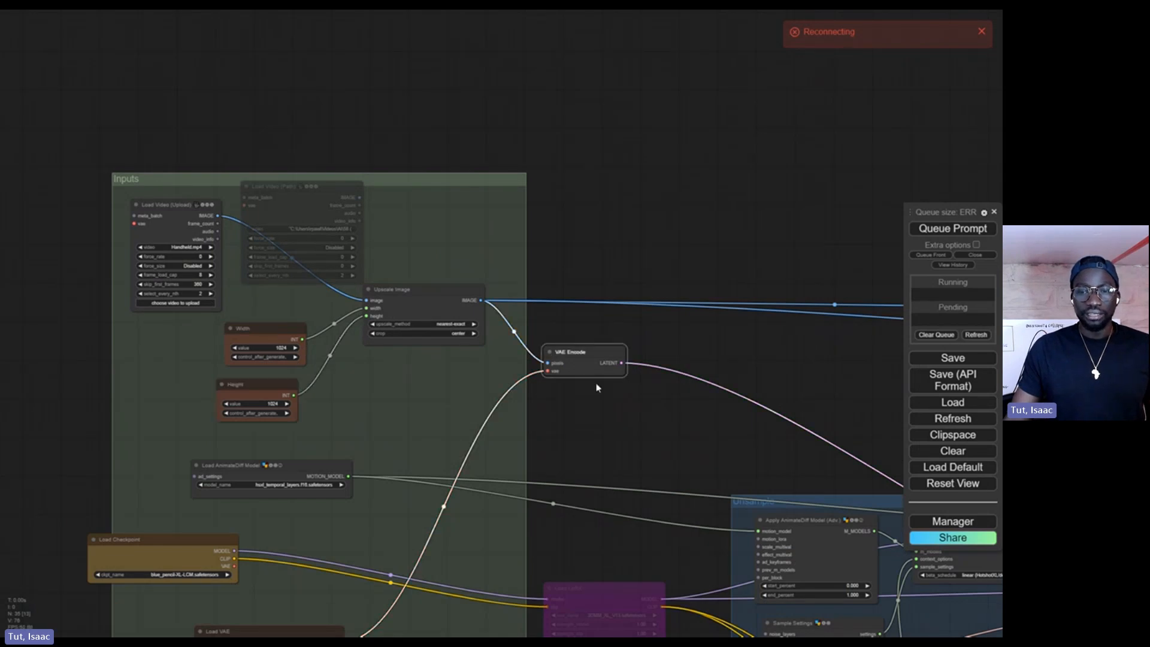
pyautogui.scroll(4, 597, 388)
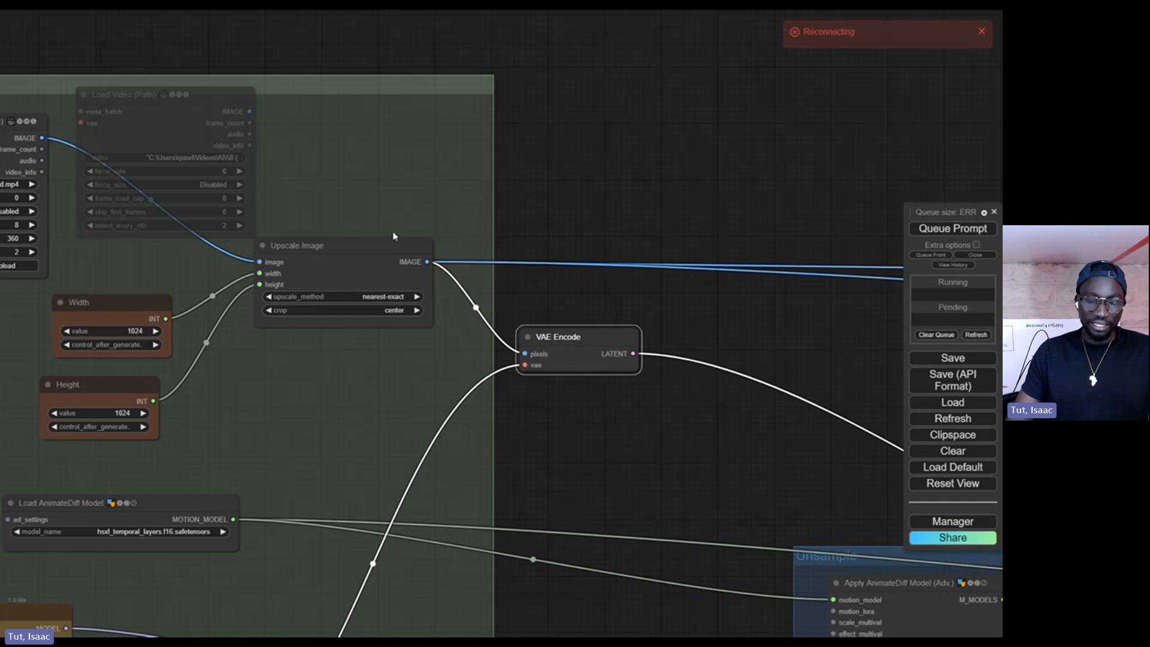
pyautogui.scroll(-4, 570, 365)
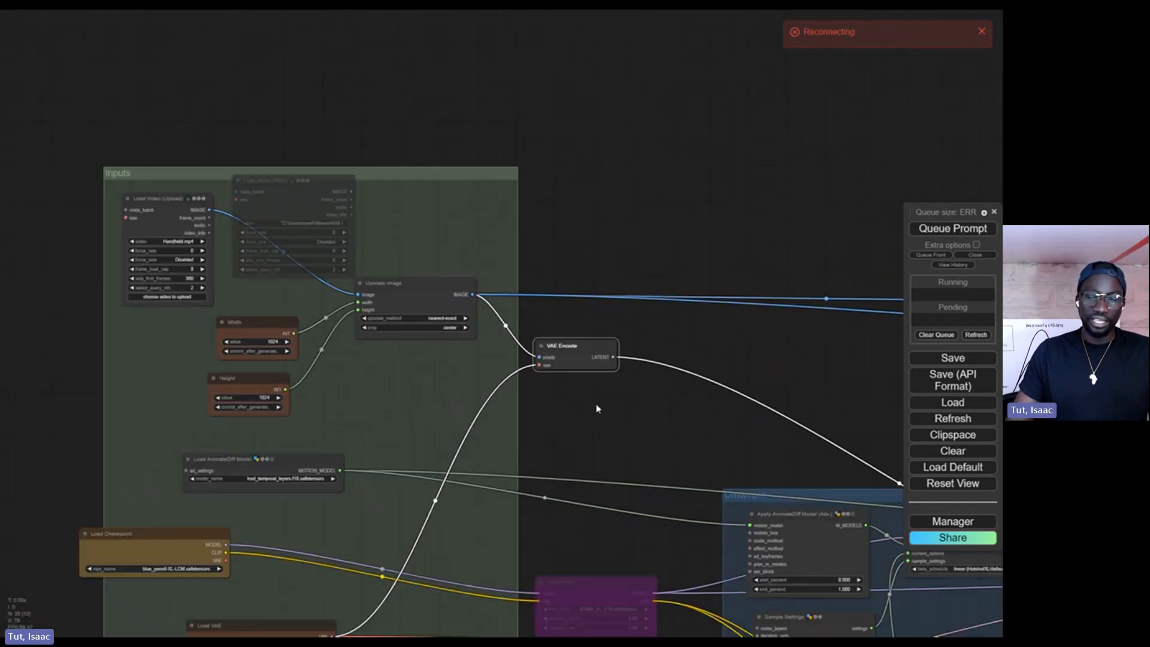
pyautogui.scroll(5, 483, 320)
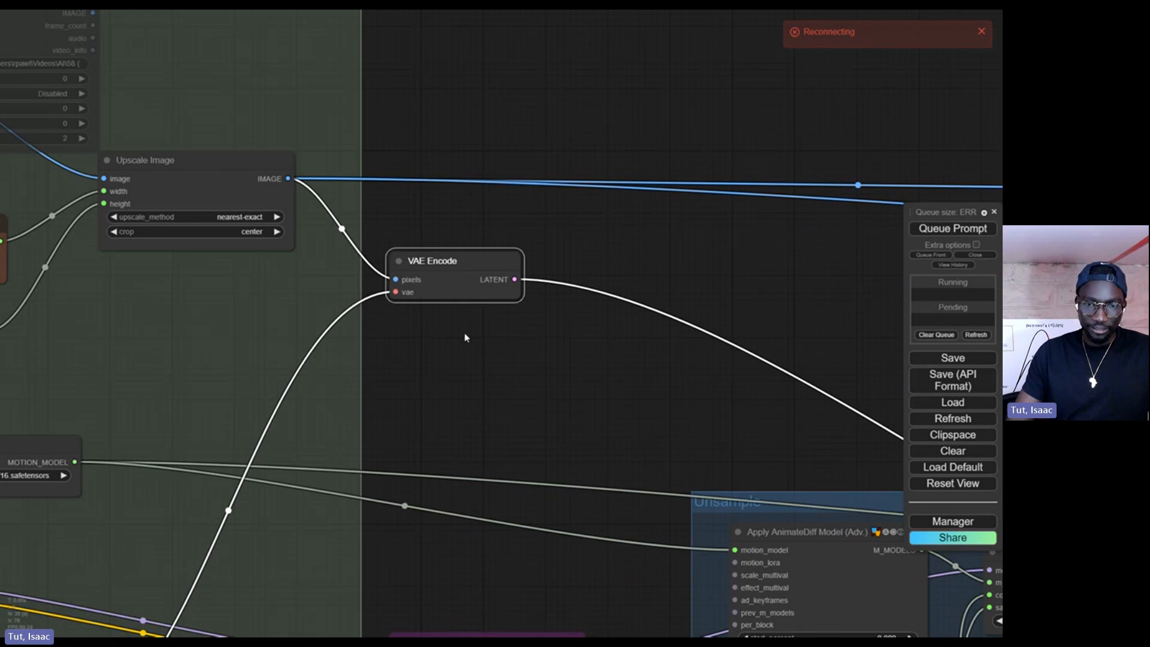
pyautogui.scroll(-4, 462, 341)
pyautogui.scroll(-5, 436, 372)
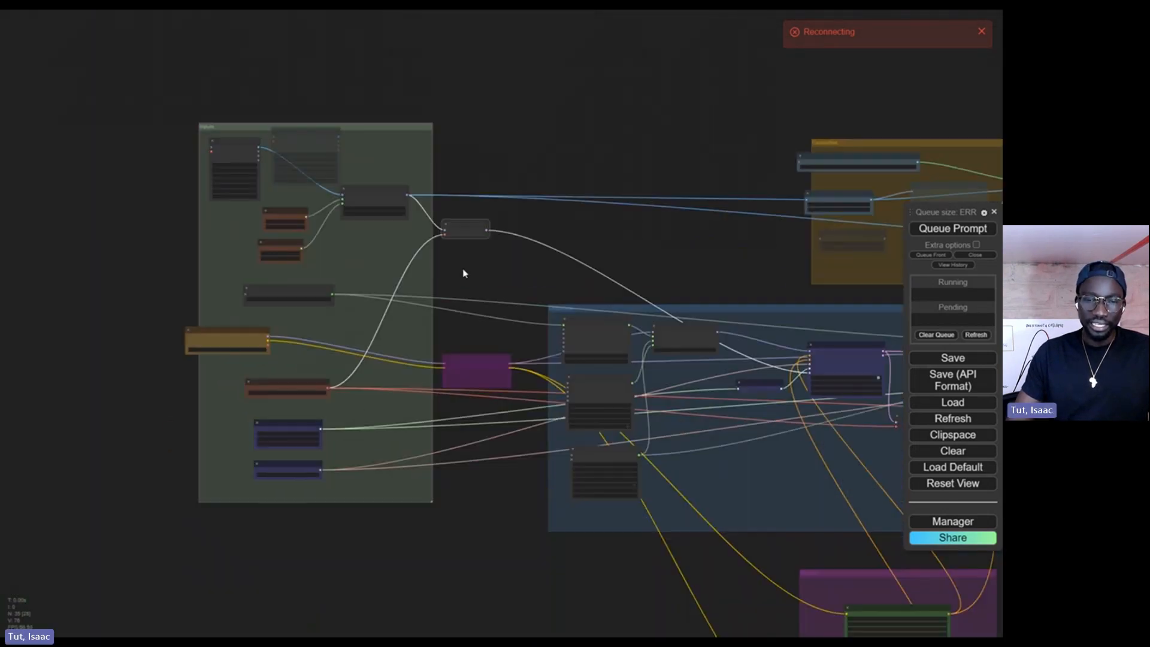
# Move the Load VAE node slightly up and to the right within the Inputs group.
pyautogui.scroll(6, 362, 329)
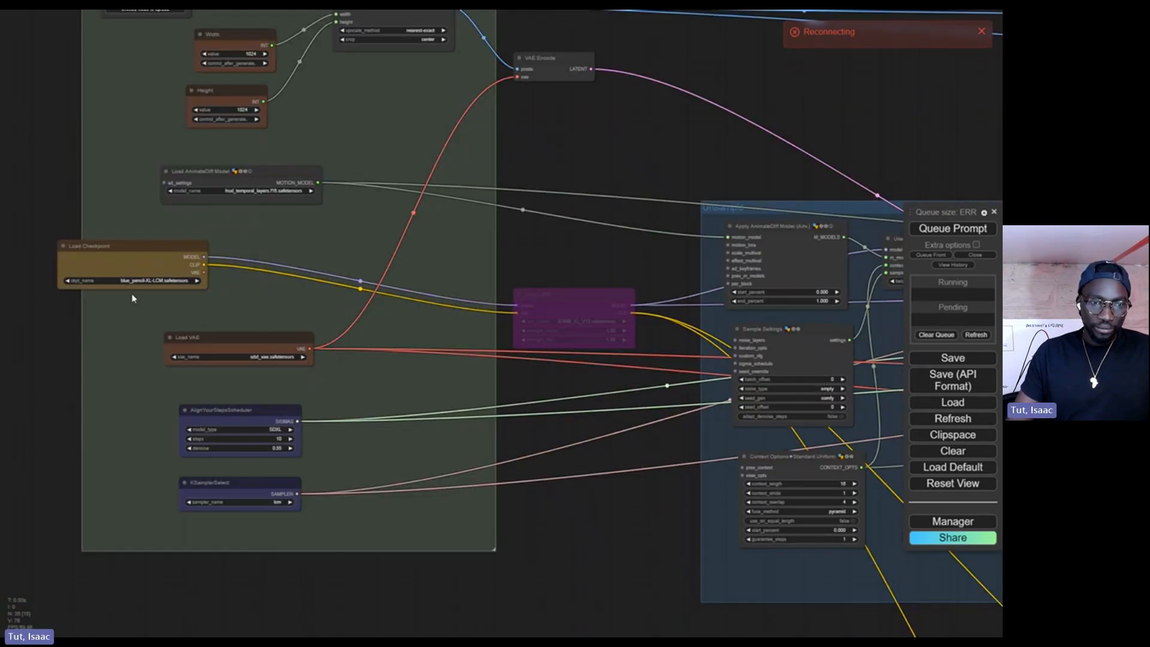
pyautogui.scroll(3, 134, 298)
pyautogui.scroll(-2, 208, 274)
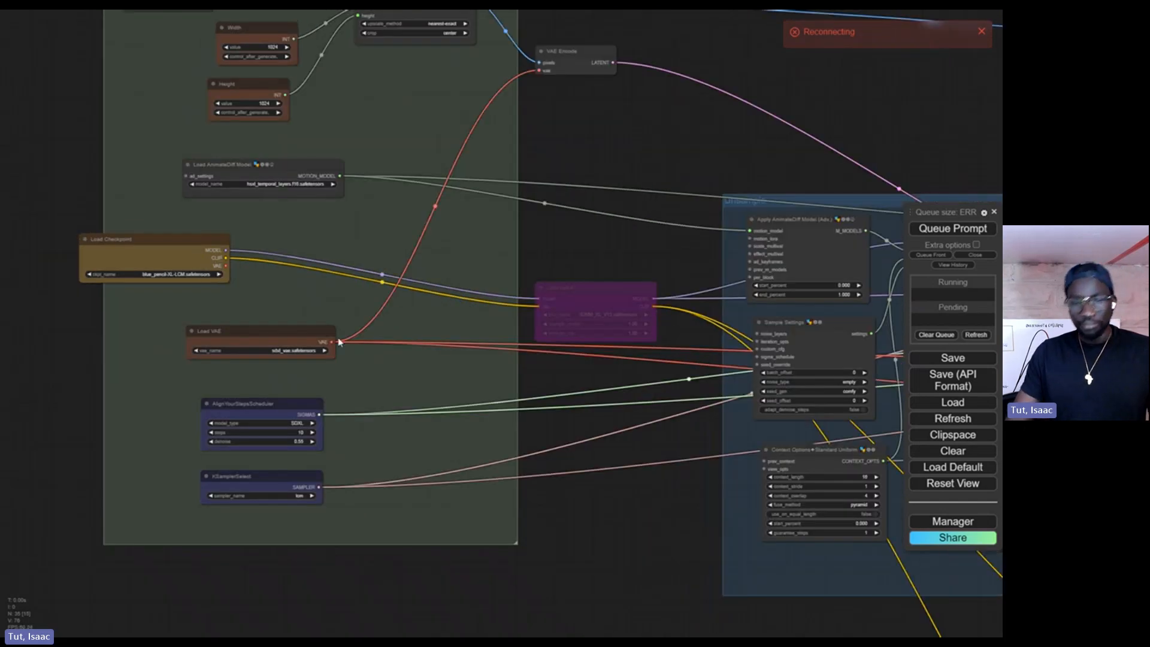
pyautogui.moveTo(312, 334); pyautogui.dragTo(322, 323)
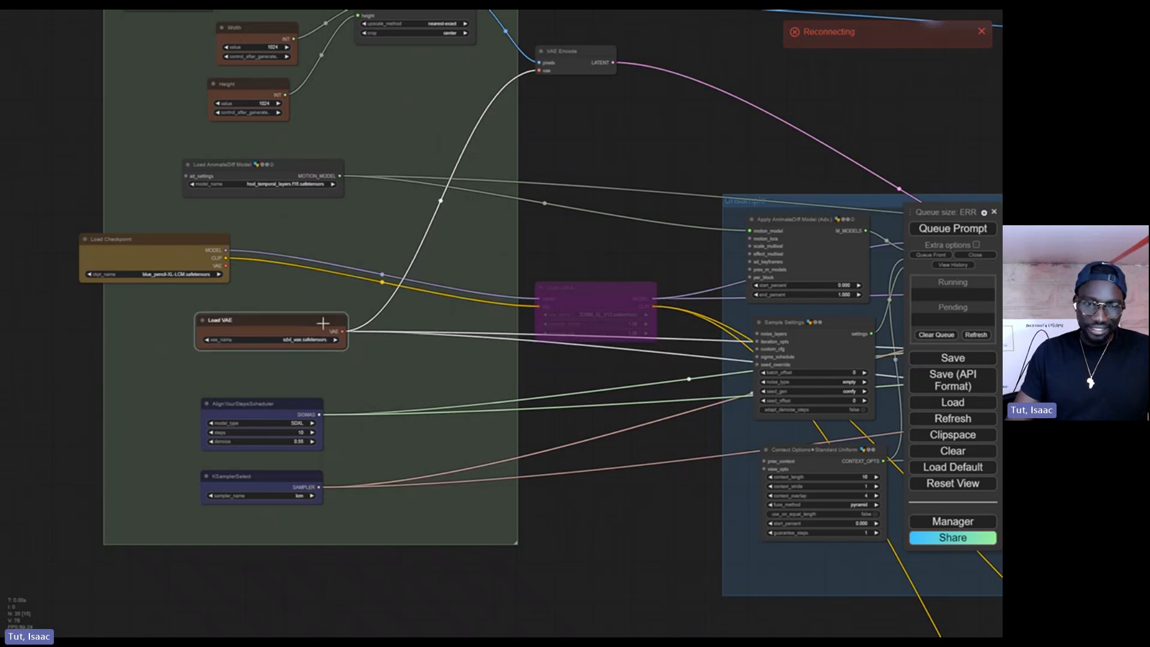
# Connect the Load Checkpoint node's VAE output to the vae input of the VAE Encode node.
pyautogui.scroll(1, 291, 319)
pyautogui.scroll(-1, 292, 317)
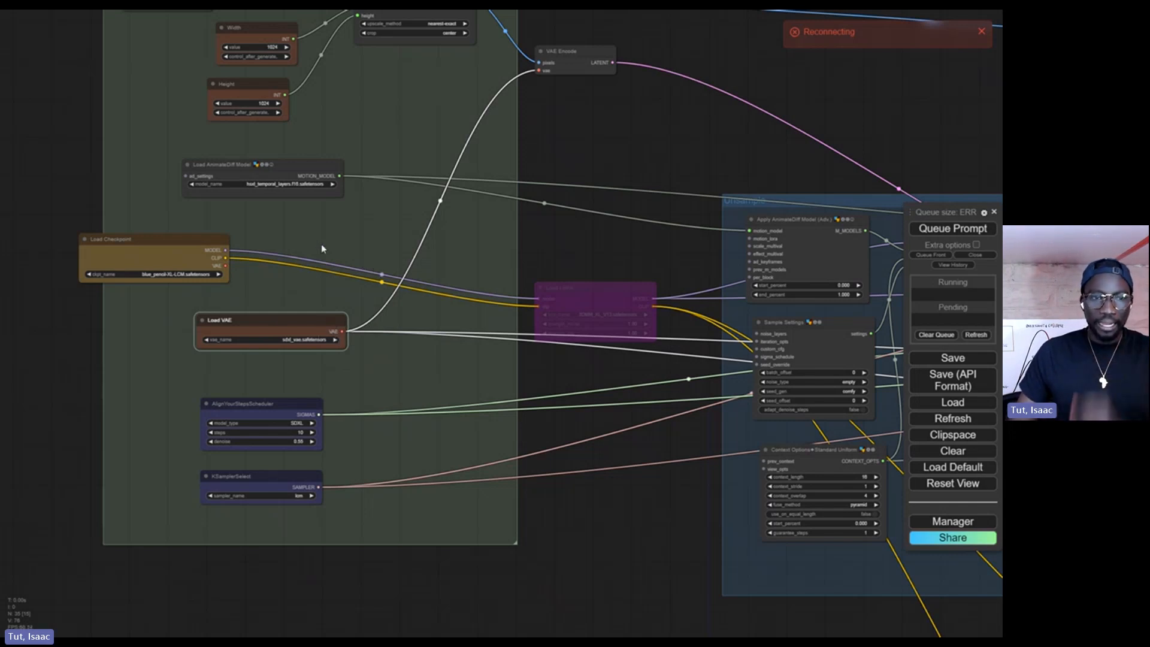
pyautogui.moveTo(225, 265); pyautogui.dragTo(540, 67)
pyautogui.moveTo(226, 266); pyautogui.dragTo(539, 71)
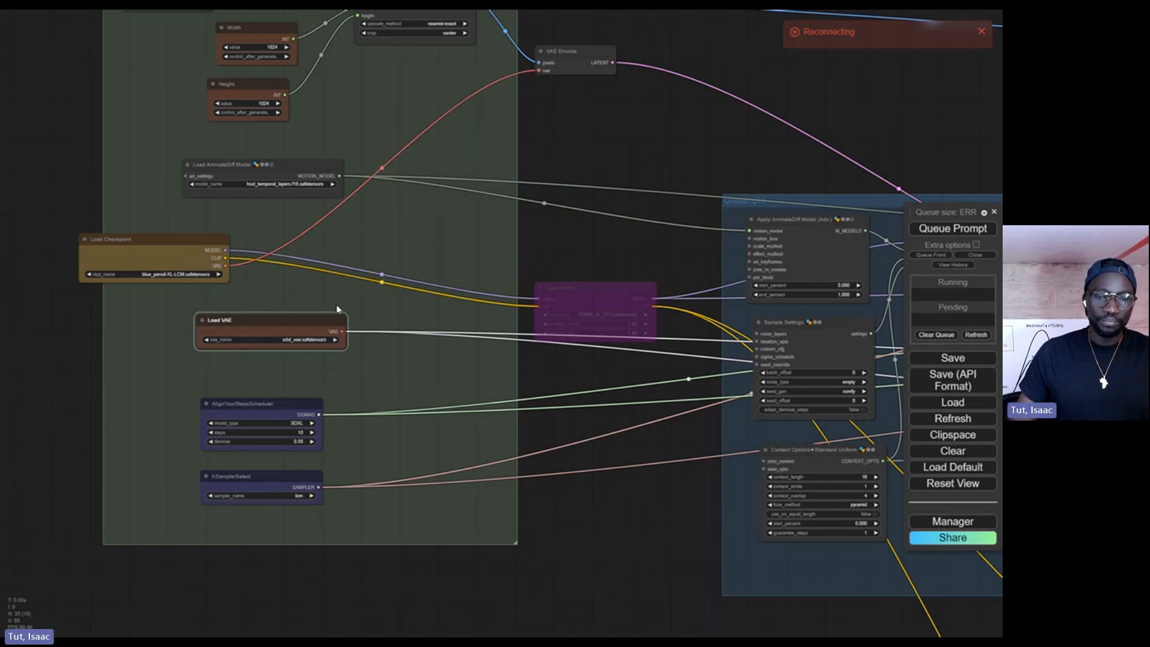
# Reconnect the Load VAE node's VAE output to the vae input of the VAE Encode node.
pyautogui.moveTo(342, 332); pyautogui.dragTo(537, 70)
pyautogui.scroll(-5, 527, 121)
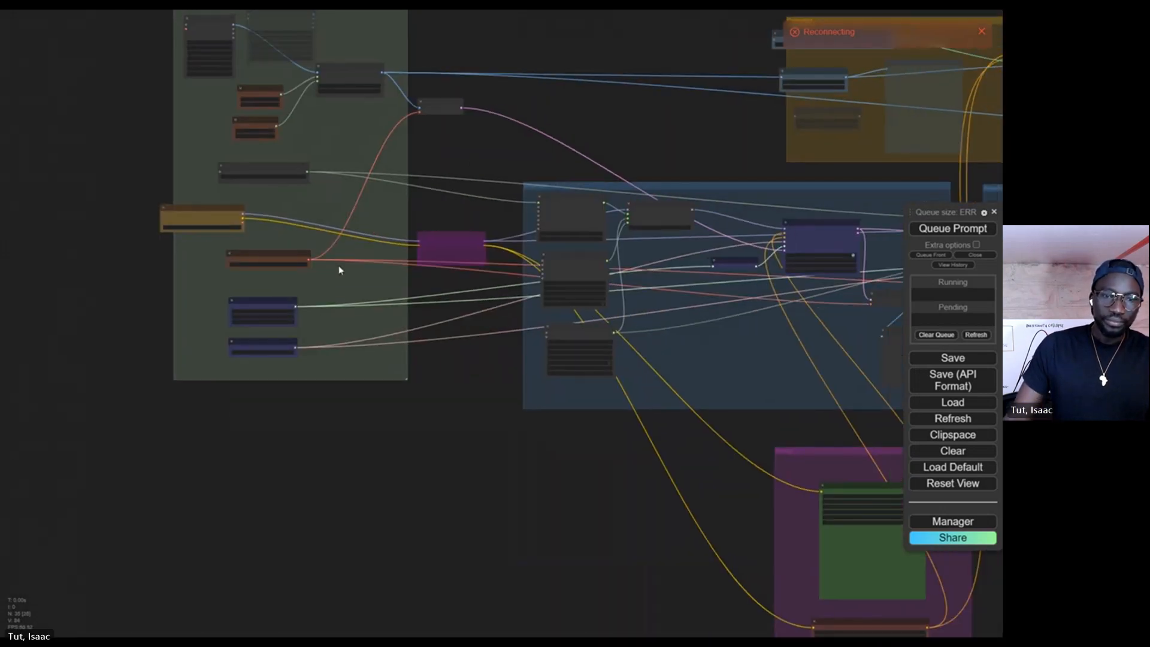
pyautogui.scroll(3, 340, 267)
pyautogui.scroll(-4, 344, 265)
pyautogui.scroll(4, 359, 255)
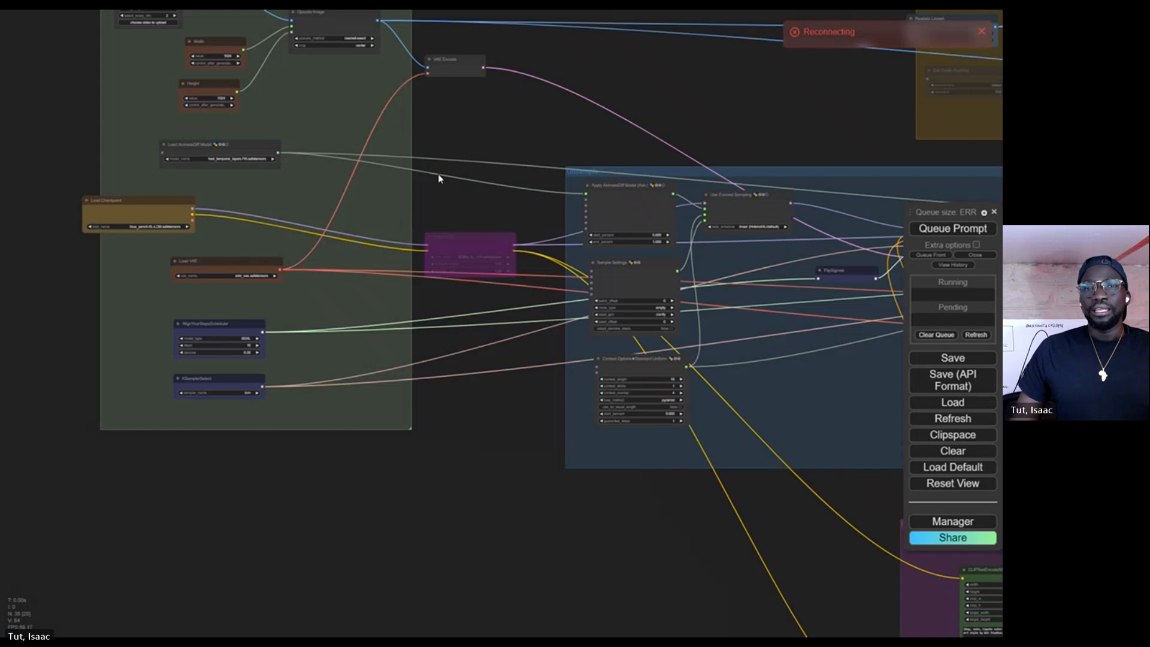
# Trace the links from Load VAE and Load Video through VAE Encode to the SamplerCustom node in the Unsample group.
pyautogui.click(201, 262)
pyautogui.click(449, 65)
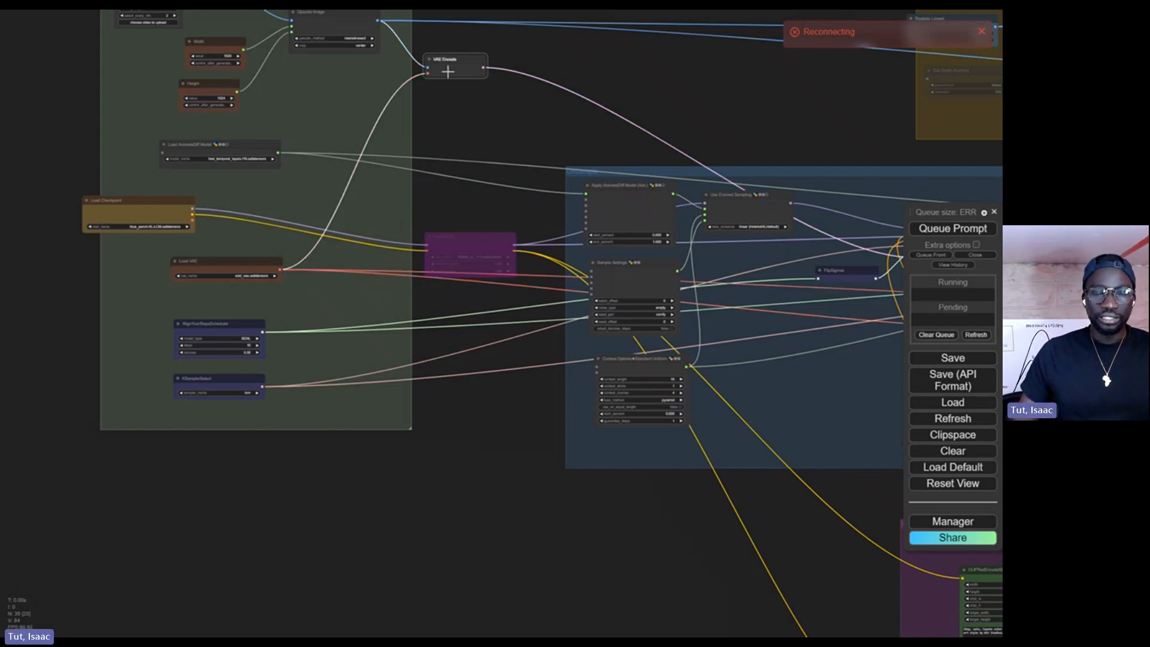
pyautogui.scroll(2, 450, 76)
pyautogui.moveTo(450, 95); pyautogui.dragTo(442, 245)
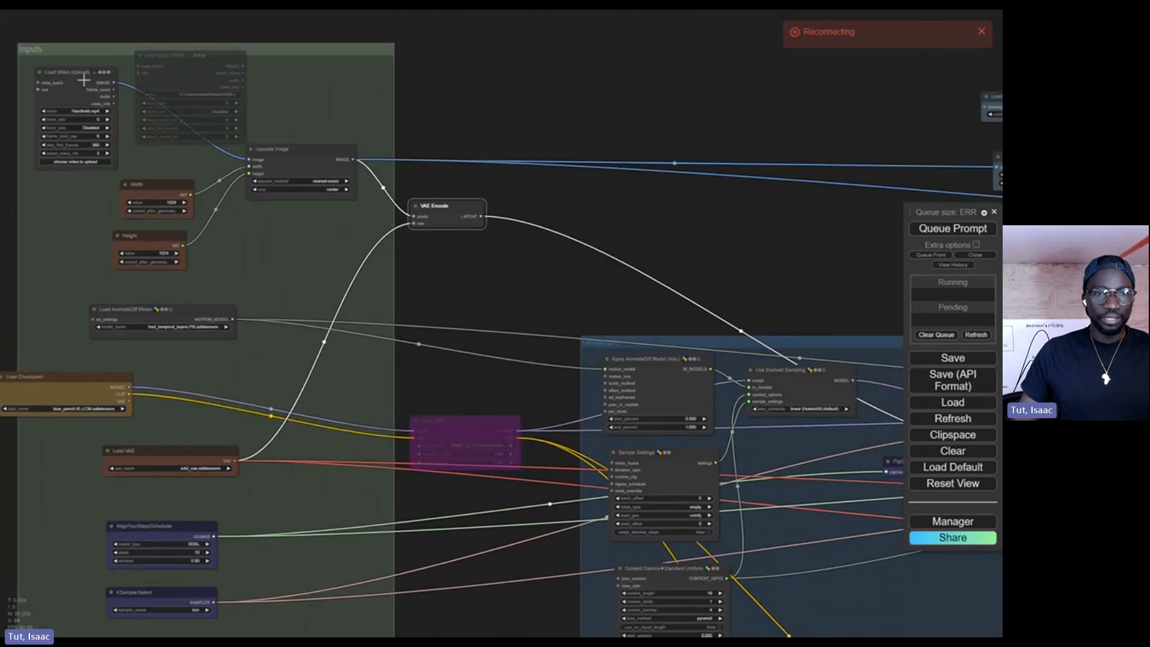
pyautogui.scroll(-5, 459, 243)
pyautogui.moveTo(460, 244); pyautogui.dragTo(270, 145)
pyautogui.scroll(3, 276, 139)
pyautogui.moveTo(572, 135); pyautogui.dragTo(238, 24)
pyautogui.scroll(-5, 292, 104)
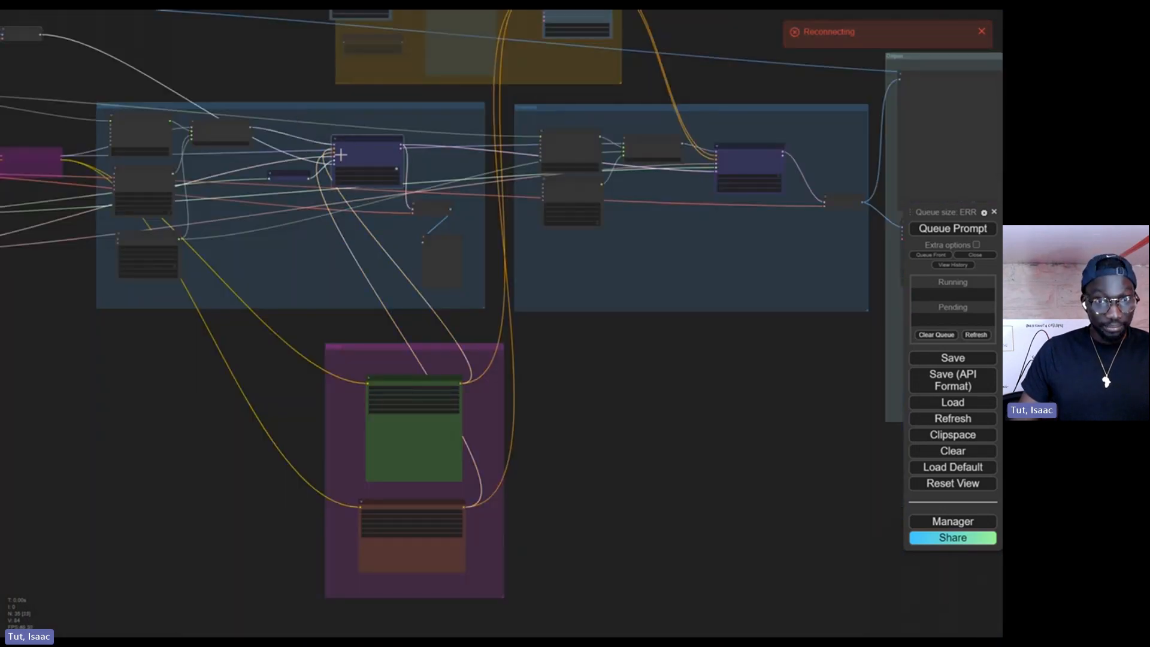
pyautogui.scroll(2, 342, 153)
pyautogui.scroll(-3, 342, 153)
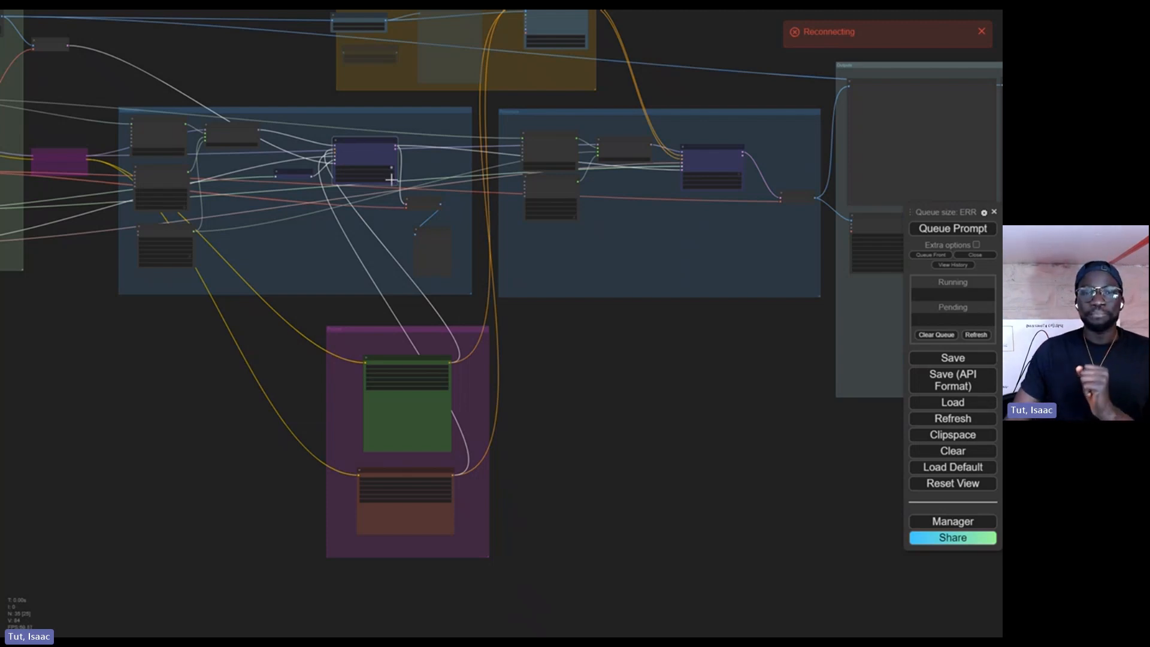
# Examine how the Unsample, Resample and Prompt groups are laid out and linked to each other.
pyautogui.moveTo(282, 69); pyautogui.dragTo(286, 126)
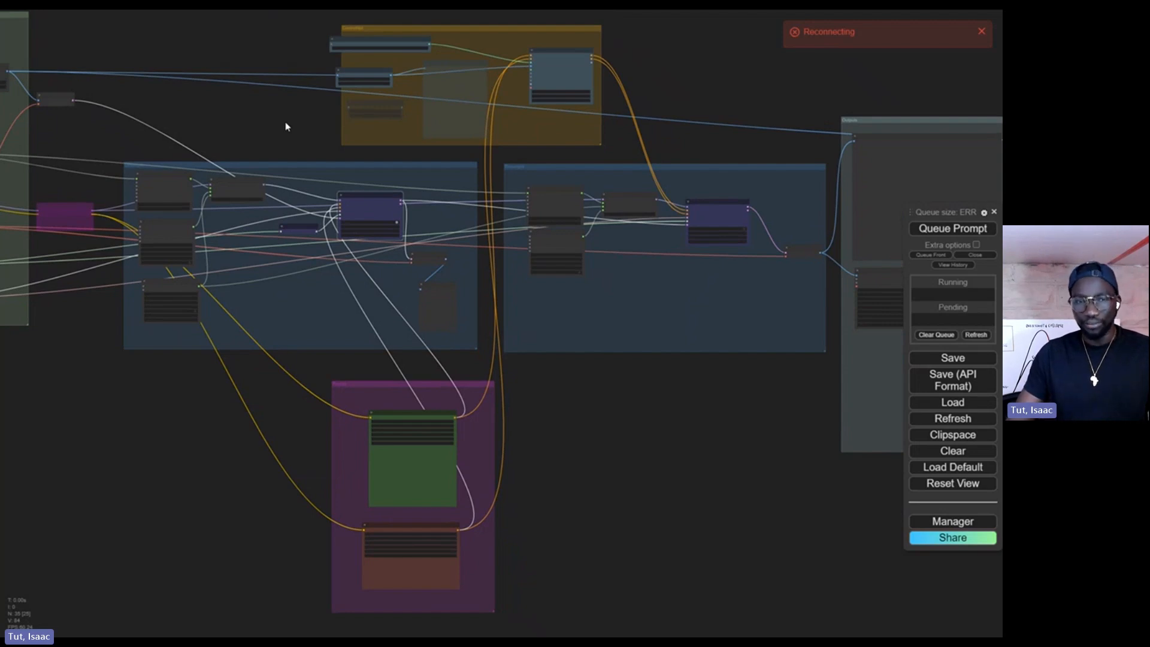
pyautogui.scroll(3, 287, 127)
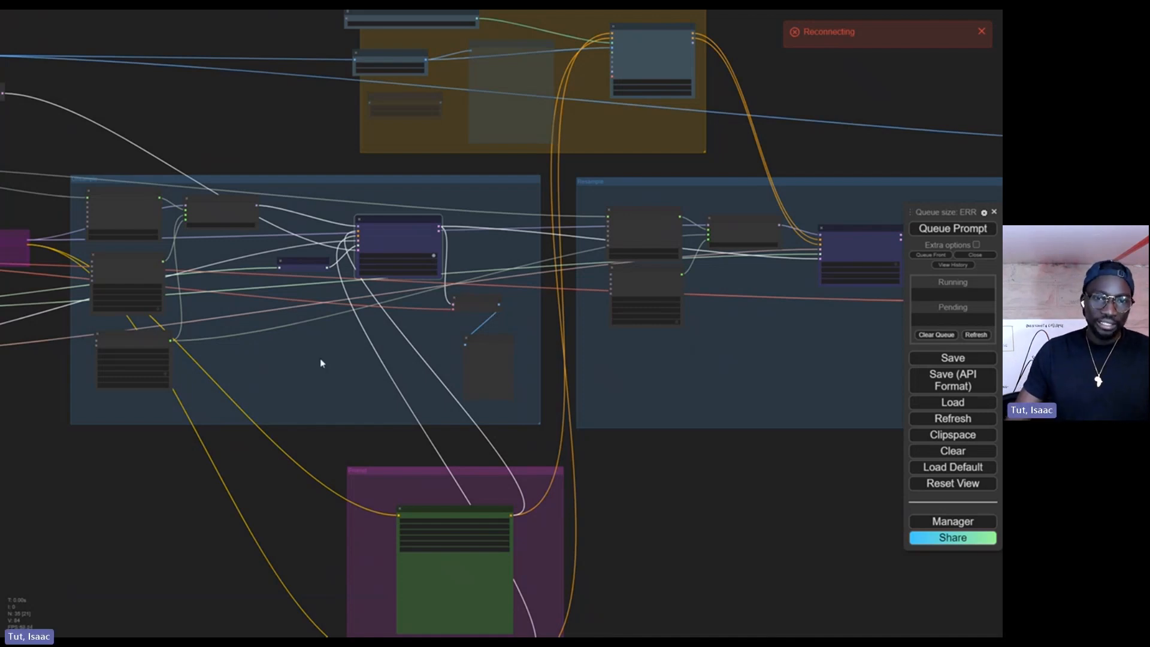
pyautogui.scroll(2, 286, 366)
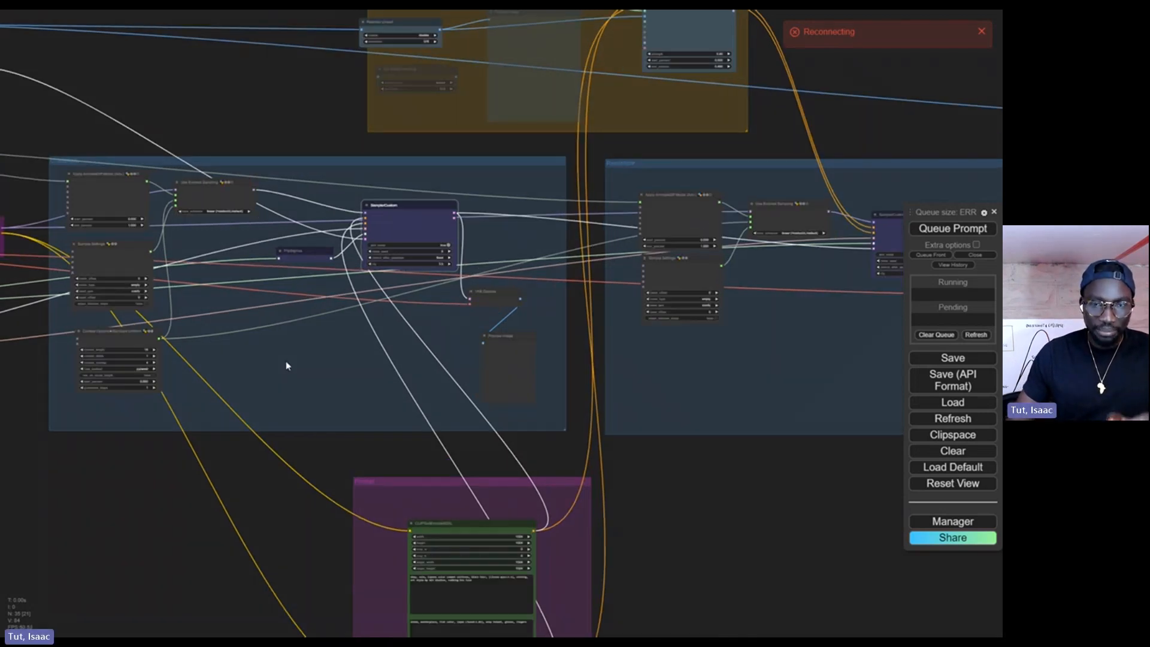
pyautogui.scroll(-4, 286, 366)
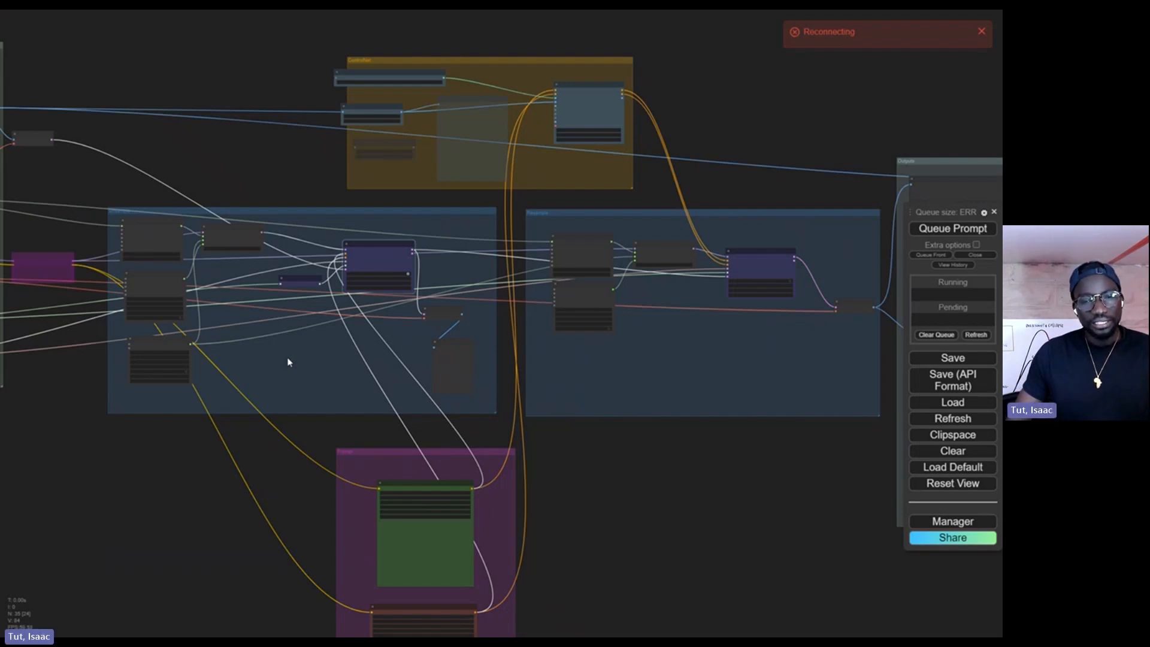
pyautogui.scroll(-3, 287, 357)
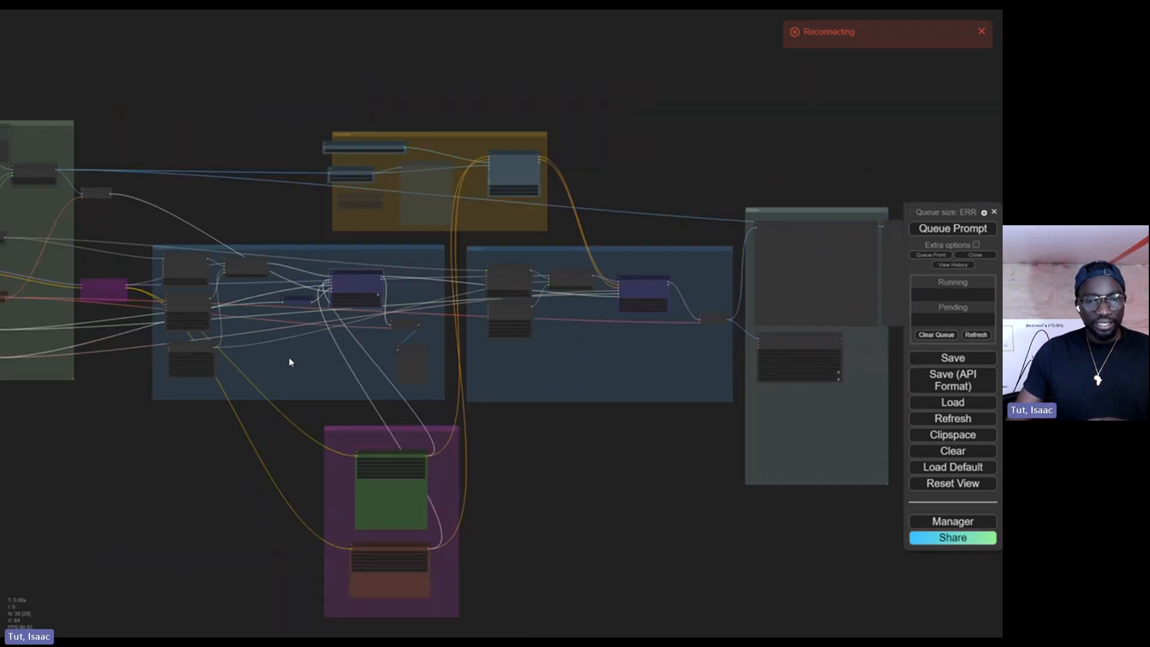
pyautogui.scroll(4, 398, 478)
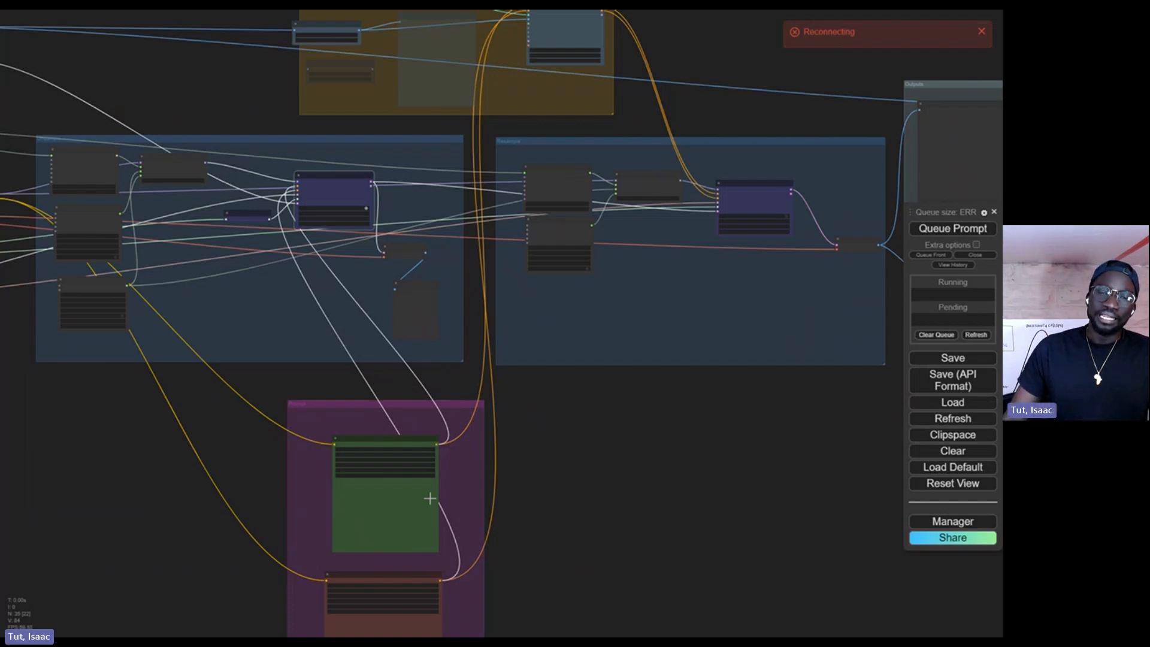
pyautogui.scroll(2, 336, 381)
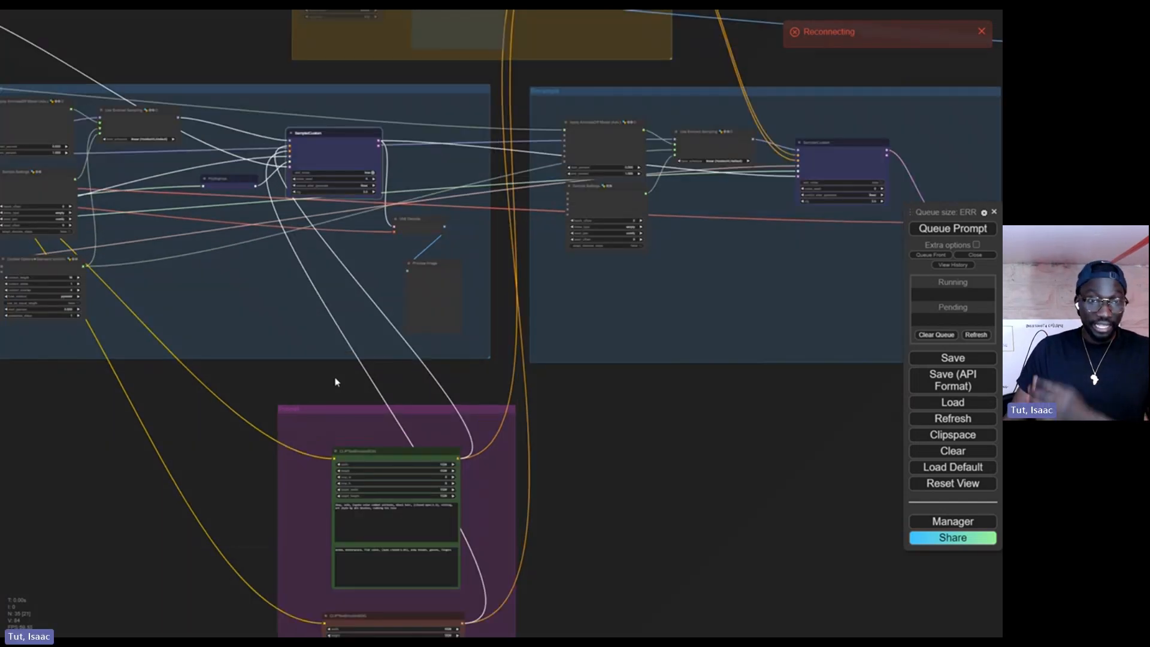
pyautogui.scroll(-2, 336, 382)
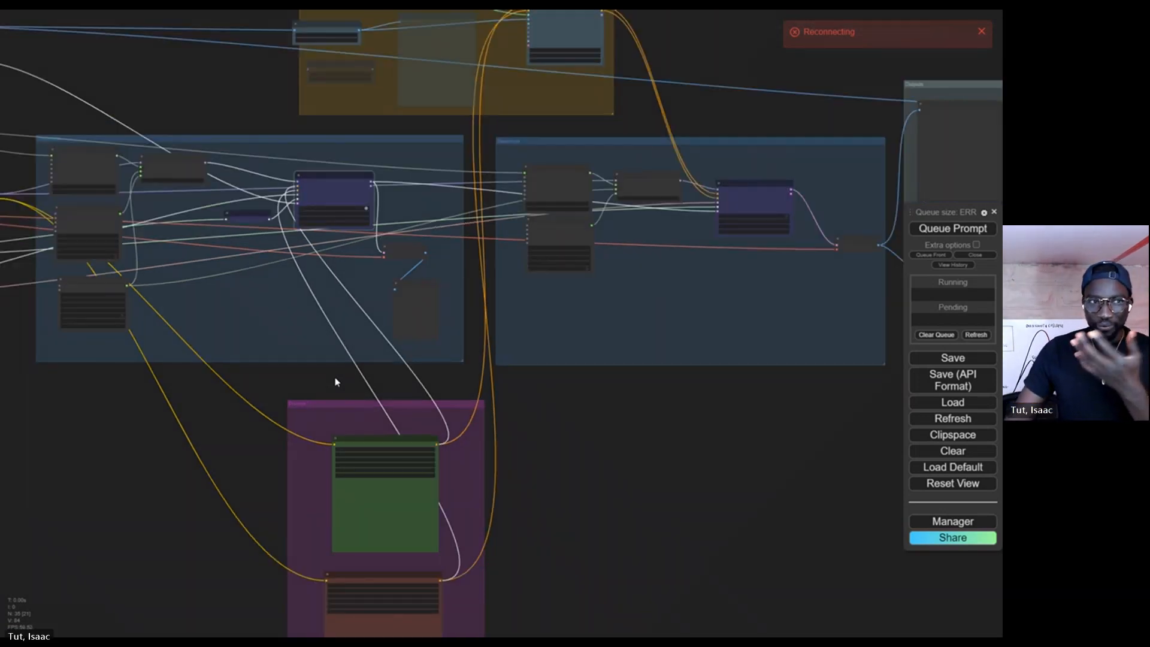
pyautogui.scroll(-5, 336, 382)
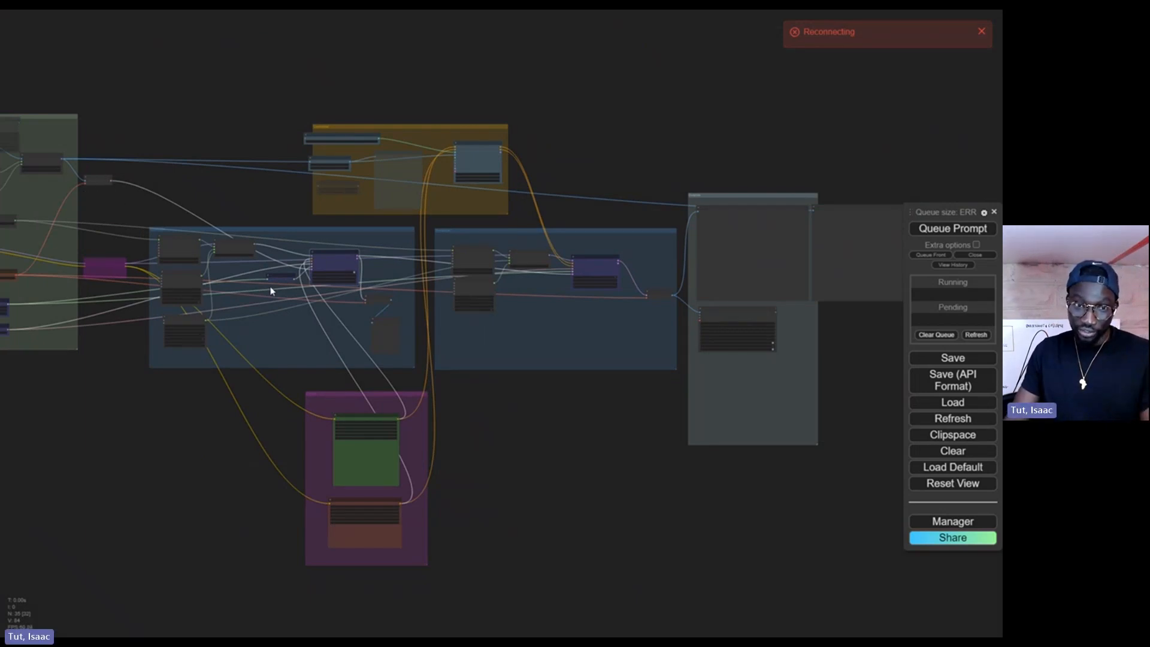
pyautogui.scroll(3, 312, 301)
pyautogui.scroll(1, 311, 301)
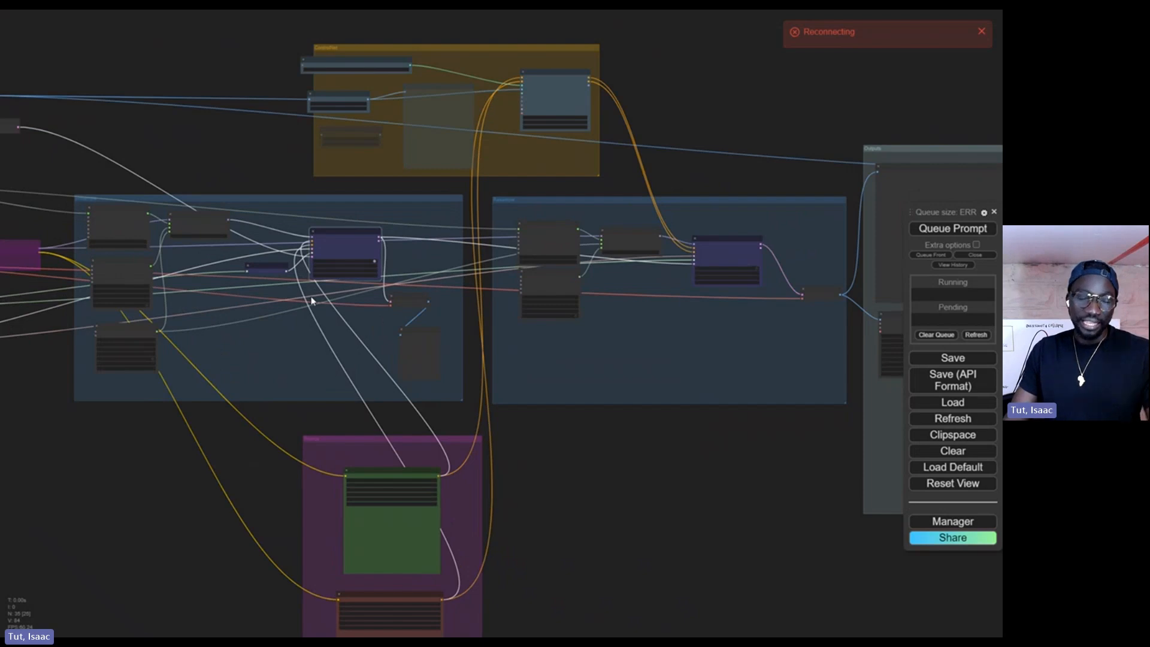
# Move the Prompt group slightly up and to the left, closer to the Unsample group.
pyautogui.scroll(2, 312, 299)
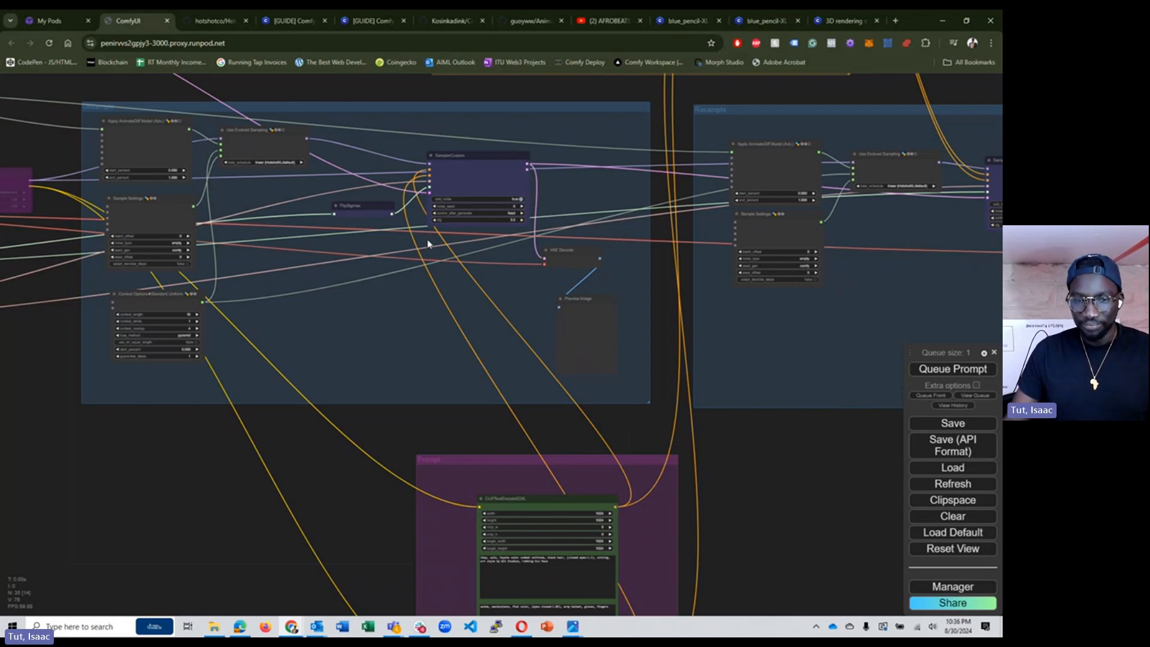
pyautogui.moveTo(487, 458); pyautogui.dragTo(482, 447)
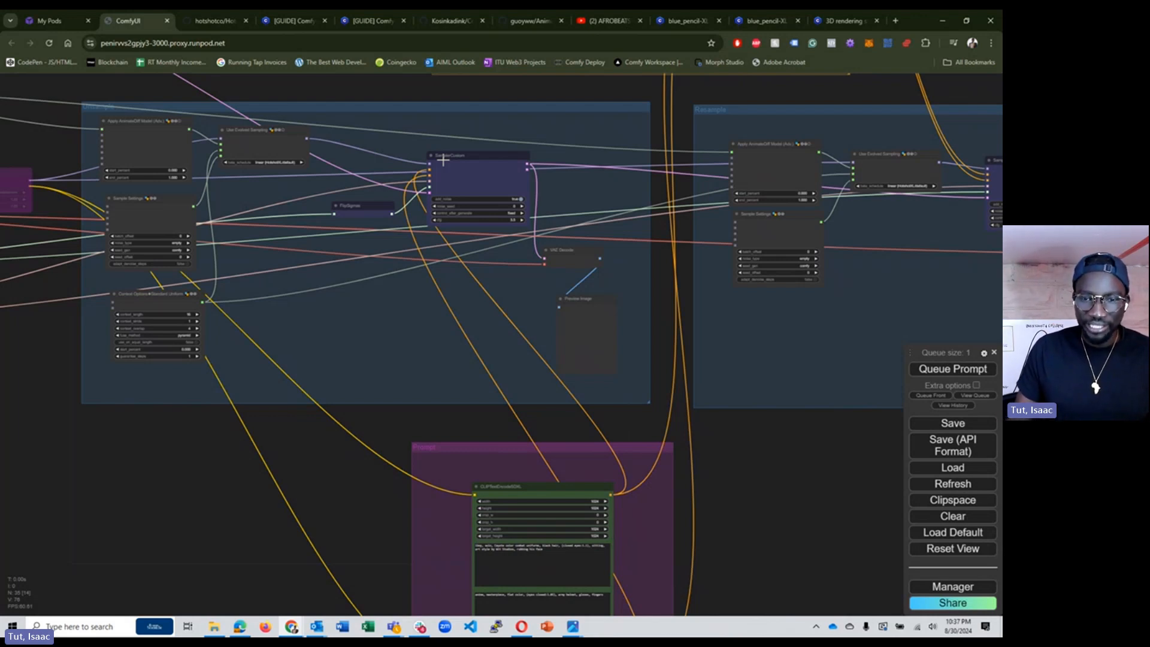
pyautogui.moveTo(529, 453); pyautogui.dragTo(518, 426)
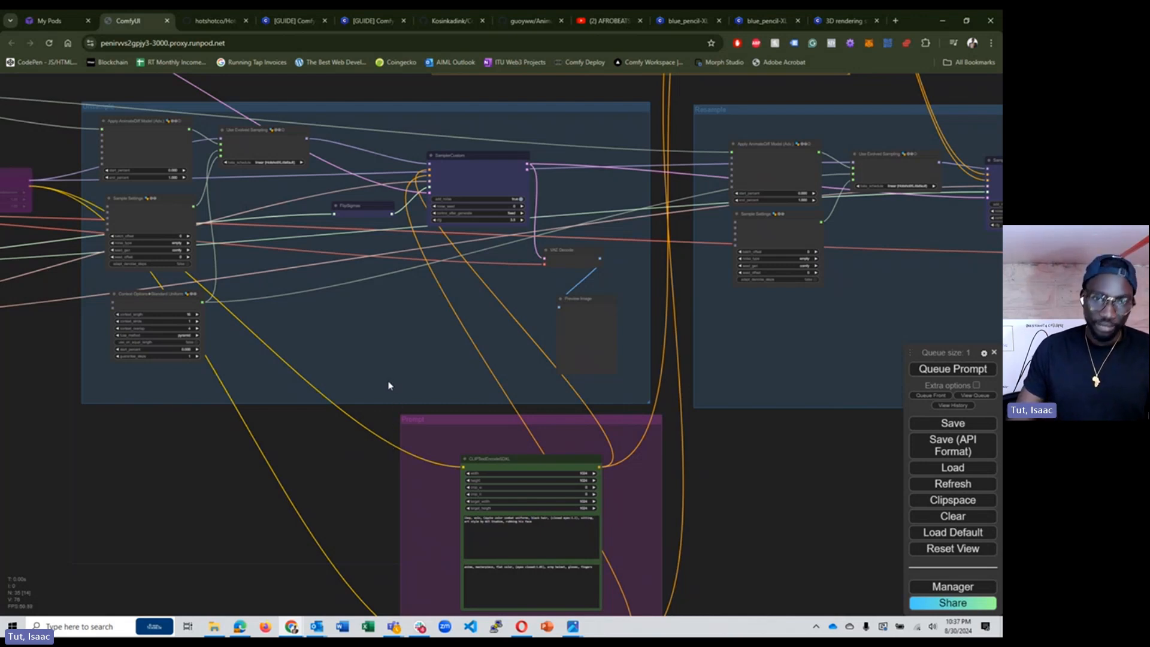
# Examine the SamplerCustom node's inputs, outputs and settings in the Unsample group.
pyautogui.scroll(-5, 385, 372)
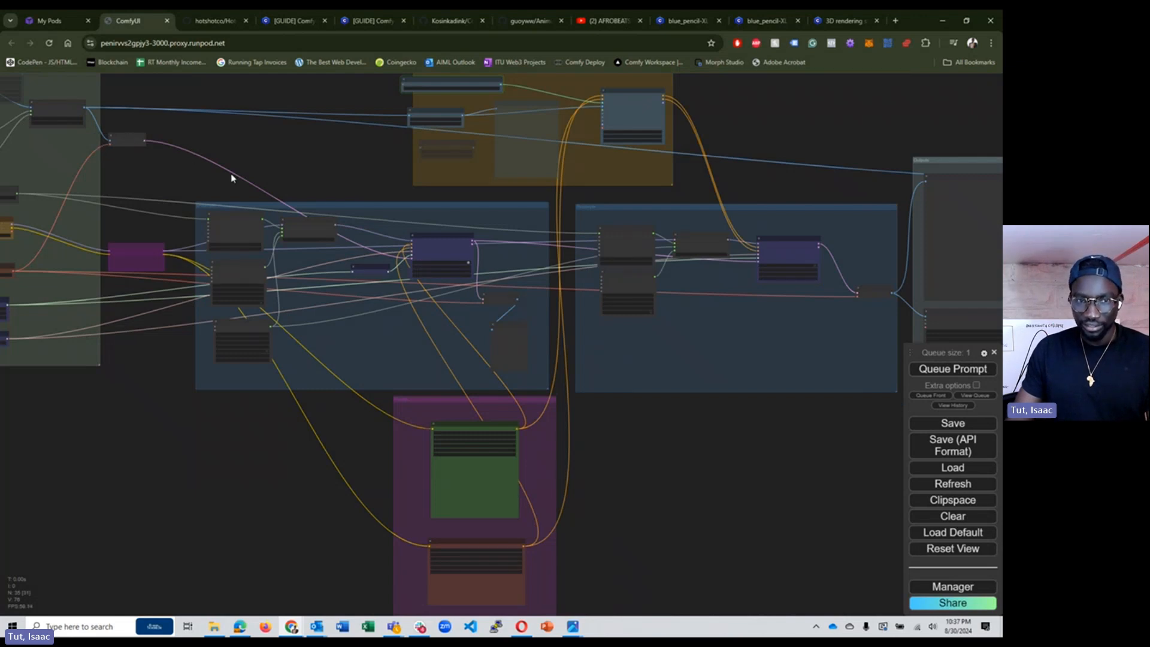
pyautogui.scroll(5, 388, 270)
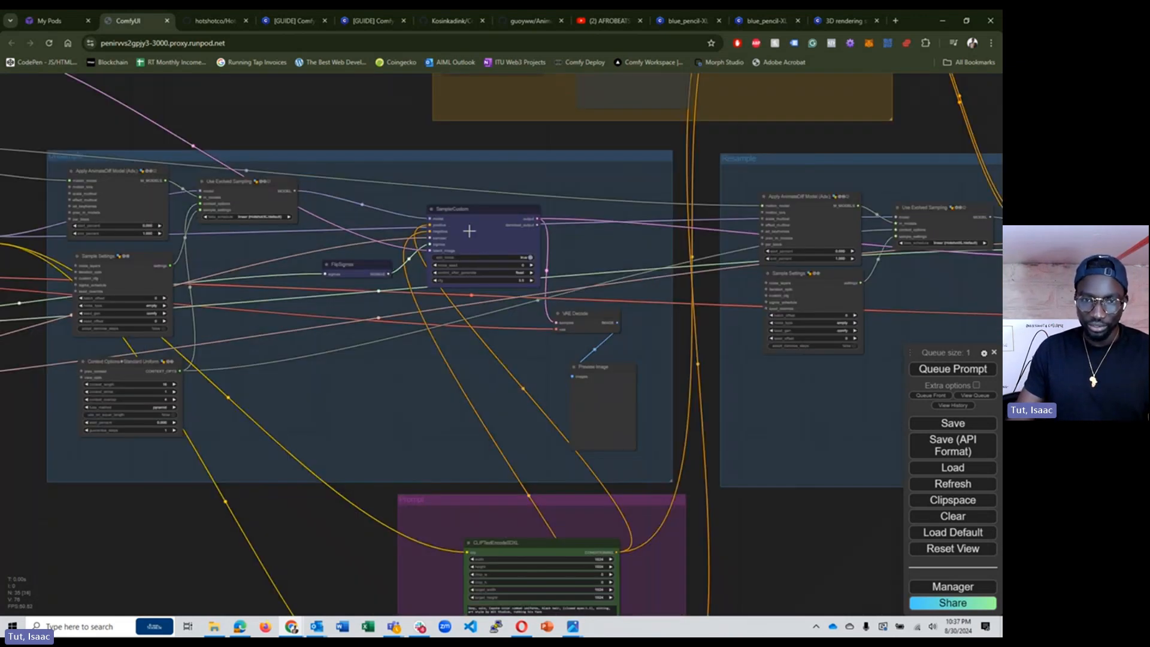
pyautogui.scroll(4, 465, 234)
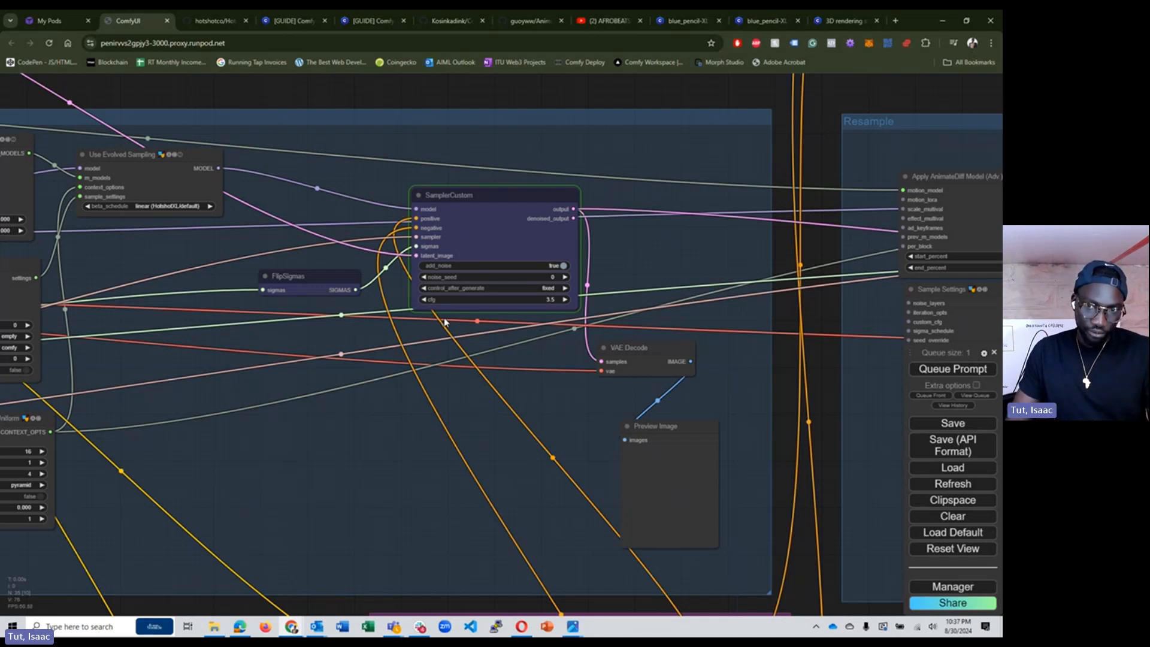
pyautogui.scroll(-5, 413, 314)
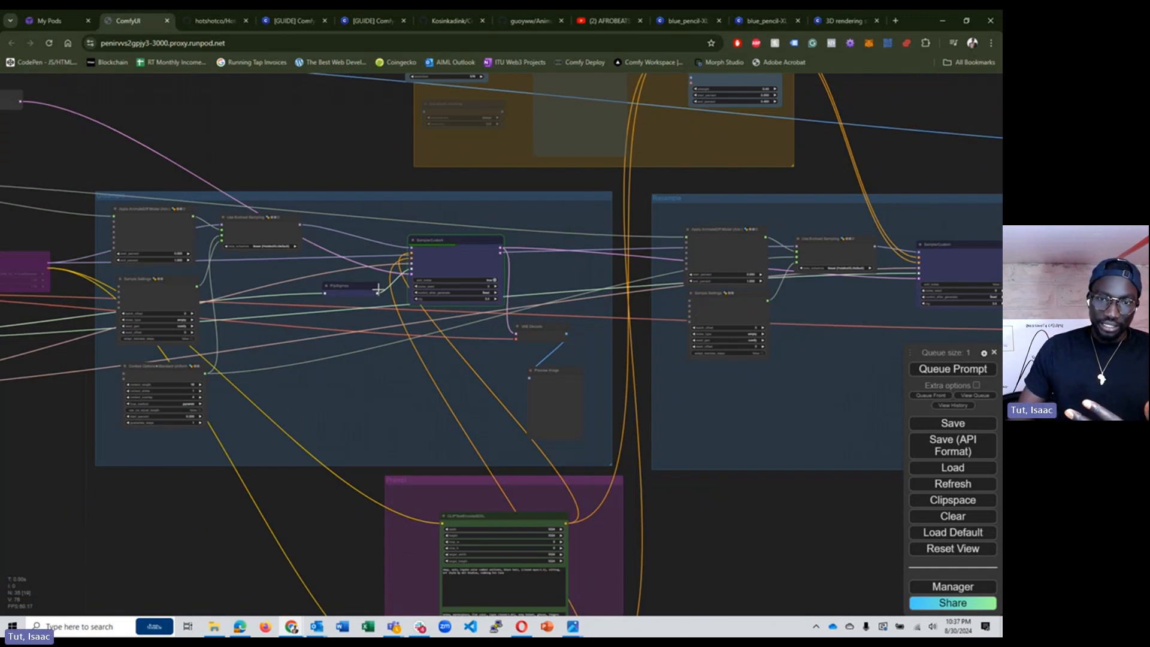
# Examine the Unsample group's decoded frames by enlarging the first one in the Preview Image node and returning to the grid.
pyautogui.scroll(-3, 378, 290)
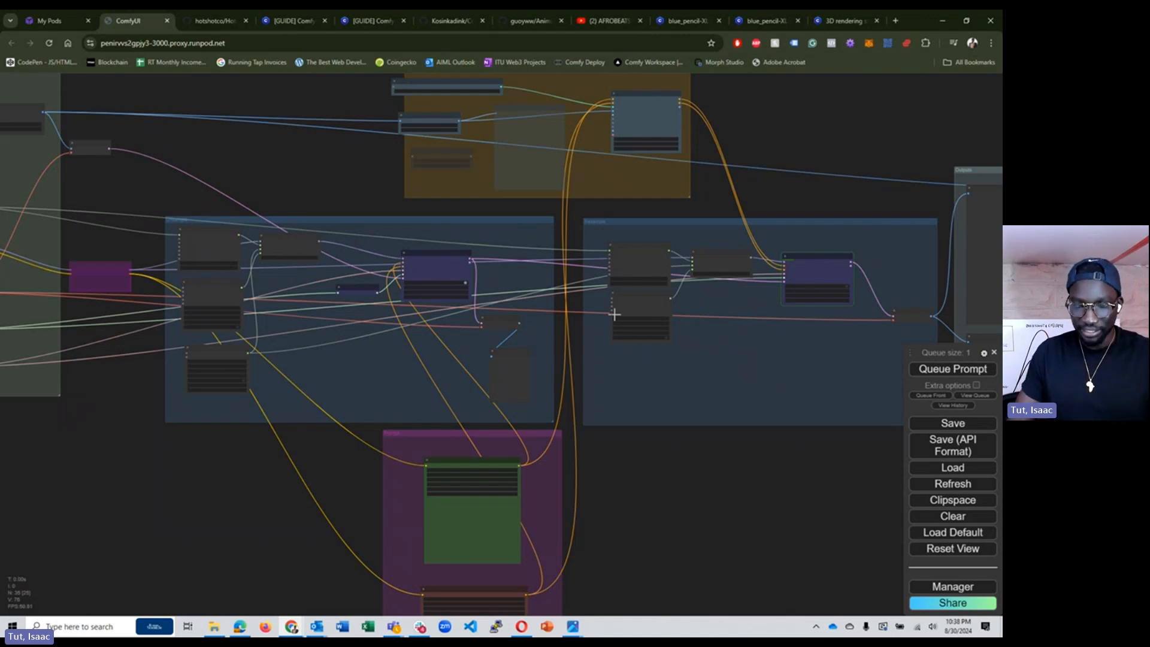
pyautogui.scroll(3, 536, 288)
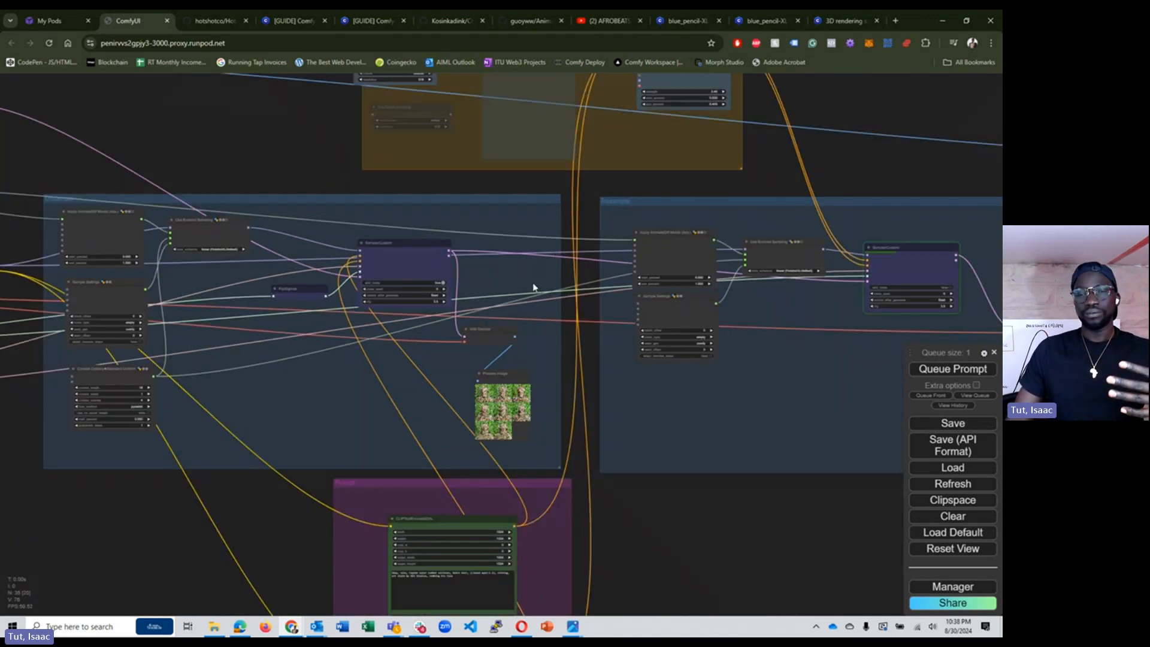
pyautogui.scroll(5, 541, 419)
pyautogui.scroll(5, 541, 423)
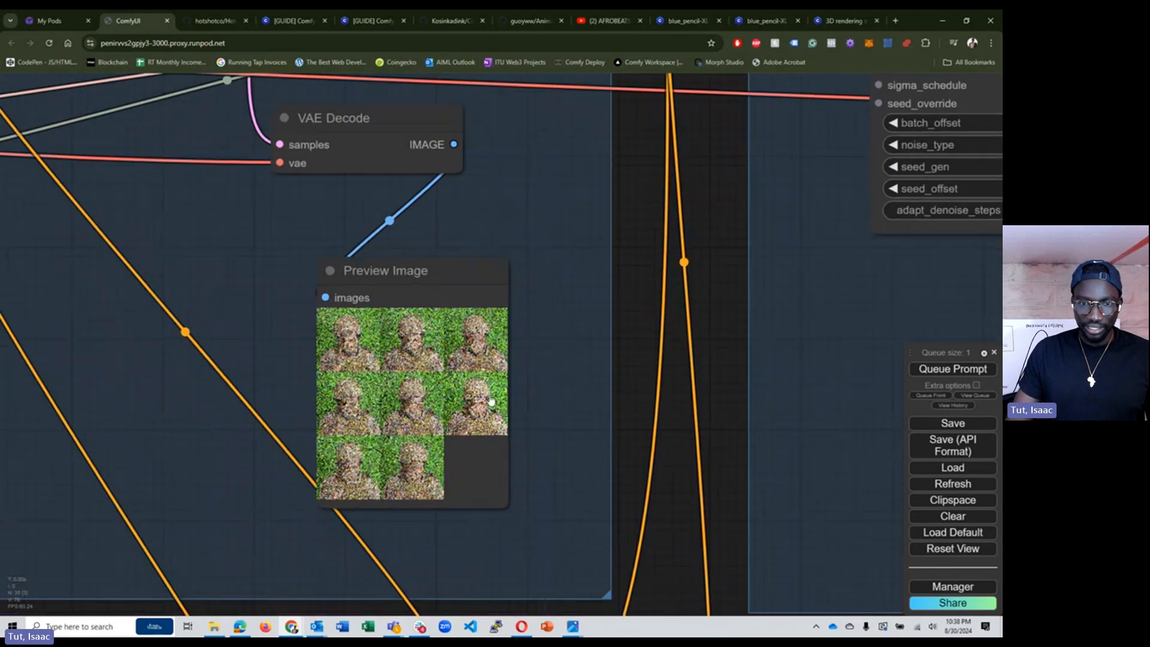
pyautogui.scroll(-5, 343, 361)
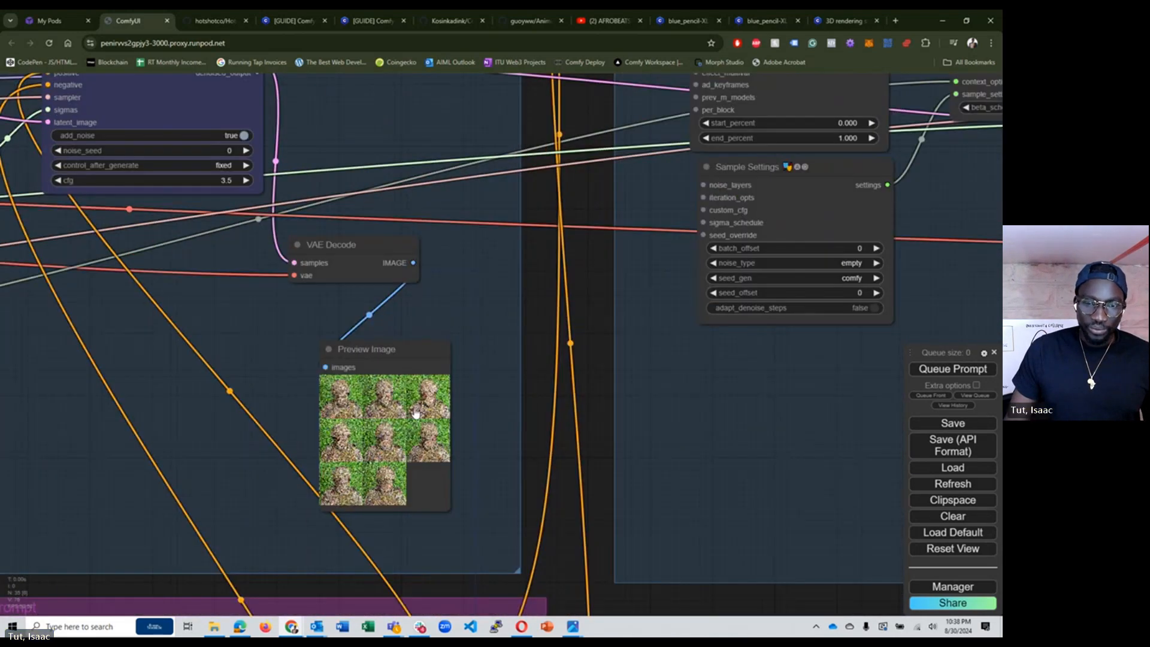
pyautogui.click(344, 408)
pyautogui.scroll(3, 400, 458)
pyautogui.scroll(-4, 403, 464)
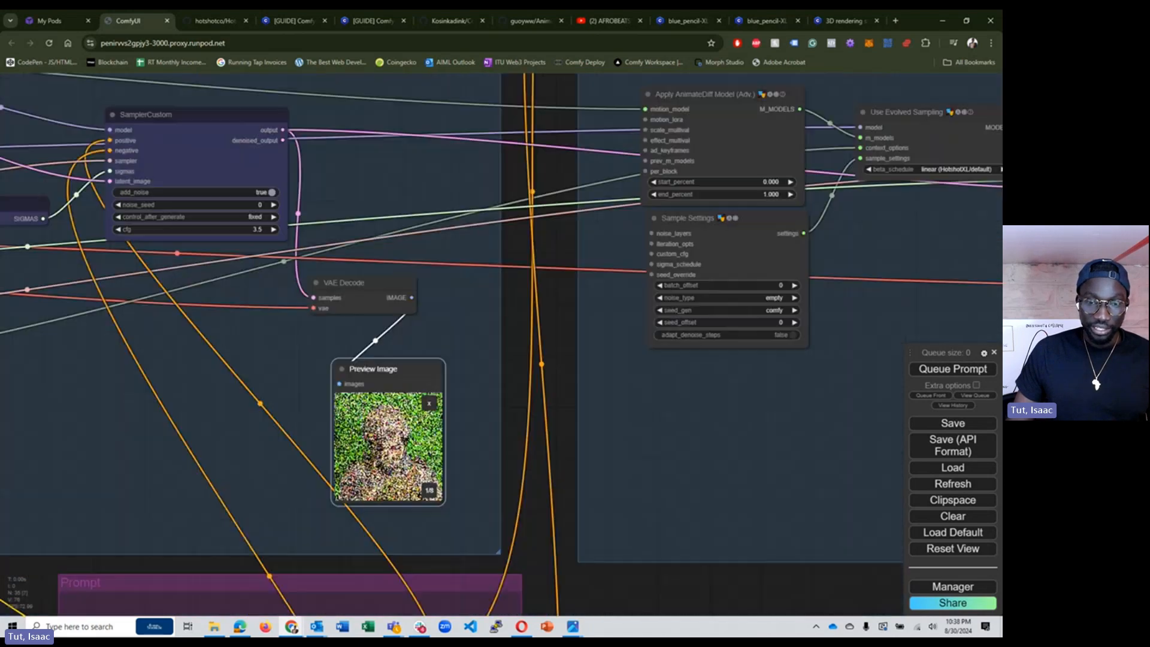
pyautogui.scroll(-5, 403, 464)
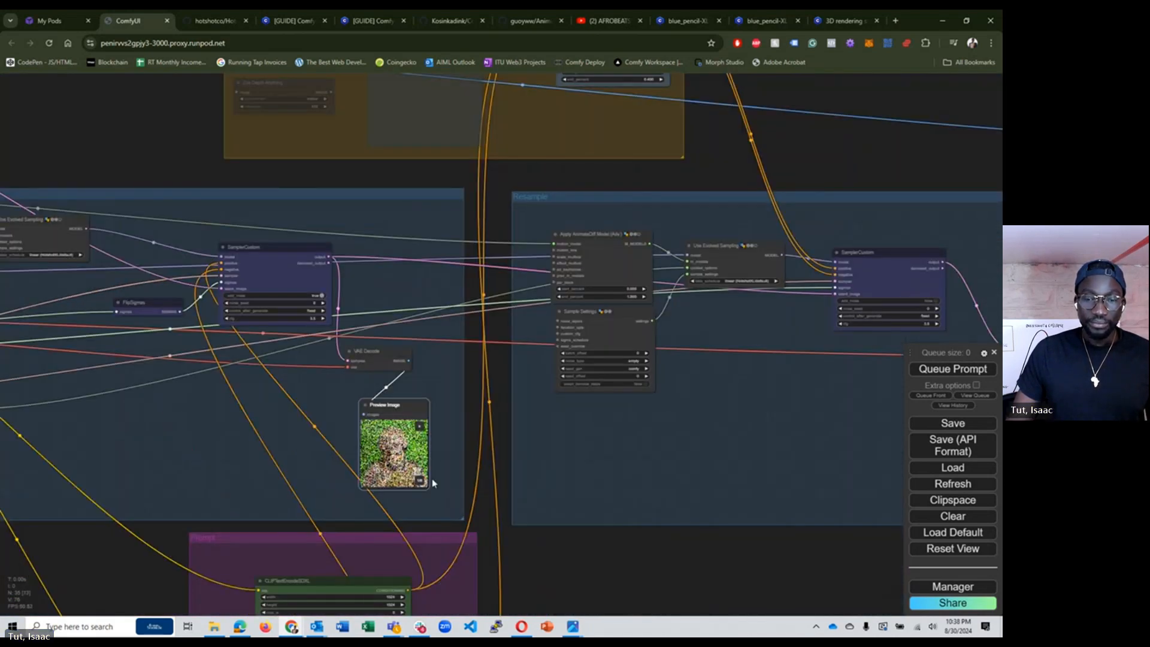
pyautogui.click(420, 427)
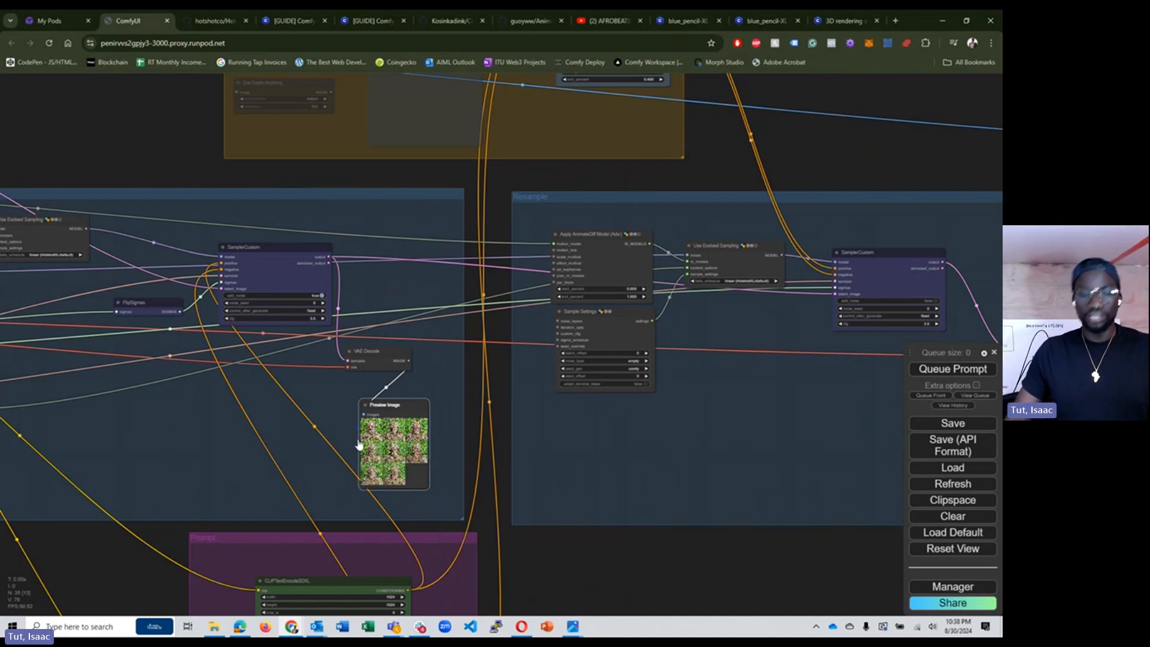
# Move the VAE Decode node in the Unsample group slightly up and to the right, above the Preview Image node.
pyautogui.scroll(-4, 343, 511)
pyautogui.moveTo(477, 554); pyautogui.dragTo(477, 457)
pyautogui.scroll(6, 467, 466)
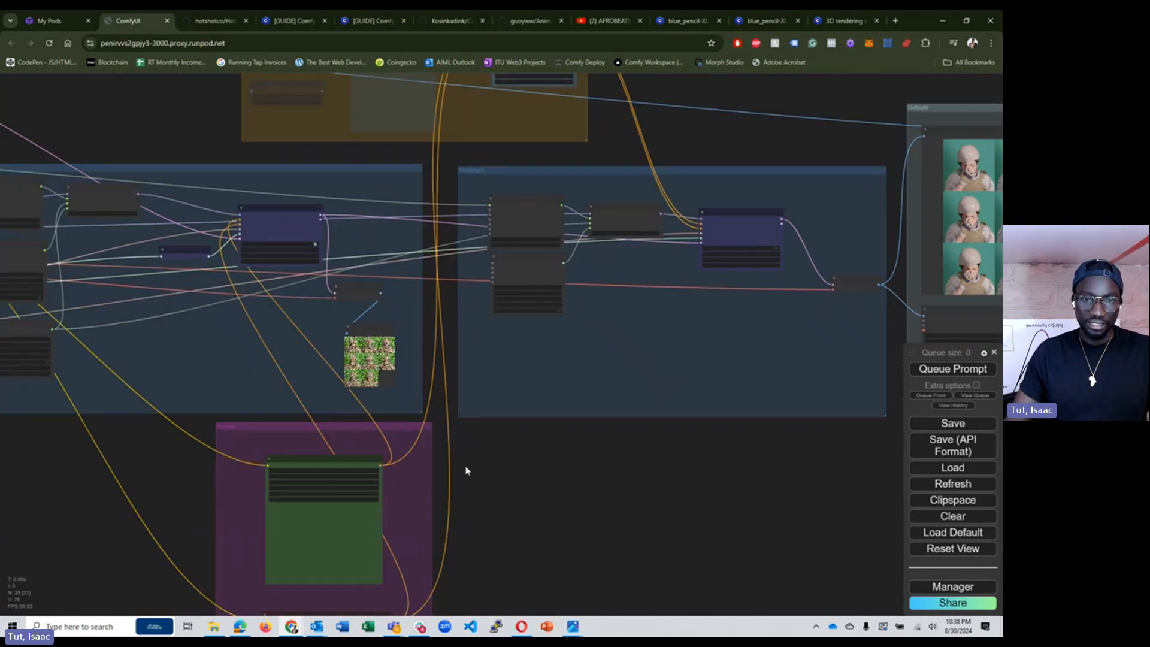
pyautogui.moveTo(414, 251); pyautogui.dragTo(471, 341)
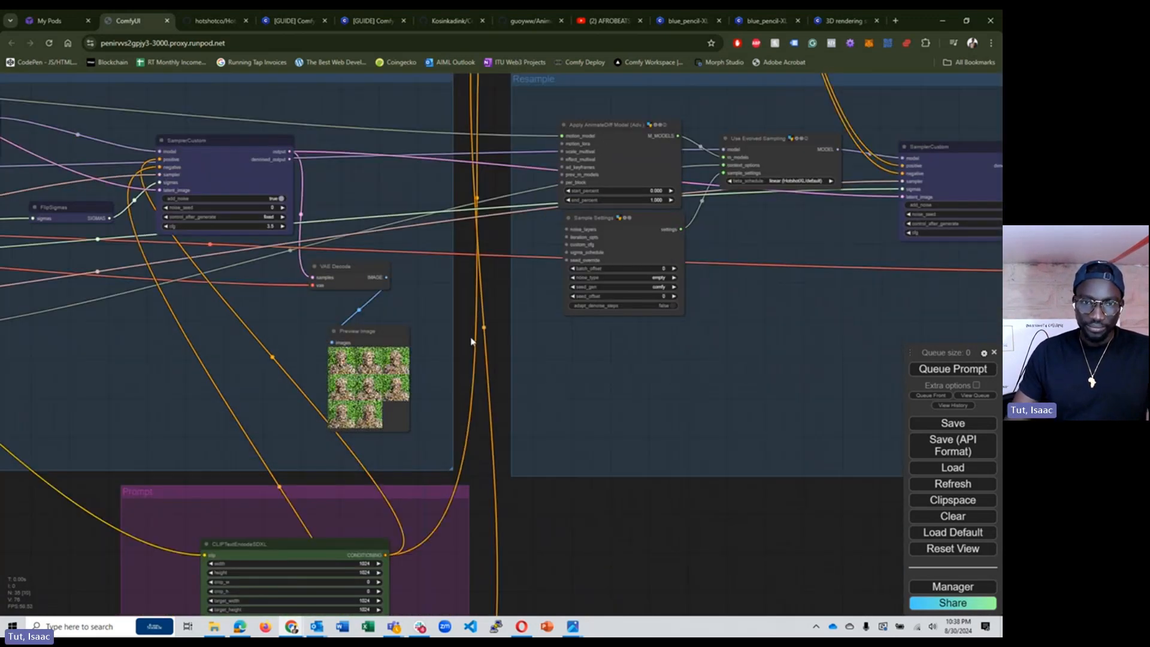
pyautogui.moveTo(350, 272); pyautogui.dragTo(354, 269)
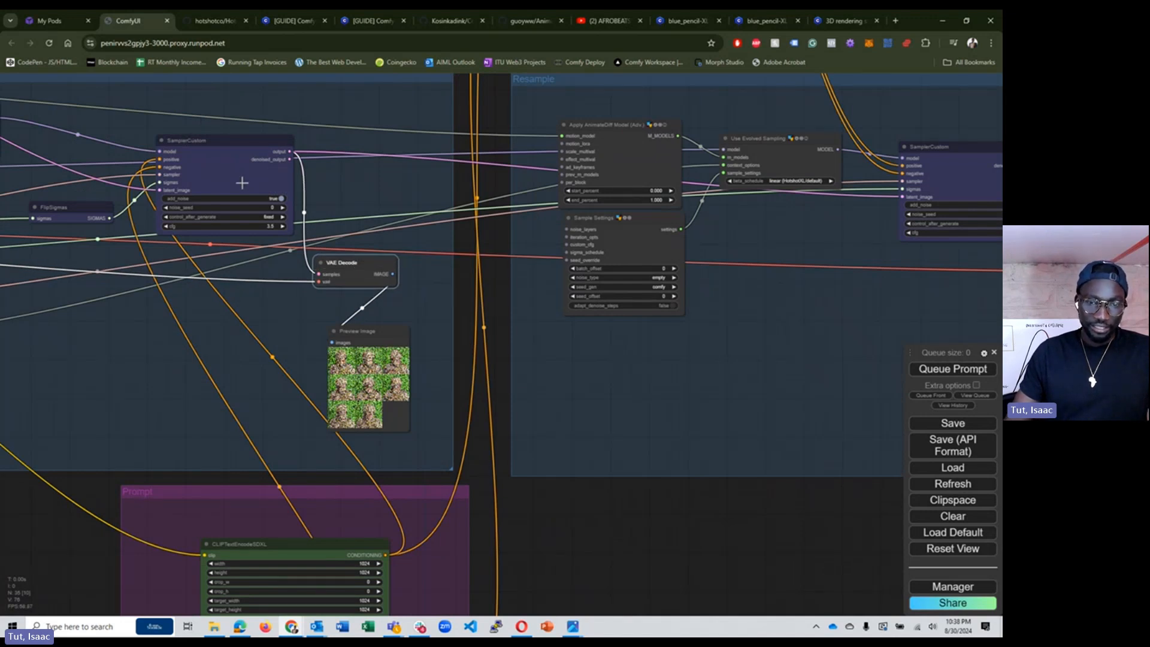
# Enlarge the first noisy frame in the Unsample group's Preview Image node.
pyautogui.scroll(5, 349, 363)
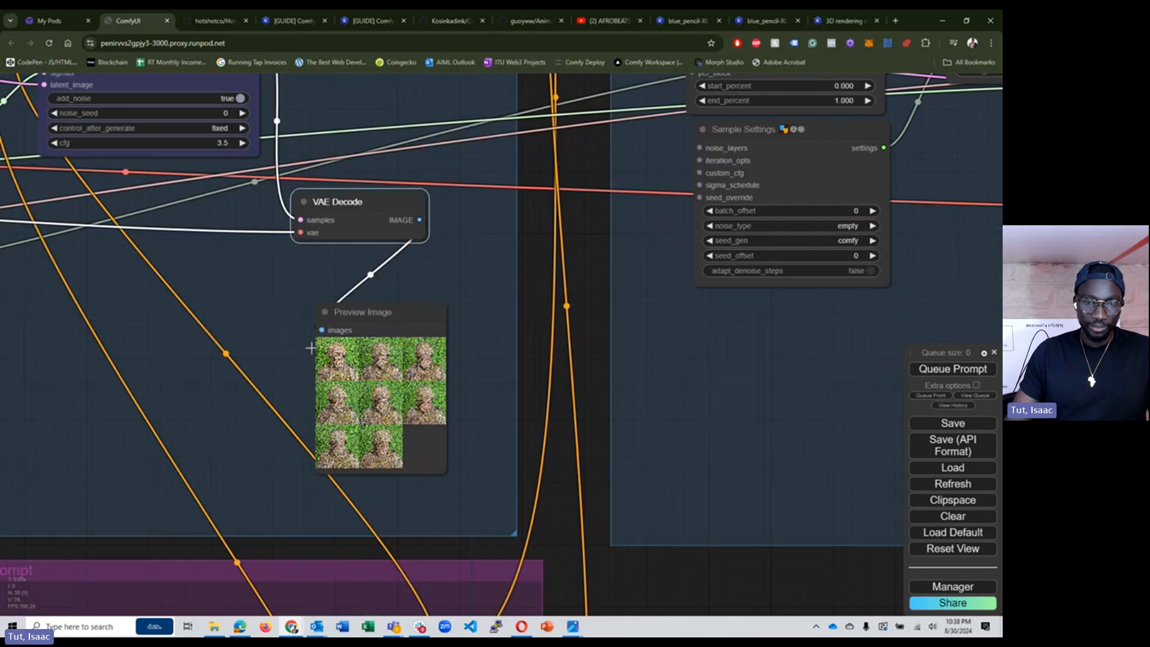
pyautogui.click(350, 365)
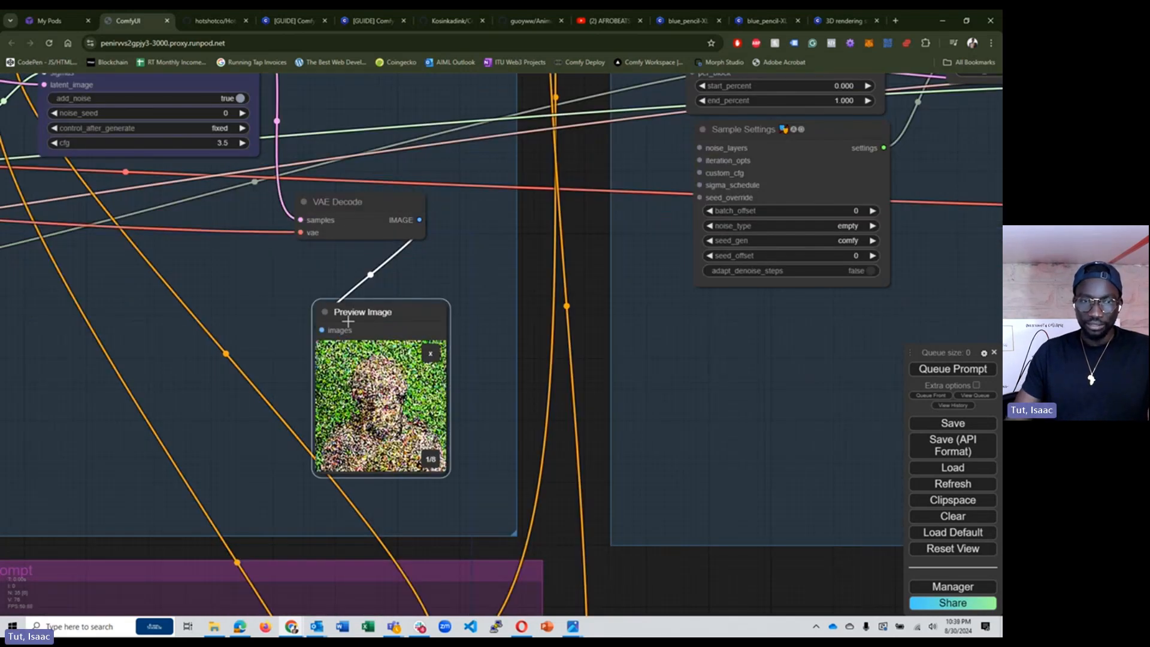
pyautogui.scroll(-7, 348, 321)
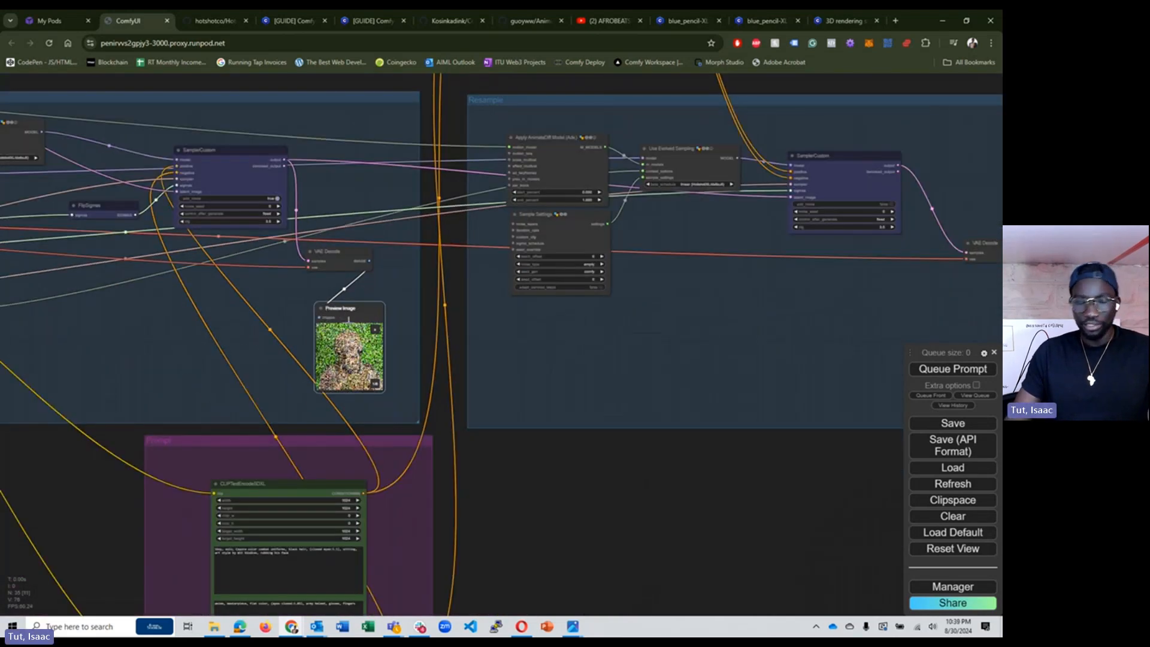
# Add a KSampler node and place it directly to the left of the SamplerCustom node in the Unsample group.
pyautogui.scroll(-2, 167, 425)
pyautogui.moveTo(162, 346); pyautogui.dragTo(449, 316)
pyautogui.doubleClick(449, 316)
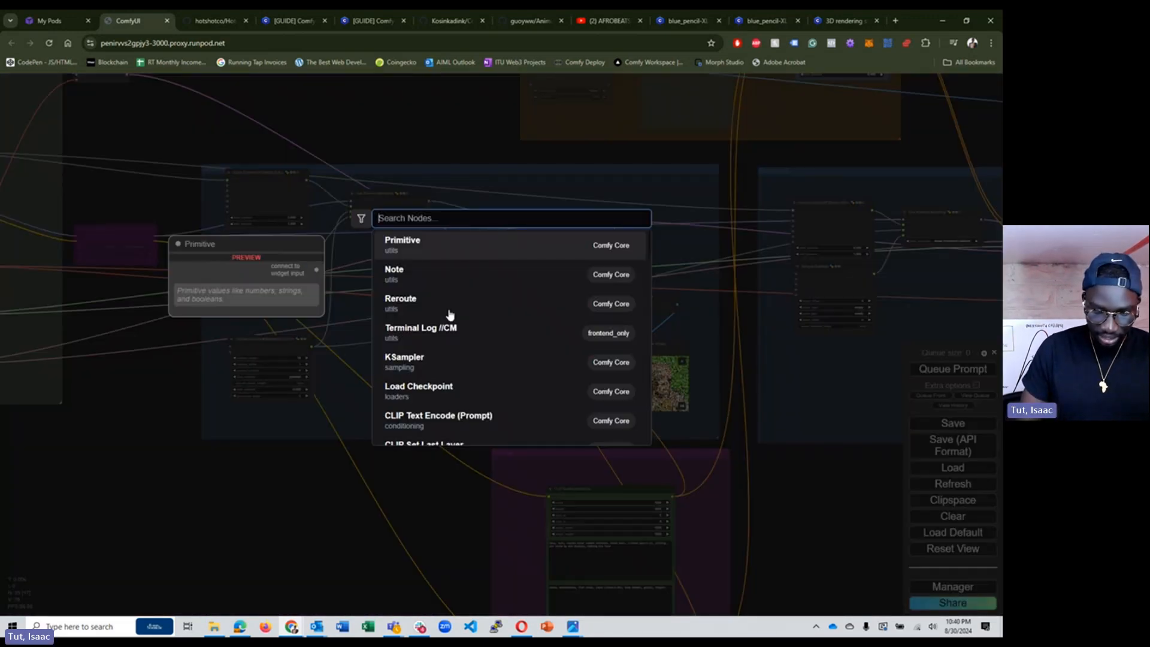
pyautogui.write('ksamp')
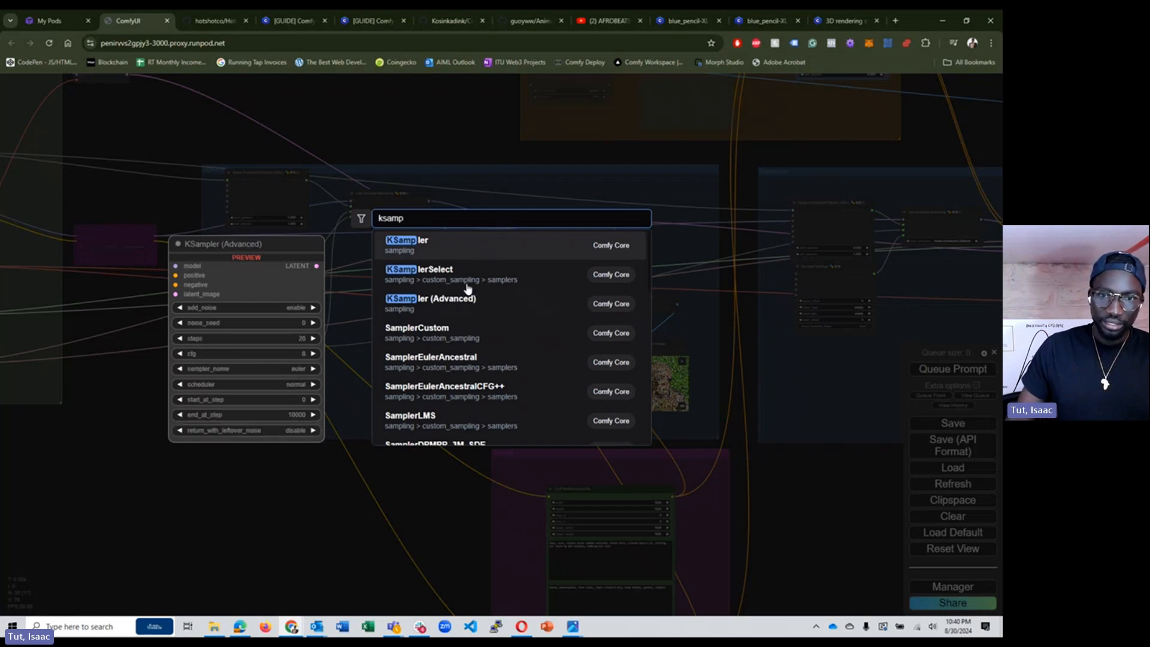
pyautogui.click(464, 245)
pyautogui.moveTo(513, 309); pyautogui.dragTo(482, 216)
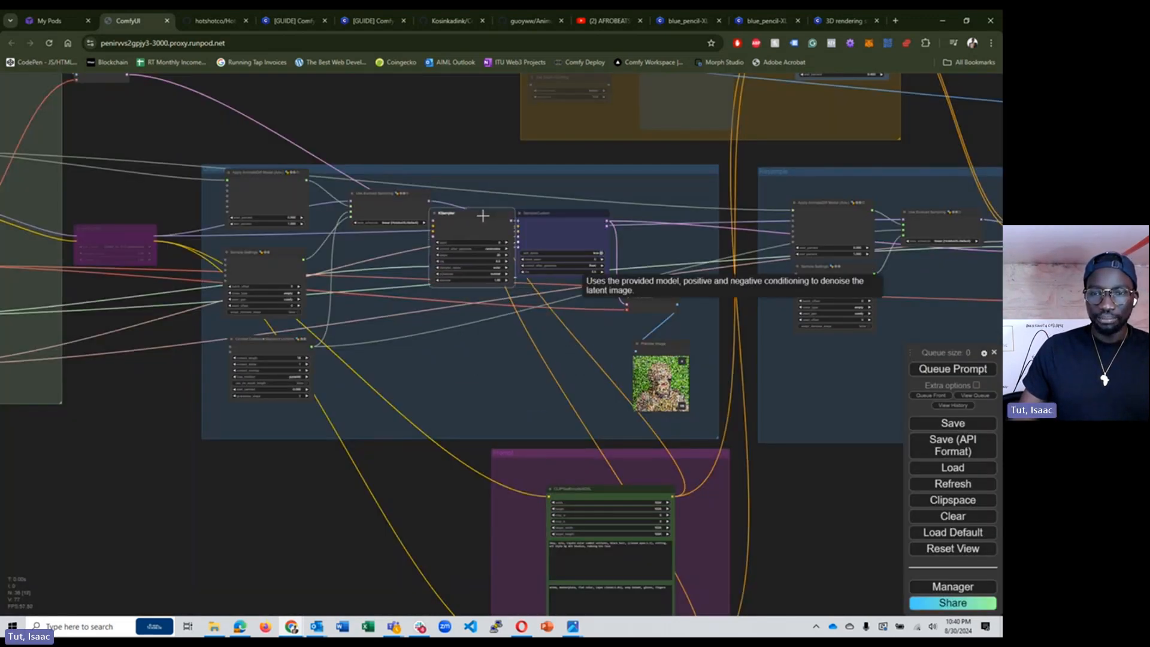
# Compare the KSampler node's inputs and settings with those of the neighbouring SamplerCustom node.
pyautogui.scroll(10, 483, 216)
pyautogui.moveTo(517, 375); pyautogui.dragTo(407, 462)
pyautogui.scroll(3, 407, 461)
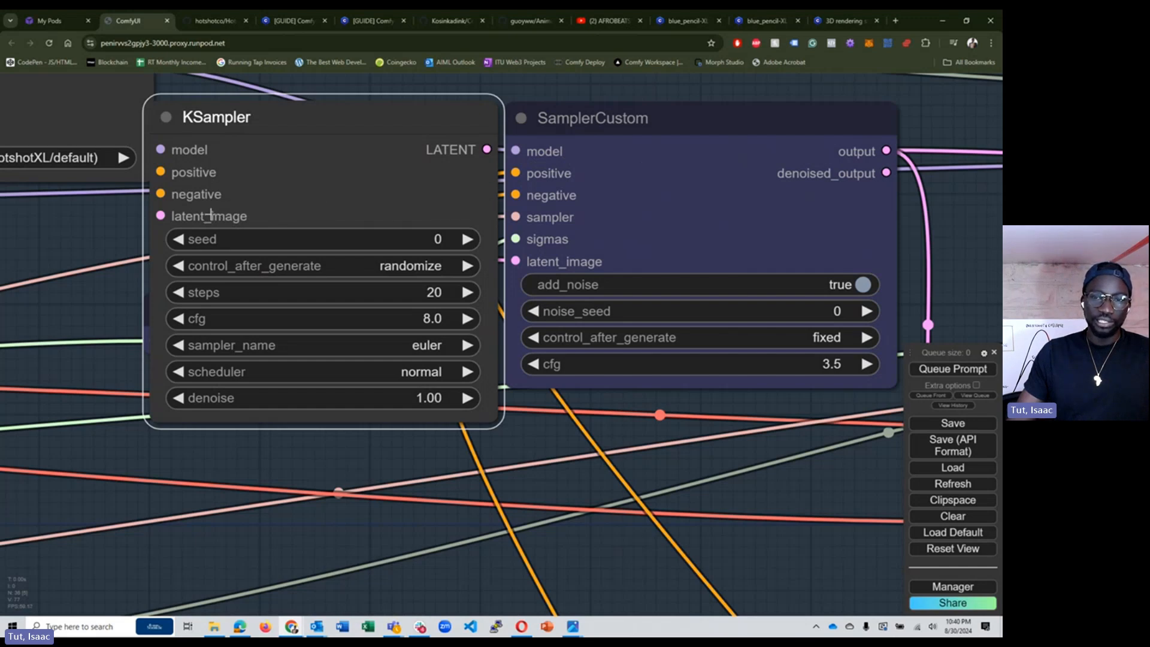
pyautogui.scroll(-3, 560, 261)
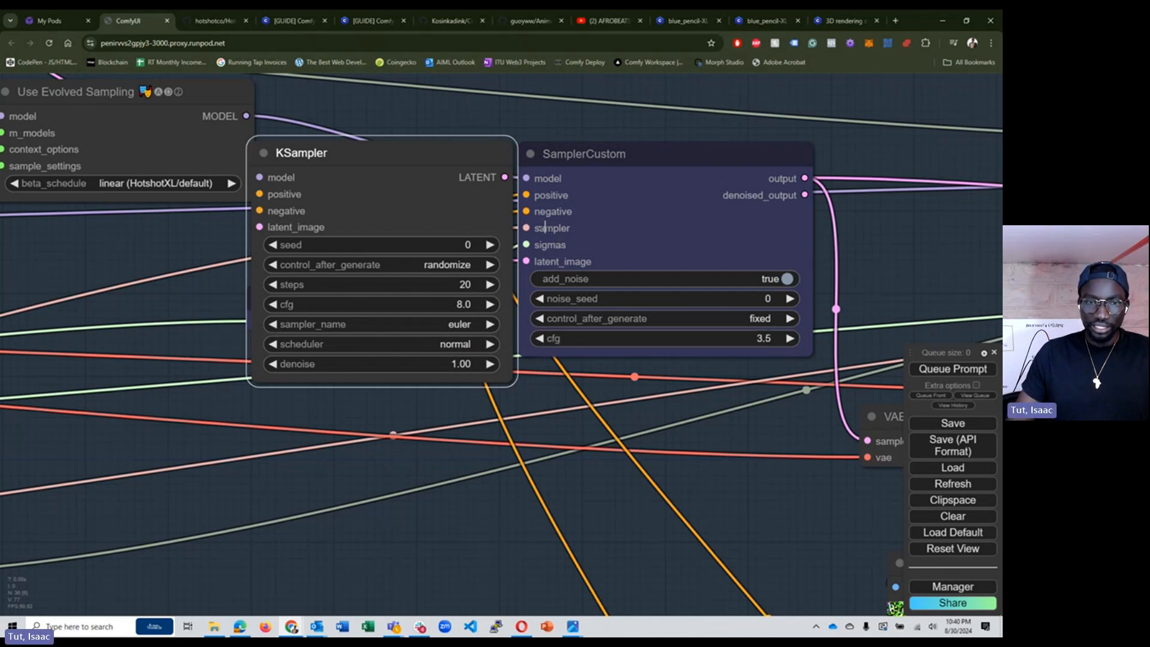
# Examine the sampler_name options offered by the KSampler node and leave the selection as it is.
pyautogui.click(359, 325)
pyautogui.scroll(-2, 369, 466)
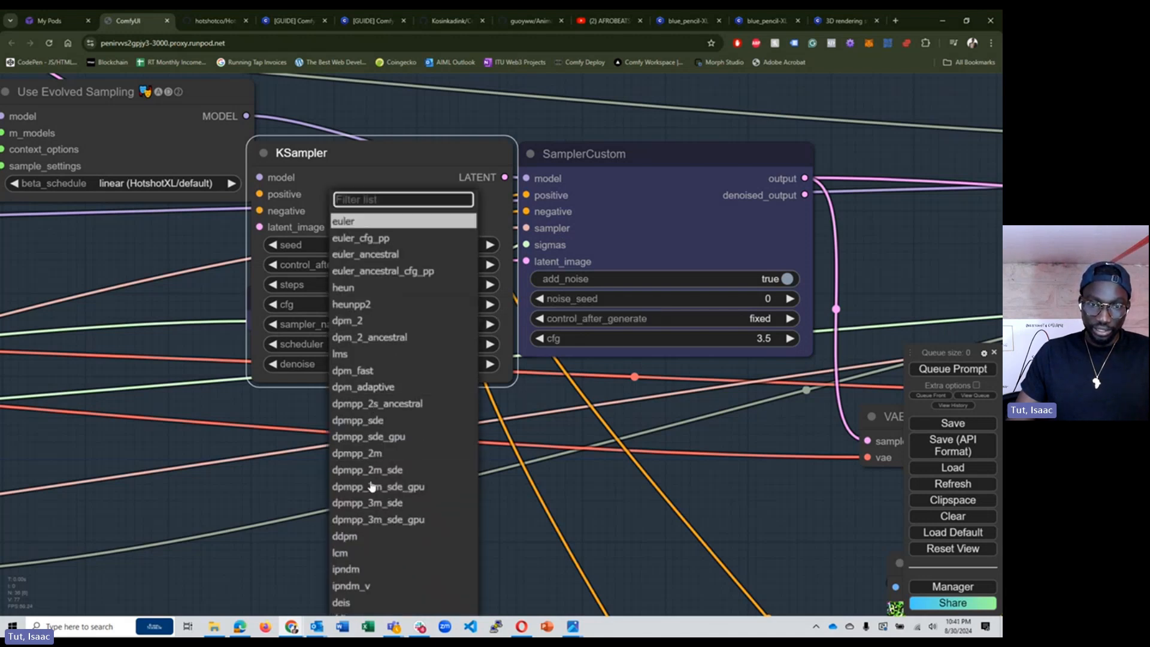
pyautogui.scroll(1, 389, 426)
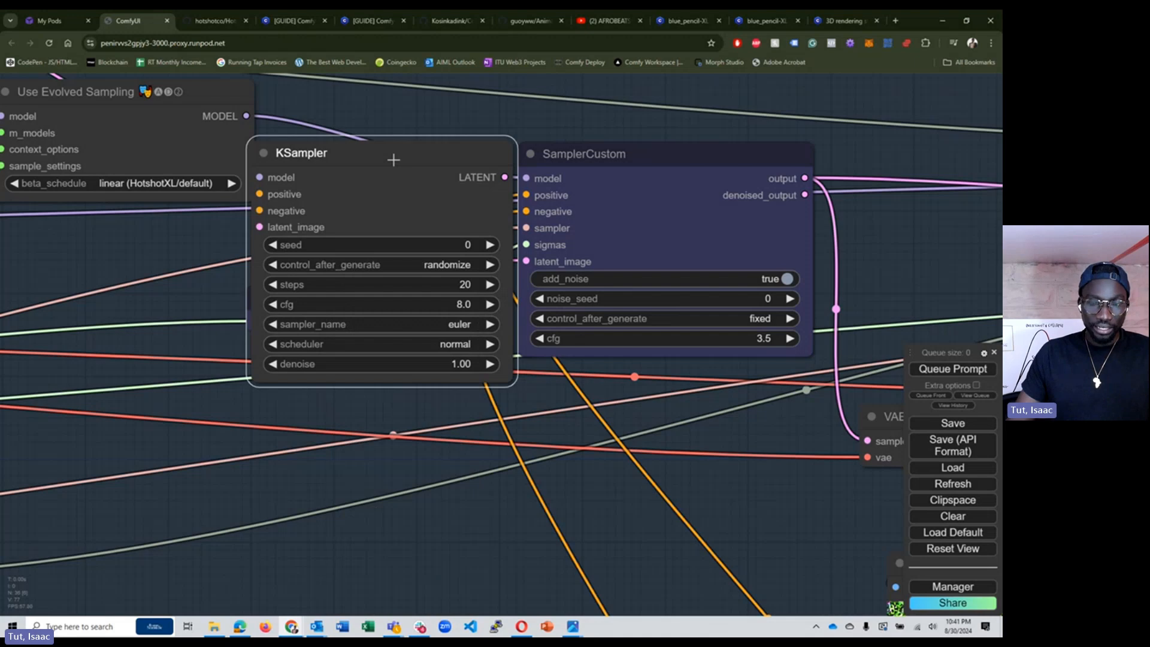
pyautogui.scroll(-4, 593, 264)
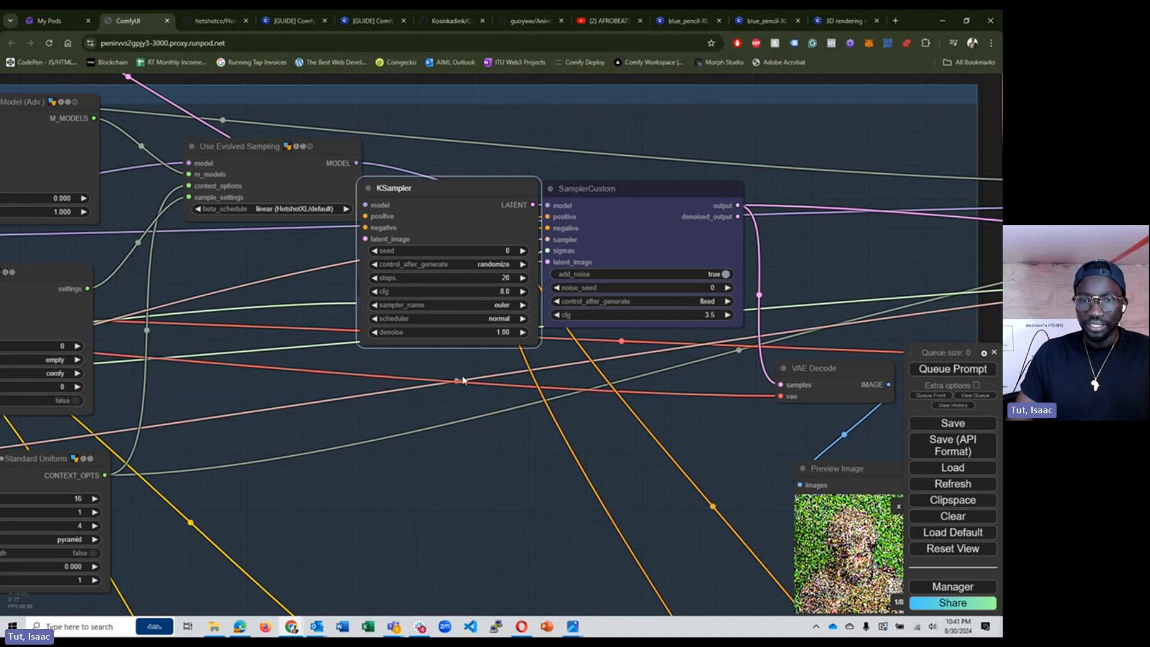
pyautogui.scroll(-1, 563, 266)
pyautogui.scroll(-4, 563, 267)
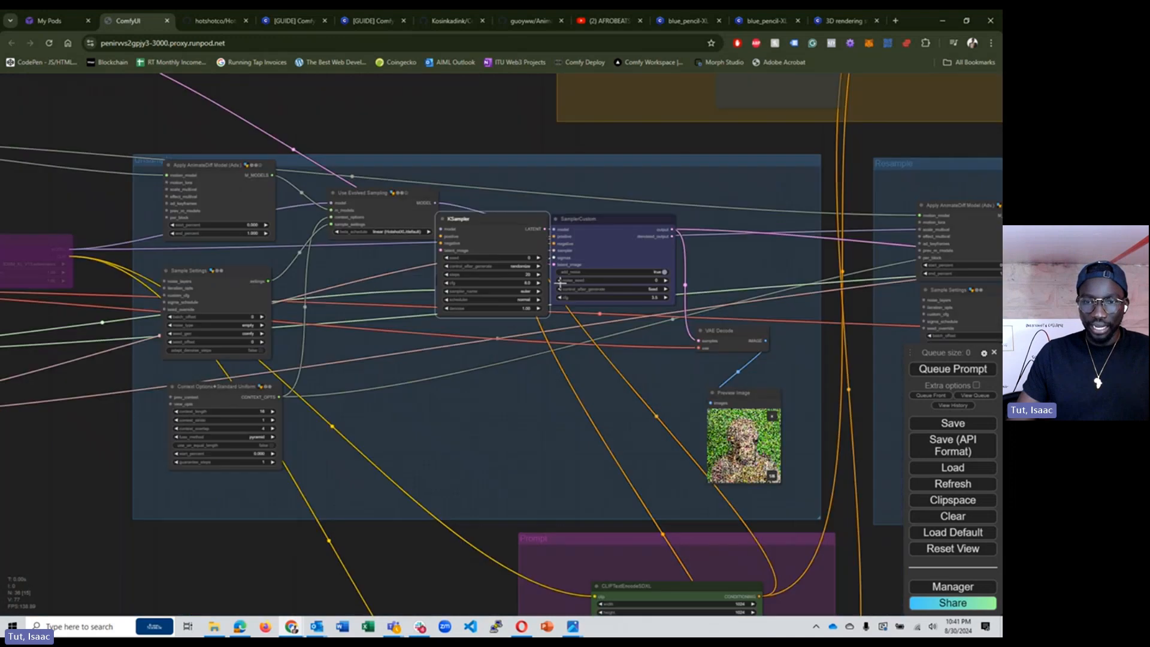
# Switch the sampler_name of the KSamplerSelect node to euler and set it back to lcm.
pyautogui.moveTo(93, 370); pyautogui.dragTo(585, 341)
pyautogui.scroll(6, 213, 429)
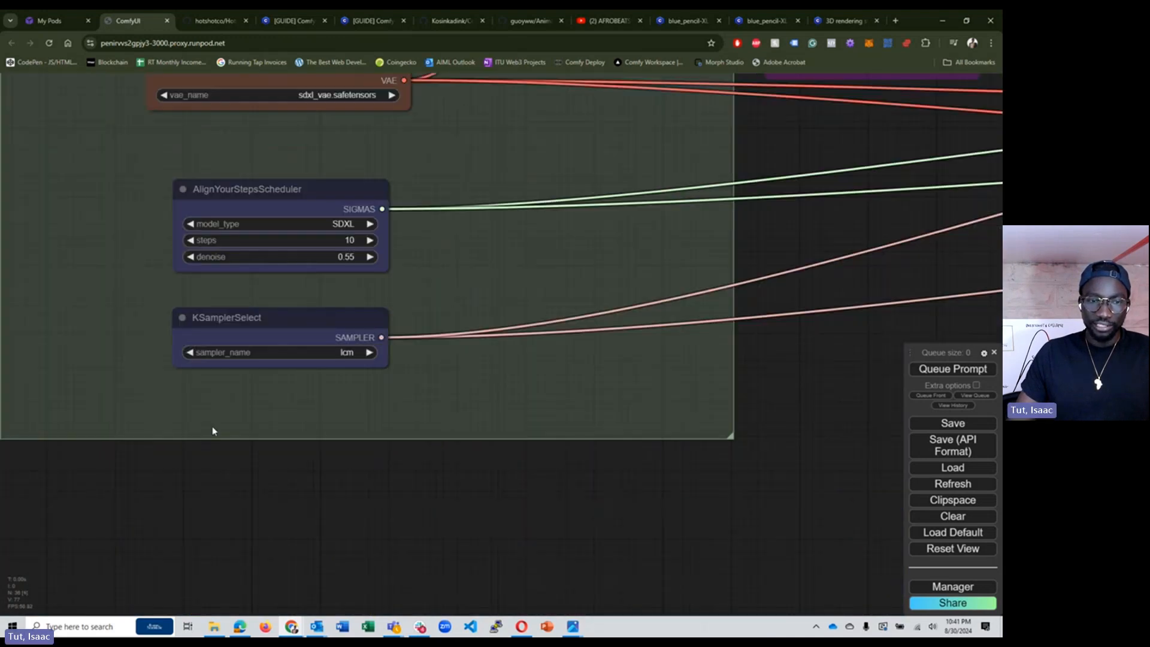
pyautogui.scroll(5, 285, 306)
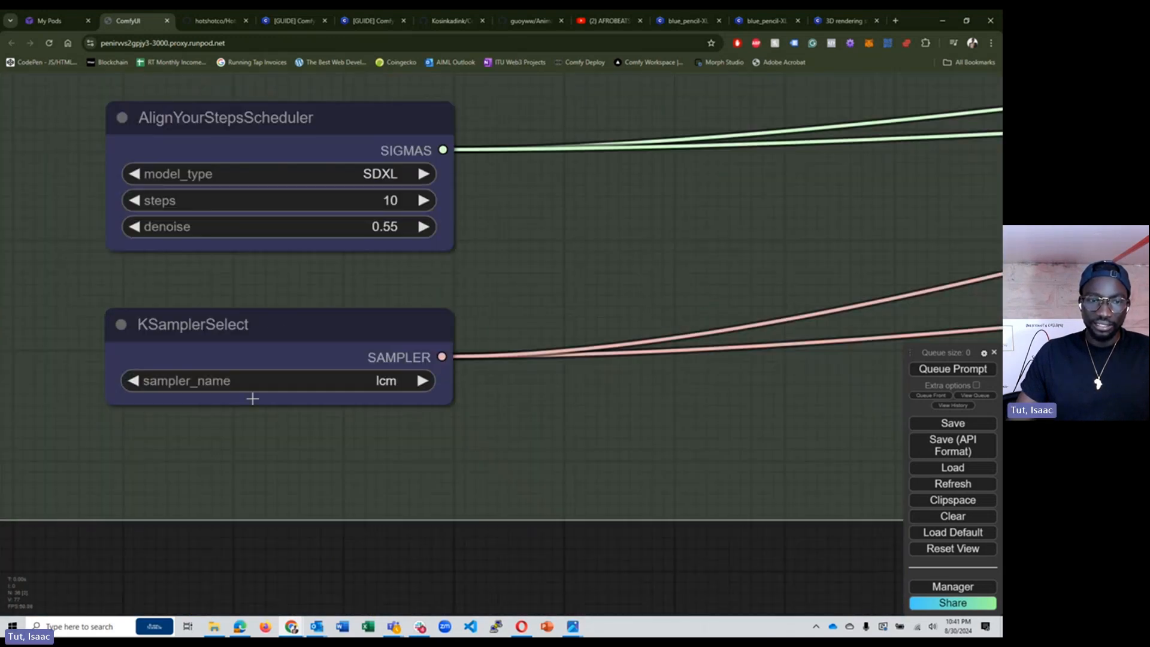
pyautogui.click(379, 379)
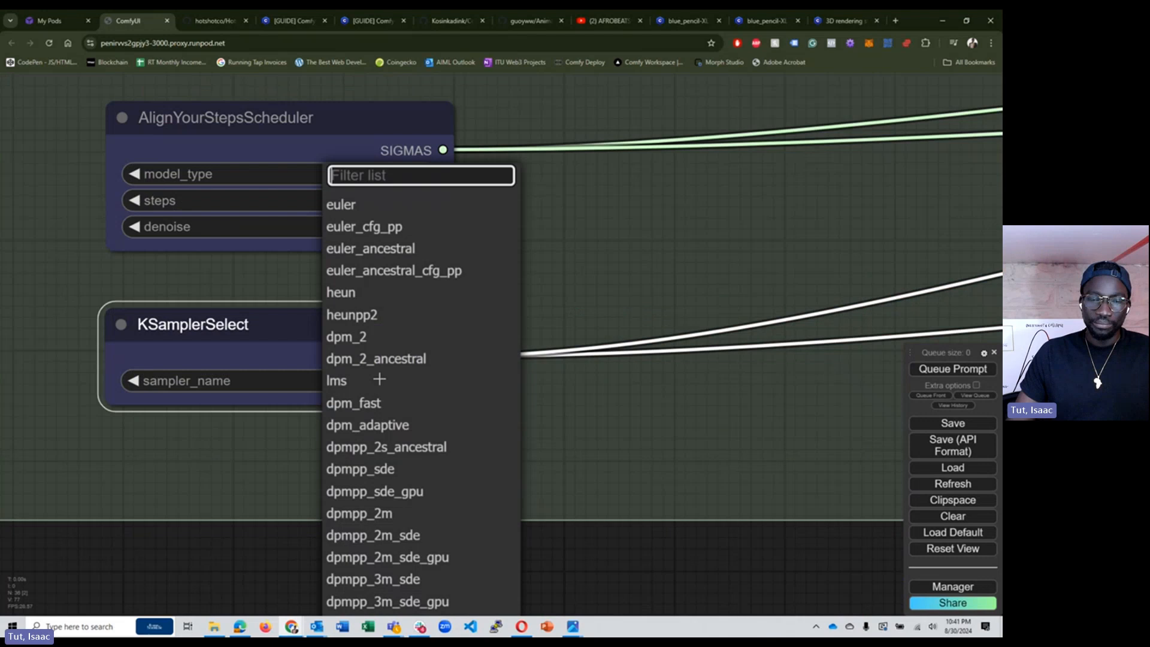
pyautogui.click(369, 206)
pyautogui.click(389, 382)
pyautogui.scroll(-3, 385, 539)
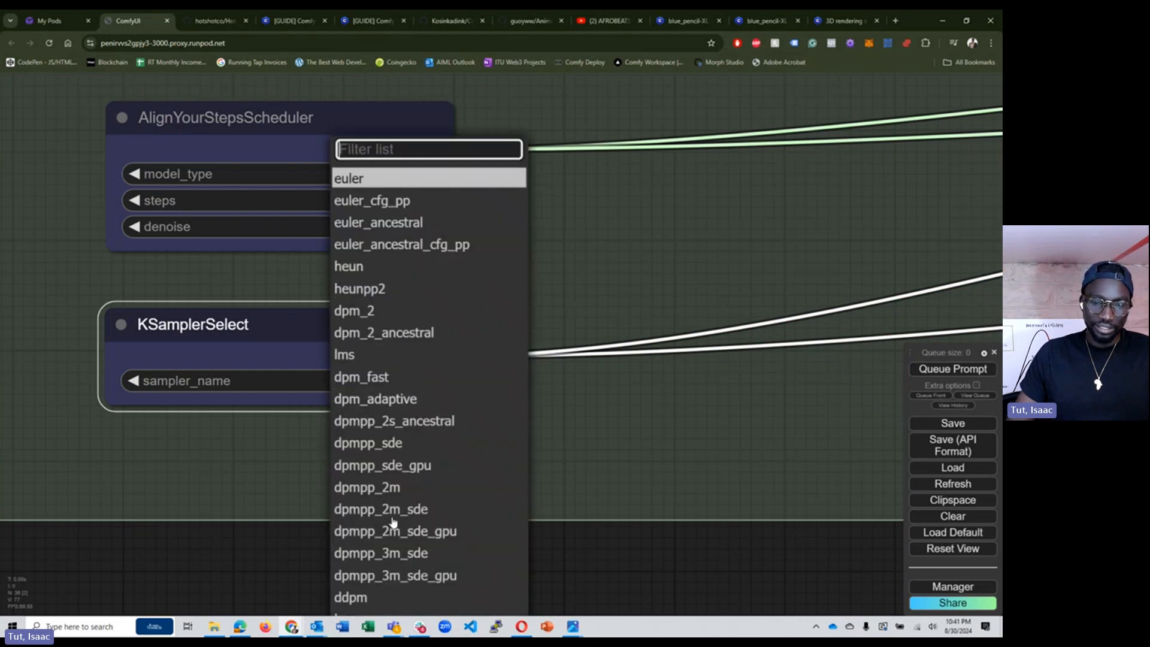
pyautogui.click(385, 558)
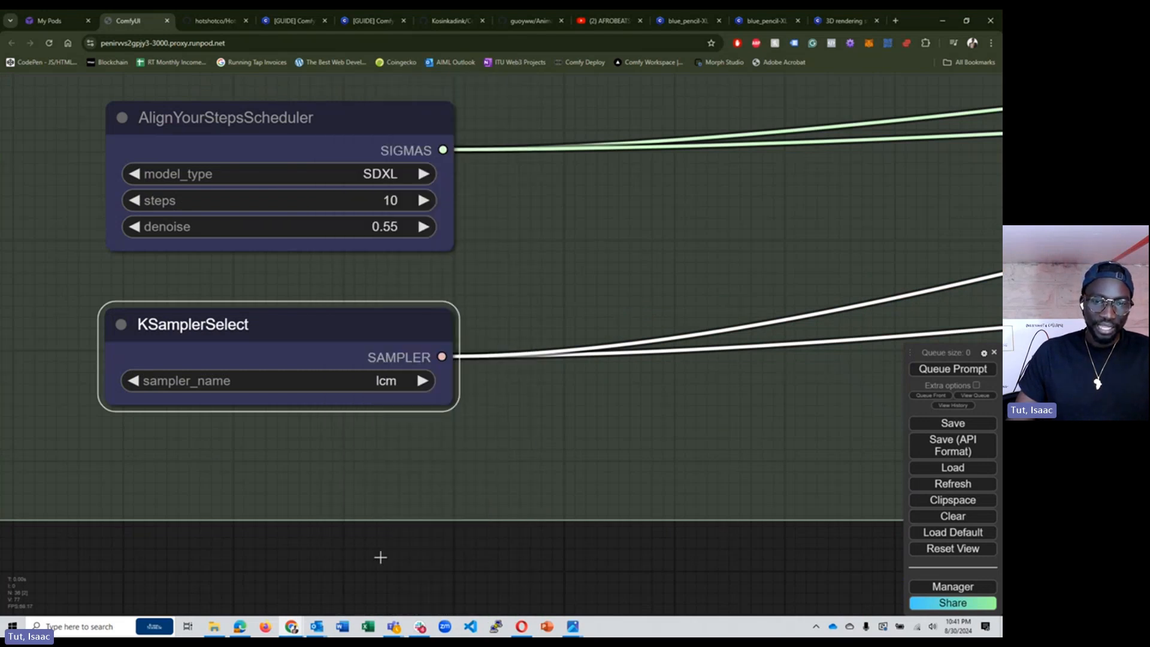
# Trace the KSamplerSelect link to SamplerCustom and compare its sampler and sigmas inputs with the KSampler node's built-in settings.
pyautogui.scroll(-5, 387, 413)
pyautogui.scroll(-7, 758, 352)
pyautogui.moveTo(839, 300); pyautogui.dragTo(280, 388)
pyautogui.scroll(3, 755, 351)
pyautogui.scroll(10, 780, 346)
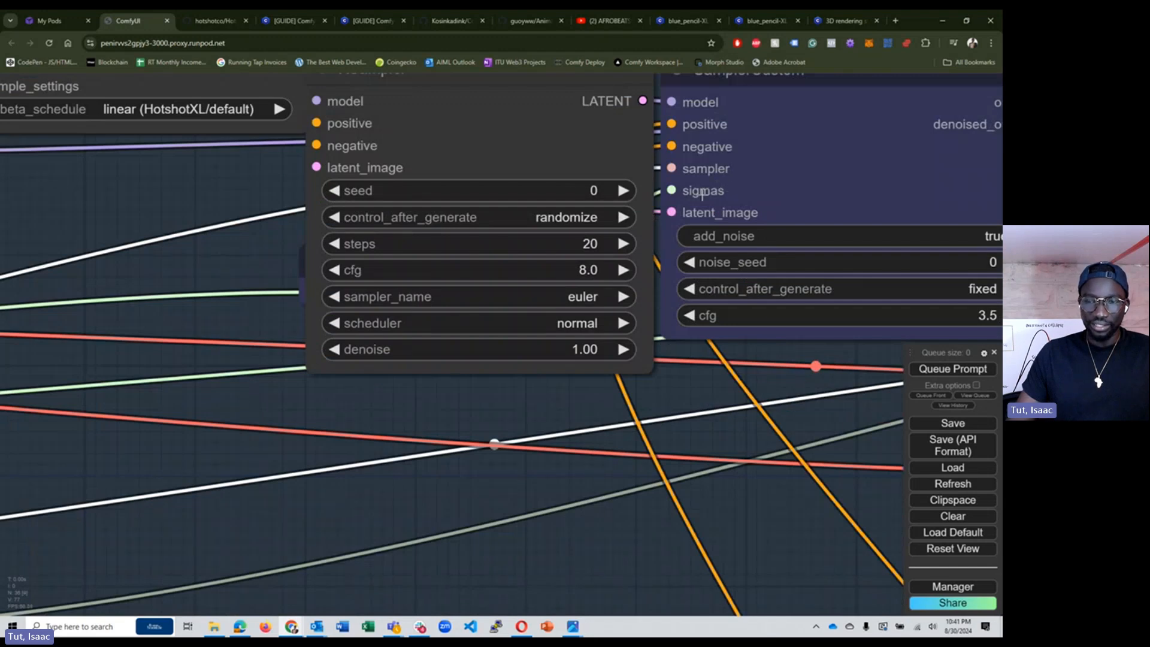
pyautogui.scroll(-6, 652, 330)
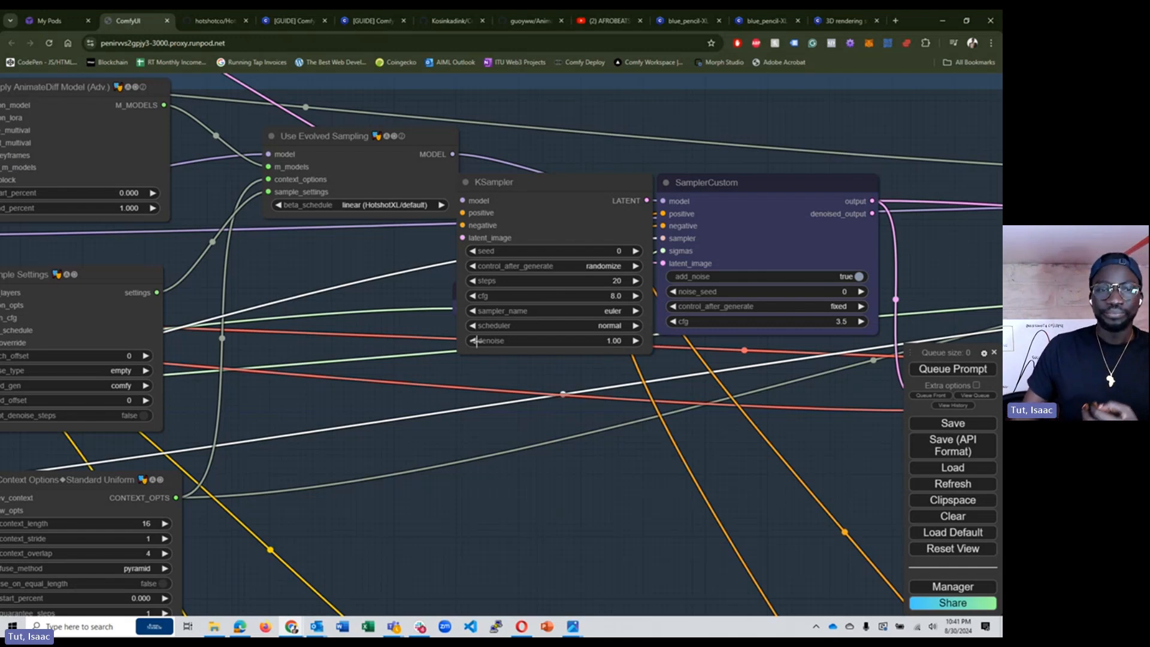
# Examine the AlignYourStepsScheduler node's model_type options, steps and denoise settings, leaving them as they are.
pyautogui.scroll(-8, 476, 341)
pyautogui.moveTo(98, 383); pyautogui.dragTo(394, 310)
pyautogui.scroll(6, 113, 378)
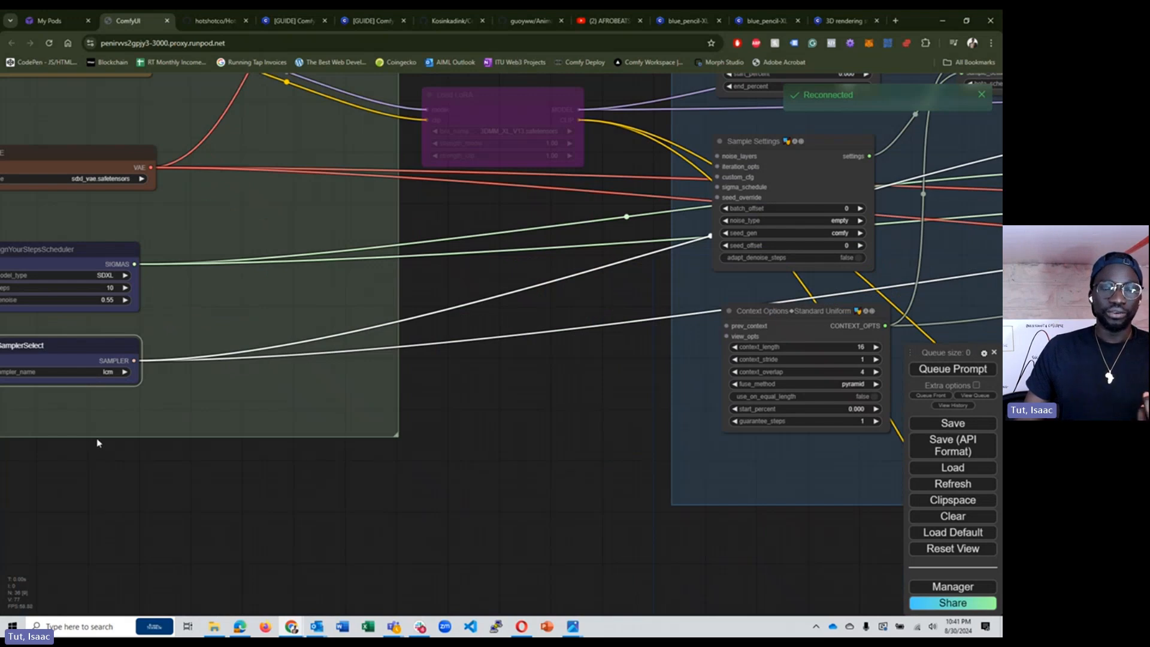
pyautogui.moveTo(98, 443); pyautogui.dragTo(300, 418)
pyautogui.scroll(4, 286, 306)
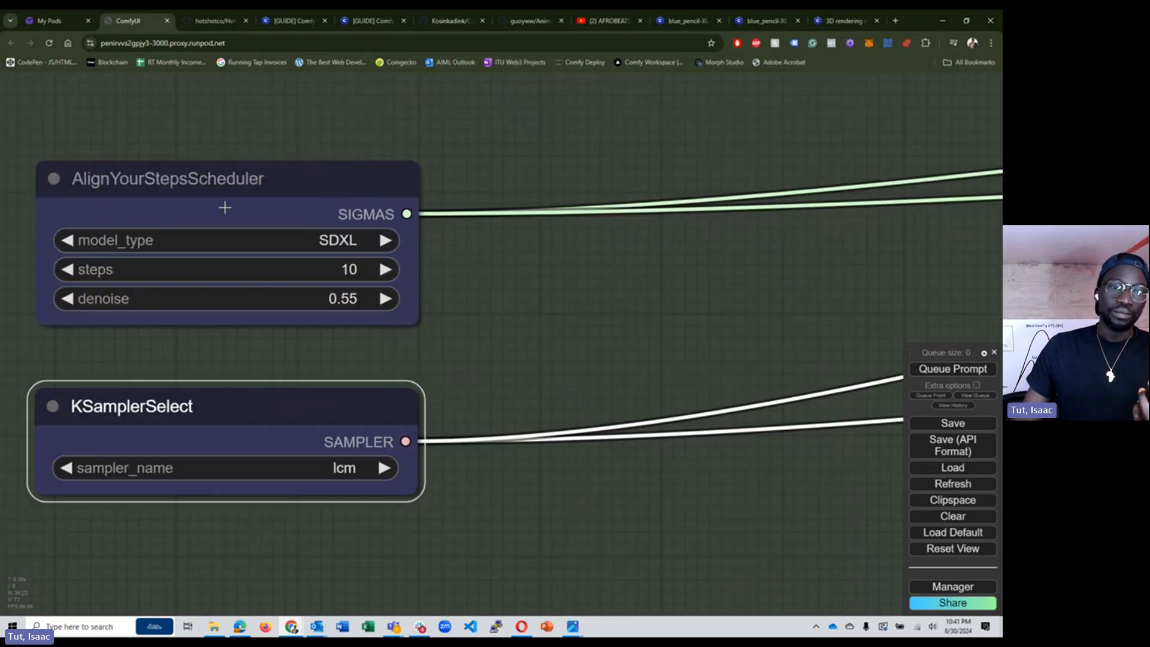
pyautogui.scroll(2, 227, 207)
pyautogui.click(353, 248)
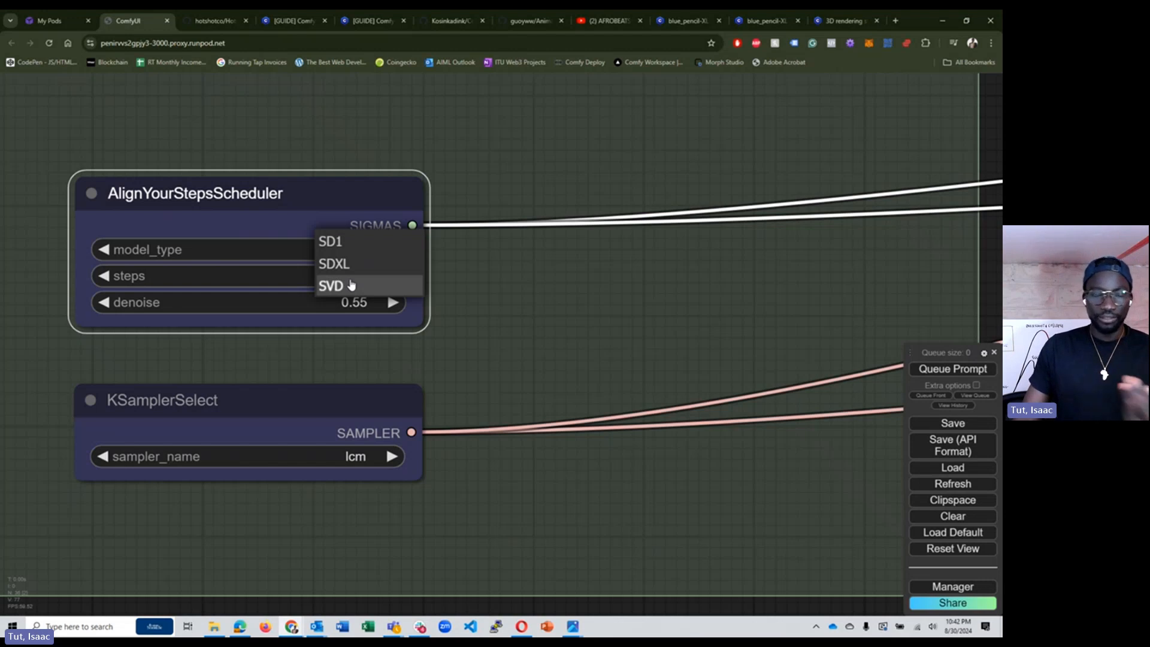
pyautogui.click(416, 335)
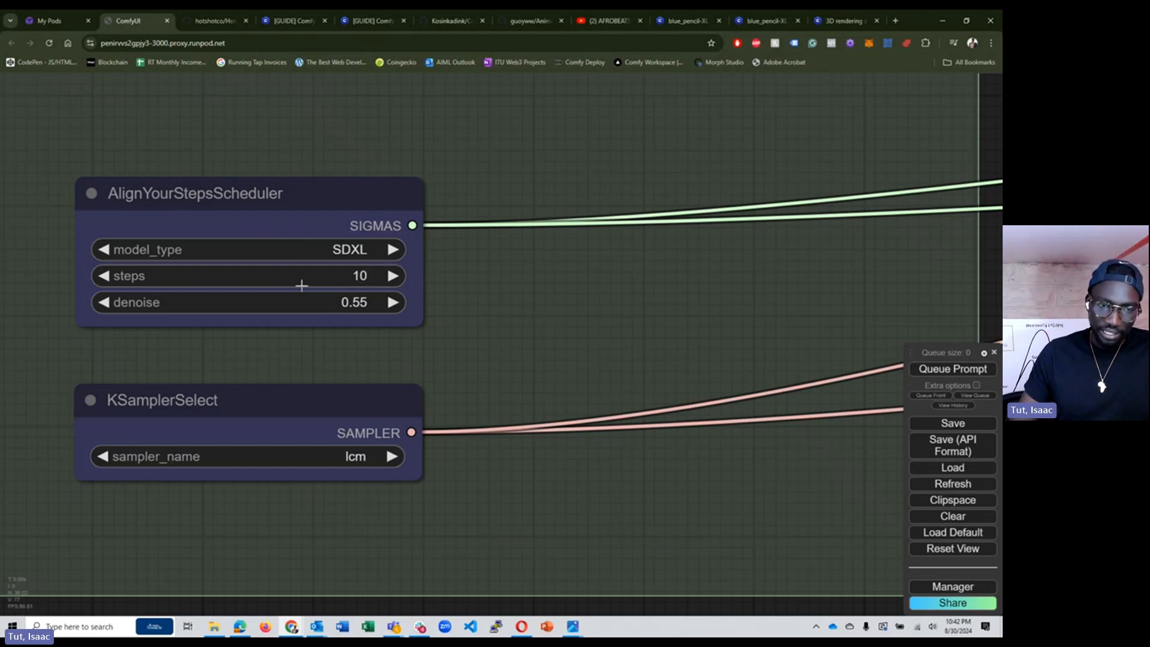
pyautogui.scroll(2, 324, 323)
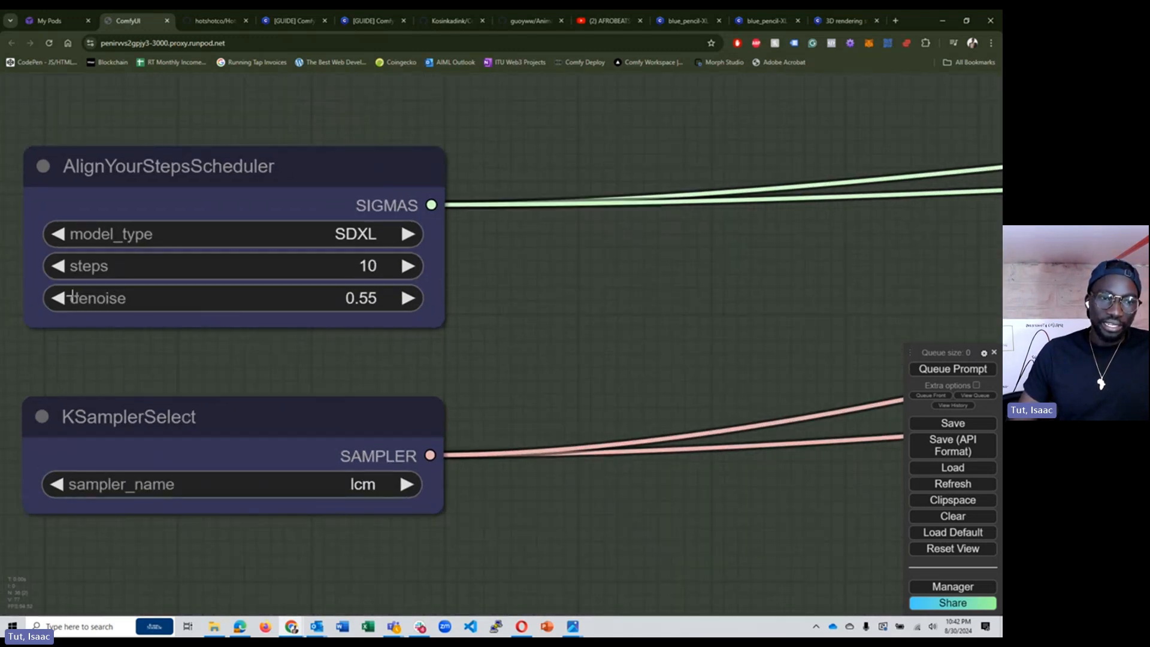
pyautogui.scroll(-2, 386, 306)
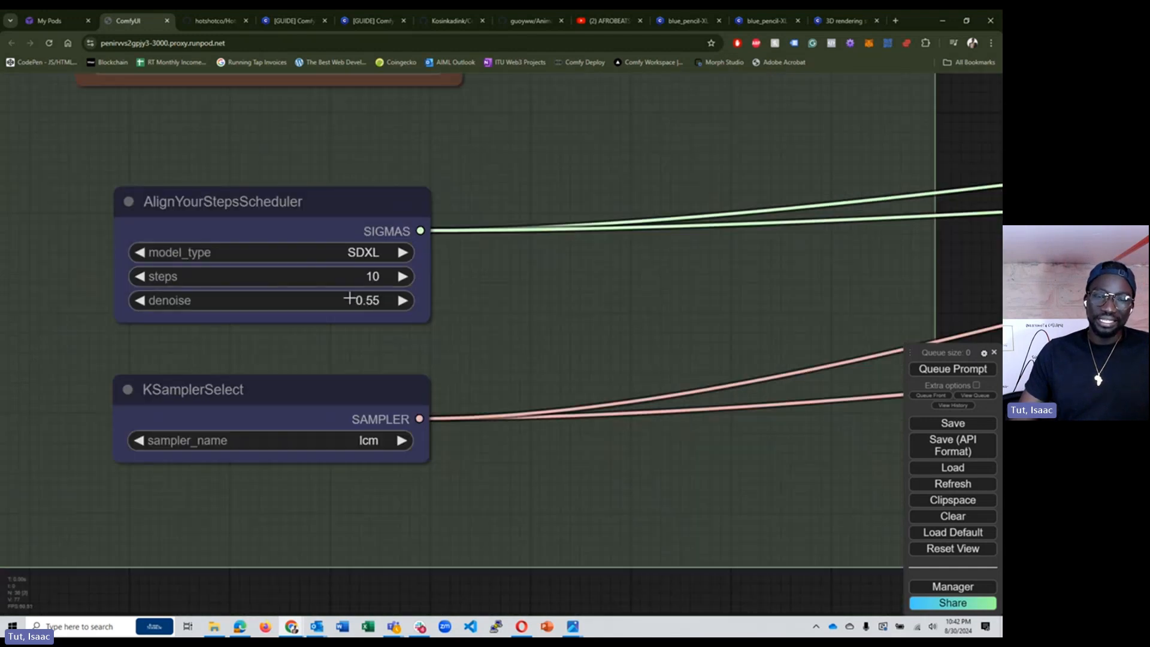
# Move from the AlignYourStepsScheduler node to the Load Checkpoint node and check which checkpoint it loads.
pyautogui.scroll(-2, 361, 314)
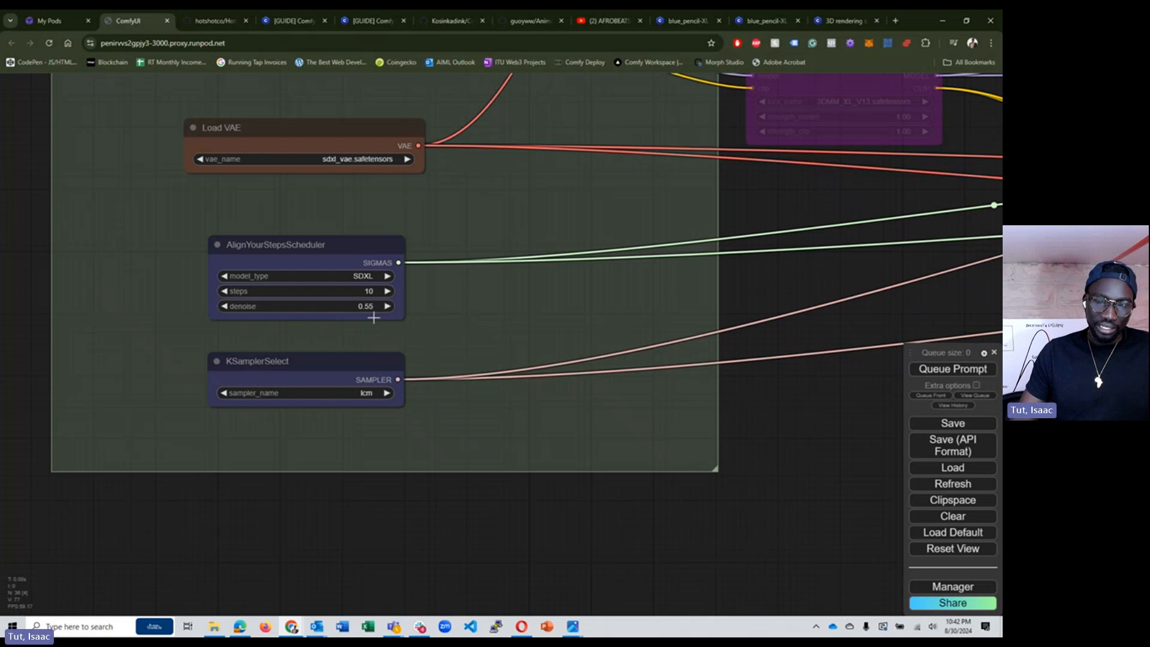
pyautogui.scroll(-4, 373, 314)
pyautogui.moveTo(610, 293); pyautogui.dragTo(501, 375)
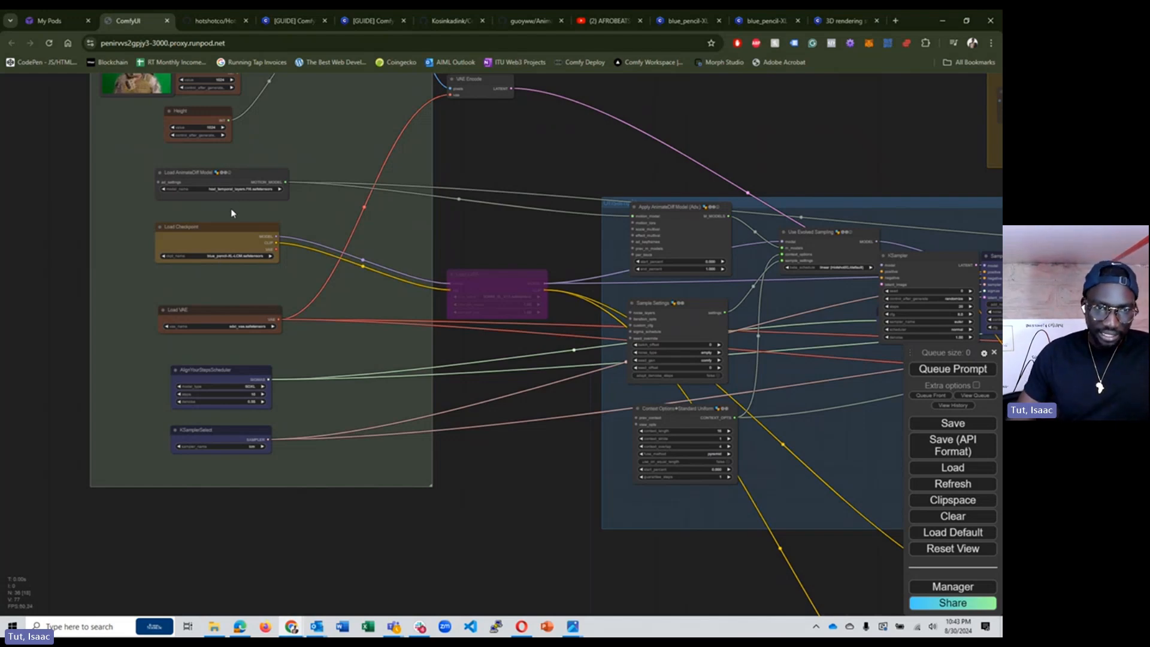
pyautogui.scroll(12, 214, 235)
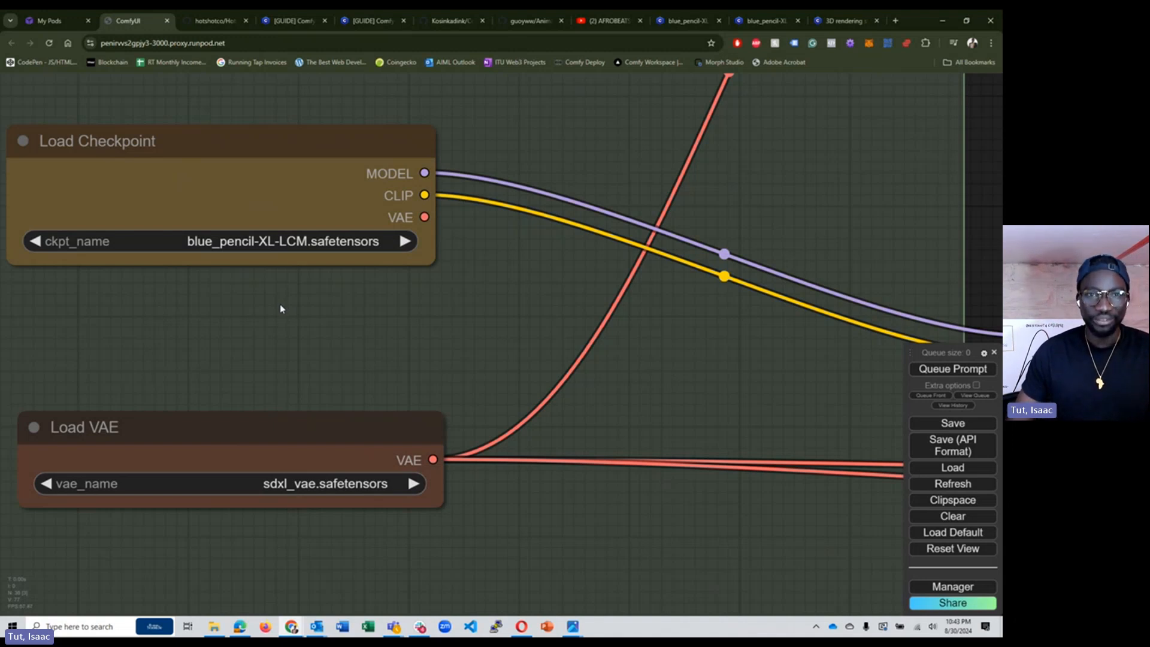
# Switch to the blue_pencil-XL model page on Civitai and browse its description and sample images.
pyautogui.click(687, 20)
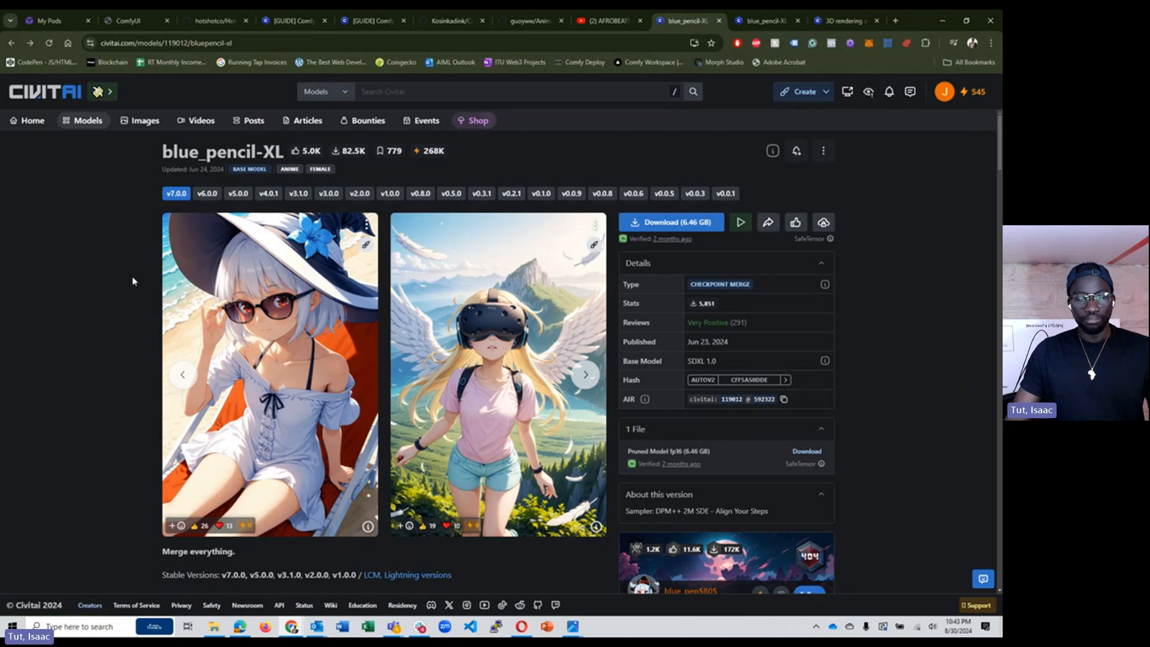
pyautogui.scroll(-6, 139, 285)
pyautogui.scroll(5, 139, 285)
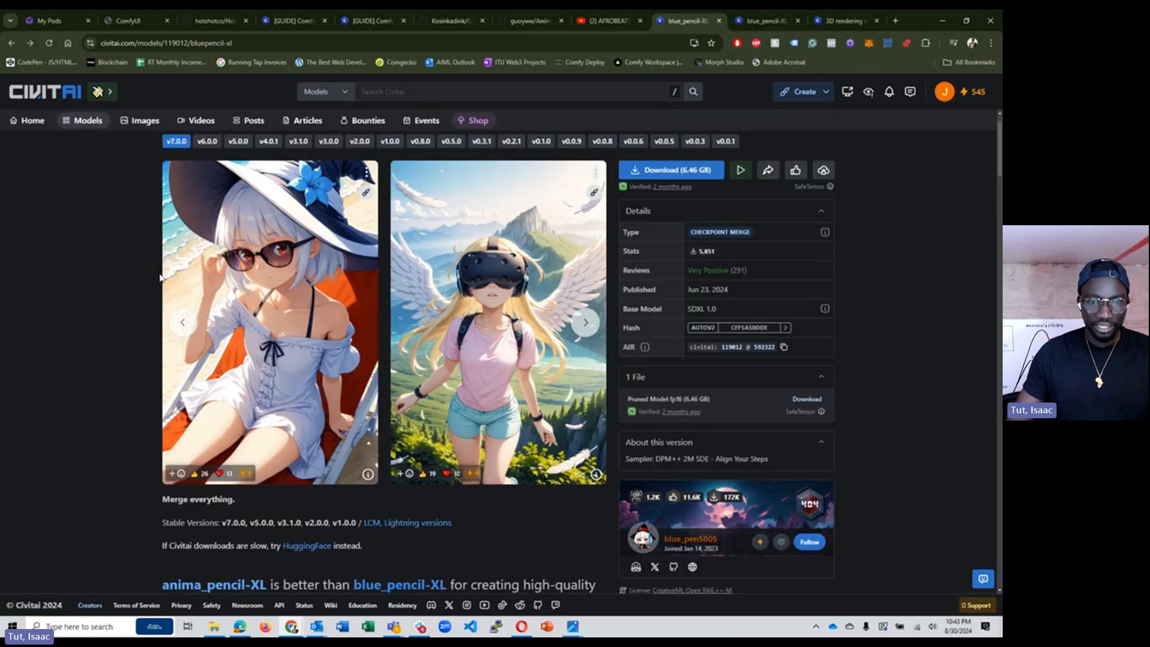
pyautogui.click(581, 326)
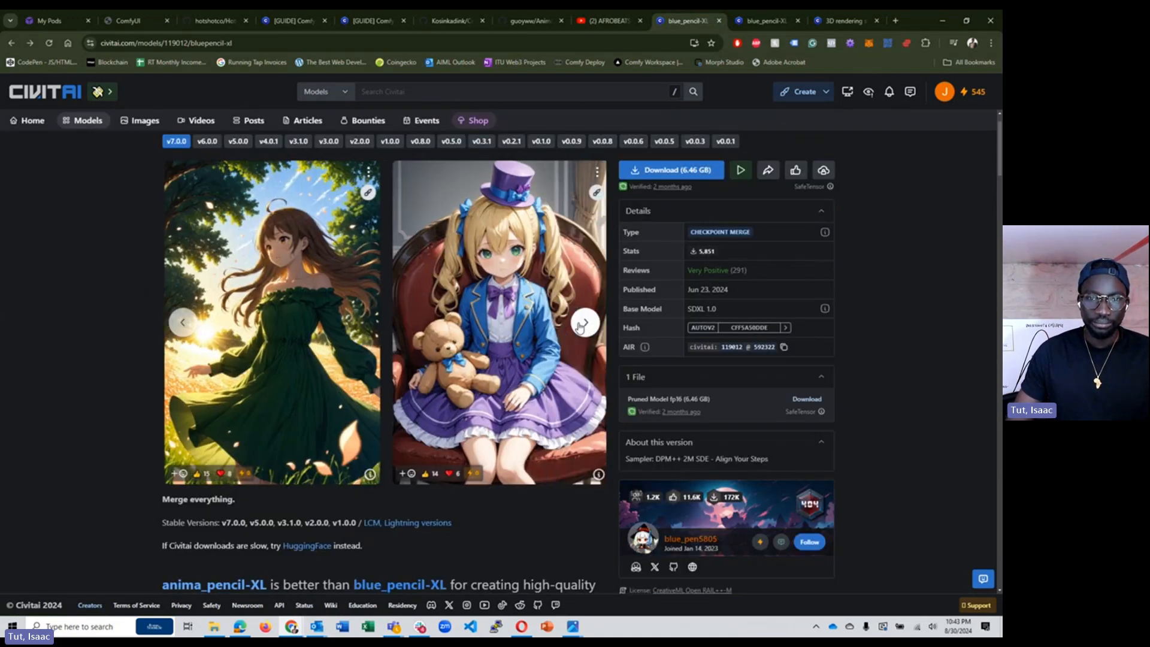
pyautogui.click(584, 323)
pyautogui.click(584, 324)
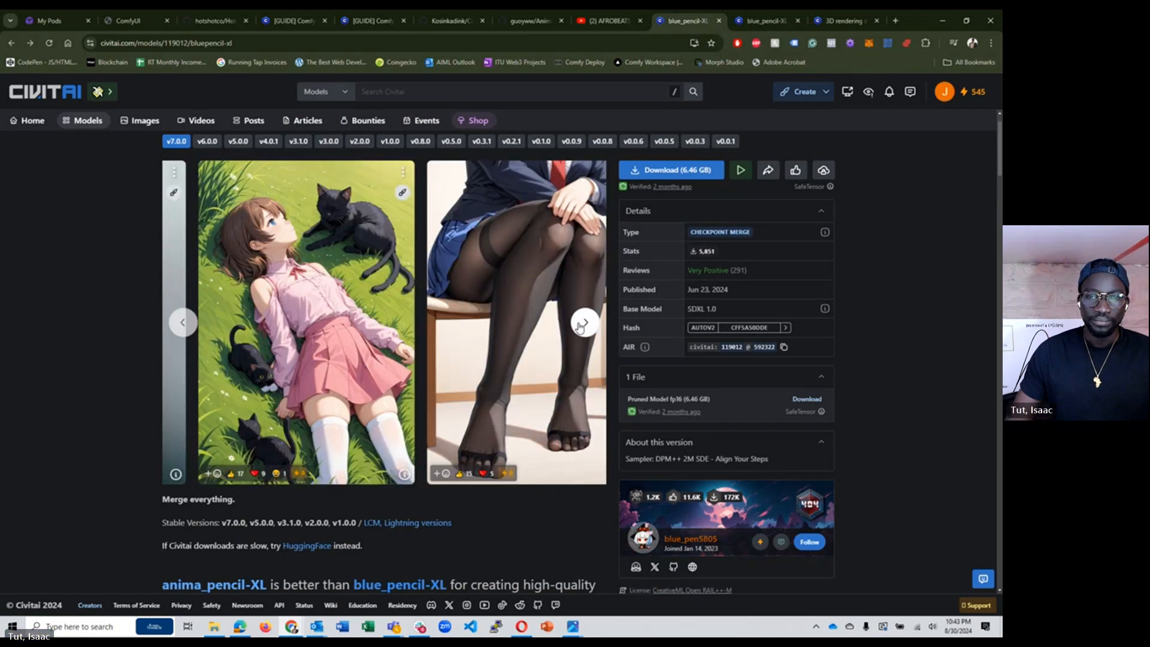
# Switch to the blue_pencil-XL / LCM, Lightning model page and check the Lightning variant named in its title.
pyautogui.click(779, 21)
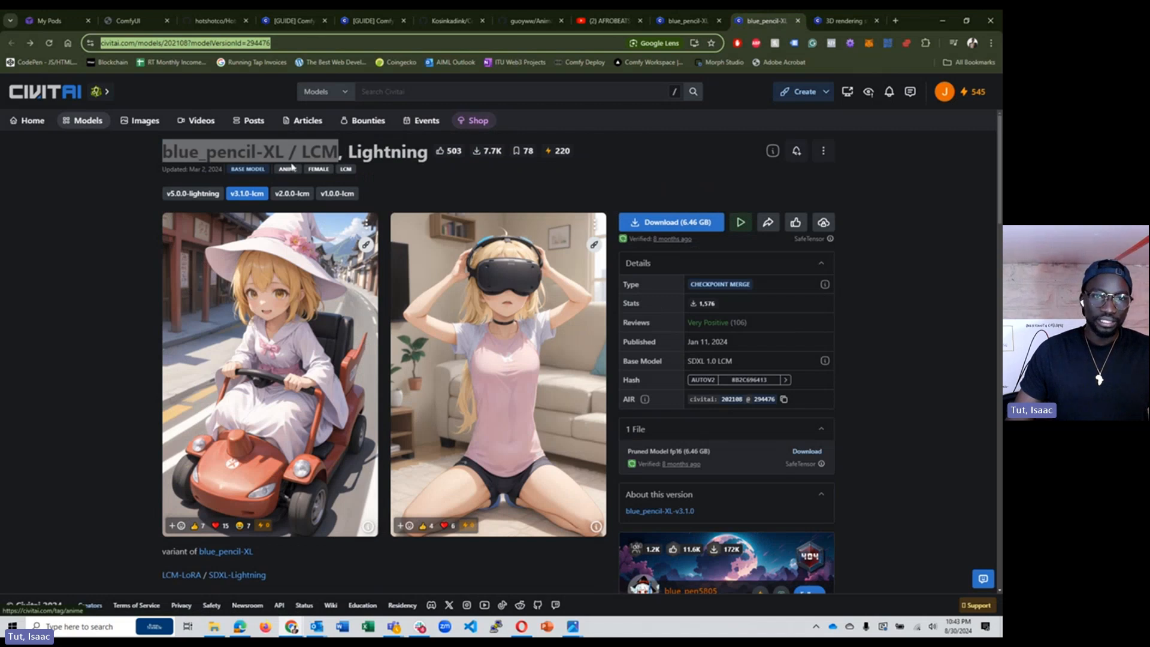
pyautogui.doubleClick(384, 153)
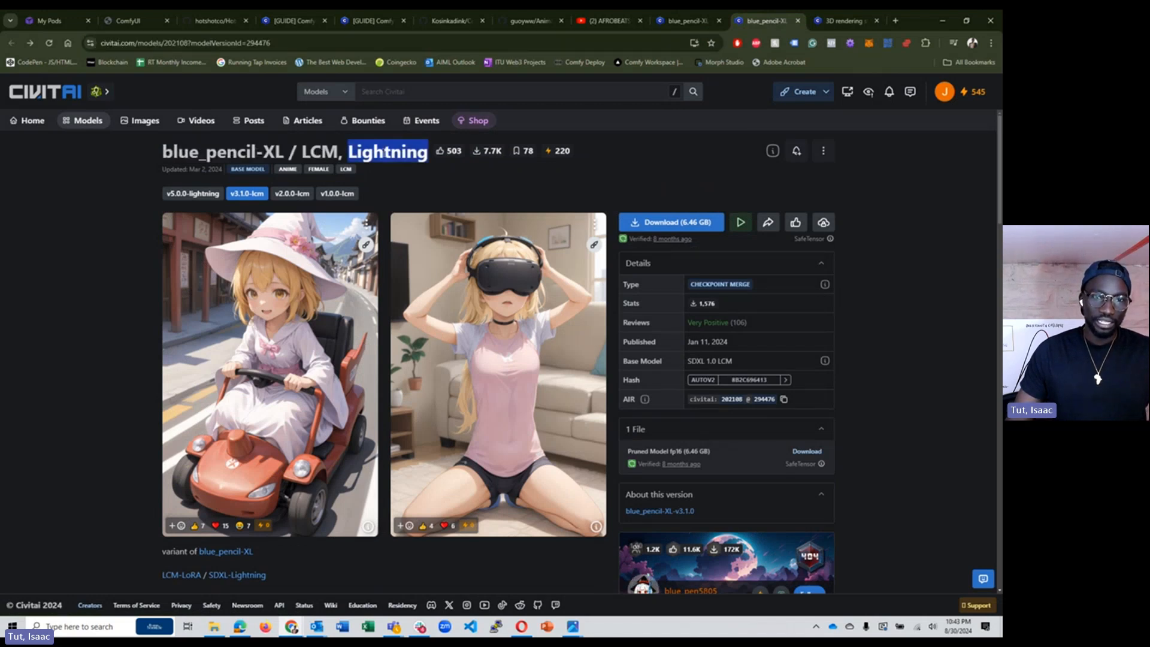
pyautogui.click(362, 198)
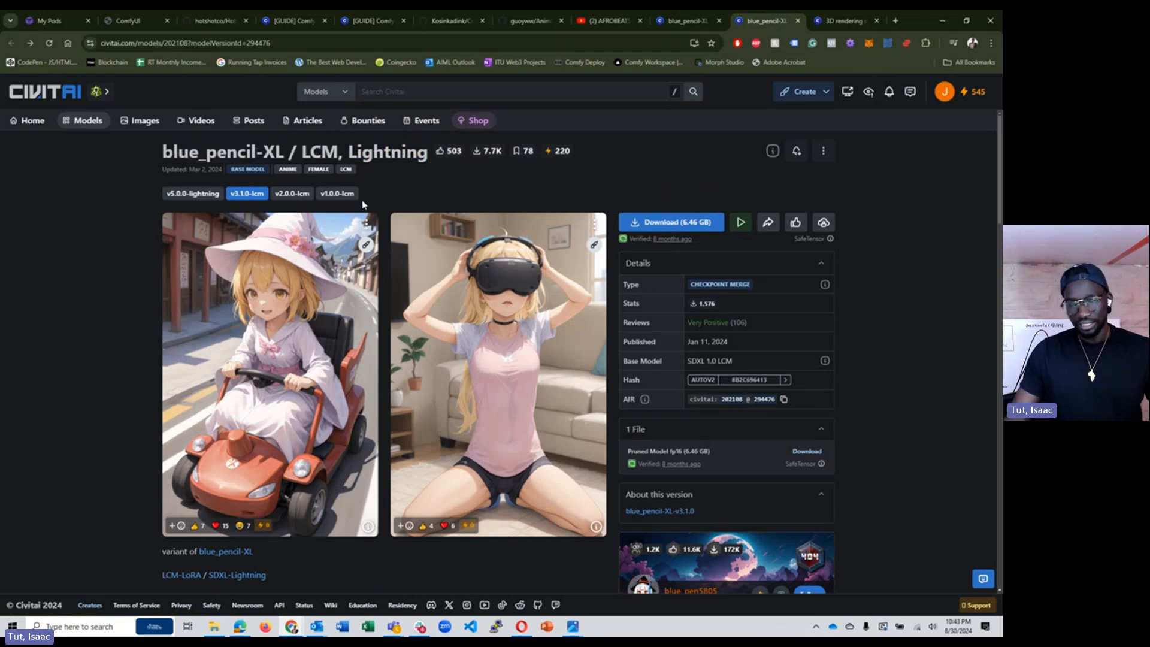
# Return to the ComfyUI workflow and examine how the AlignYourStepsScheduler and KSamplerSelect nodes feed the sampling groups.
pyautogui.click(127, 20)
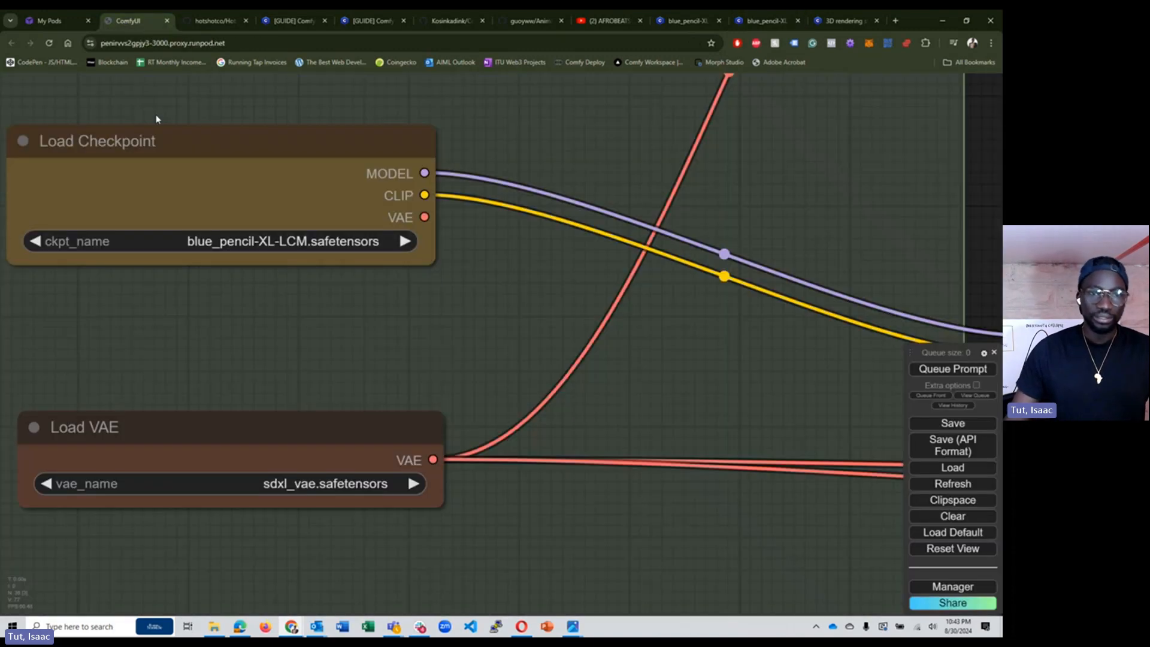
pyautogui.scroll(-5, 223, 296)
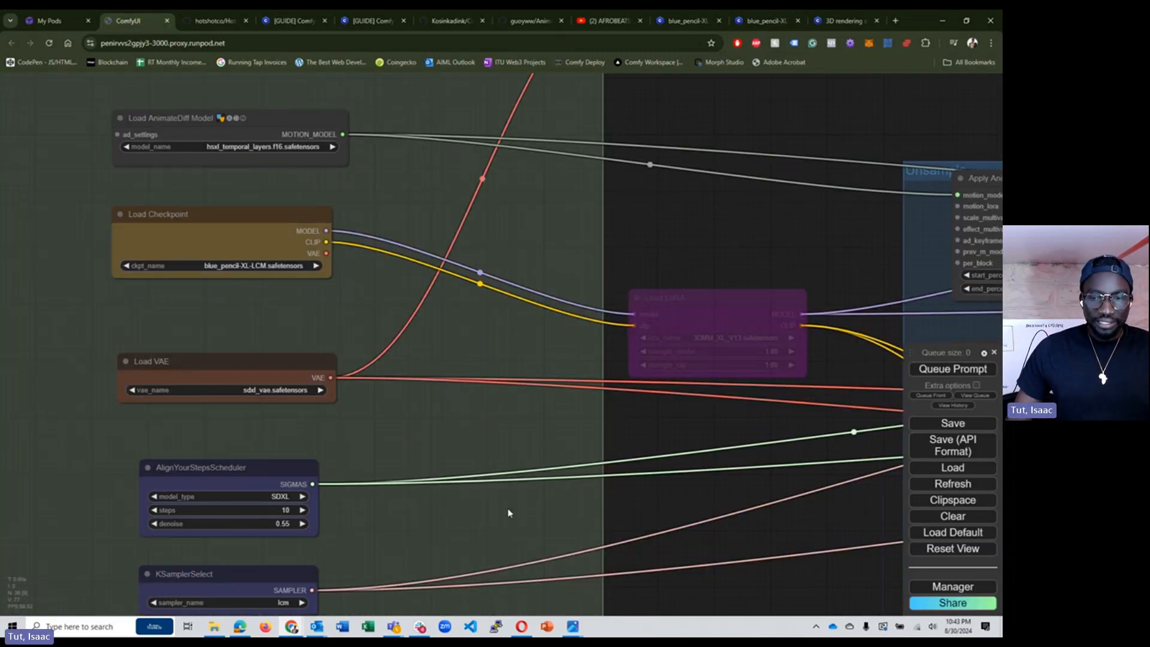
pyautogui.moveTo(661, 514); pyautogui.dragTo(590, 336)
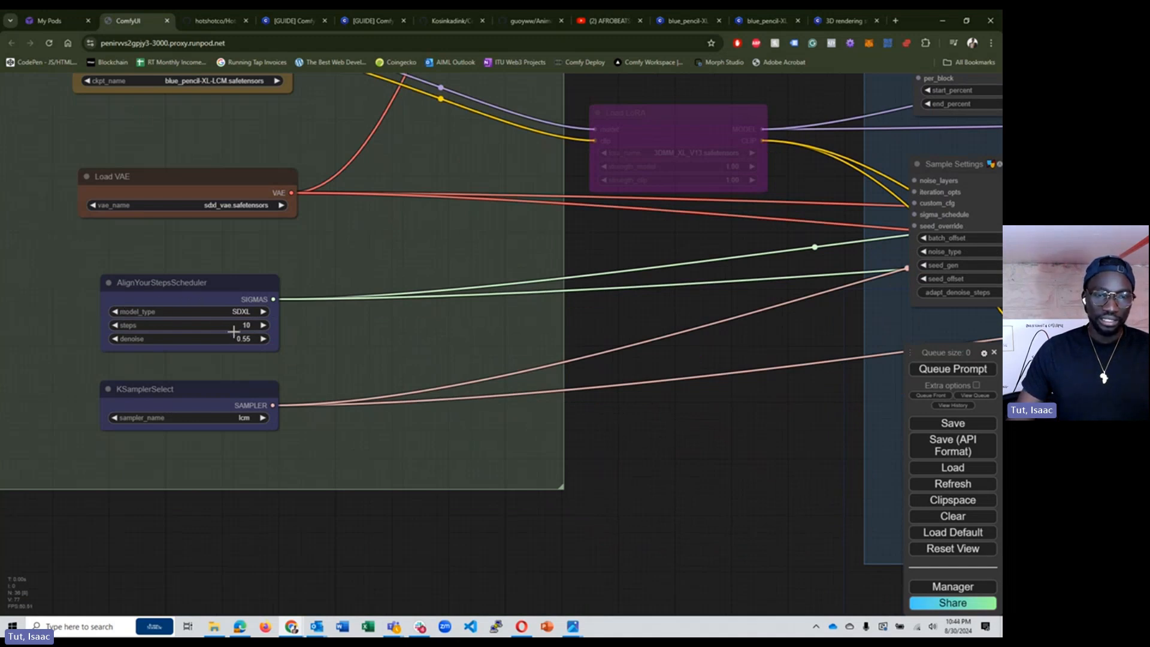
pyautogui.scroll(-3, 218, 320)
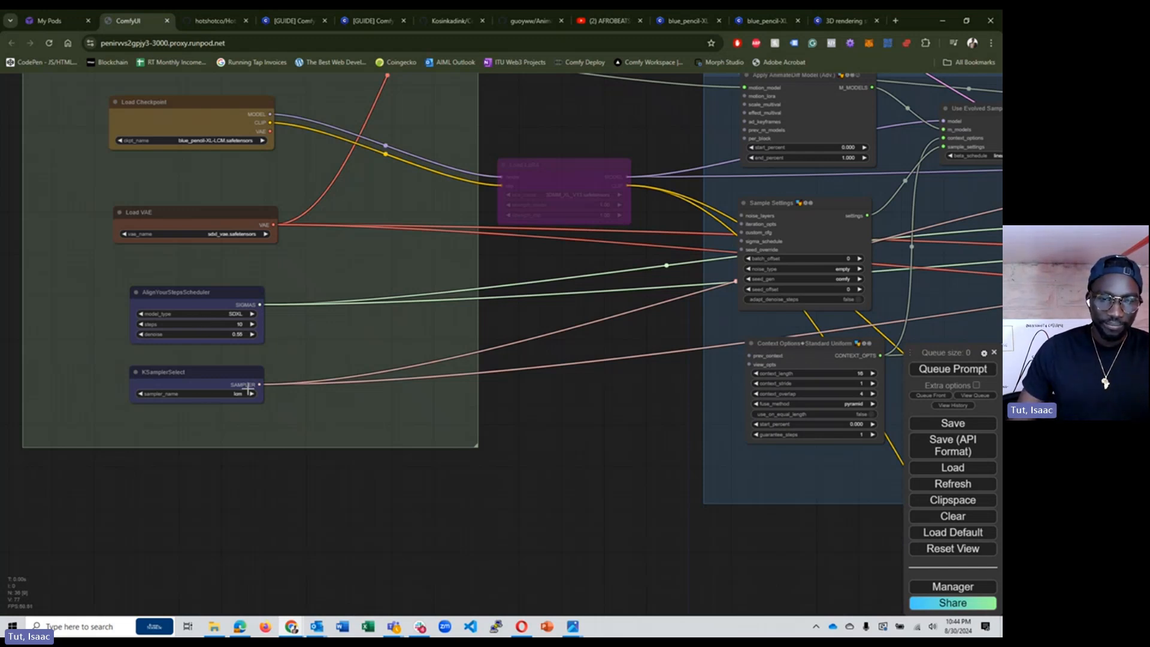
pyautogui.scroll(-2, 299, 387)
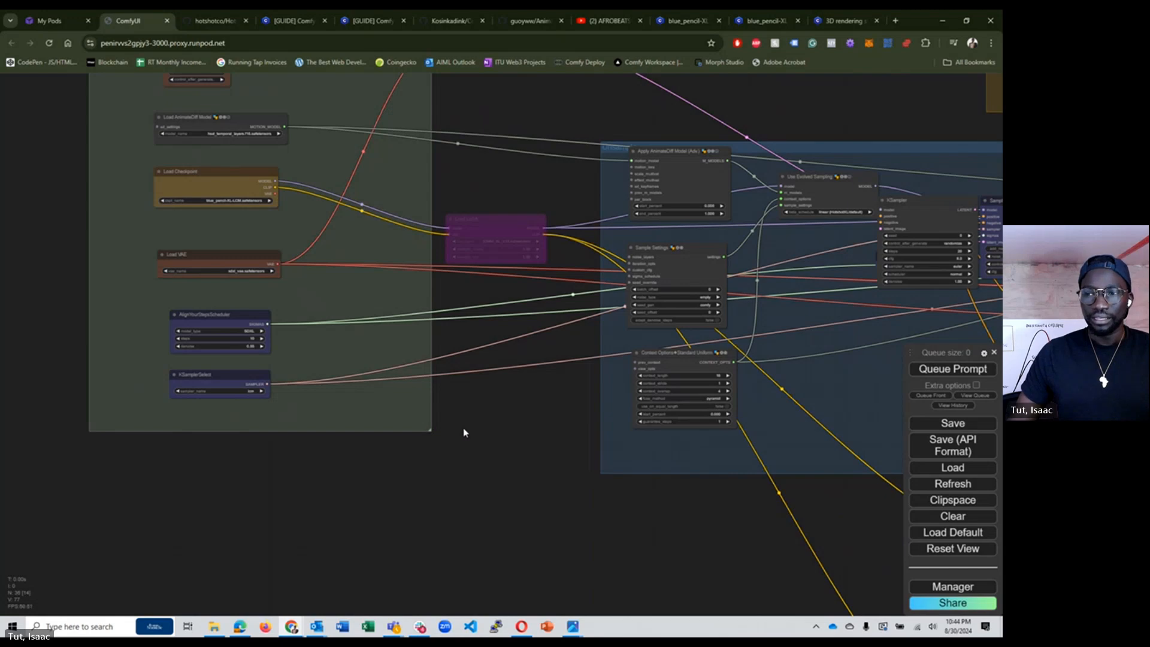
pyautogui.scroll(-1, 465, 431)
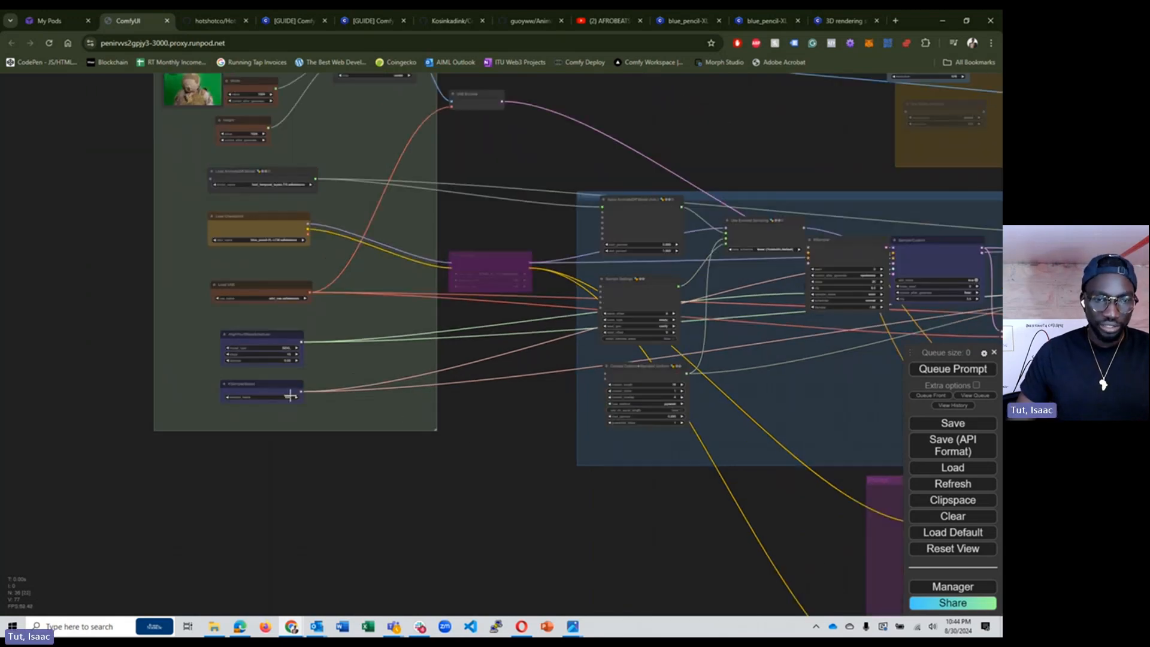
pyautogui.scroll(5, 268, 400)
pyautogui.scroll(-4, 476, 418)
# Delete the basic KSampler comparison node beside SamplerCustom in the unsampling group.
pyautogui.moveTo(601, 458); pyautogui.dragTo(152, 415)
pyautogui.scroll(10, 684, 207)
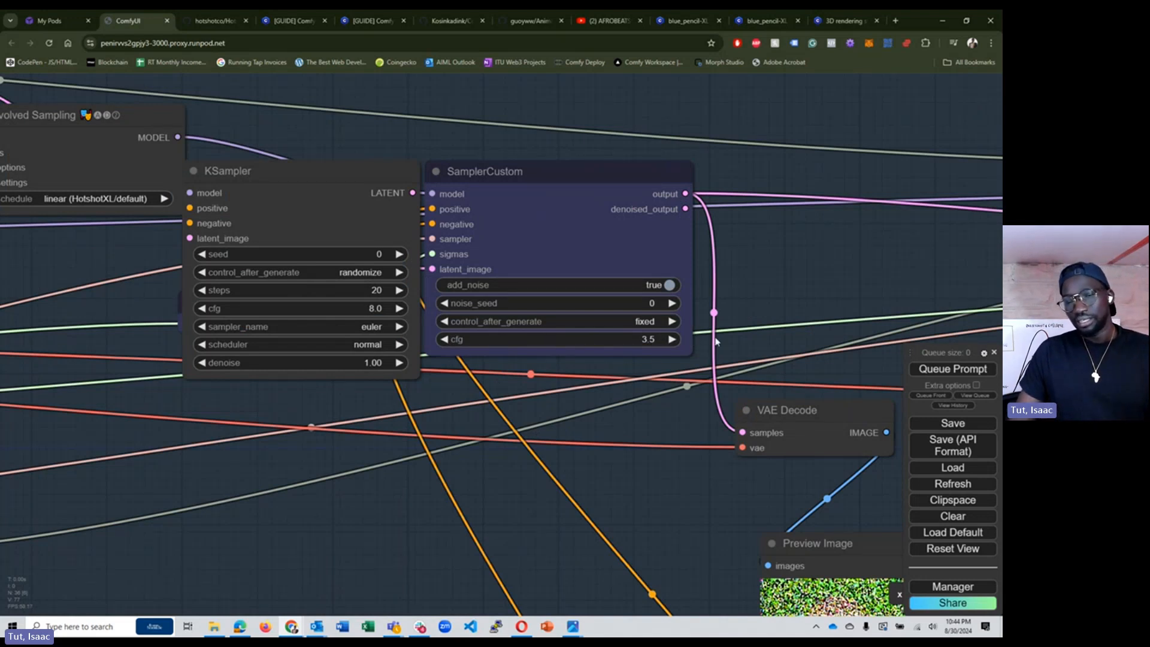
pyautogui.scroll(-7, 712, 340)
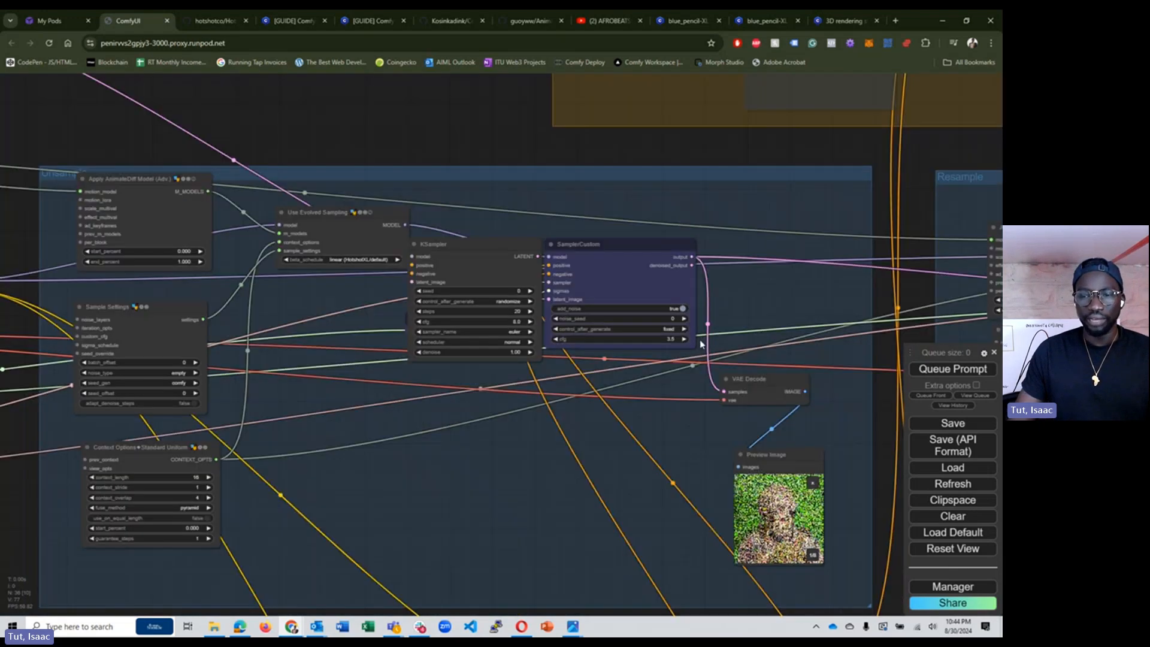
pyautogui.moveTo(647, 587); pyautogui.dragTo(558, 466)
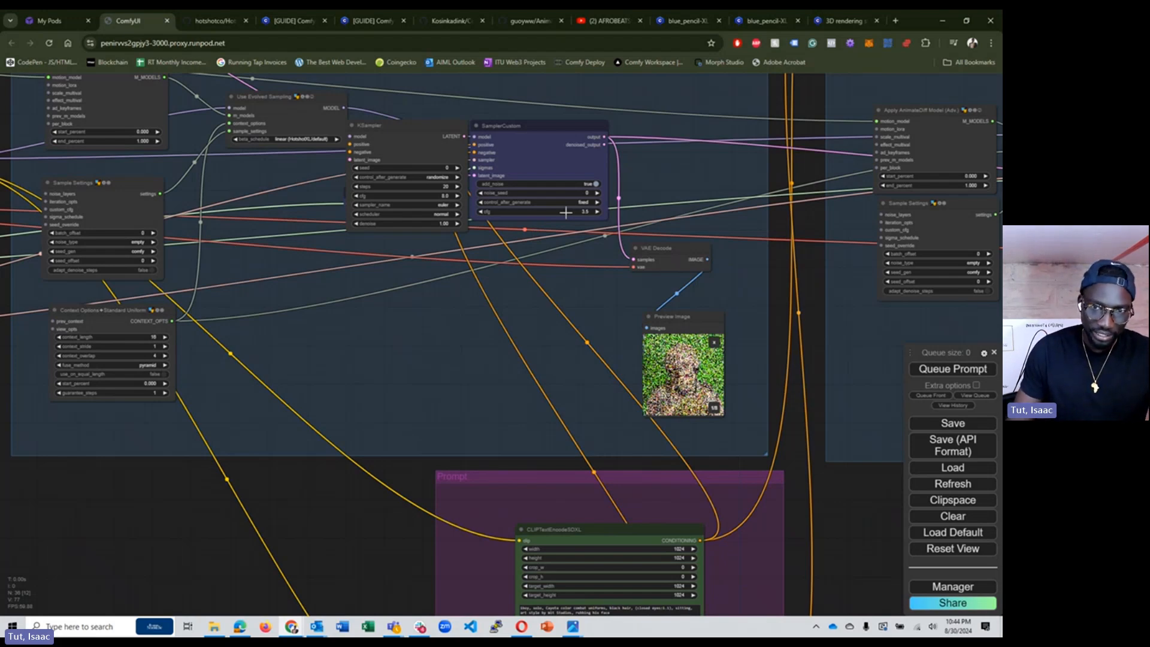
pyautogui.scroll(-5, 569, 240)
pyautogui.moveTo(568, 233); pyautogui.dragTo(436, 261)
pyautogui.moveTo(336, 196); pyautogui.dragTo(364, 321)
pyautogui.press('Delete')
# Inspect the FlipSigmas node feeding SamplerCustom in the unsampling group and shift it slightly away from SamplerCustom.
pyautogui.scroll(3, 365, 323)
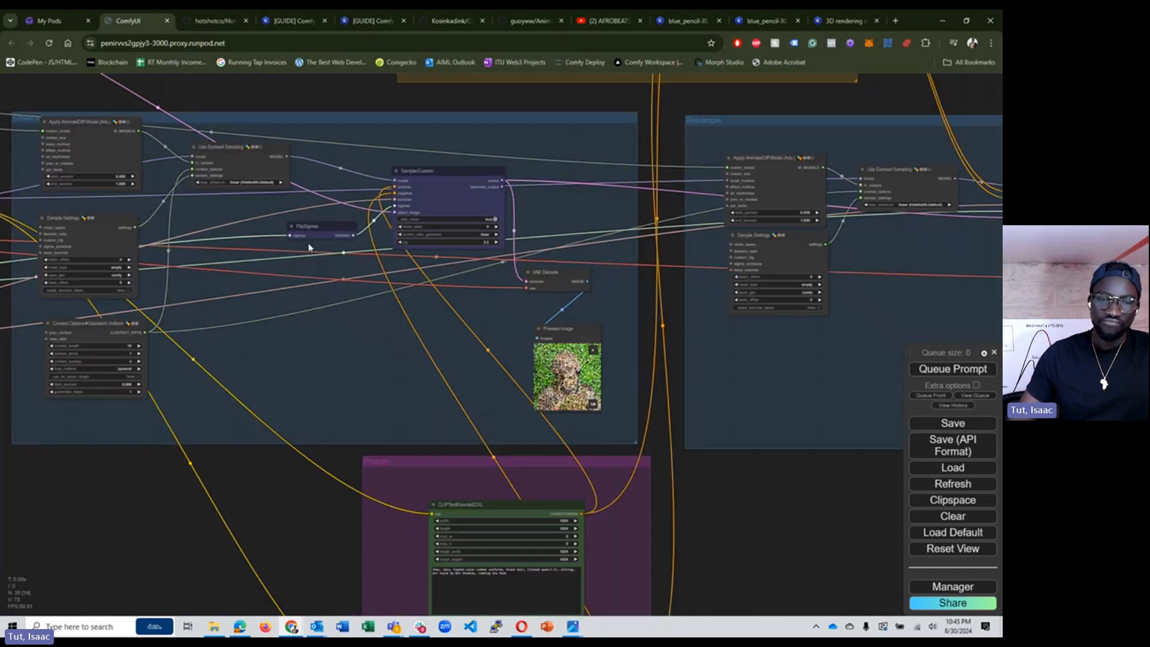
pyautogui.scroll(-3, 281, 264)
pyautogui.scroll(5, 287, 244)
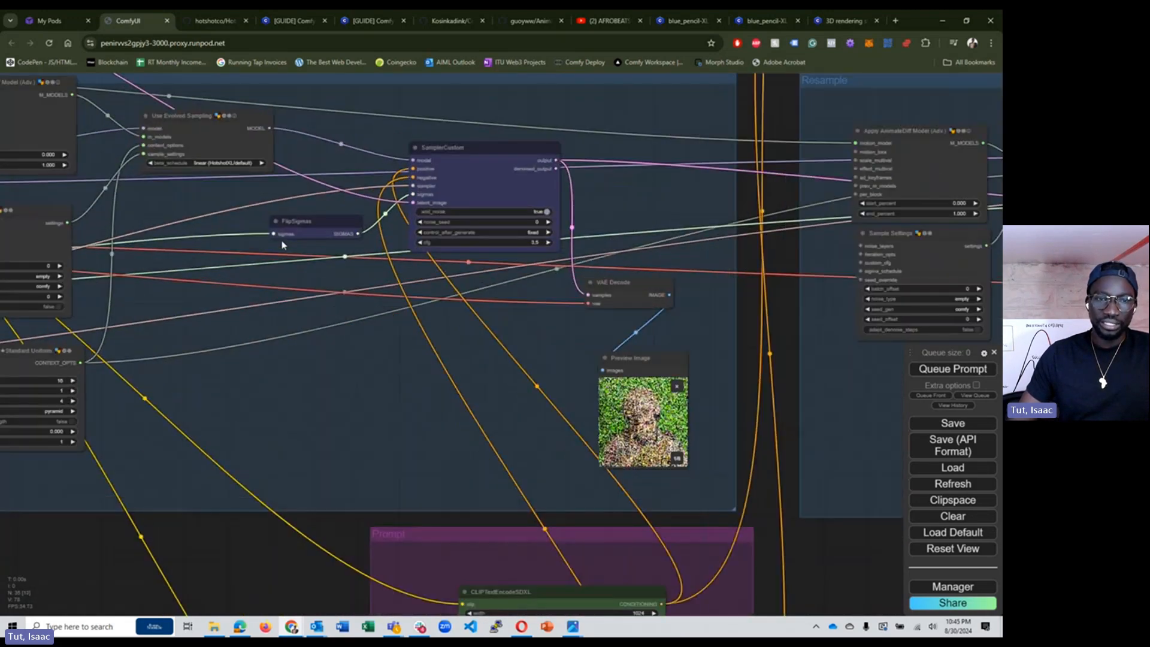
pyautogui.scroll(-3, 328, 270)
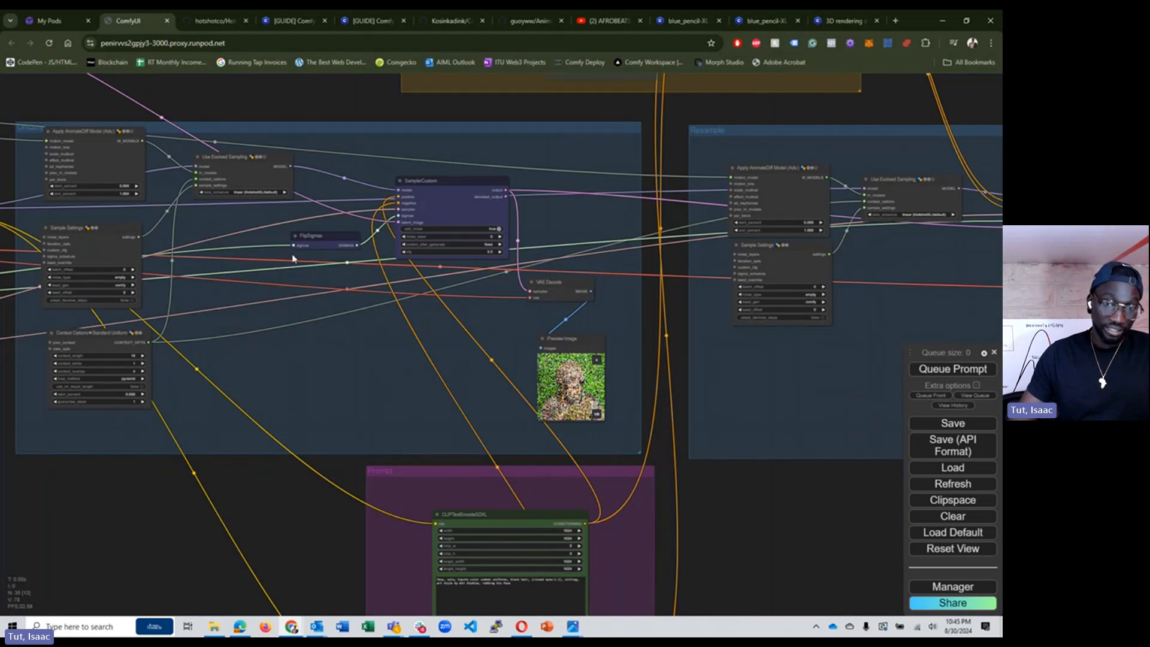
pyautogui.moveTo(327, 235); pyautogui.dragTo(316, 237)
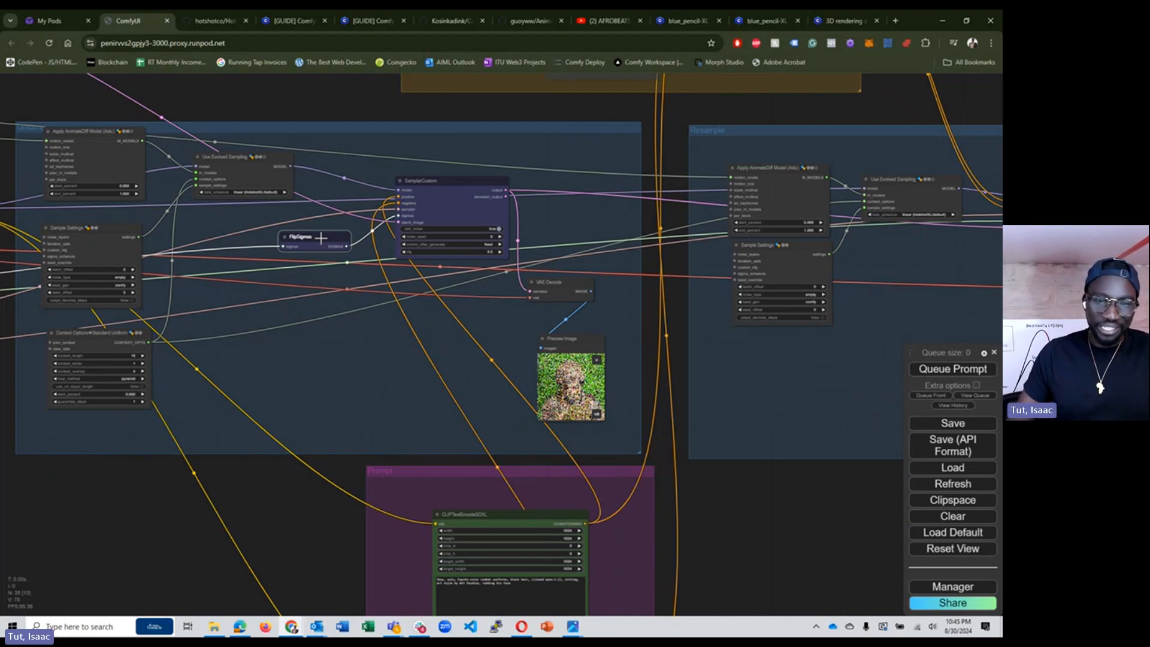
# Review the overall workflow layout and find the two CLIPTextEncodeSDXL nodes in the Prompt group.
pyautogui.scroll(-7, 321, 237)
pyautogui.scroll(4, 615, 236)
pyautogui.scroll(-4, 595, 300)
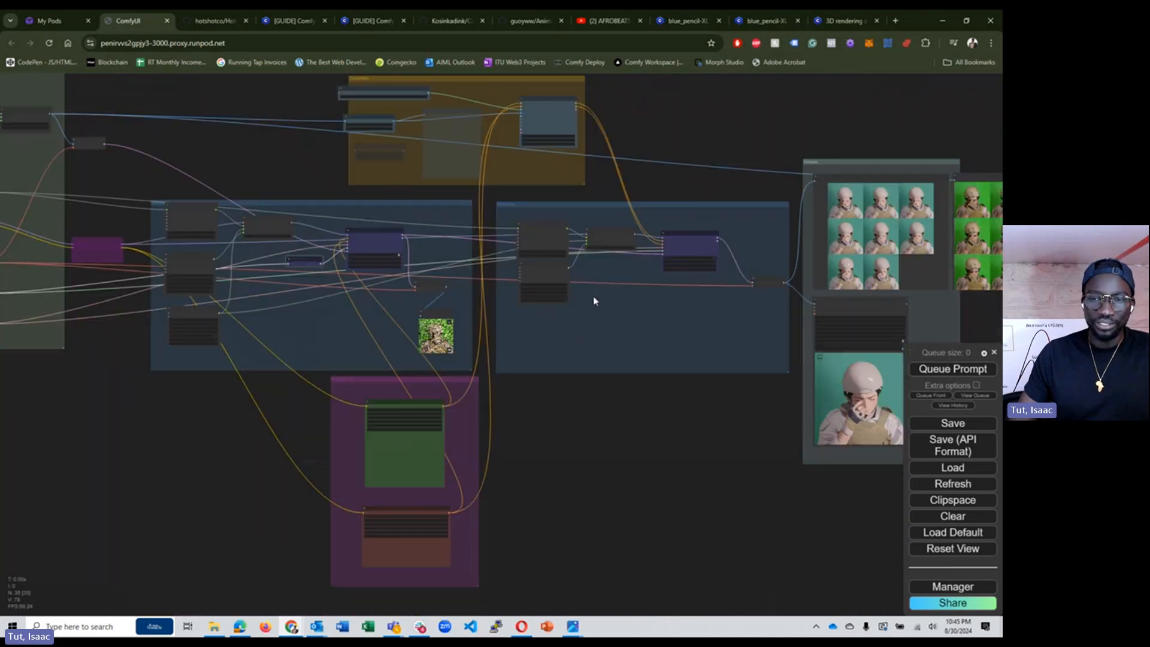
pyautogui.scroll(-2, 595, 301)
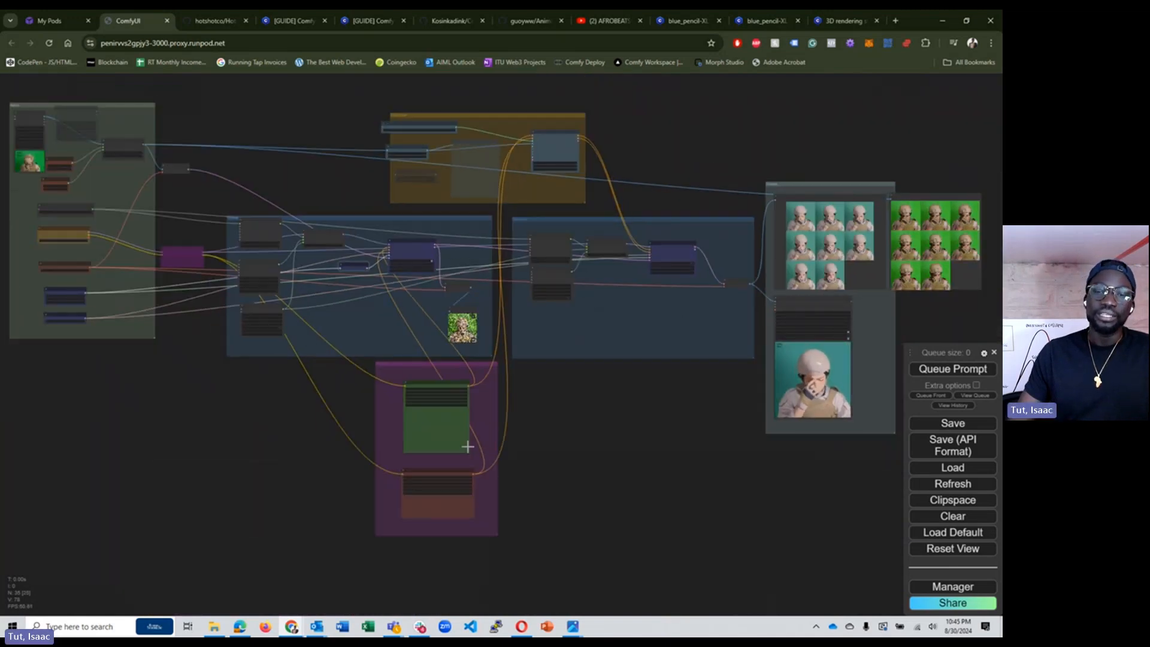
pyautogui.scroll(5, 467, 446)
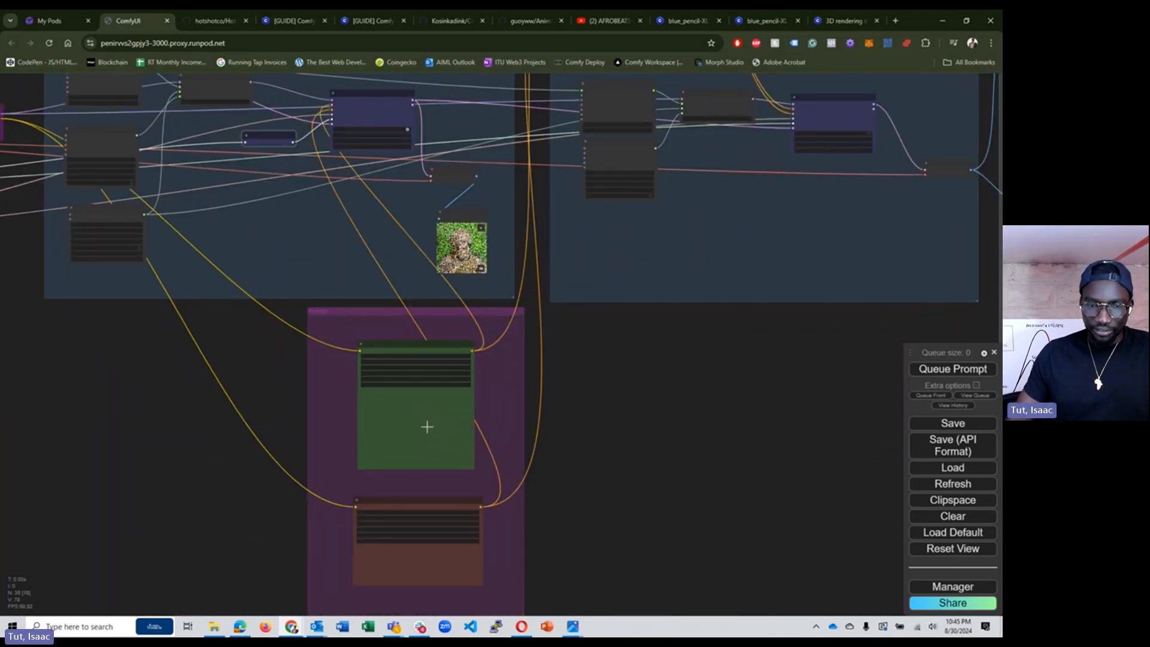
pyautogui.scroll(2, 427, 426)
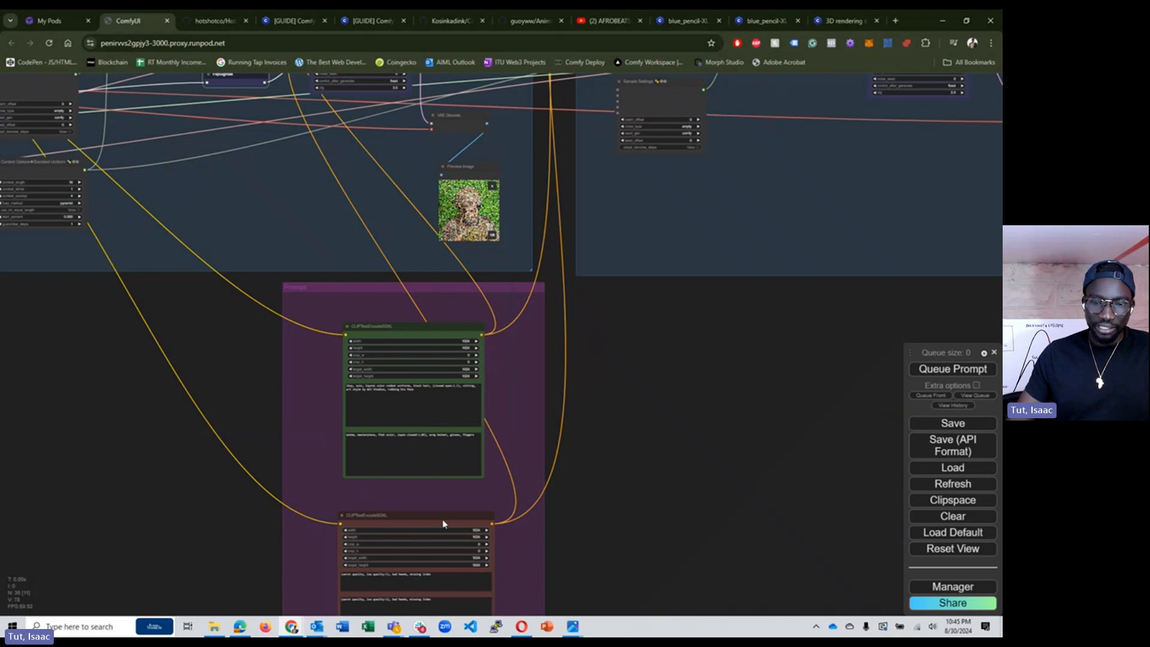
pyautogui.moveTo(612, 499); pyautogui.dragTo(598, 360)
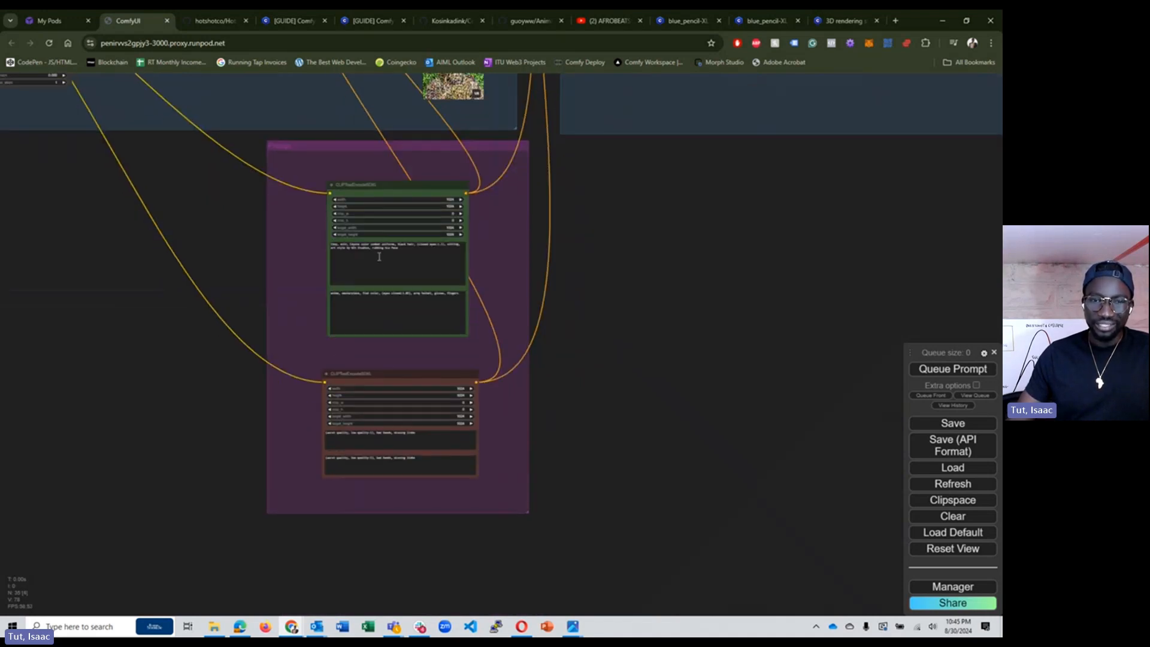
pyautogui.scroll(6, 368, 225)
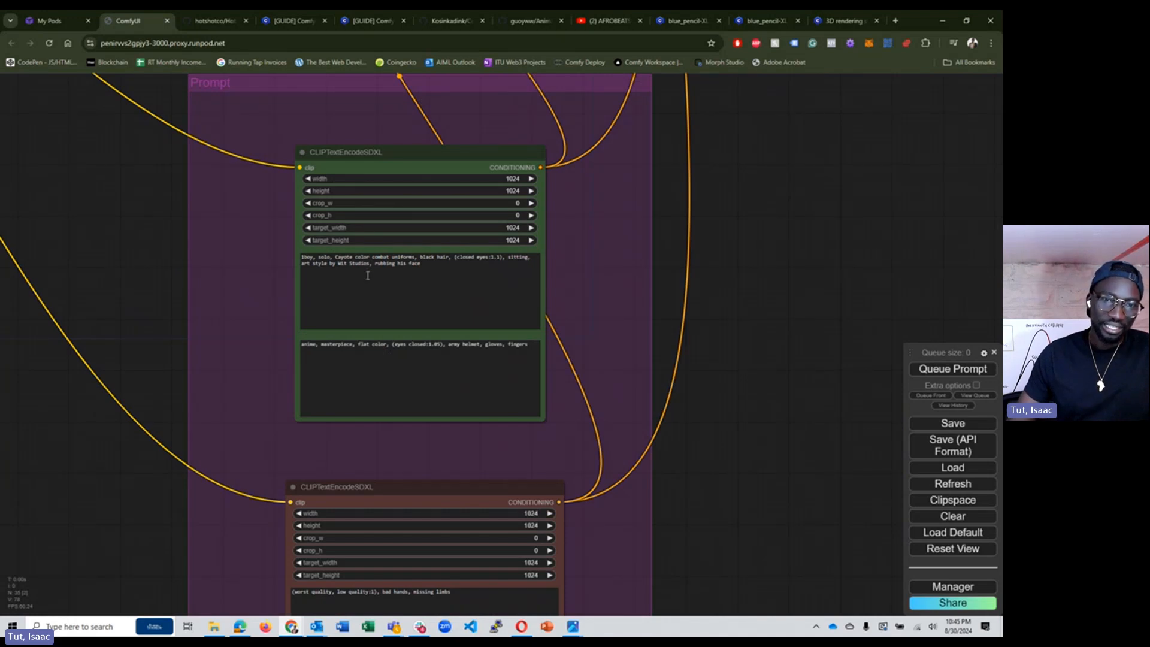
# Examine the two prompt texts of the green CLIPTextEncodeSDXL node, including the anime style keyword, leaving them as they are.
pyautogui.click(376, 153)
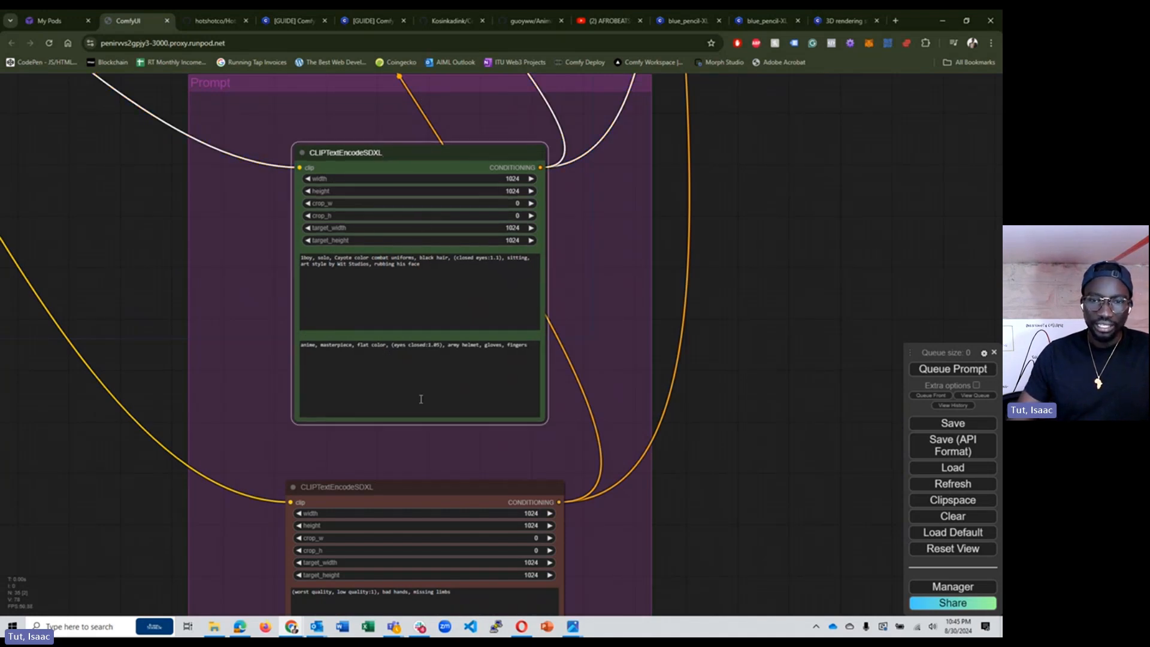
pyautogui.moveTo(436, 269); pyautogui.dragTo(300, 258)
pyautogui.click(378, 265)
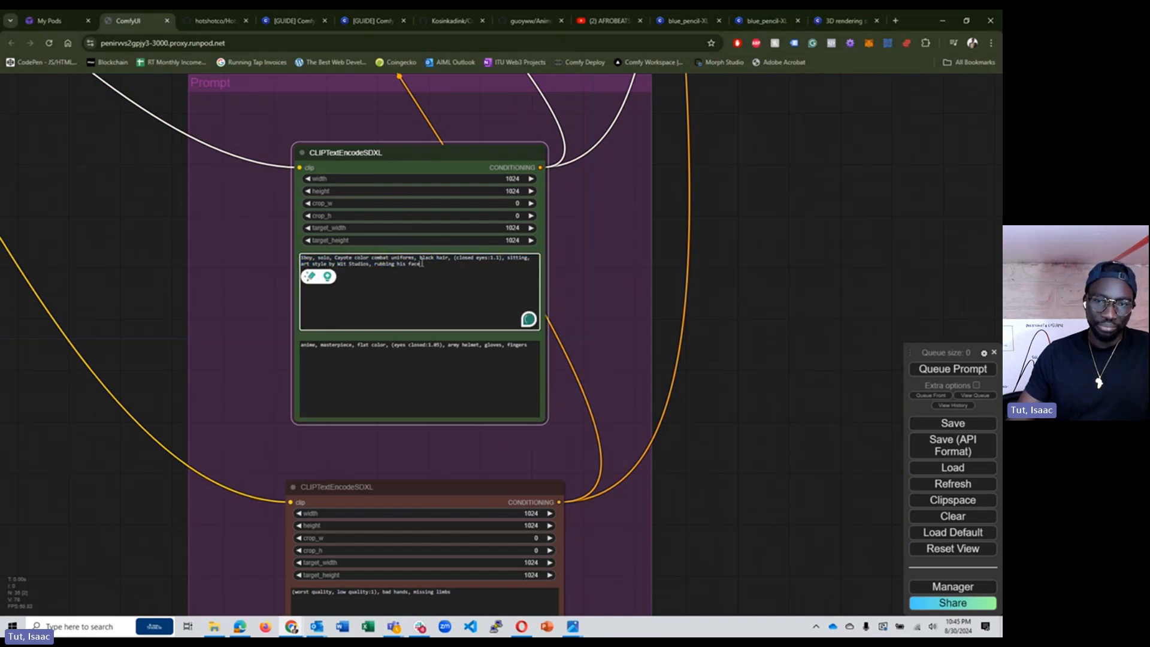
pyautogui.click(398, 377)
pyautogui.click(389, 274)
pyautogui.click(389, 356)
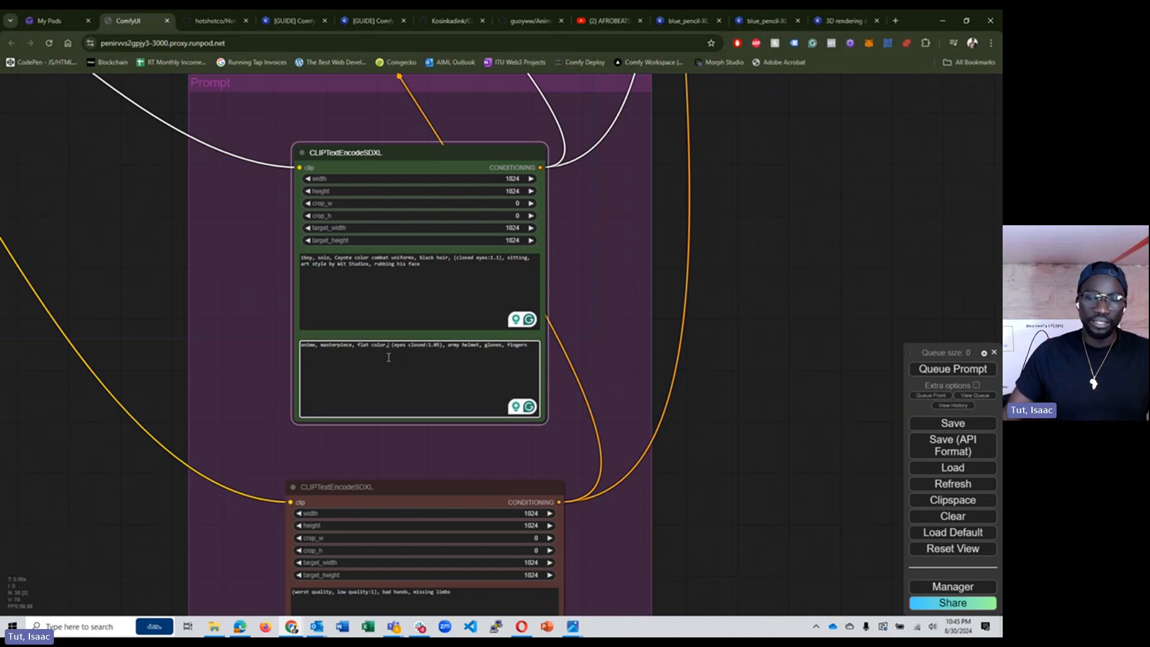
pyautogui.click(428, 265)
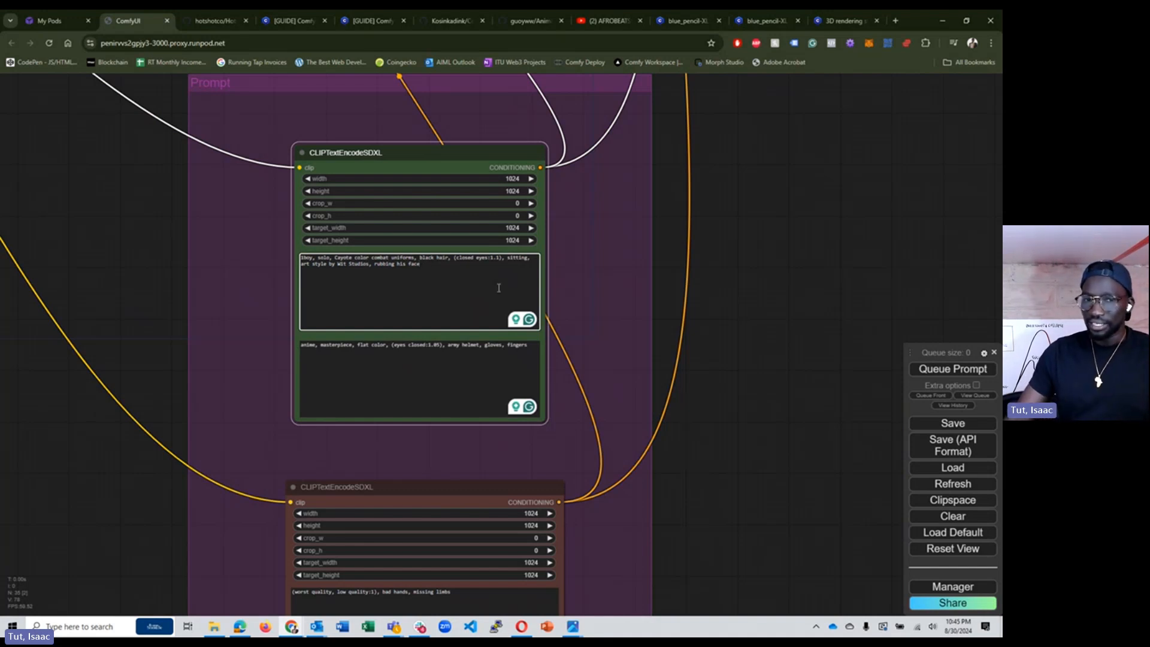
pyautogui.scroll(4, 540, 302)
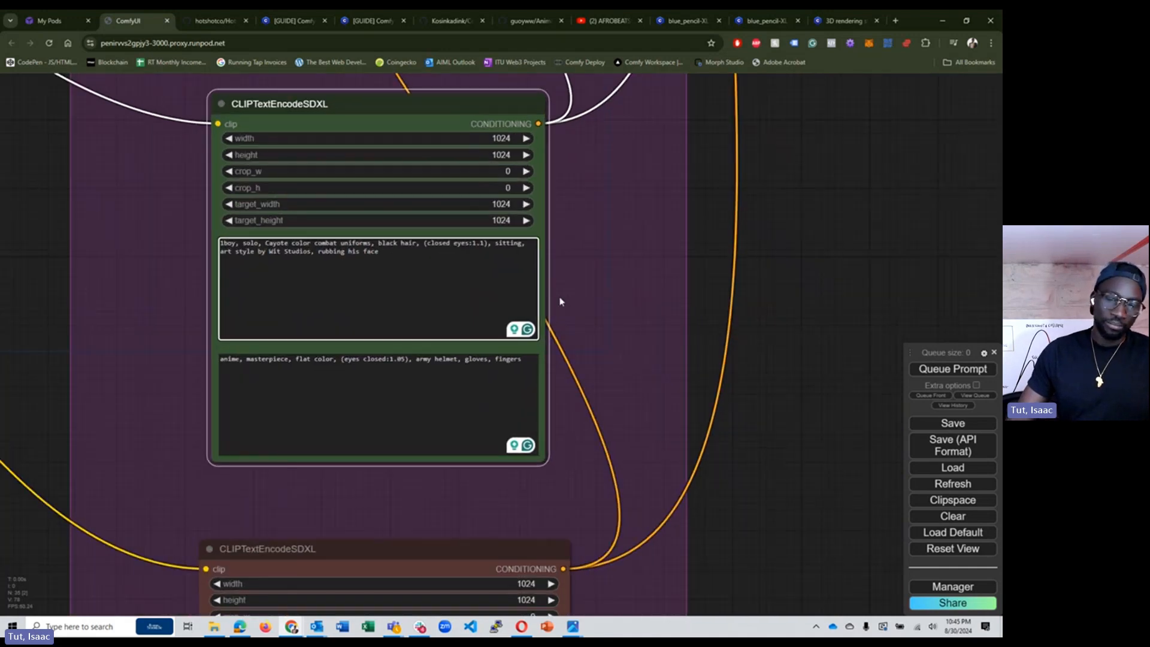
pyautogui.tripleClick(197, 364)
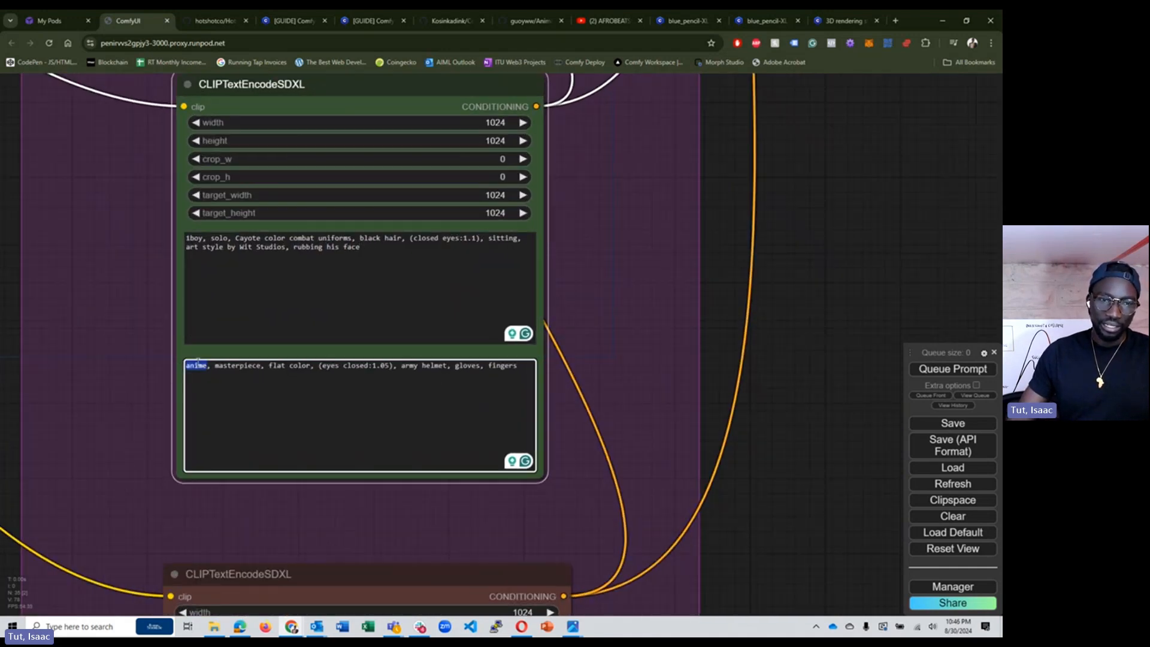
# Review the flat color keyword and the character prompt in the green CLIPTextEncodeSDXL node, plus the node's place in the Prompt group.
pyautogui.doubleClick(295, 366)
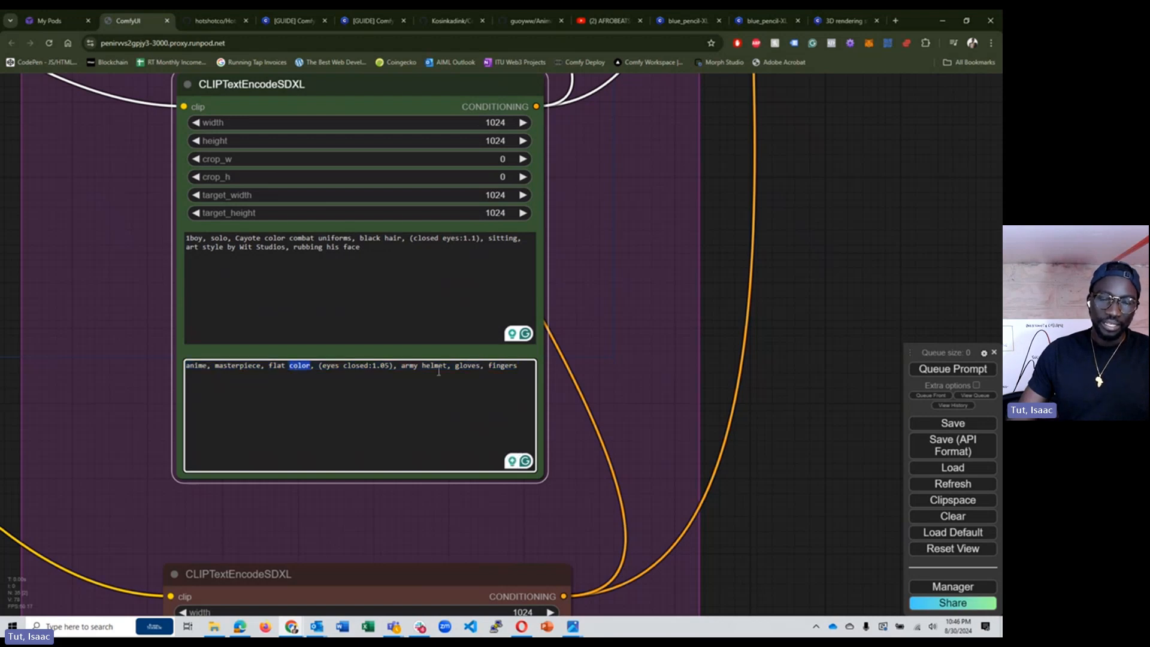
pyautogui.tripleClick(378, 255)
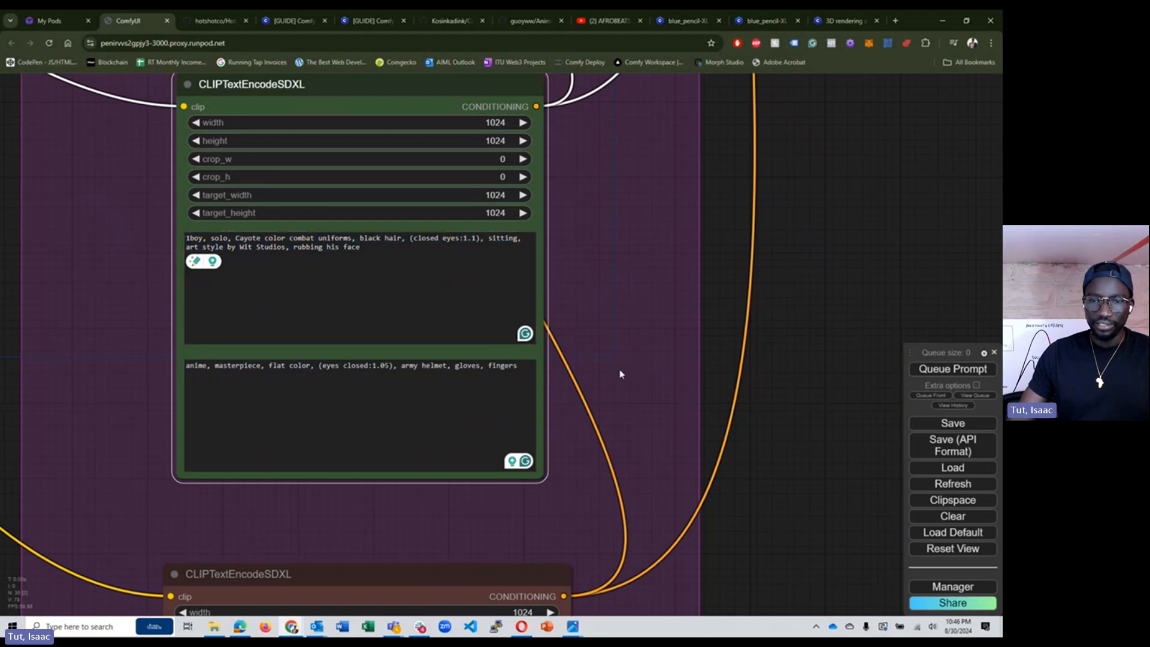
pyautogui.scroll(-5, 617, 374)
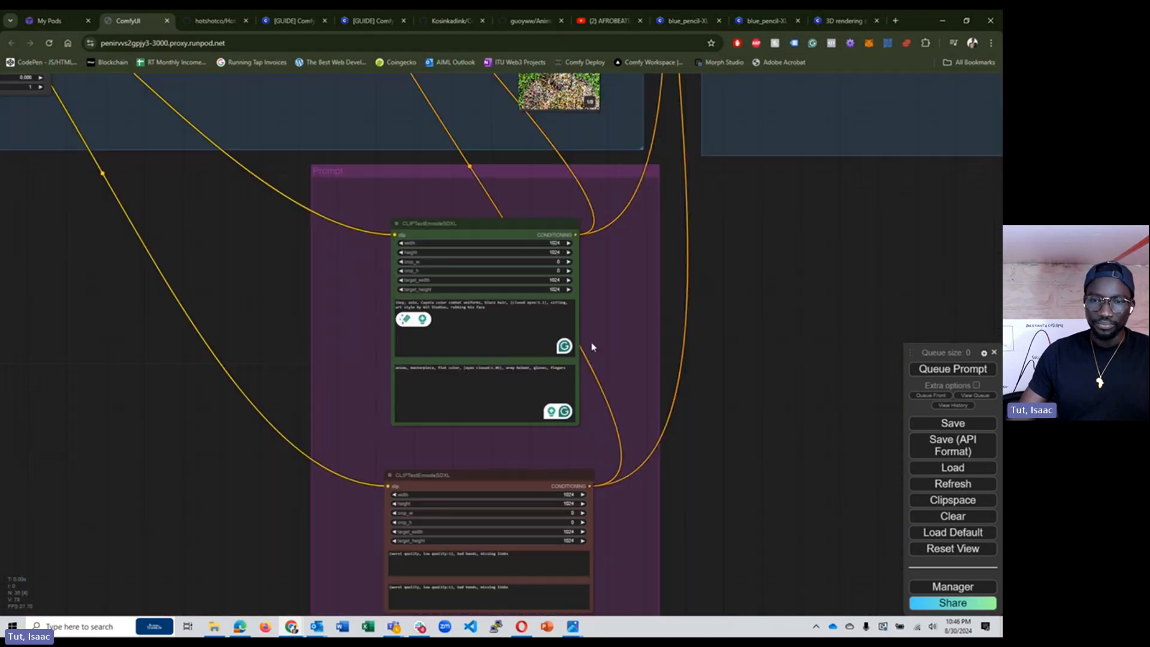
pyautogui.scroll(5, 593, 266)
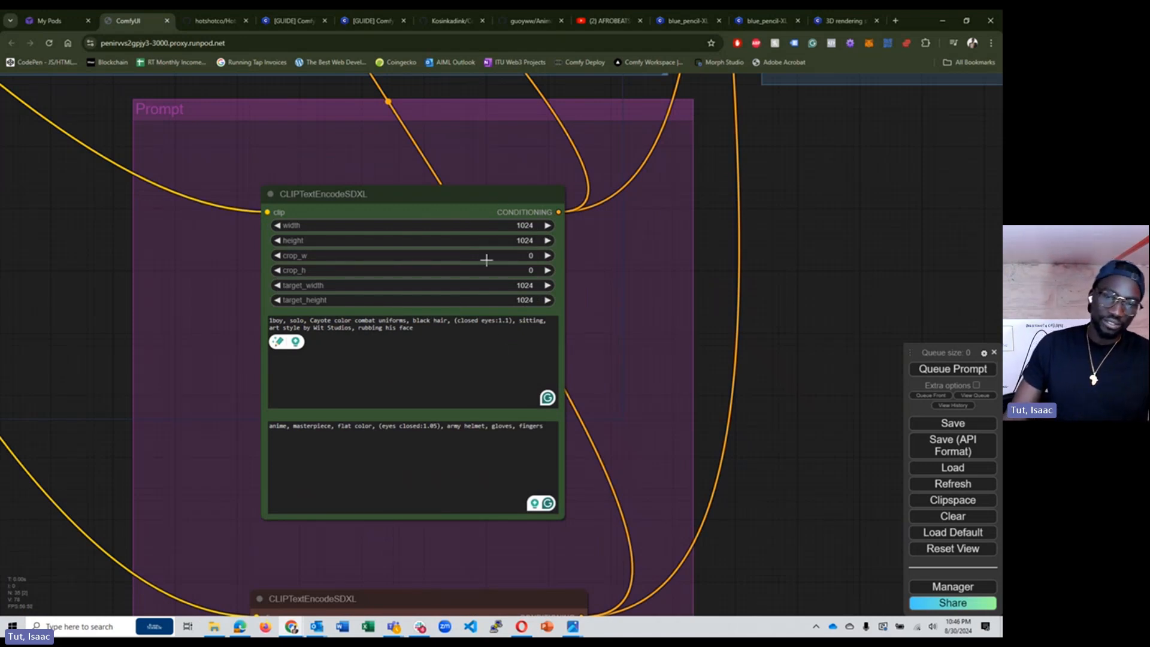
pyautogui.scroll(-4, 425, 222)
pyautogui.scroll(-6, 410, 173)
pyautogui.moveTo(524, 141); pyautogui.dragTo(507, 329)
pyautogui.scroll(1, 488, 389)
pyautogui.scroll(2, 485, 403)
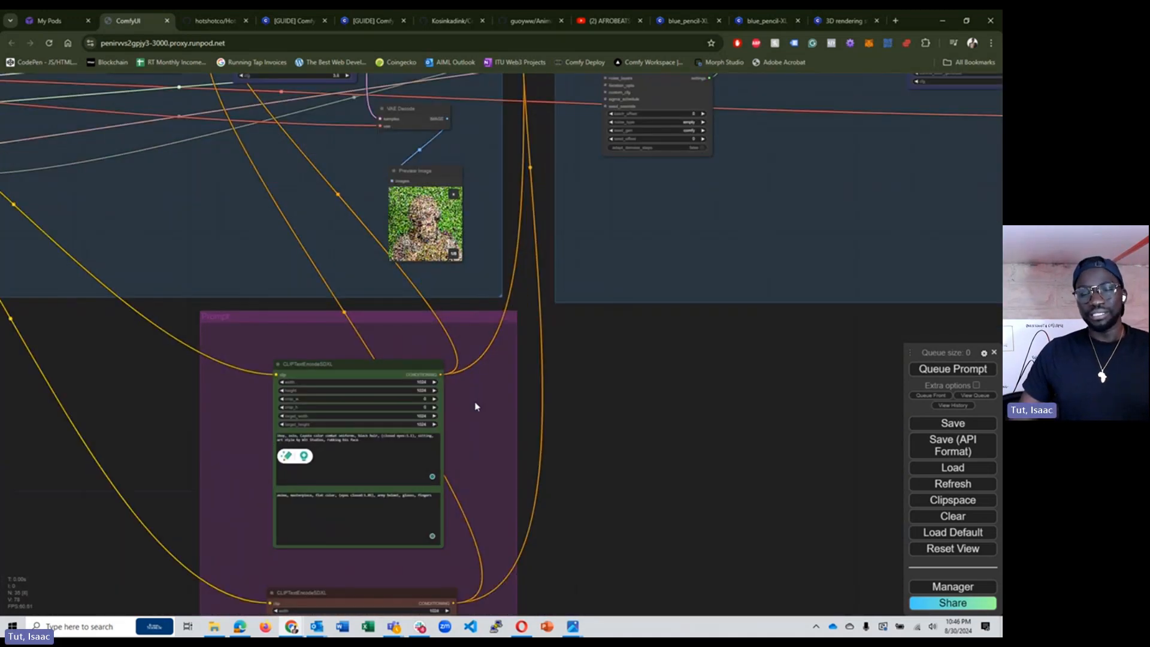
# Unmute the Preview Image node connected to Realistic Lineart in the ControlNet group and inspect the lineart frames.
pyautogui.scroll(-6, 525, 336)
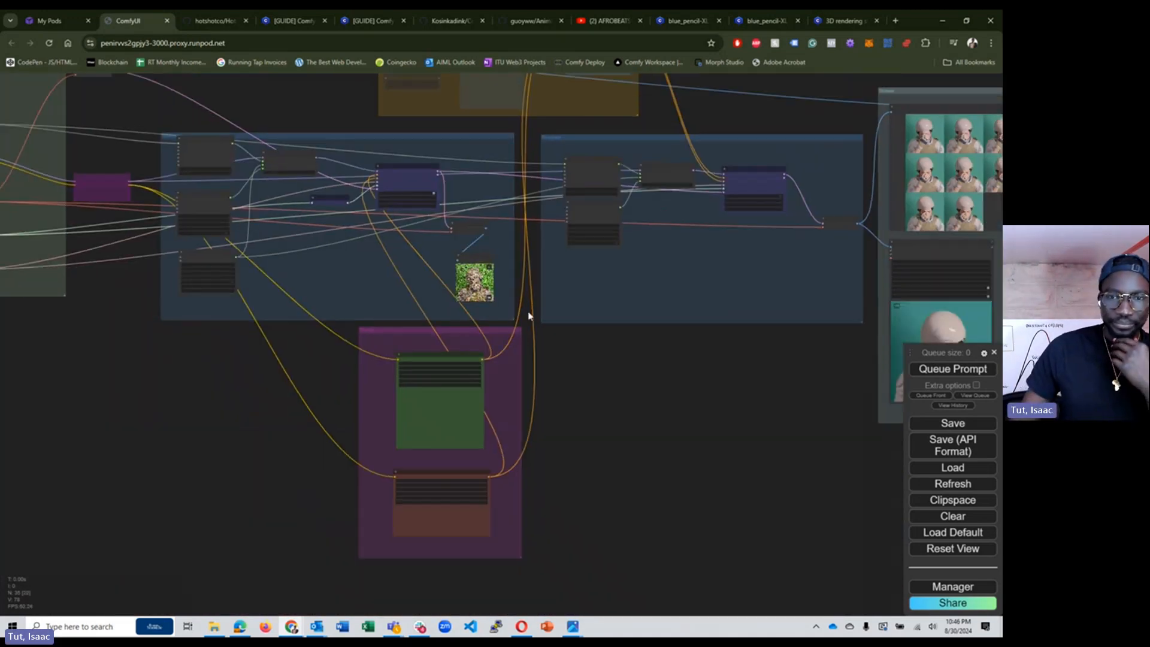
pyautogui.moveTo(530, 136); pyautogui.dragTo(452, 335)
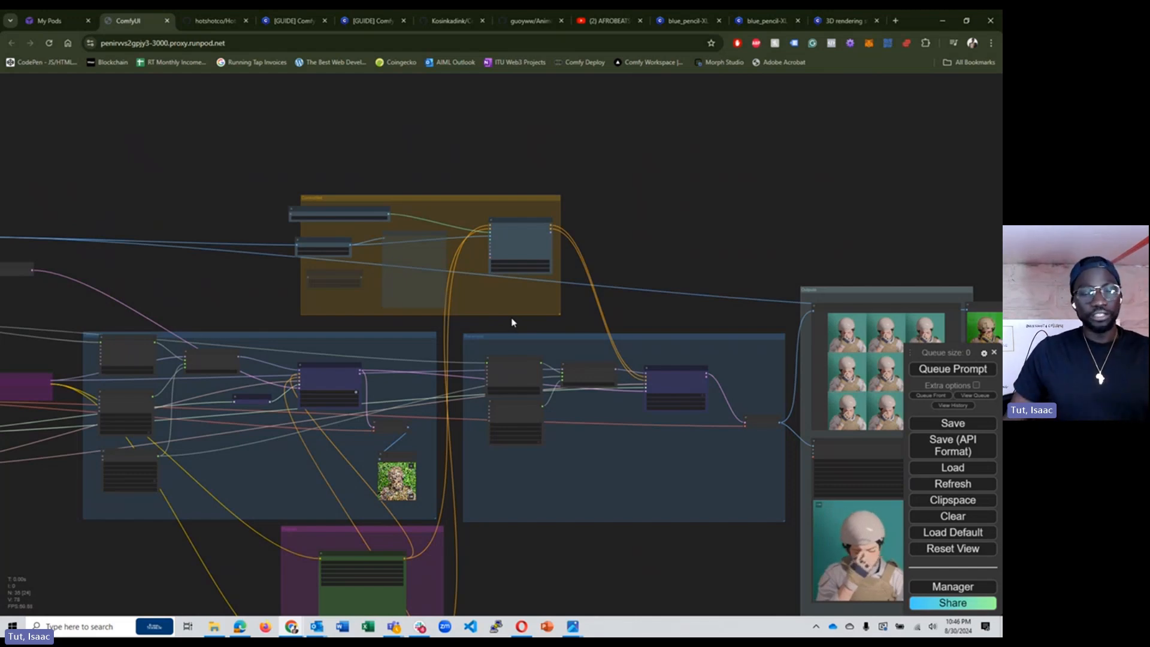
pyautogui.scroll(3, 532, 303)
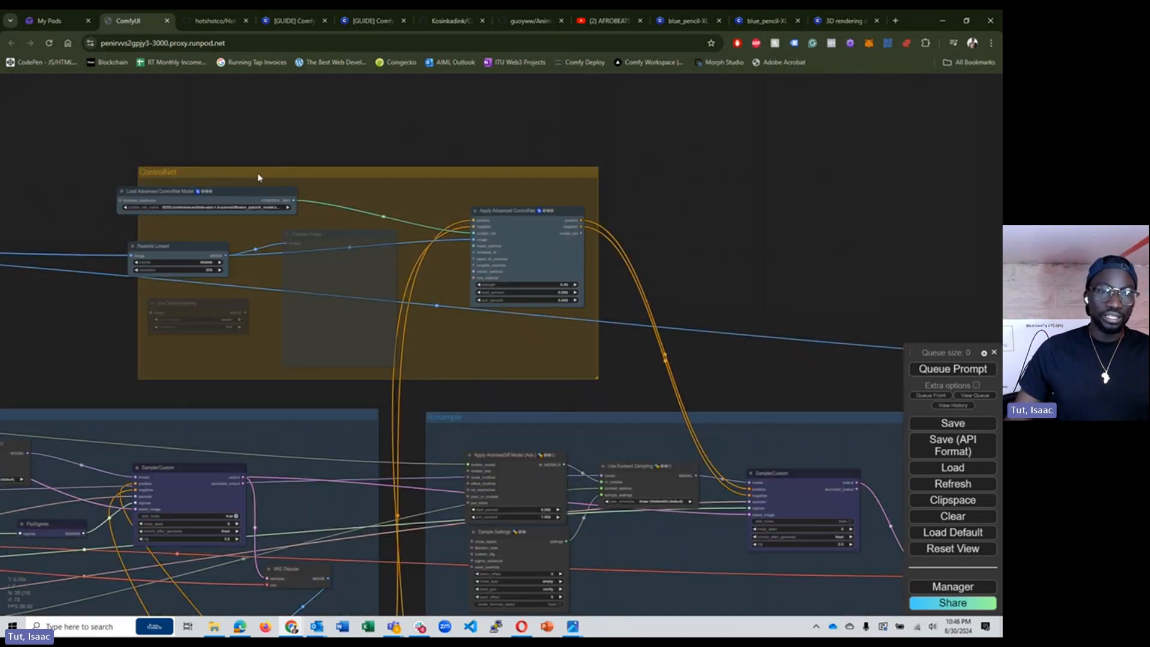
pyautogui.scroll(4, 211, 175)
pyautogui.moveTo(261, 151); pyautogui.dragTo(211, 112)
pyautogui.click(315, 376)
pyautogui.hotkey('ctrl', 'm')
pyautogui.scroll(-3, 314, 388)
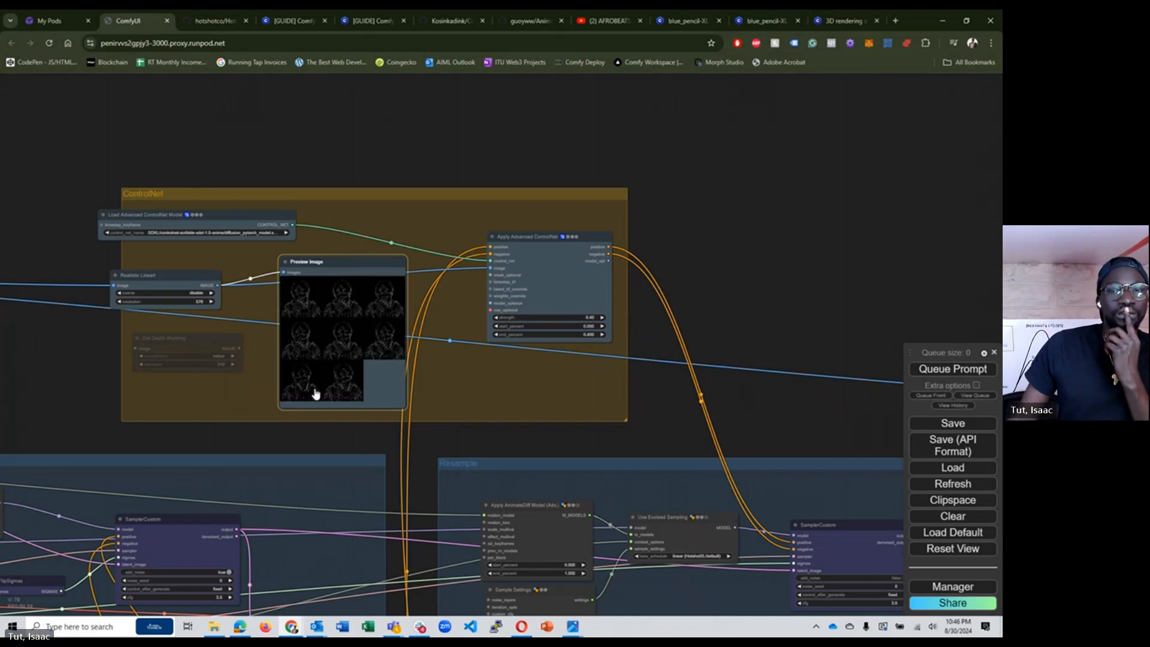
pyautogui.scroll(-5, 315, 392)
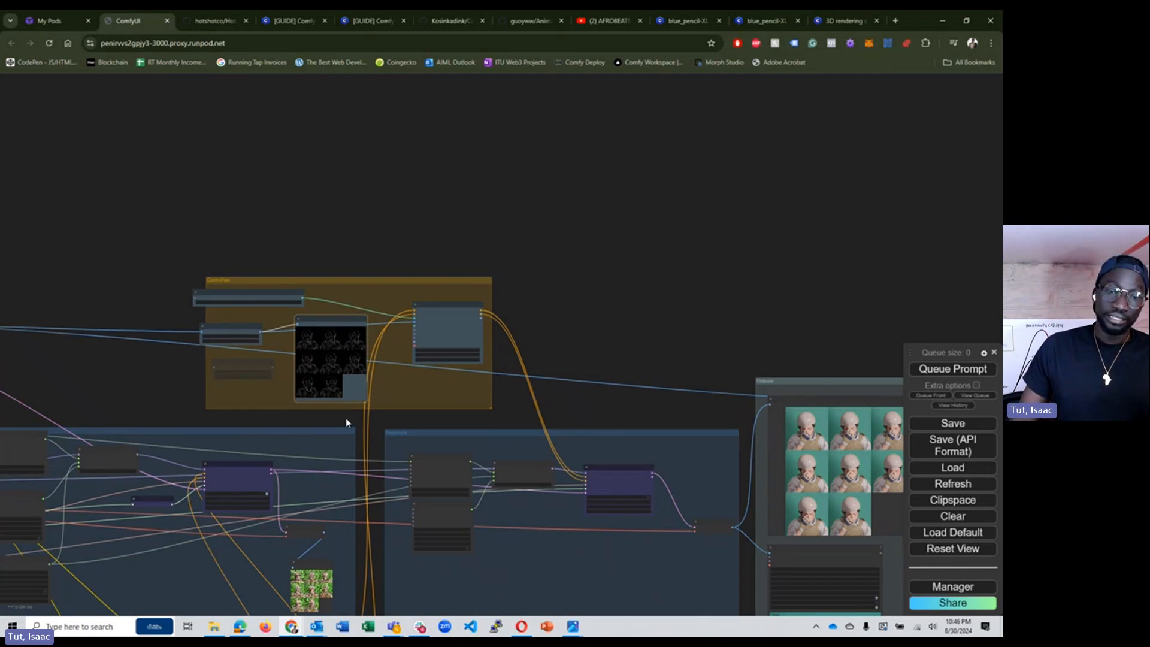
pyautogui.scroll(10, 207, 352)
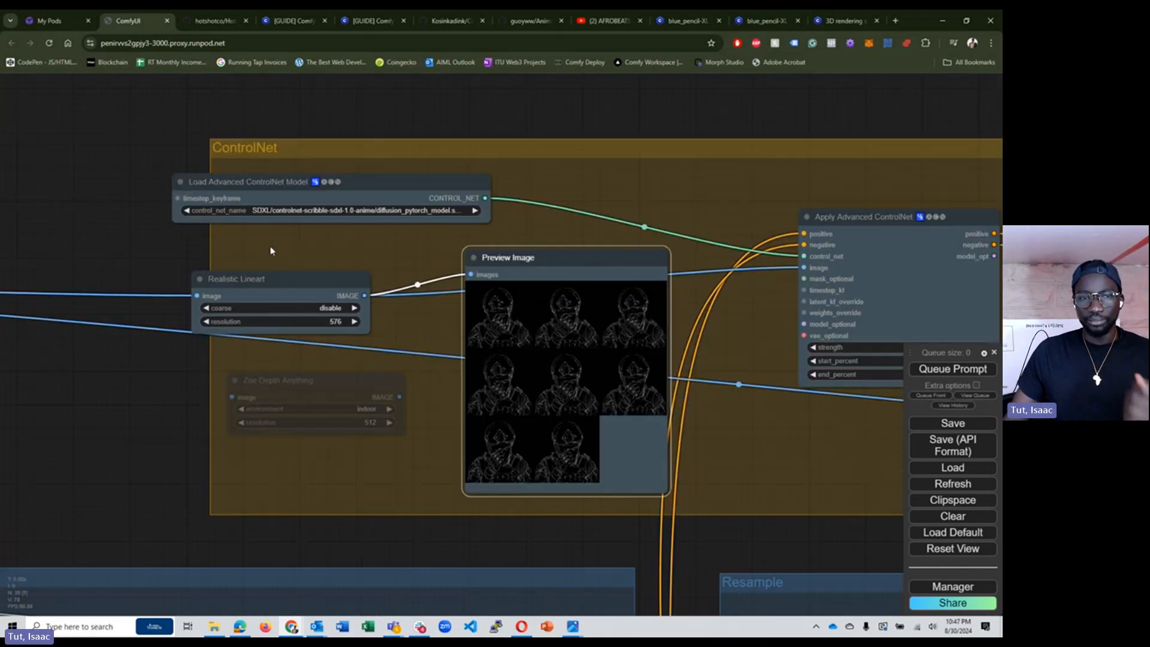
pyautogui.scroll(2, 392, 186)
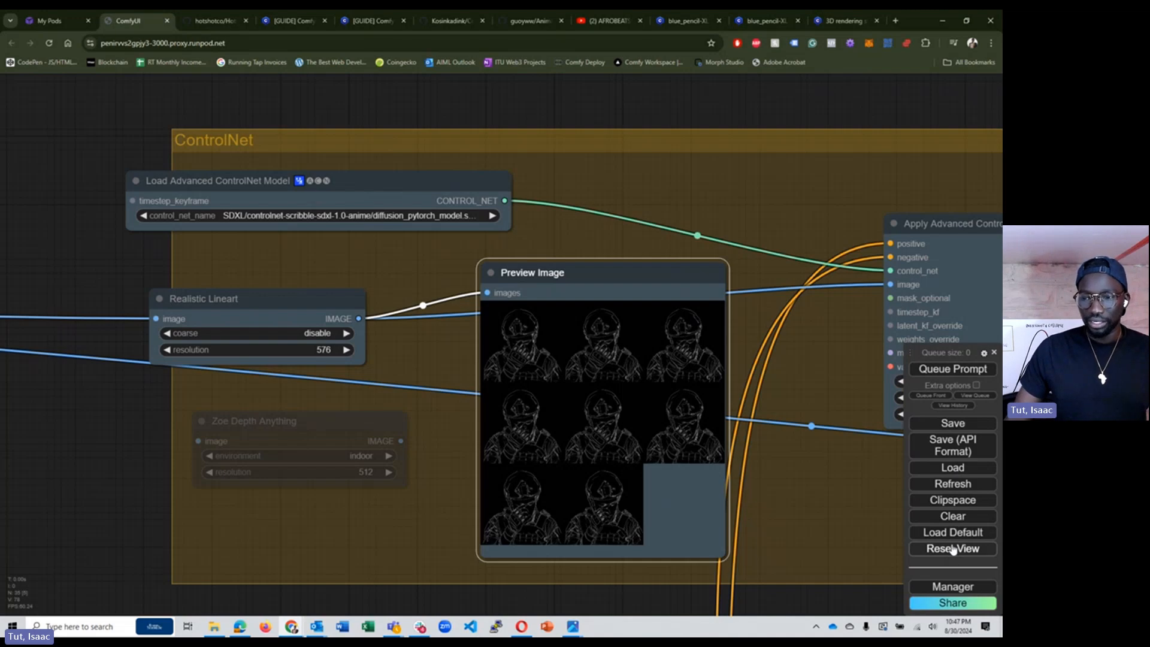
# Search the Custom Nodes Manager for "controlnet", review the matching node packs, then clear the search and close the list.
pyautogui.click(952, 587)
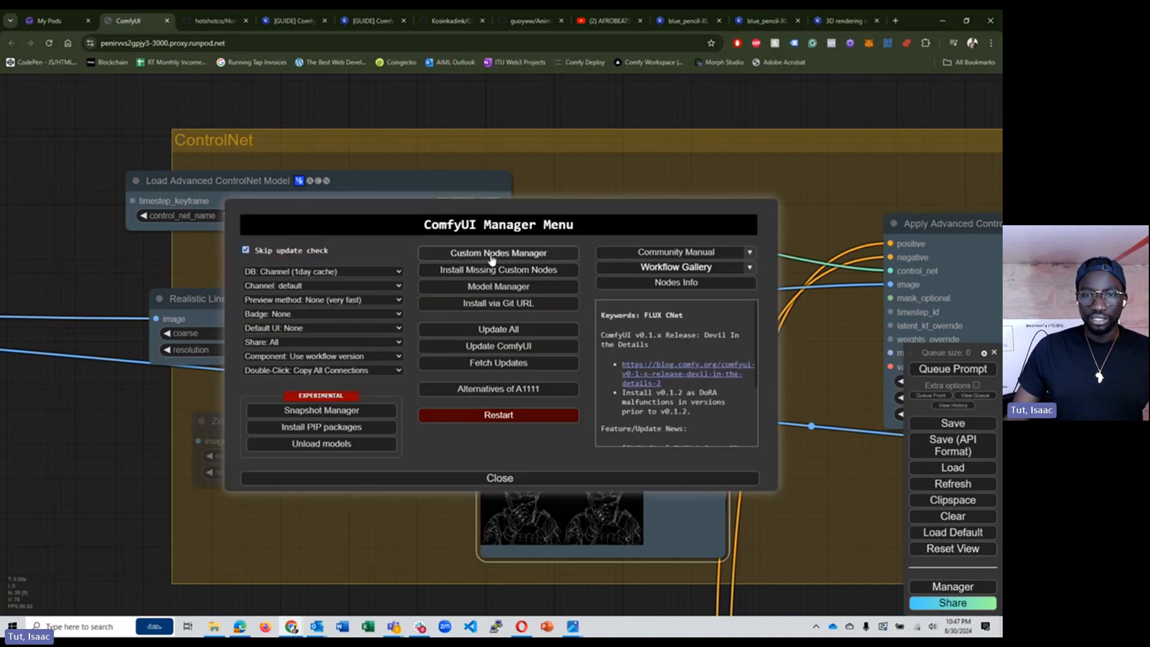
pyautogui.click(491, 259)
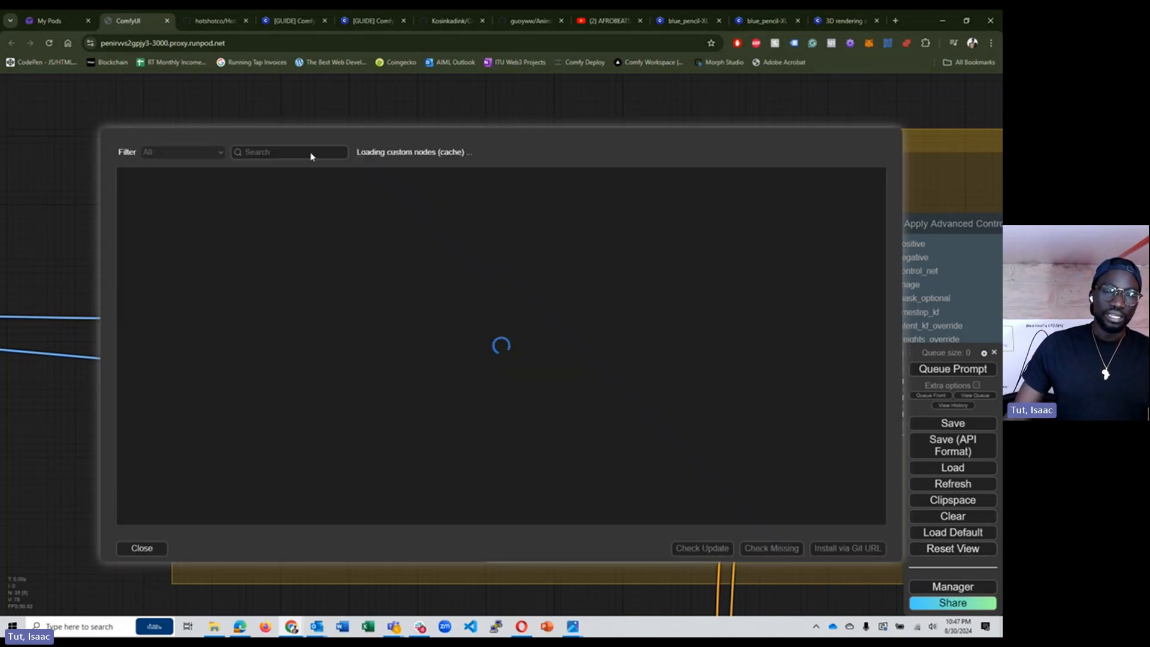
pyautogui.click(274, 151)
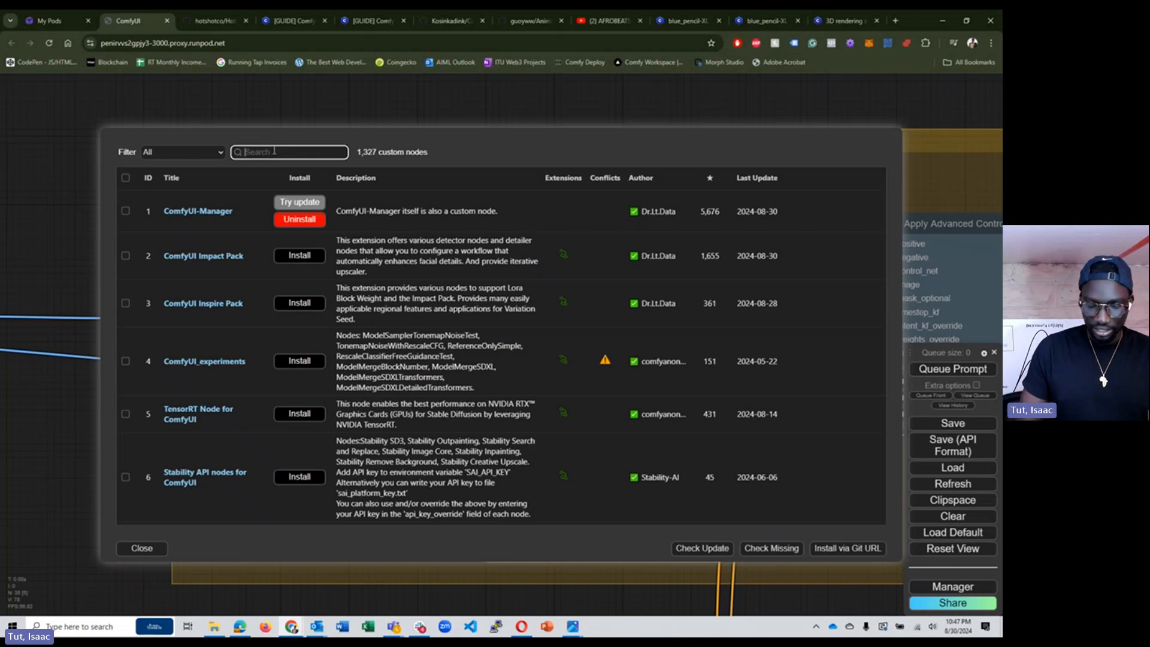
pyautogui.write('cont')
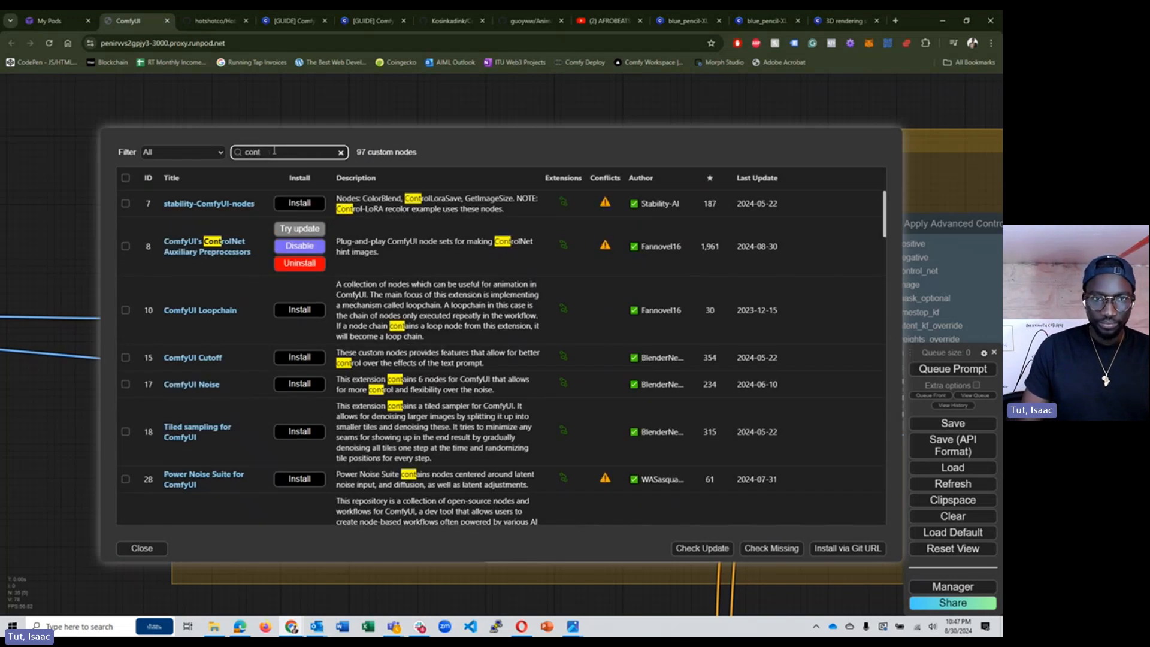
pyautogui.press('BackSpace')
pyautogui.press('BackSpace')
pyautogui.write('ntrolne')
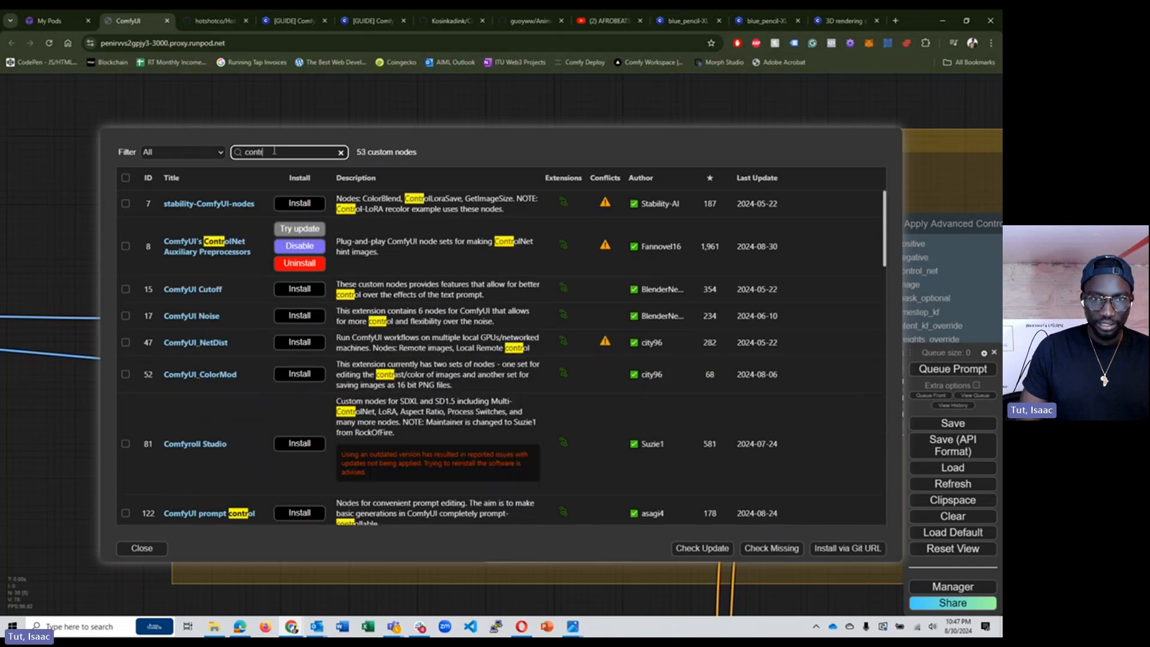
pyautogui.write('t')
pyautogui.scroll(-10, 357, 374)
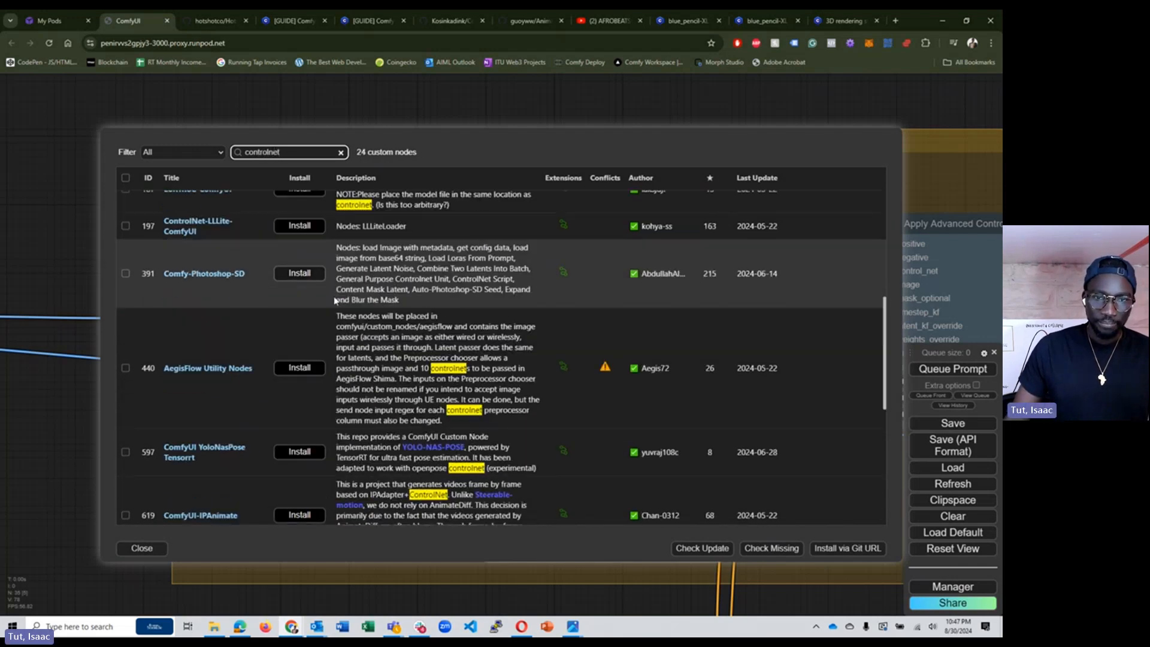
pyautogui.scroll(10, 357, 375)
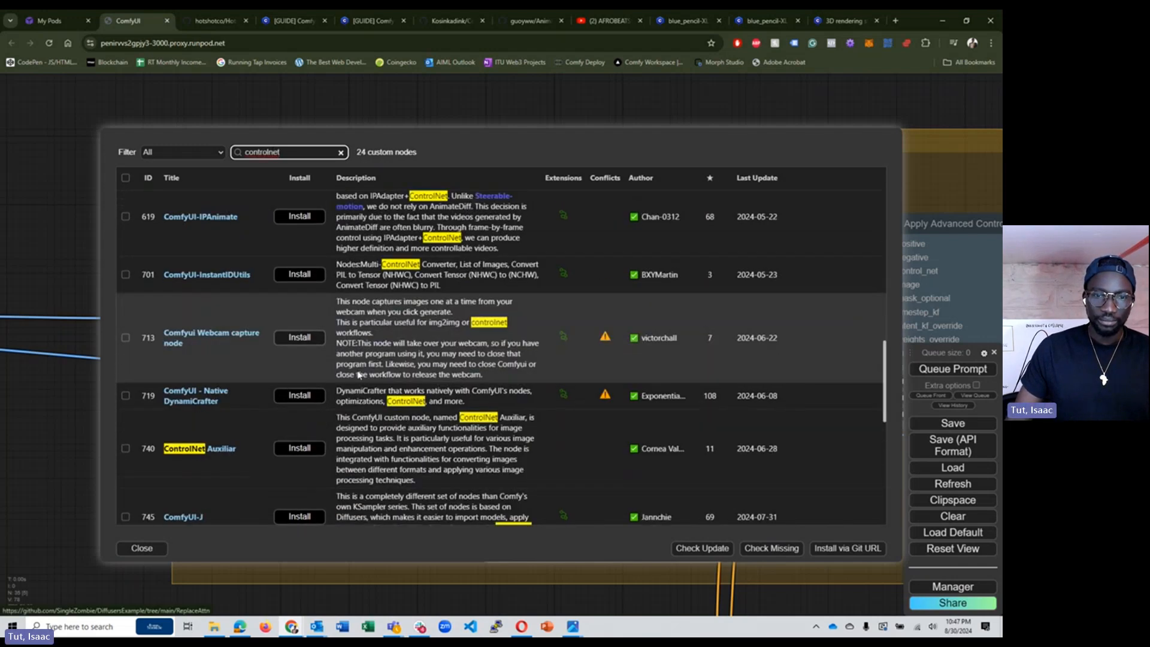
pyautogui.scroll(2, 357, 374)
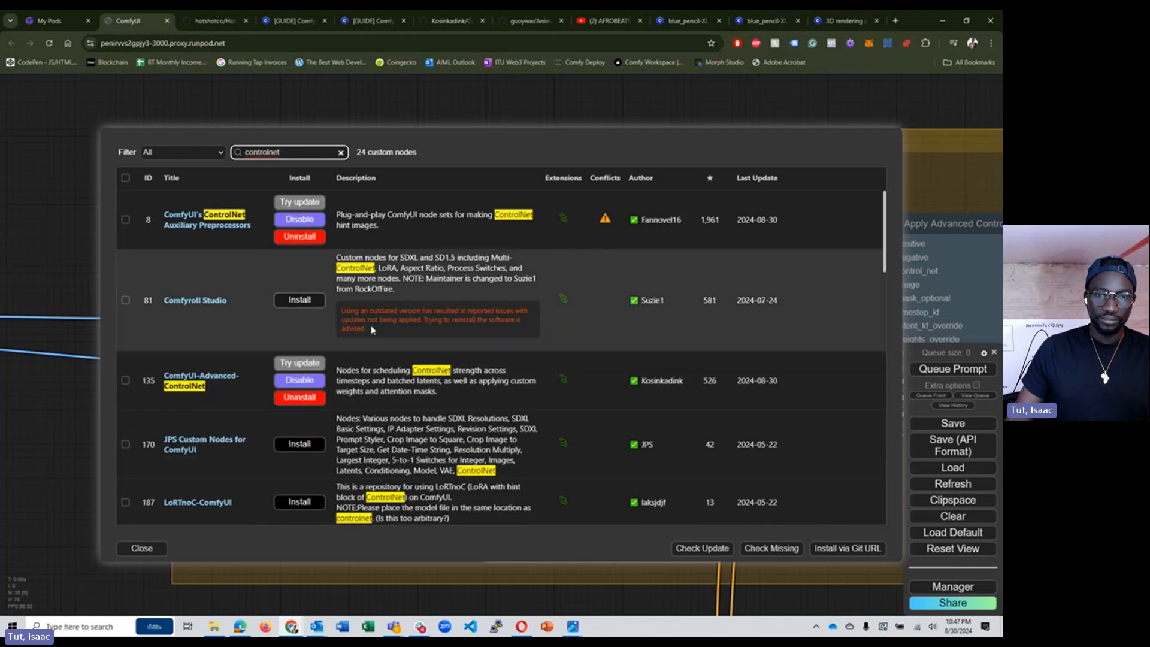
pyautogui.click(340, 152)
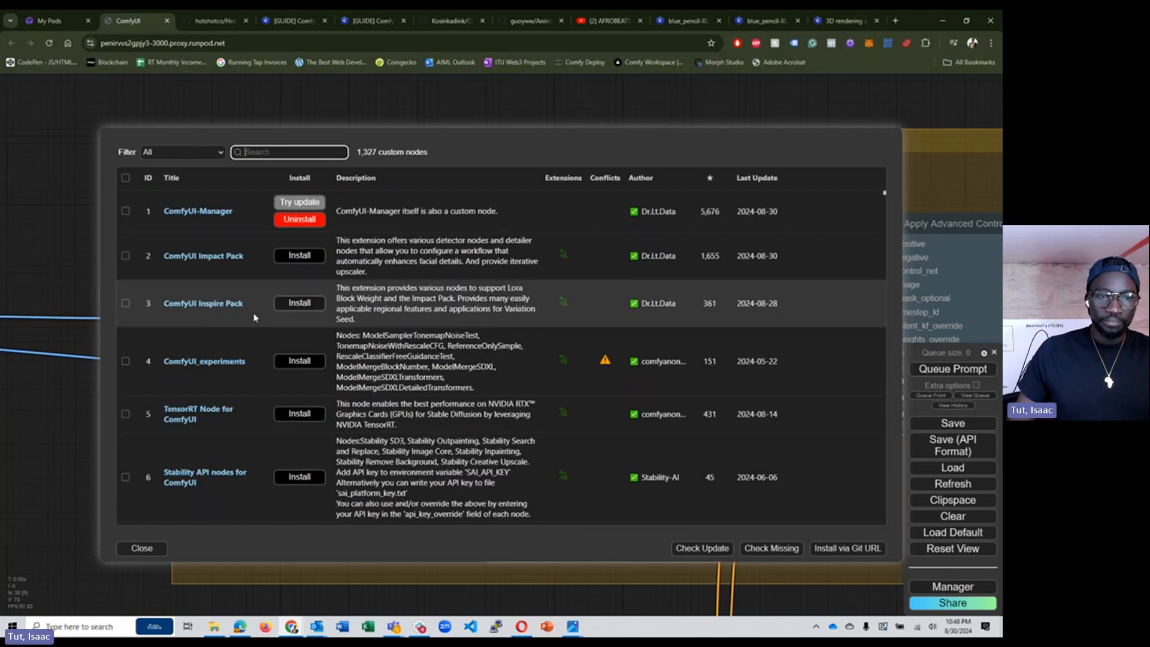
pyautogui.click(141, 548)
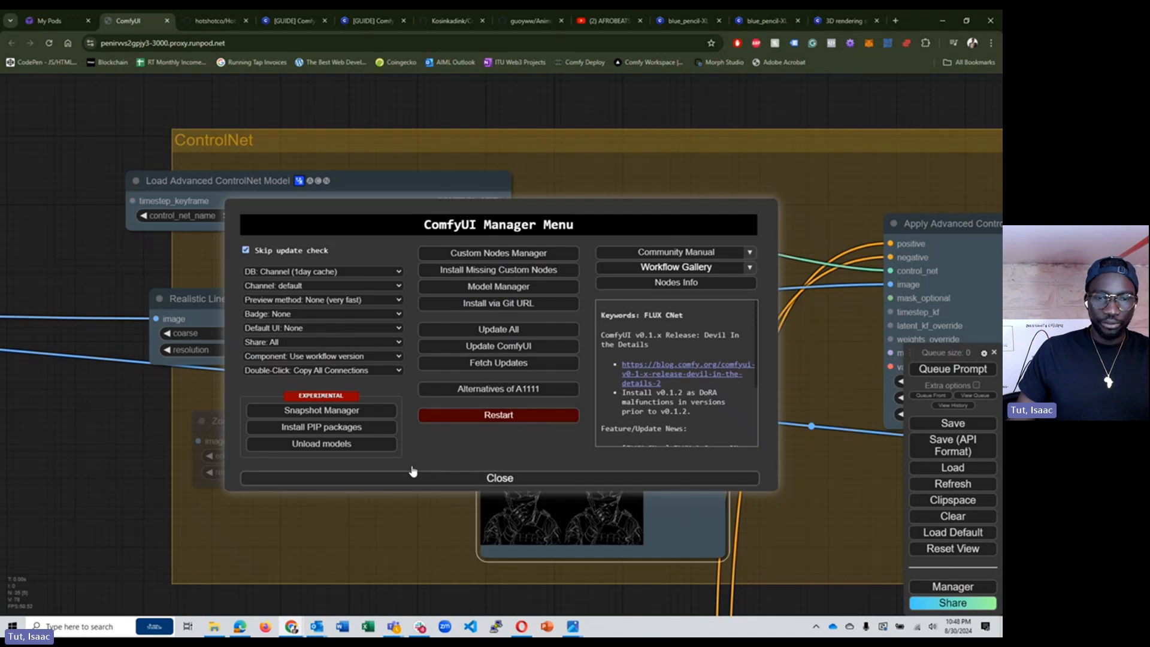
# Search the Model Manager for "controlnet", review the listed models down to the xinsir SDXL ones, and close the list.
pyautogui.click(514, 291)
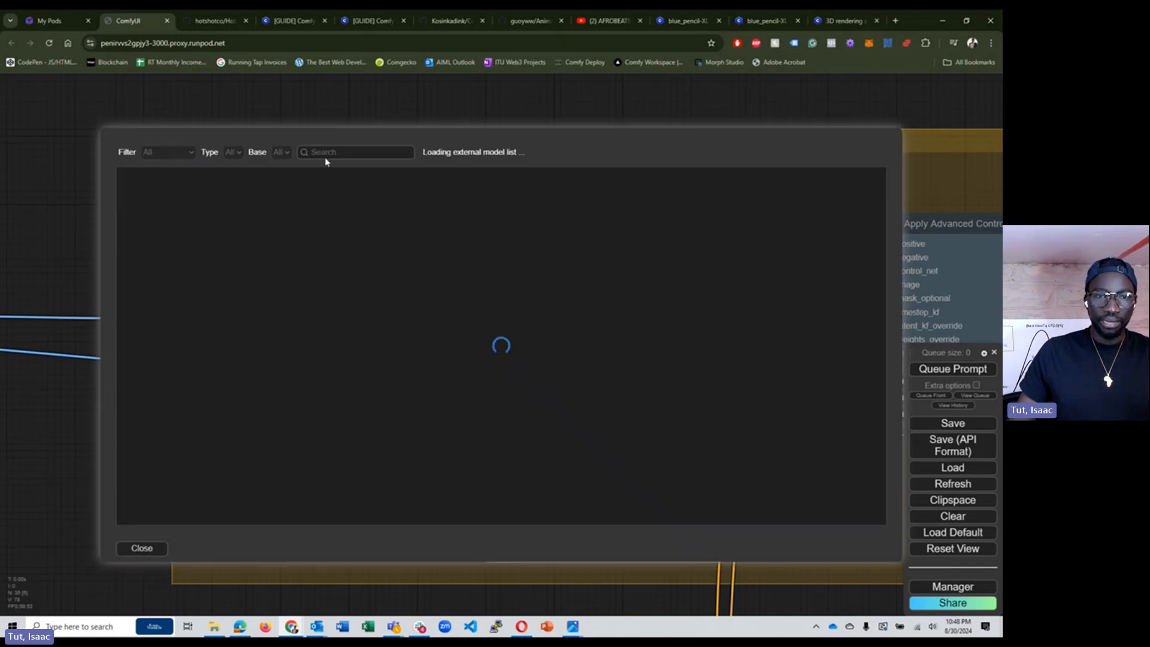
pyautogui.click(475, 152)
pyautogui.write('con')
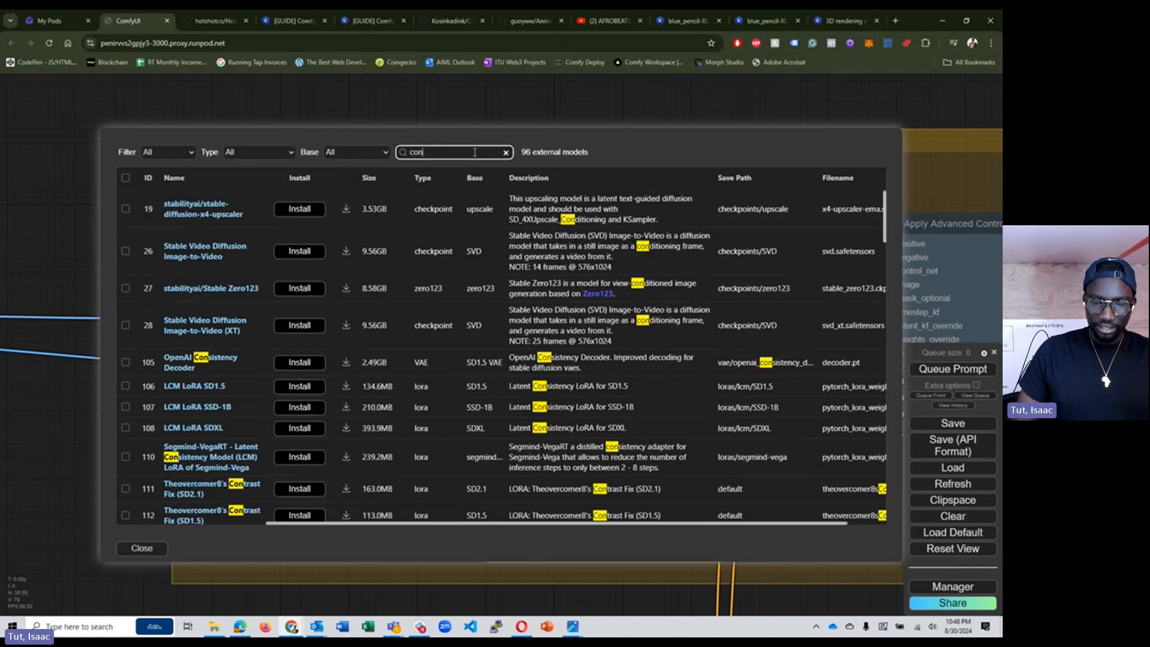
pyautogui.write('trolnet')
pyautogui.scroll(-4, 360, 299)
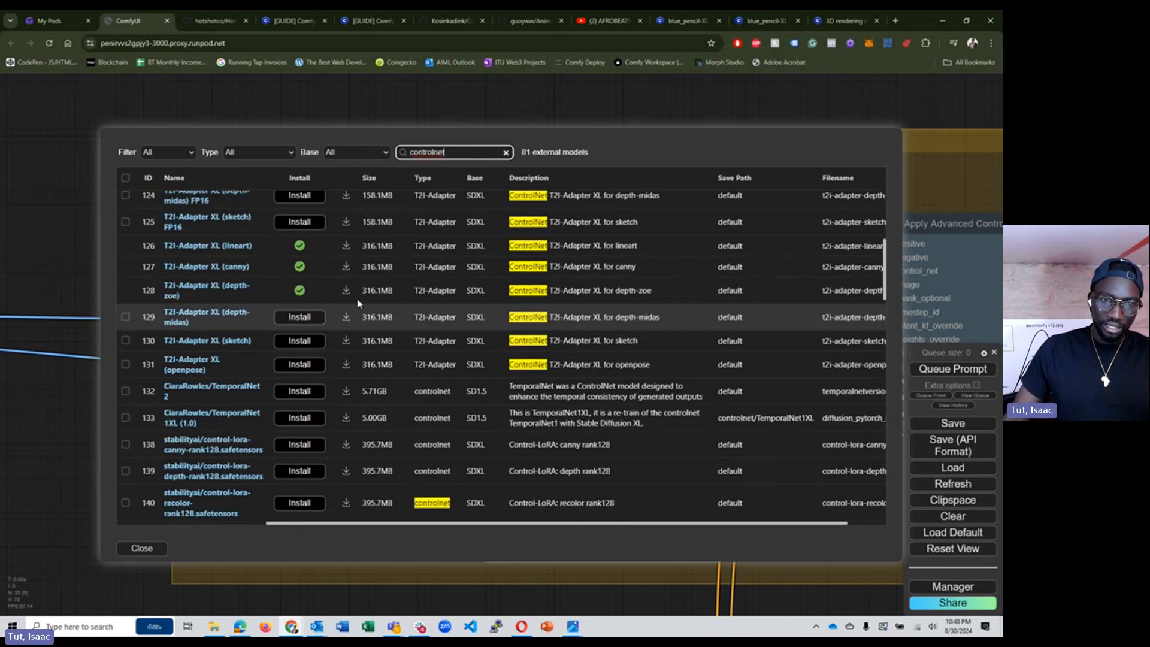
pyautogui.scroll(-10, 348, 360)
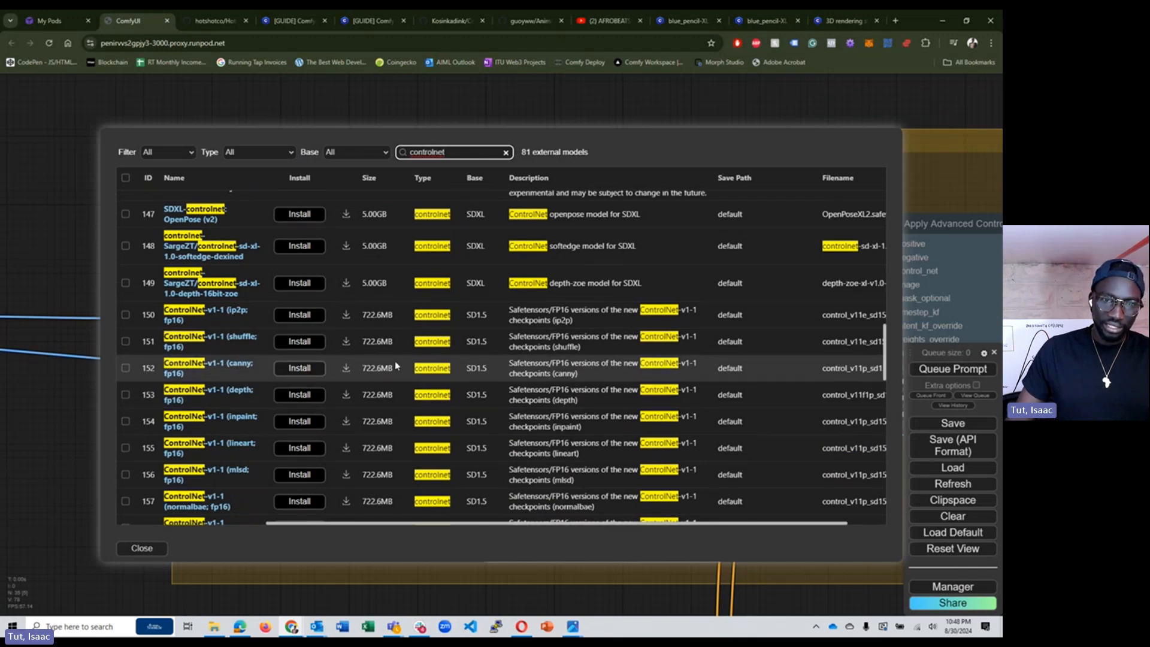
pyautogui.scroll(-15, 373, 384)
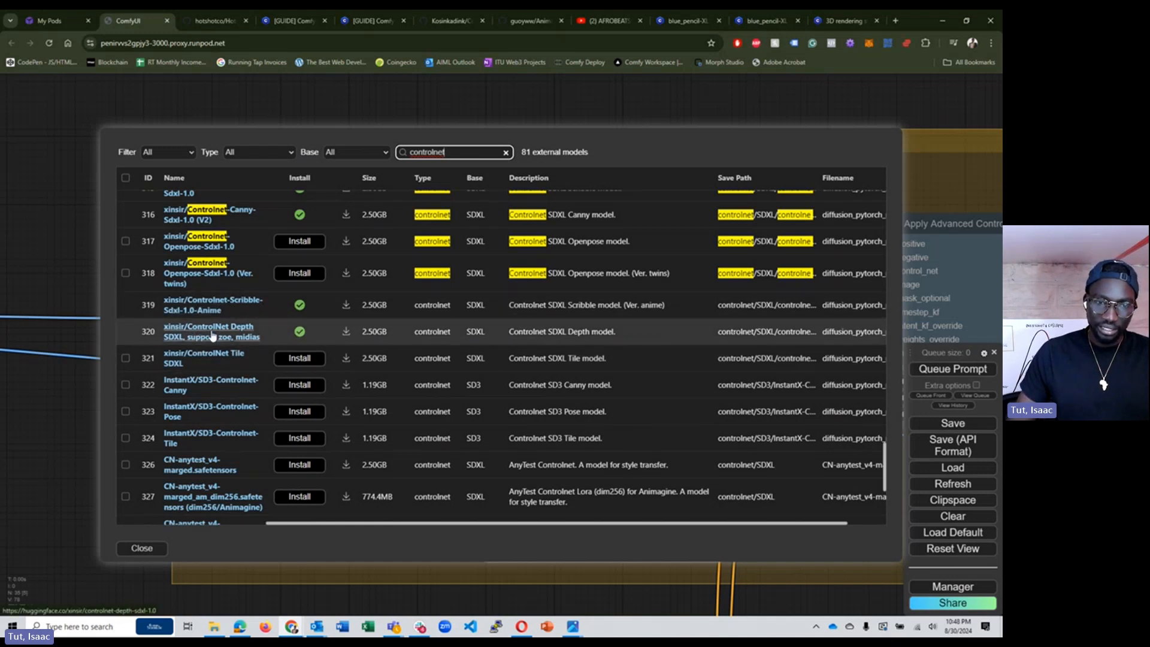
pyautogui.scroll(2, 213, 335)
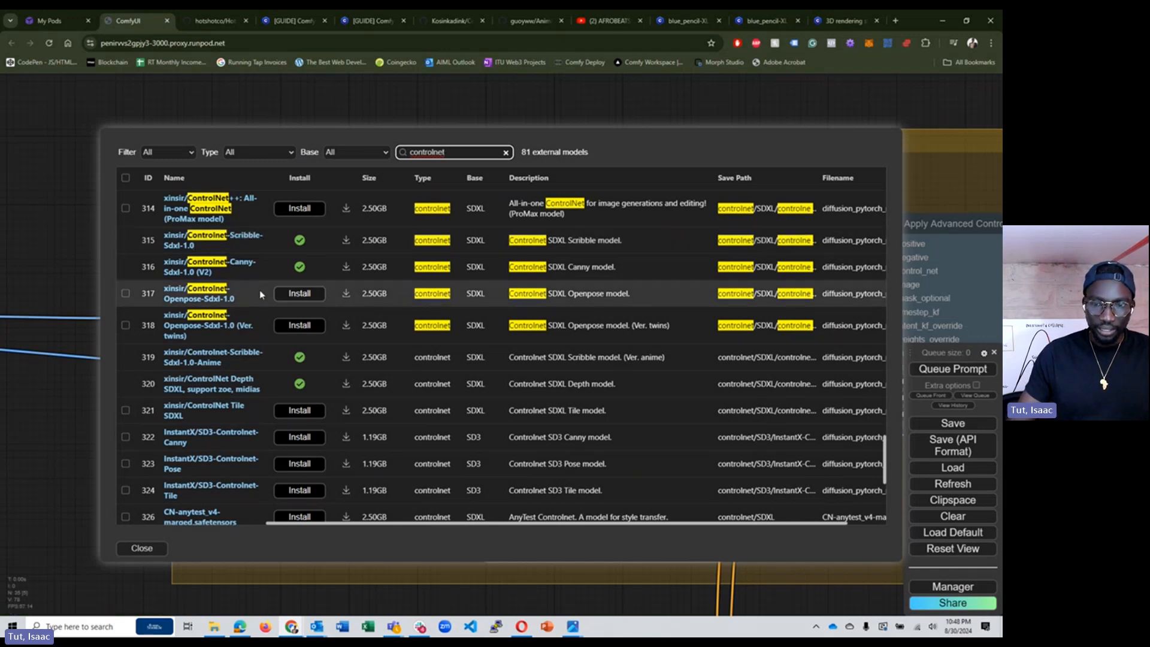
pyautogui.scroll(3, 260, 290)
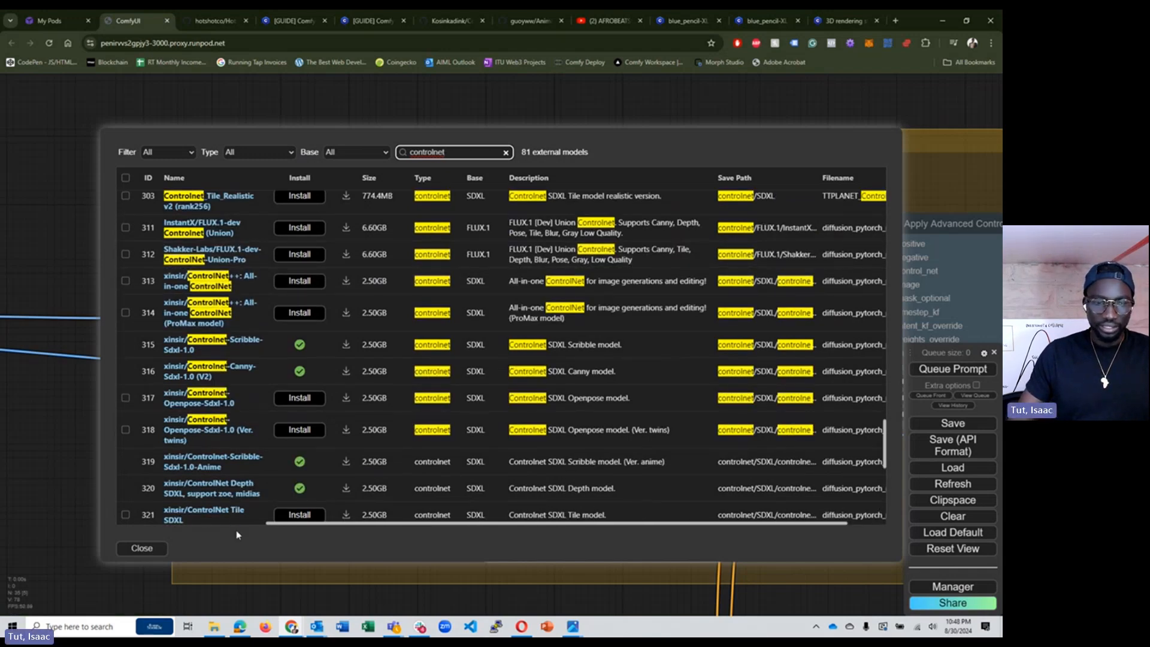
pyautogui.click(155, 550)
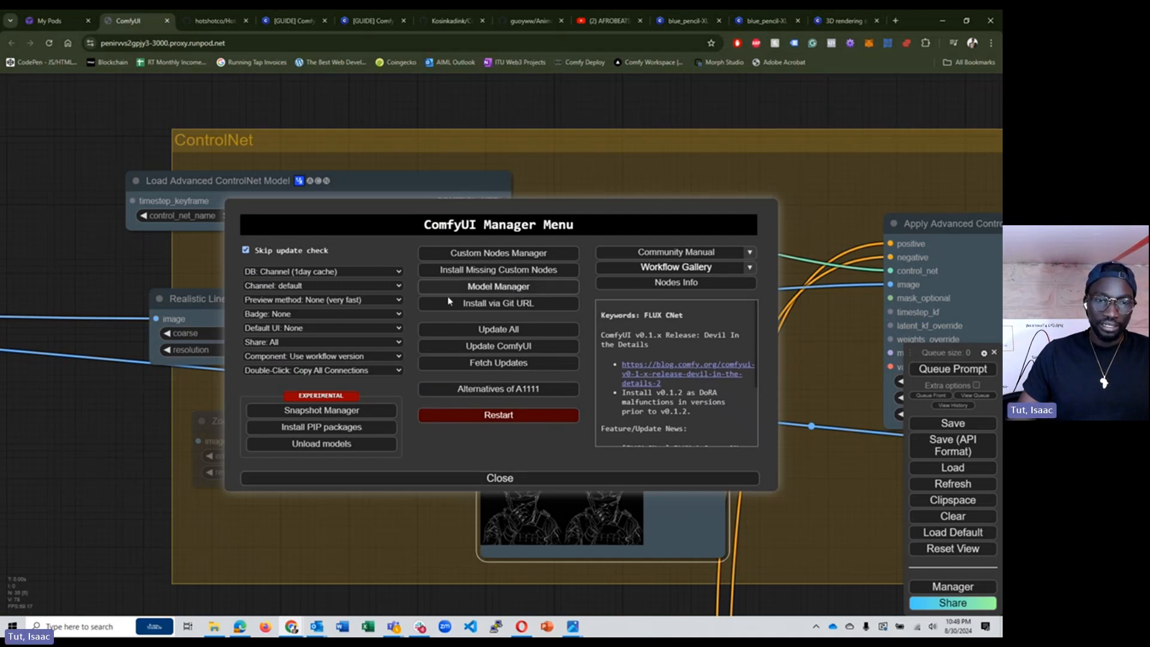
# Search the Custom Nodes Manager for "video" to find ComfyUI-VideoHelperSuite, then clear the search and close the list.
pyautogui.click(464, 252)
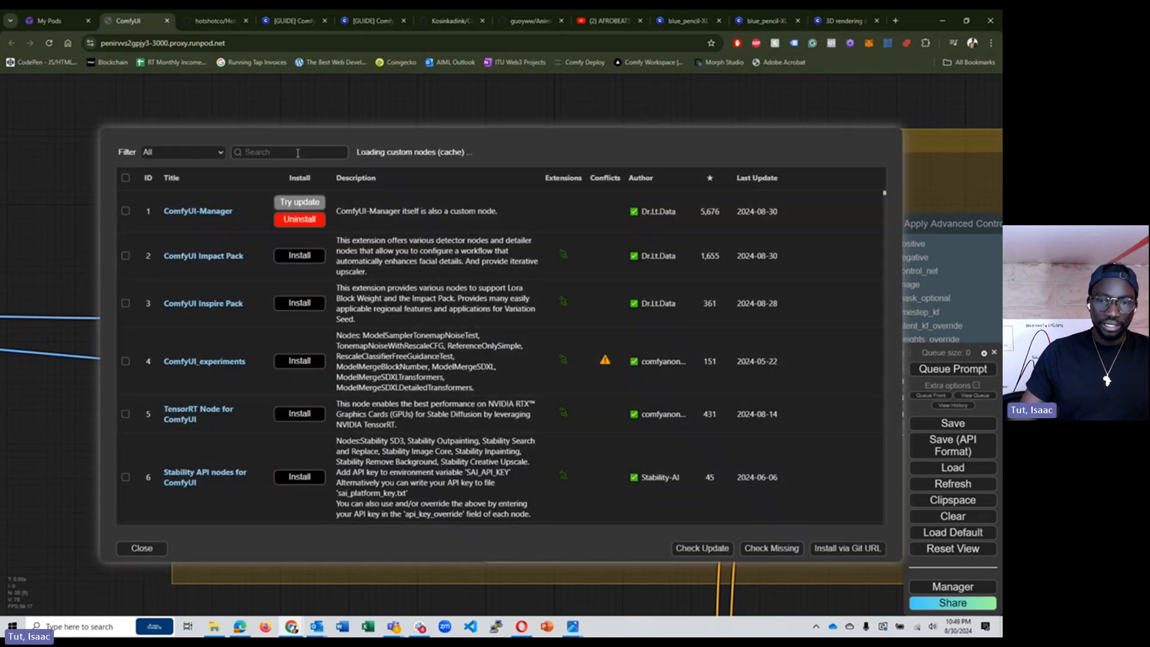
pyautogui.click(298, 153)
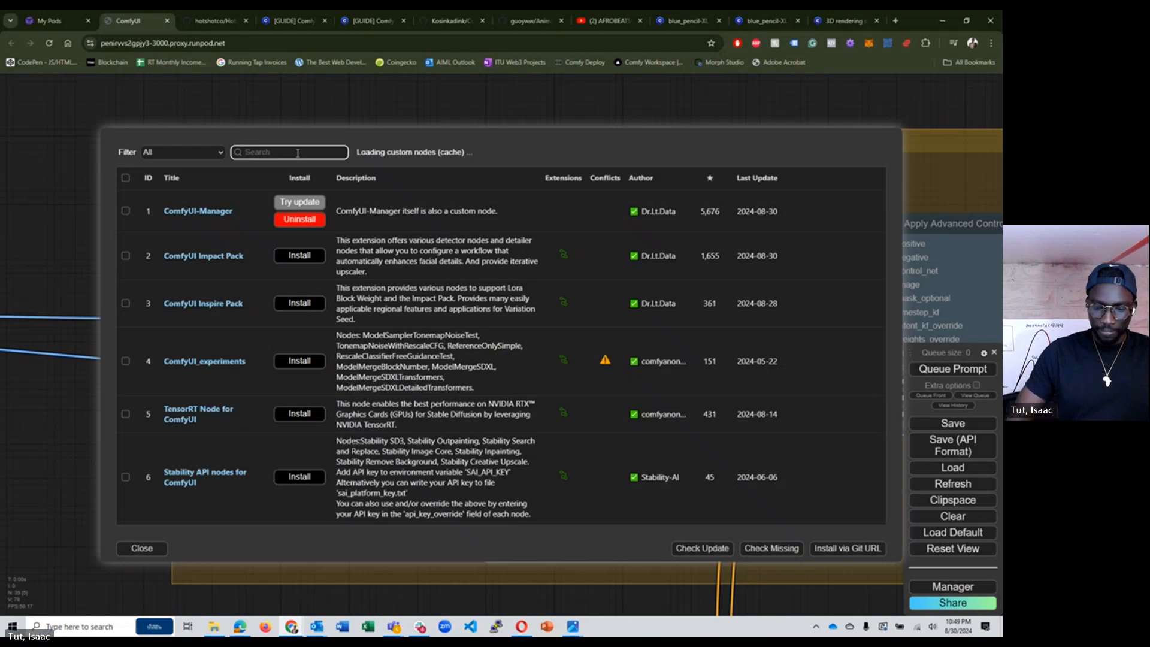
pyautogui.write('video')
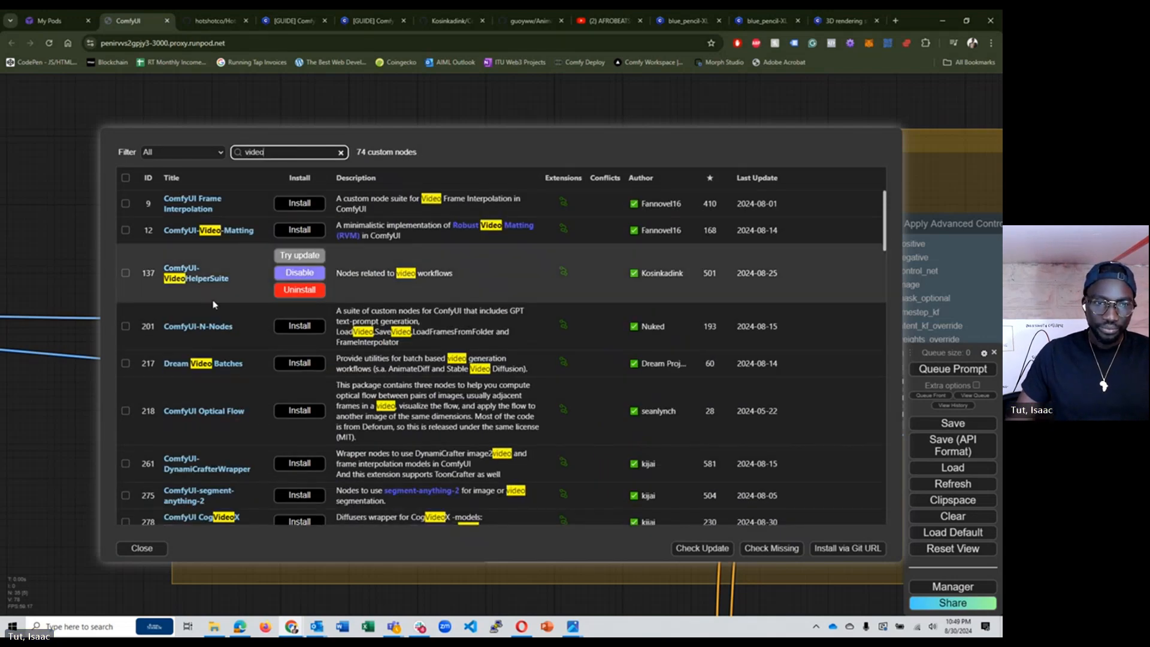
pyautogui.doubleClick(255, 153)
pyautogui.press('BackSpace')
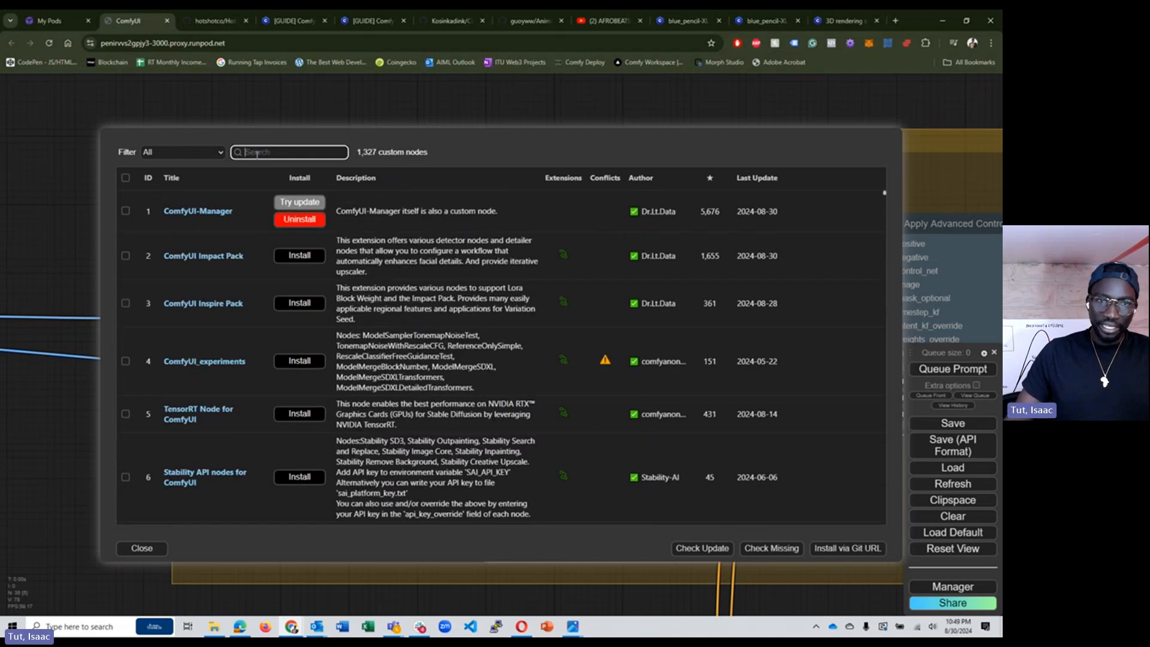
pyautogui.click(144, 548)
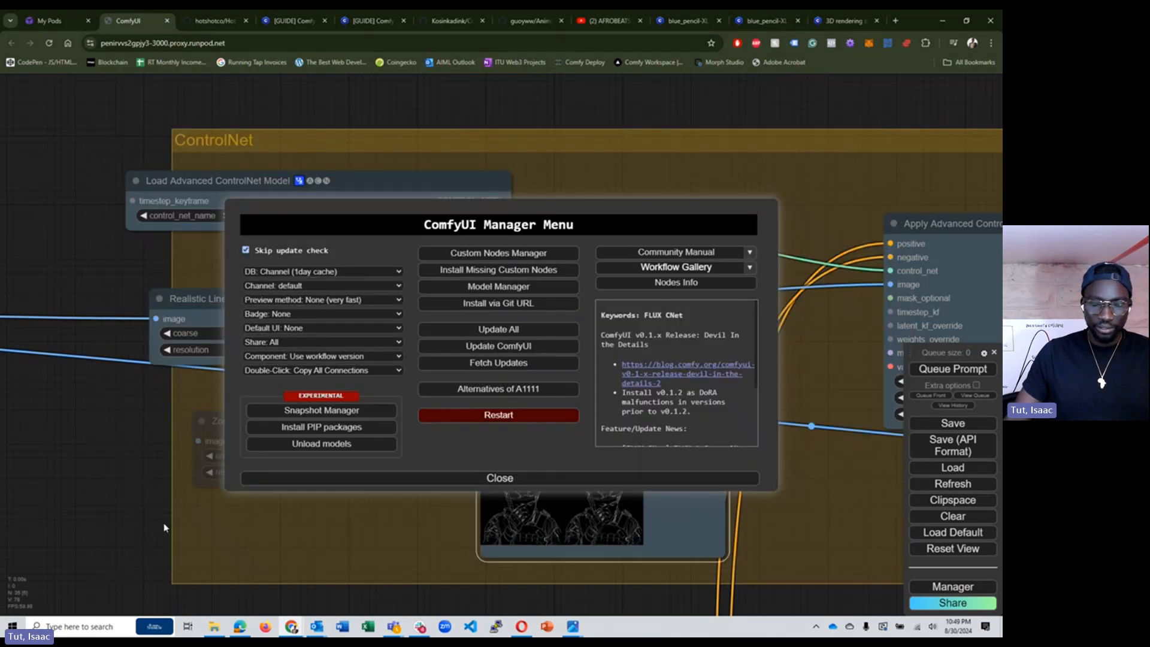
# Close the manager and follow the Apply Advanced ControlNet outputs to the SamplerCustom node in the Resample group.
pyautogui.click(442, 477)
pyautogui.scroll(-4, 443, 476)
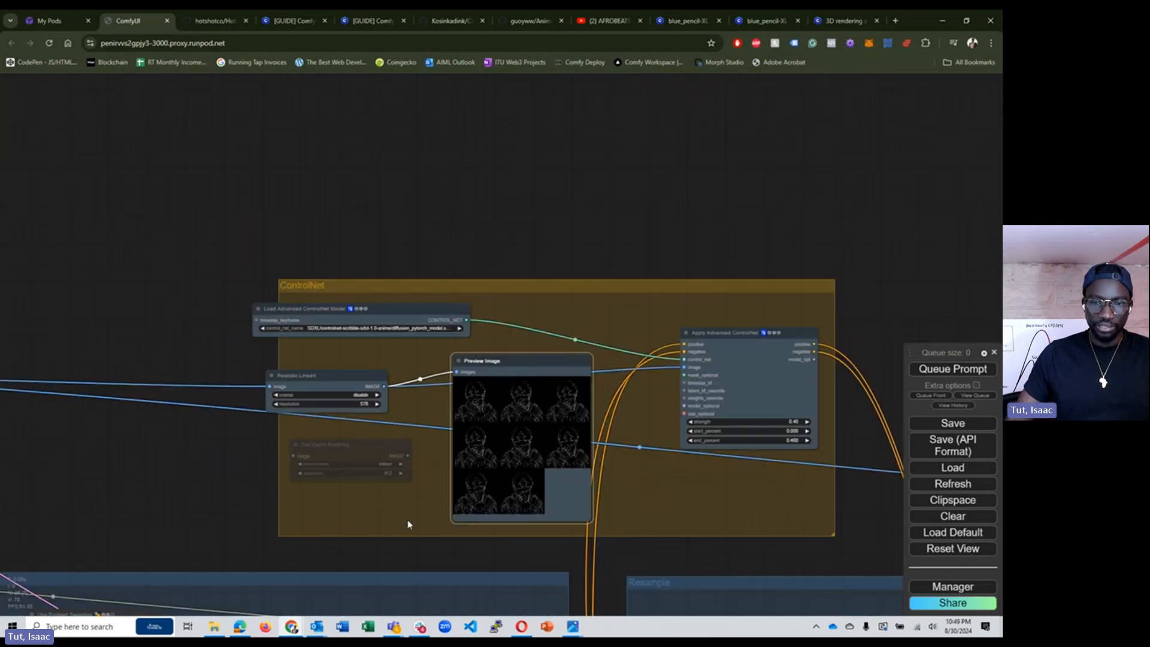
pyautogui.scroll(2, 395, 437)
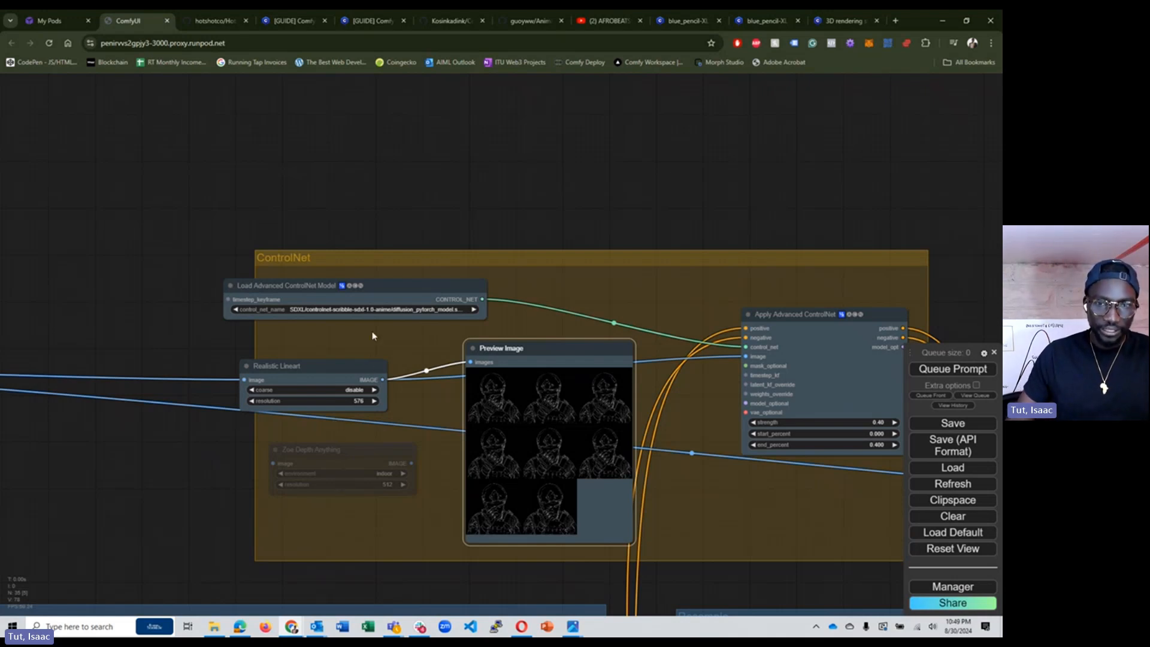
pyautogui.moveTo(308, 369); pyautogui.dragTo(323, 375)
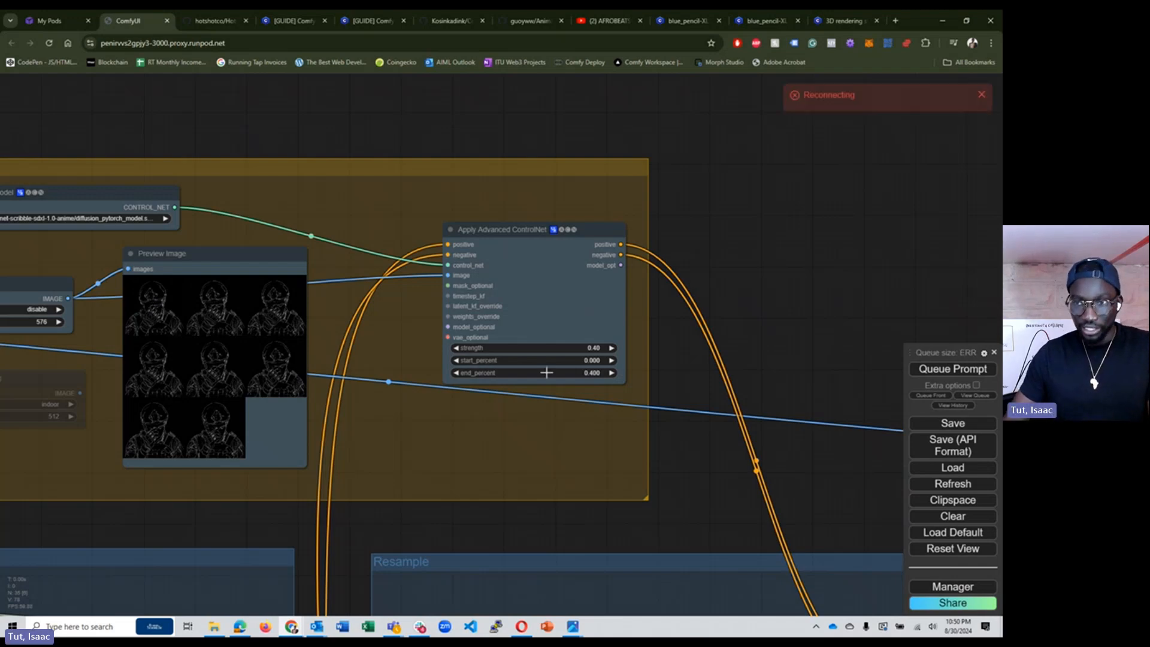
pyautogui.scroll(-4, 547, 372)
pyautogui.moveTo(648, 357); pyautogui.dragTo(506, 247)
pyautogui.scroll(5, 593, 431)
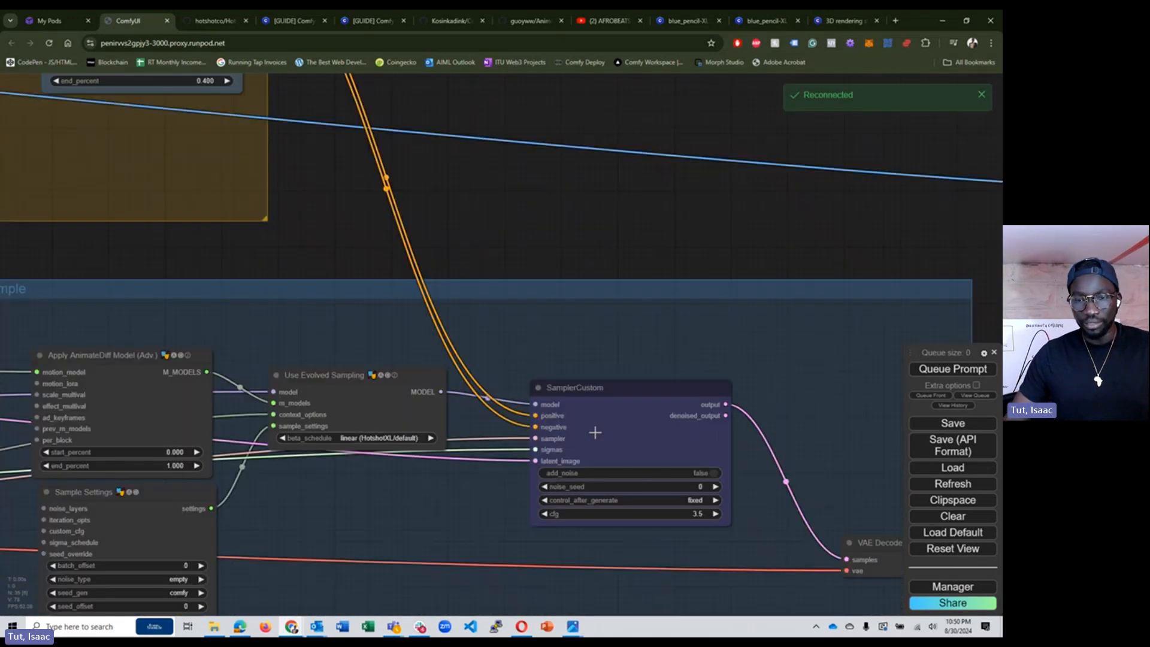
pyautogui.click(623, 416)
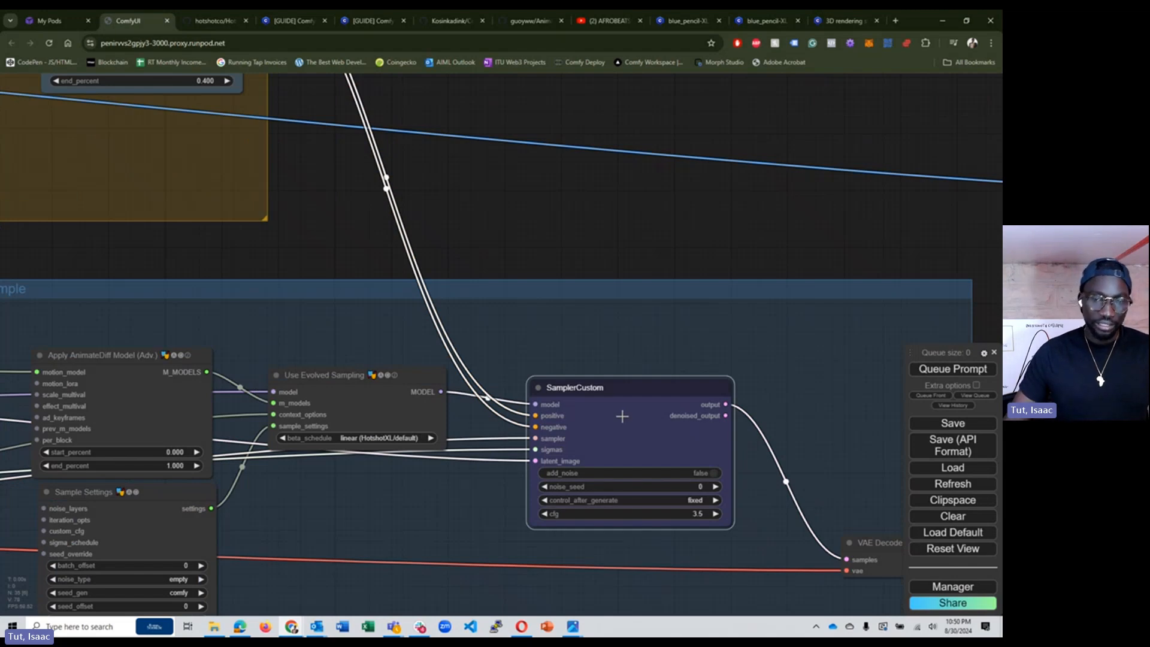
pyautogui.scroll(-5, 622, 416)
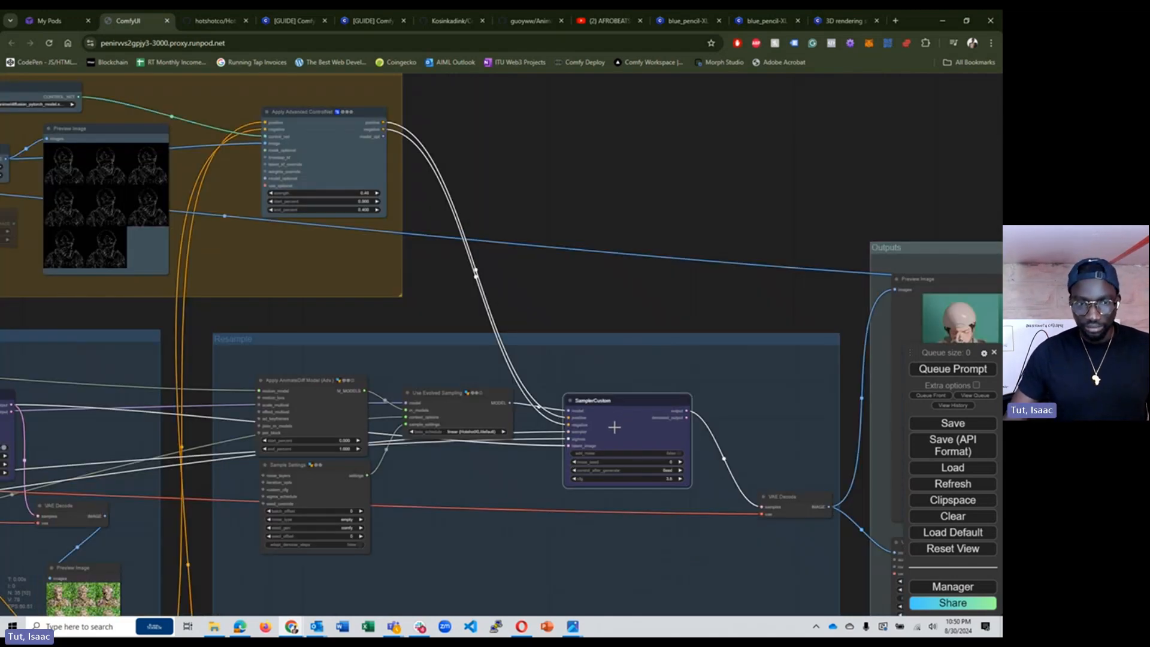
pyautogui.scroll(-6, 383, 370)
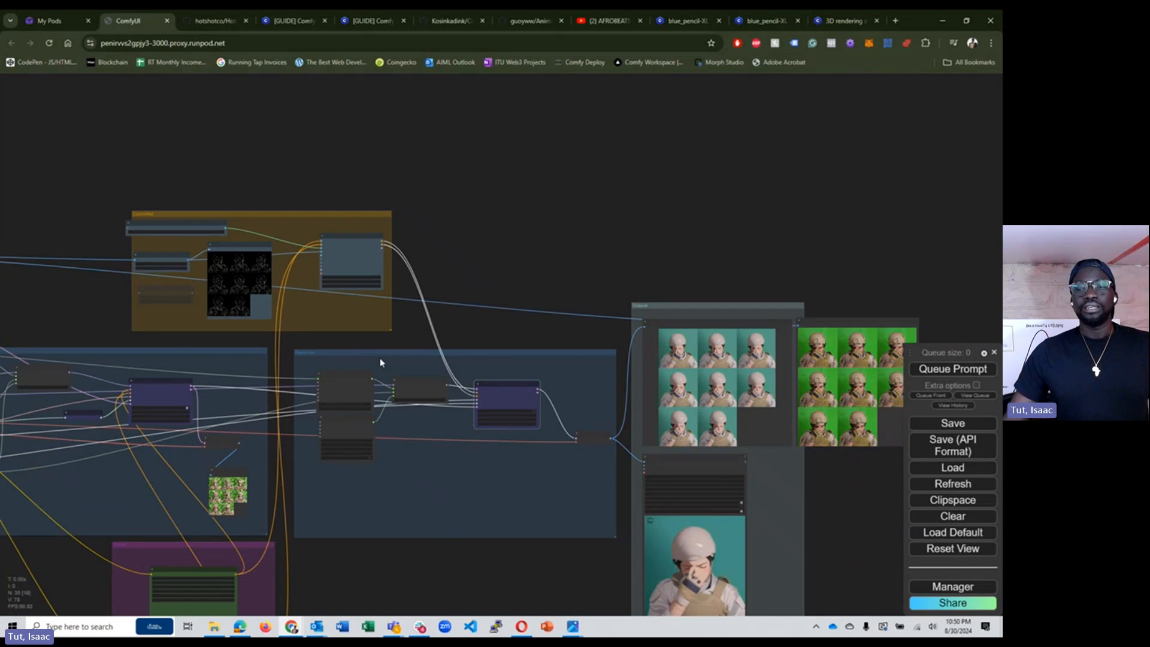
# Examine the ControlNet group and how the Unsample group's nodes connect to the prompt and Resample groups.
pyautogui.scroll(4, 239, 232)
pyautogui.scroll(1, 239, 233)
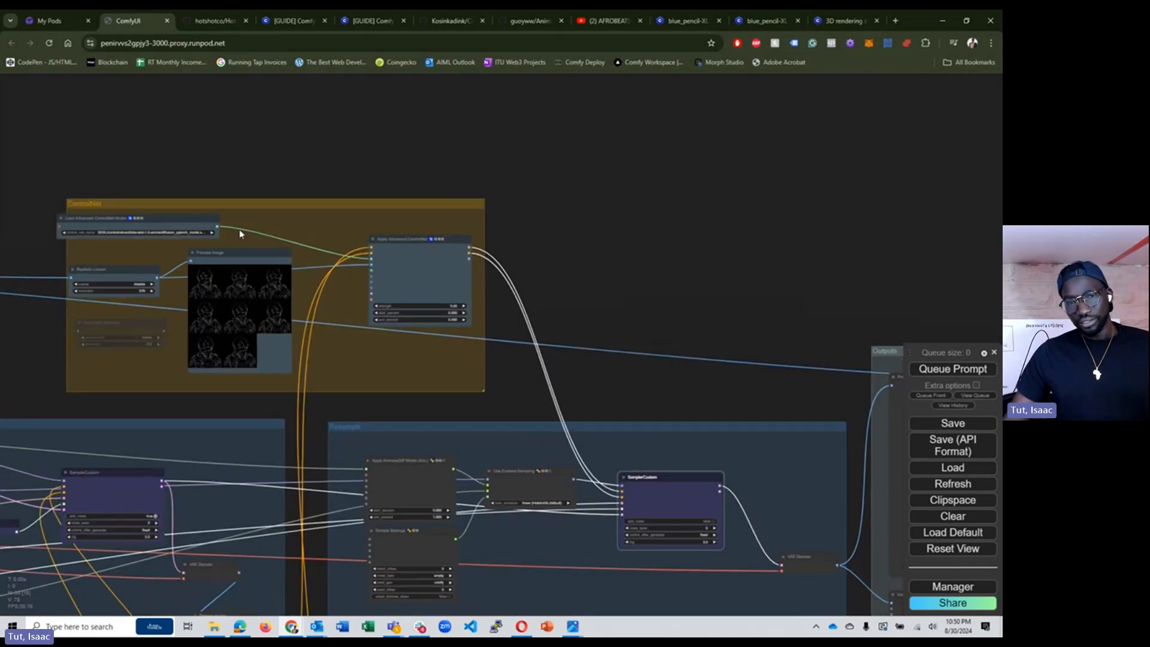
pyautogui.scroll(5, 239, 233)
pyautogui.scroll(-4, 364, 316)
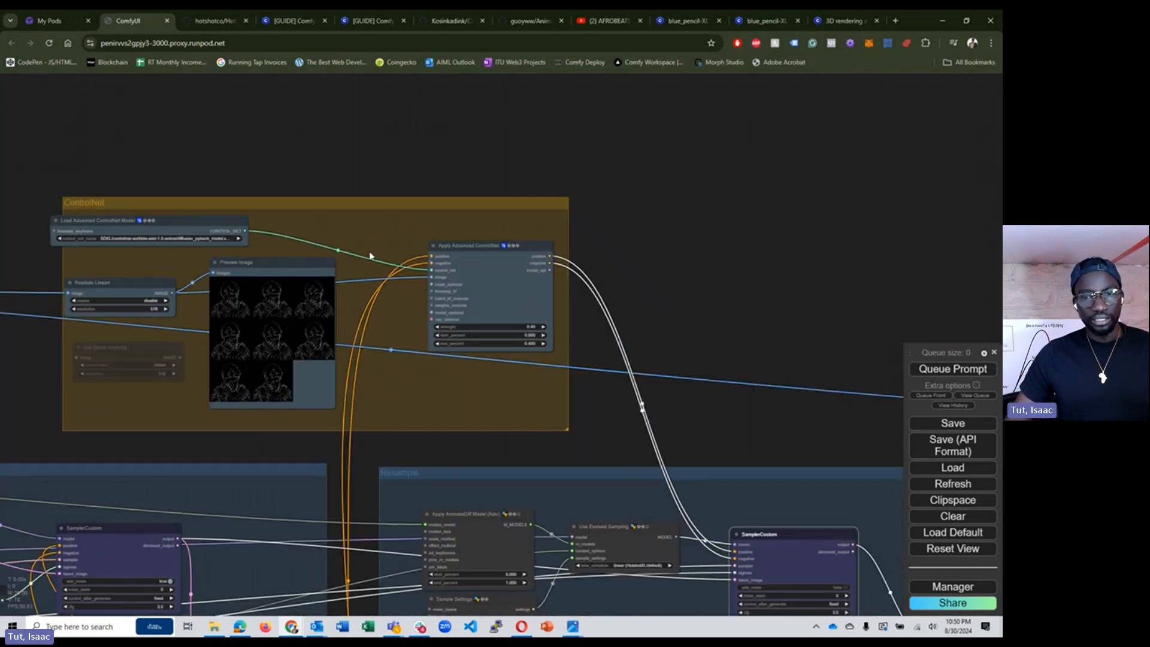
pyautogui.moveTo(290, 383); pyautogui.dragTo(470, 234)
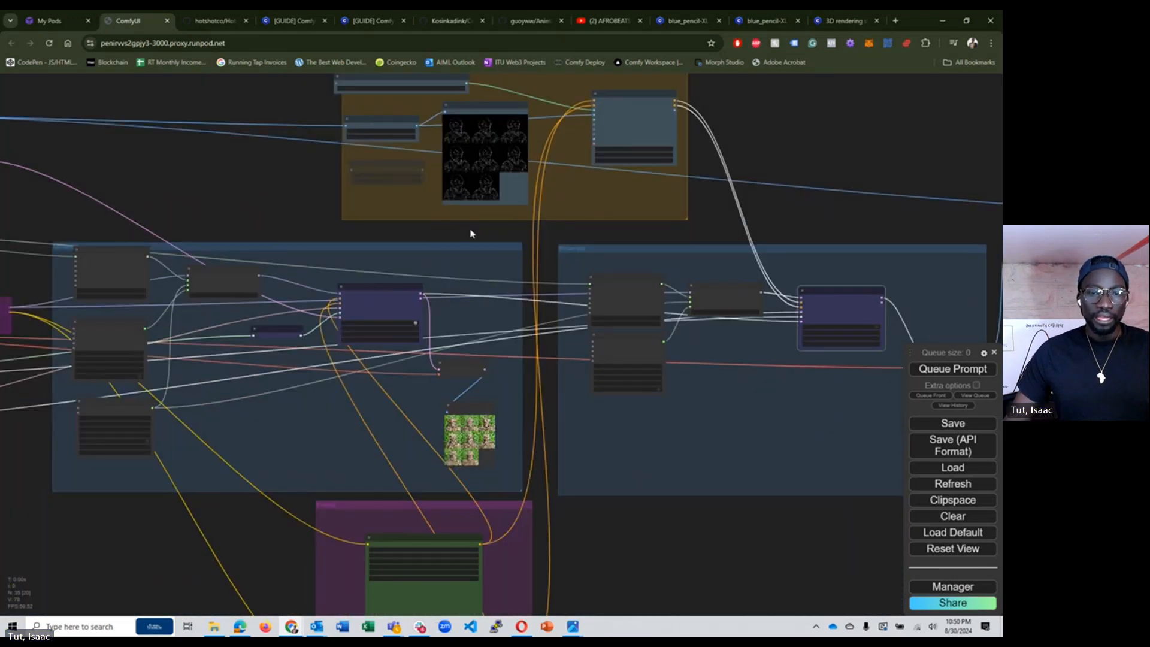
pyautogui.scroll(5, 246, 532)
pyautogui.scroll(1, 182, 509)
pyautogui.moveTo(182, 509); pyautogui.dragTo(367, 513)
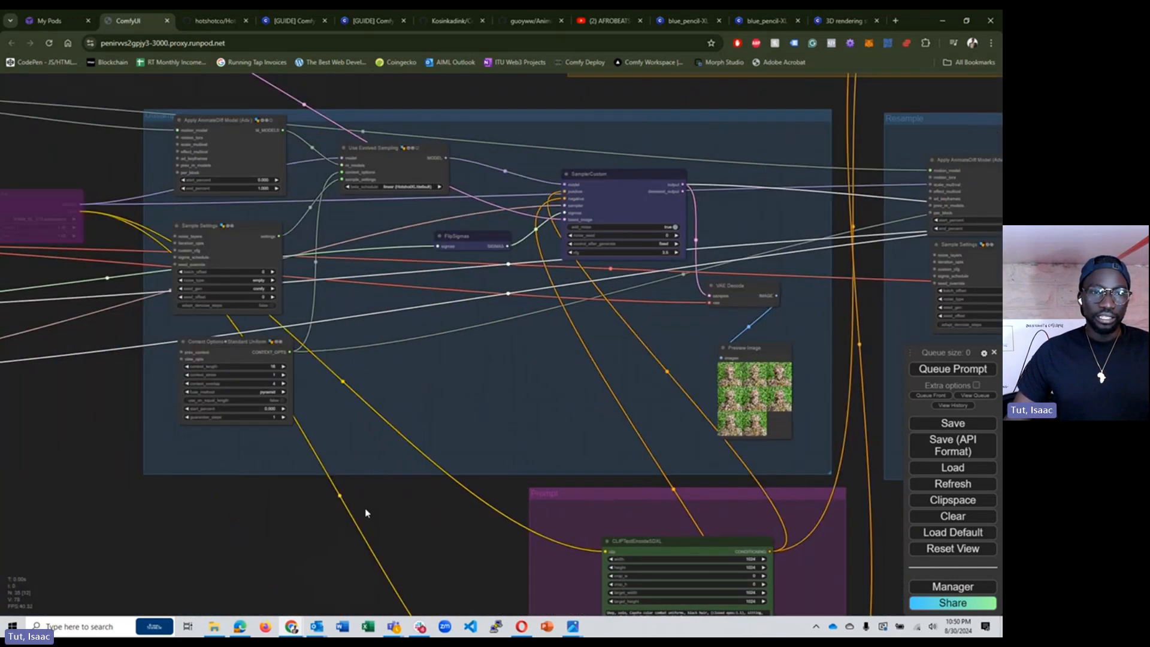
pyautogui.moveTo(119, 219); pyautogui.dragTo(216, 265)
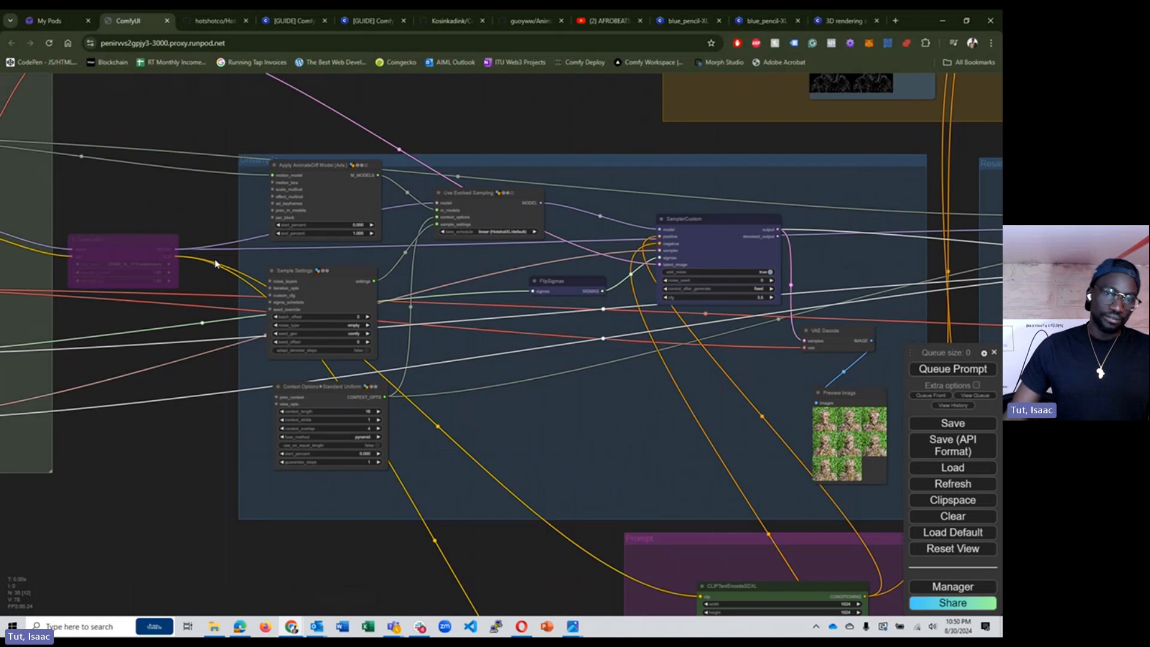
# Nudge the Use Evolved Sampling node in the Unsample group slightly down and to the left.
pyautogui.scroll(5, 216, 265)
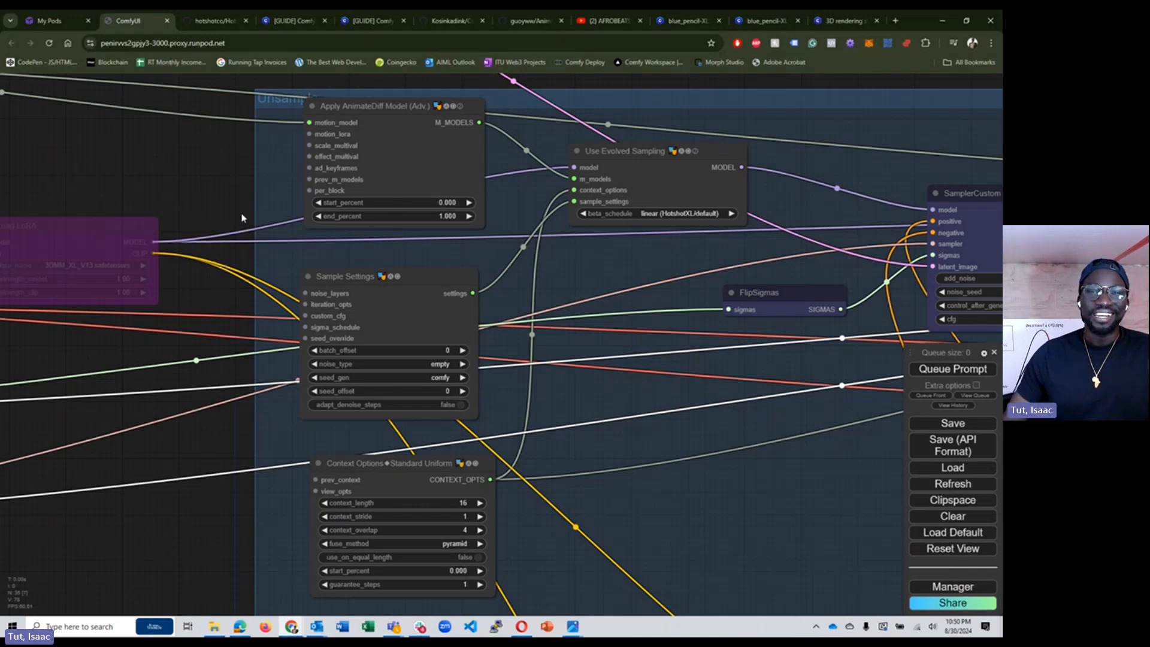
pyautogui.scroll(-3, 241, 218)
pyautogui.moveTo(484, 173); pyautogui.dragTo(479, 190)
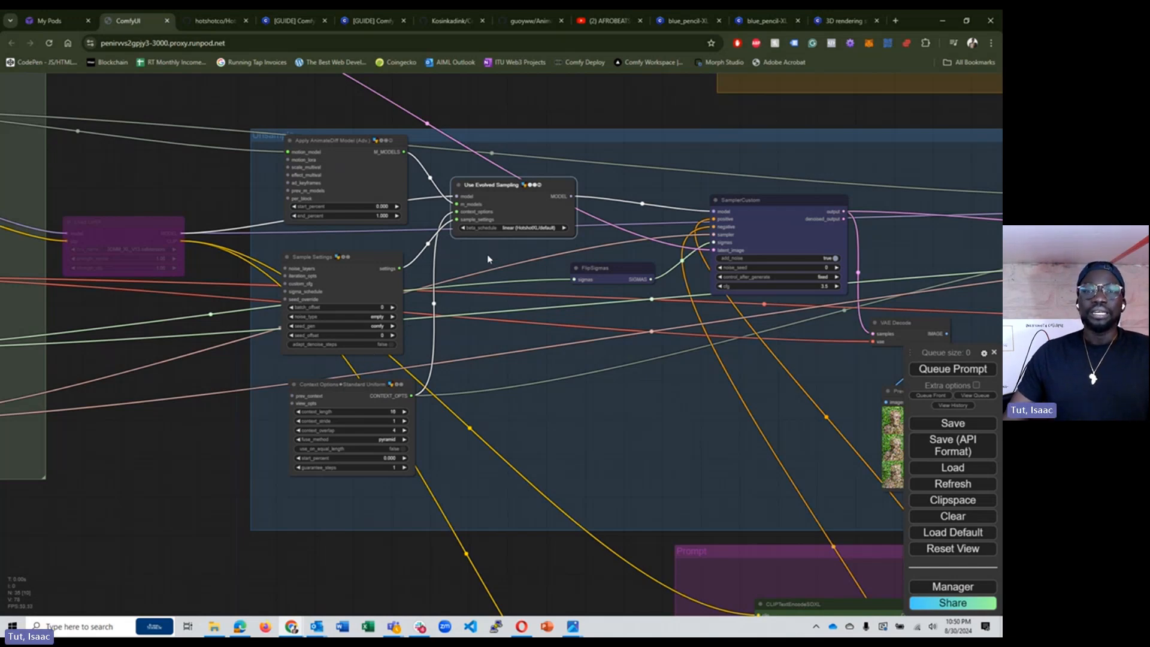
pyautogui.scroll(3, 509, 192)
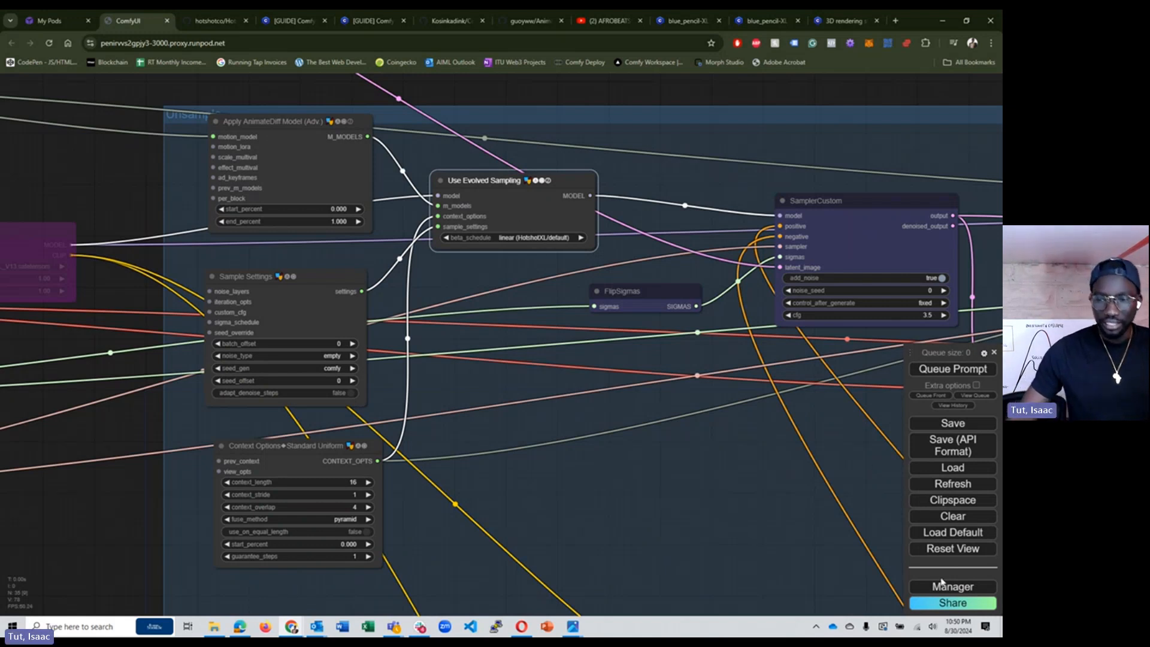
# Search the Custom Nodes Manager for "animatedi" to find AnimateDiff Evolved, then close the list.
pyautogui.click(953, 586)
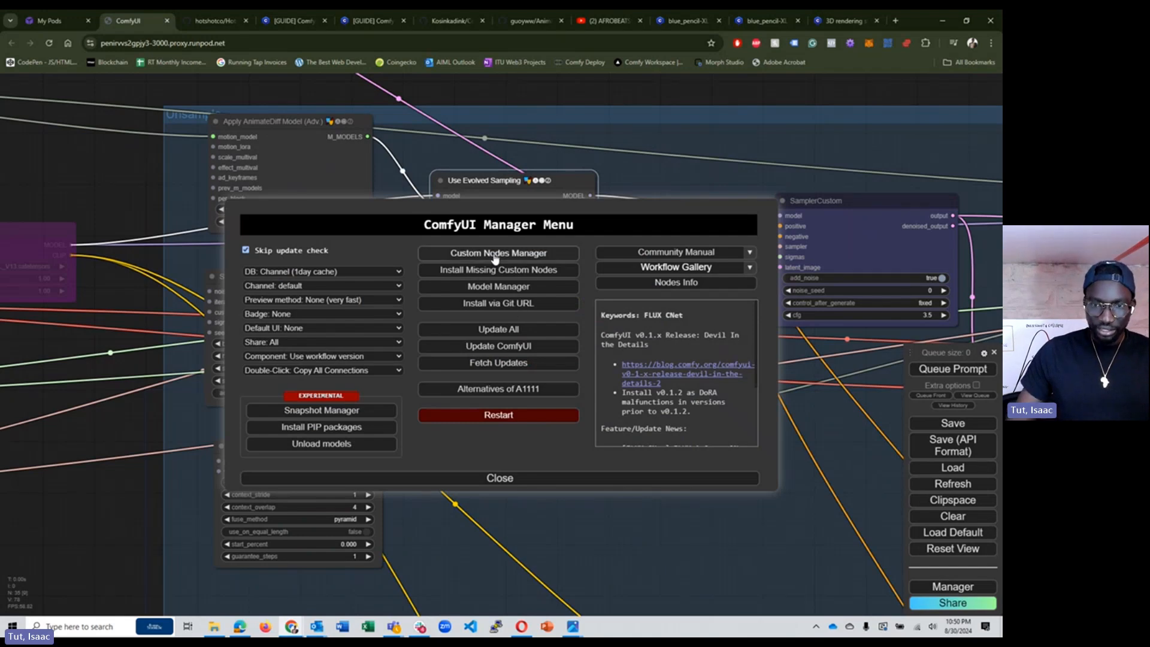
pyautogui.click(496, 263)
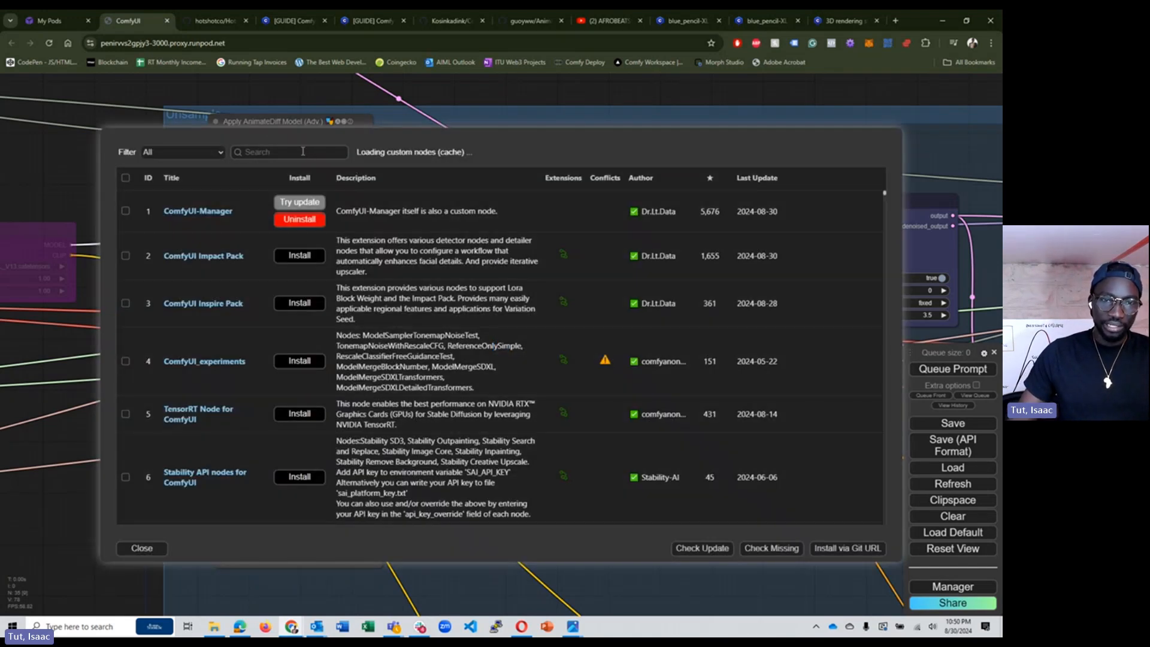
pyautogui.click(302, 152)
pyautogui.write('anima')
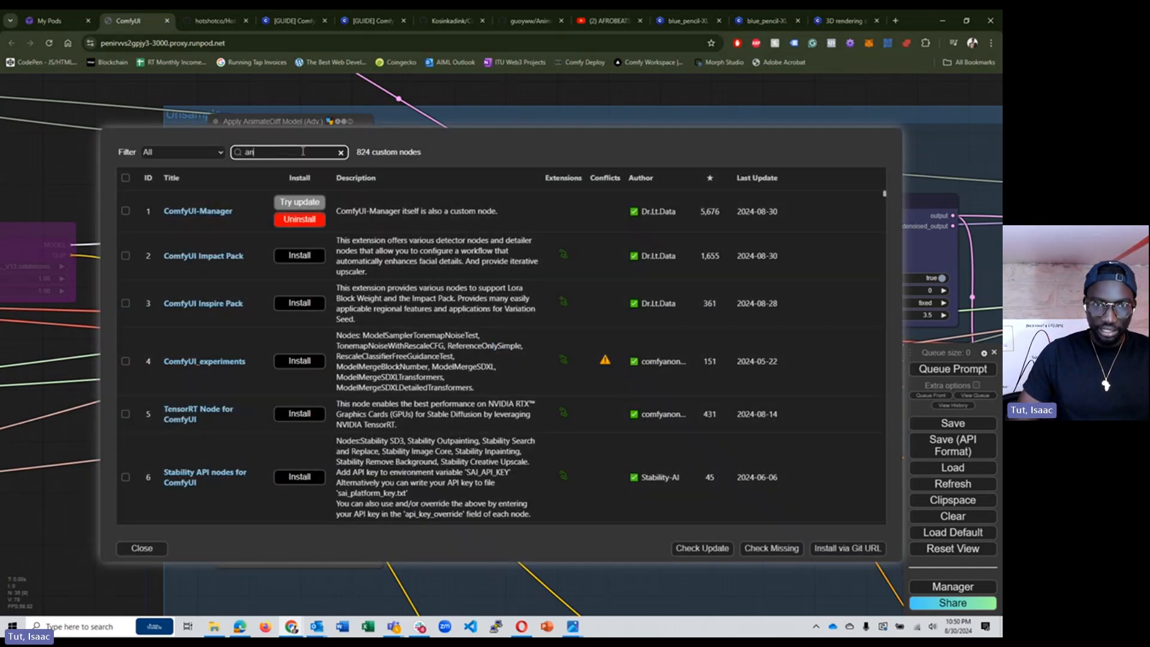
pyautogui.write('tedi')
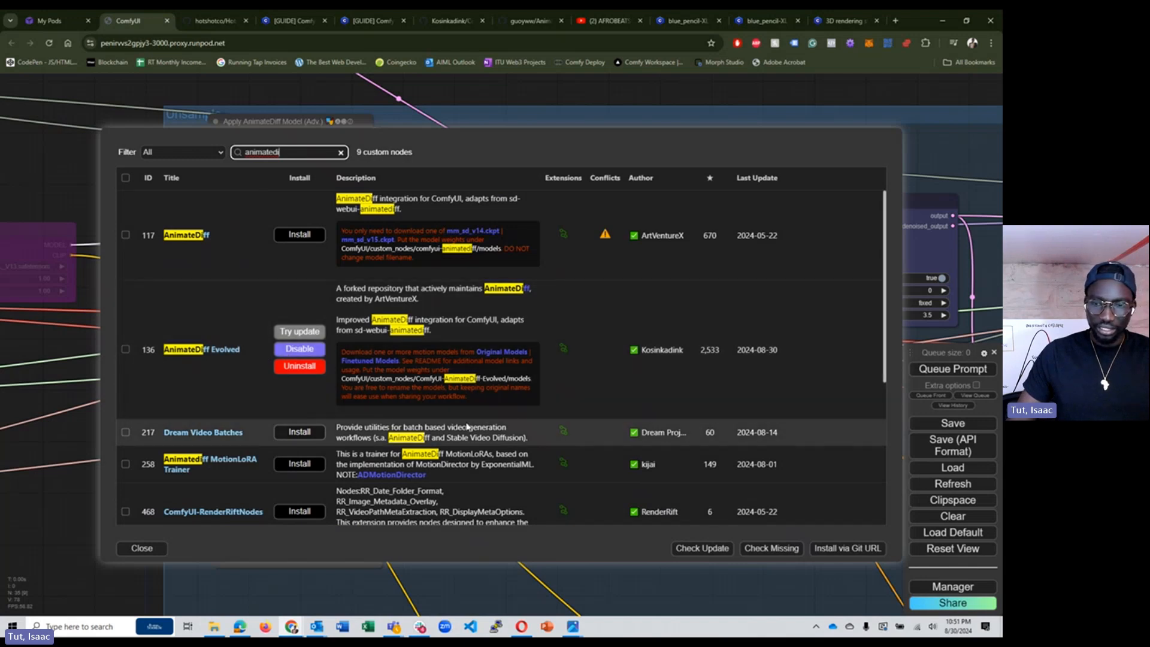
pyautogui.click(142, 549)
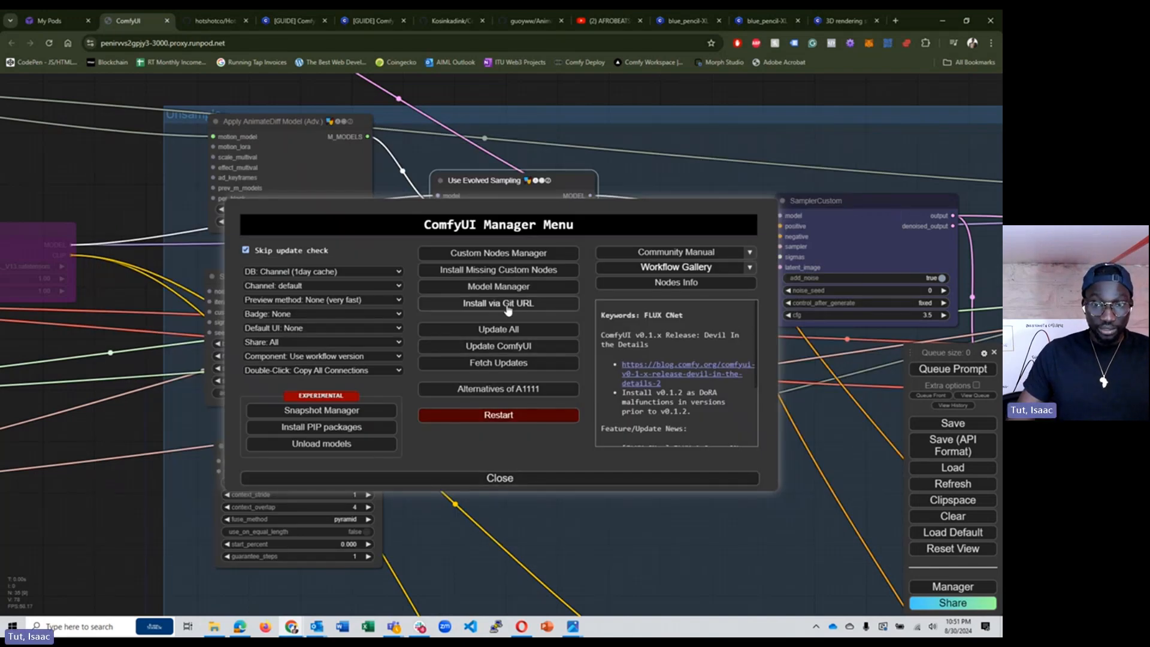
# Search the Model Manager for "animatediff", review the listed motion models and motion LoRAs, and close the manager.
pyautogui.click(500, 285)
pyautogui.click(439, 150)
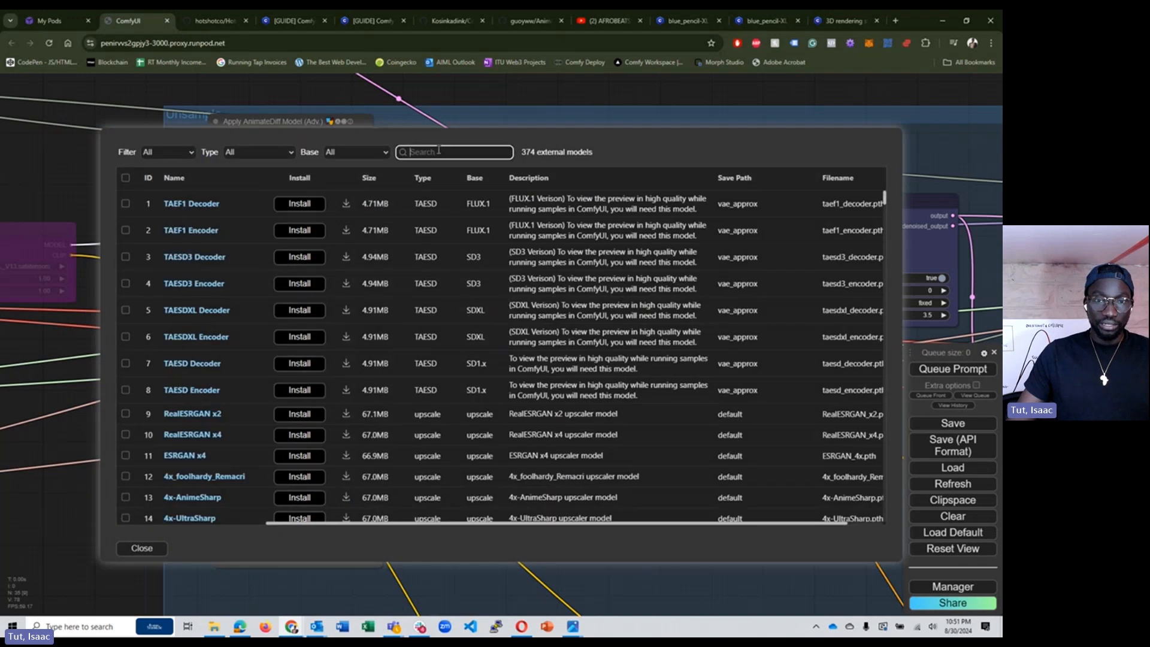
pyautogui.write('animated')
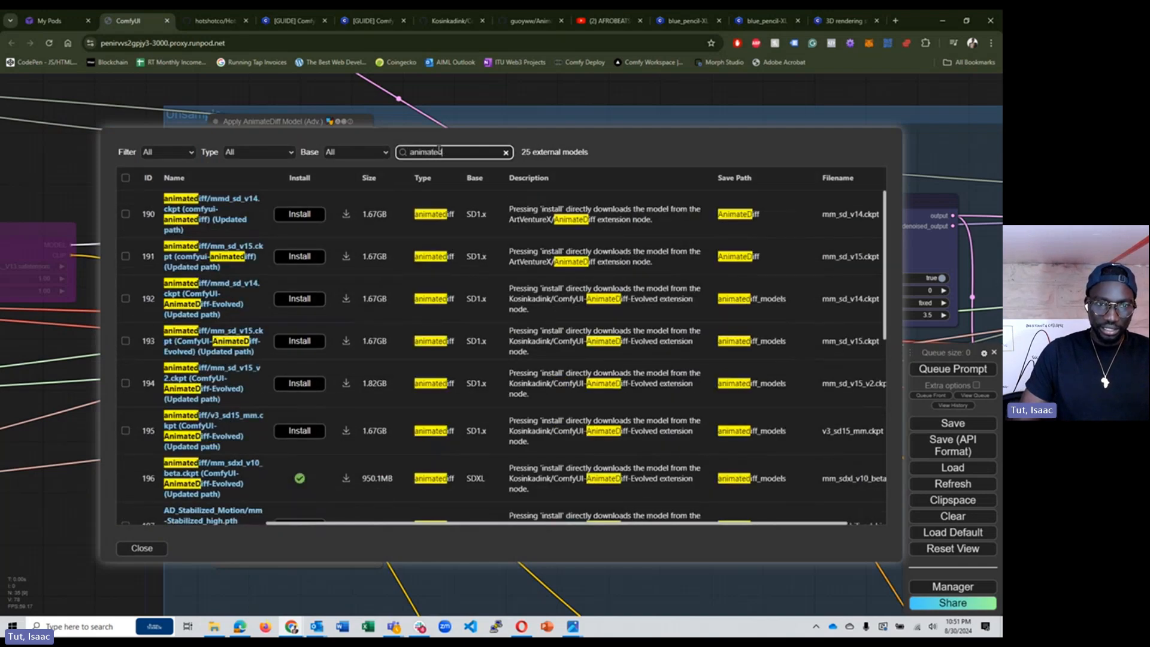
pyautogui.write('iff')
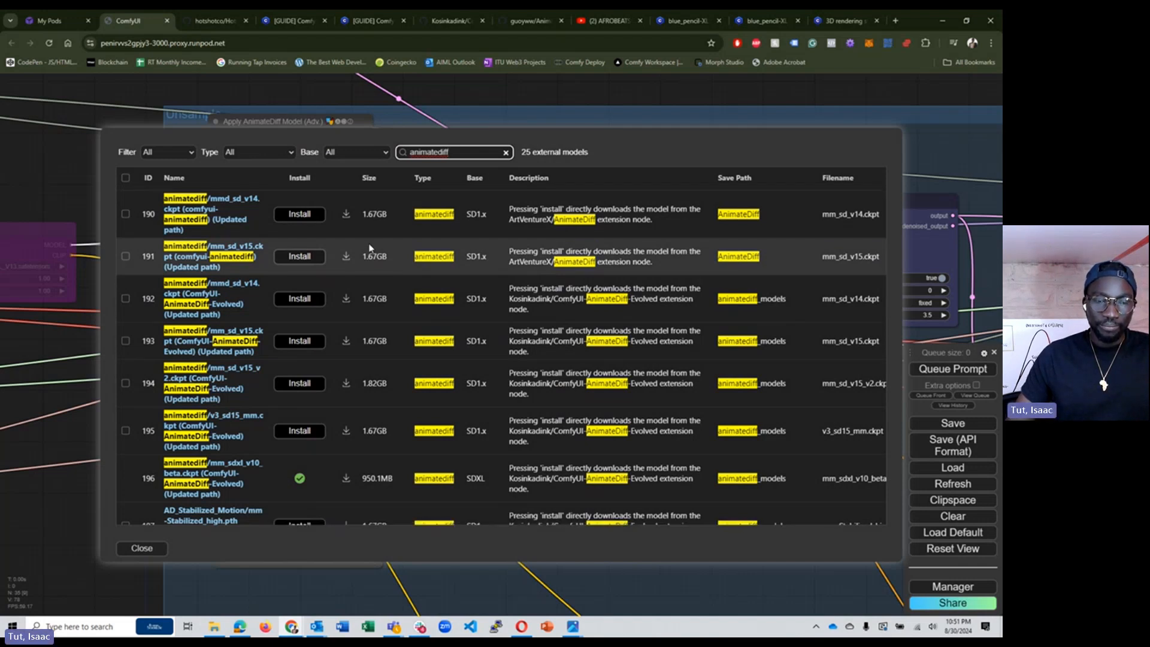
pyautogui.scroll(-3, 369, 248)
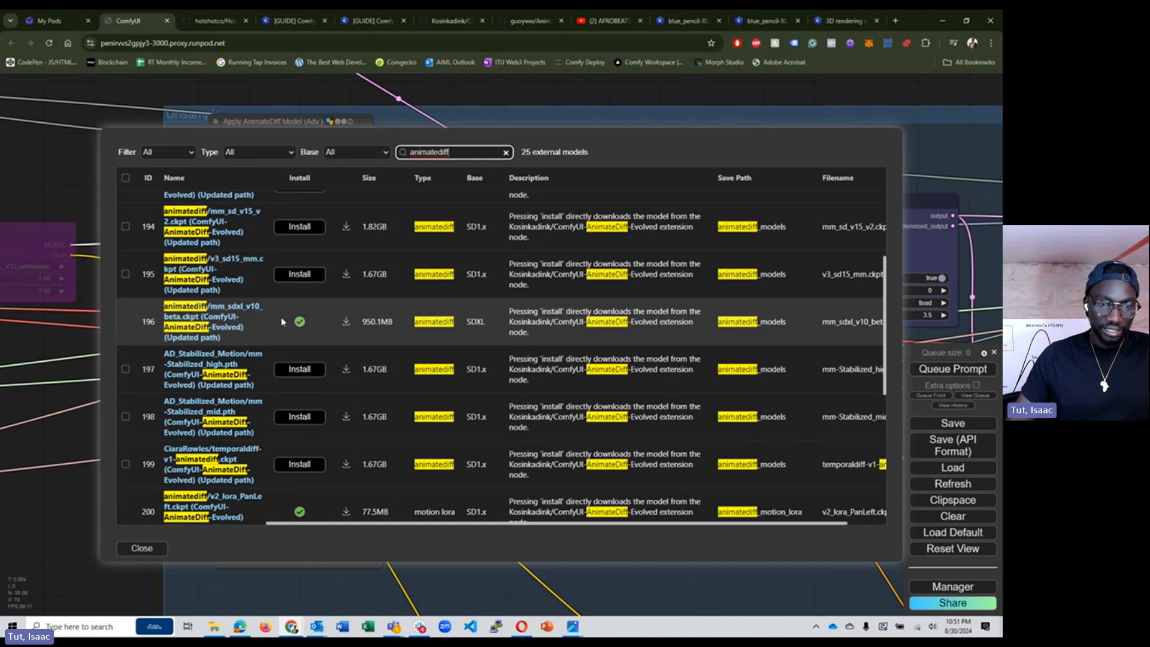
pyautogui.scroll(-3, 366, 359)
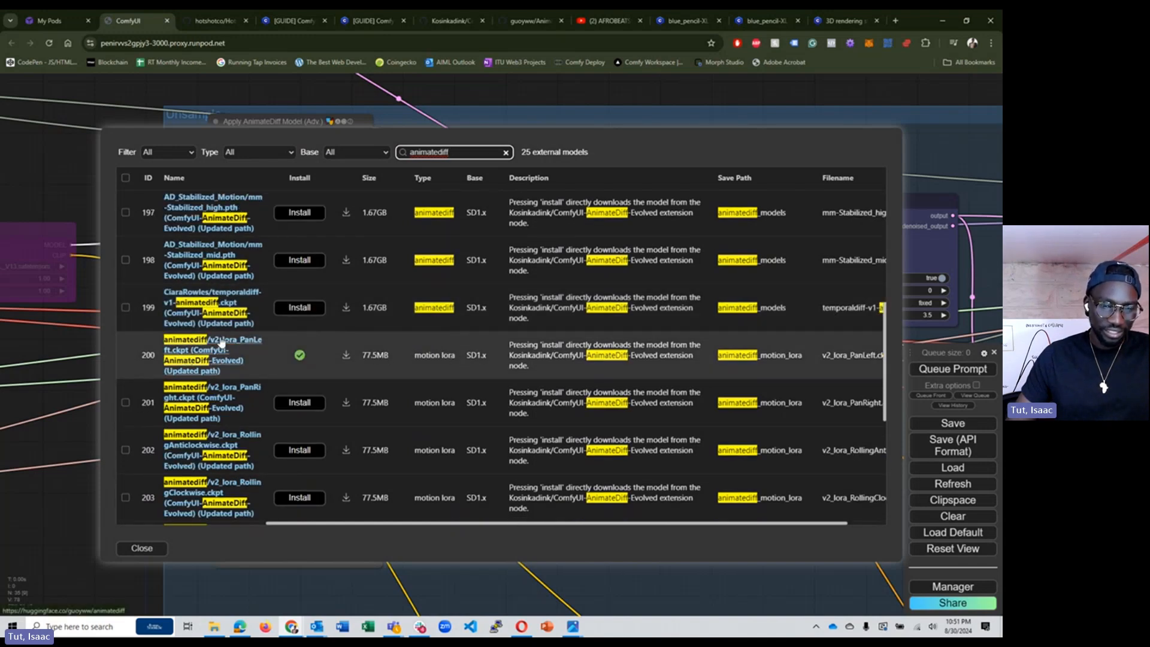
pyautogui.scroll(-7, 222, 343)
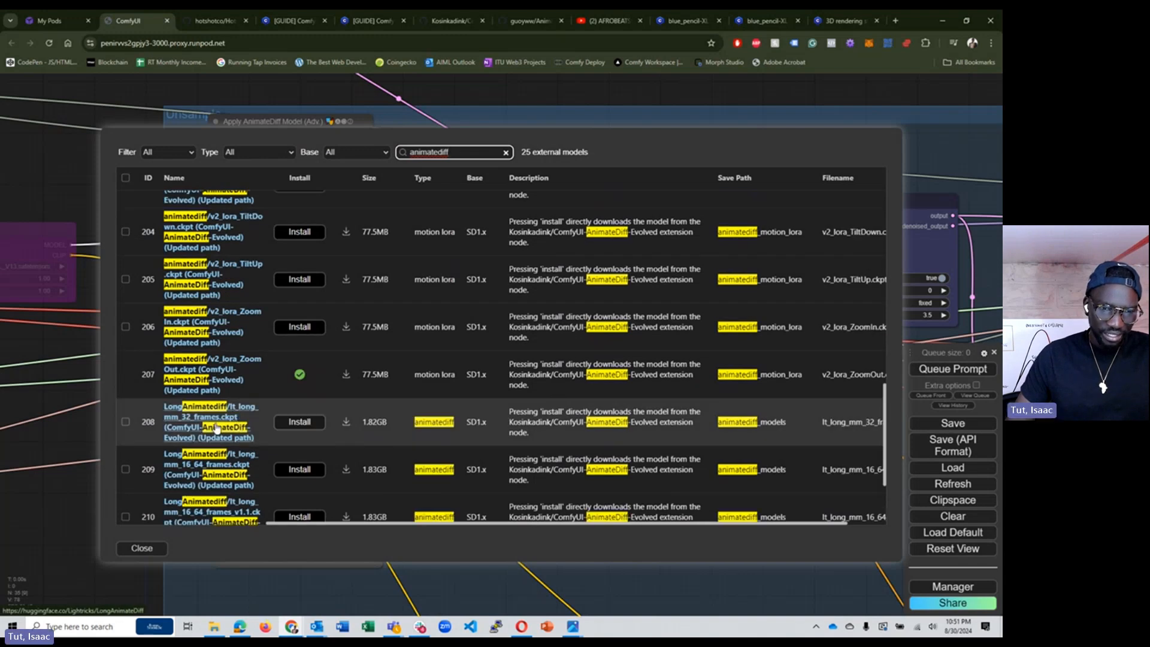
pyautogui.scroll(-4, 217, 427)
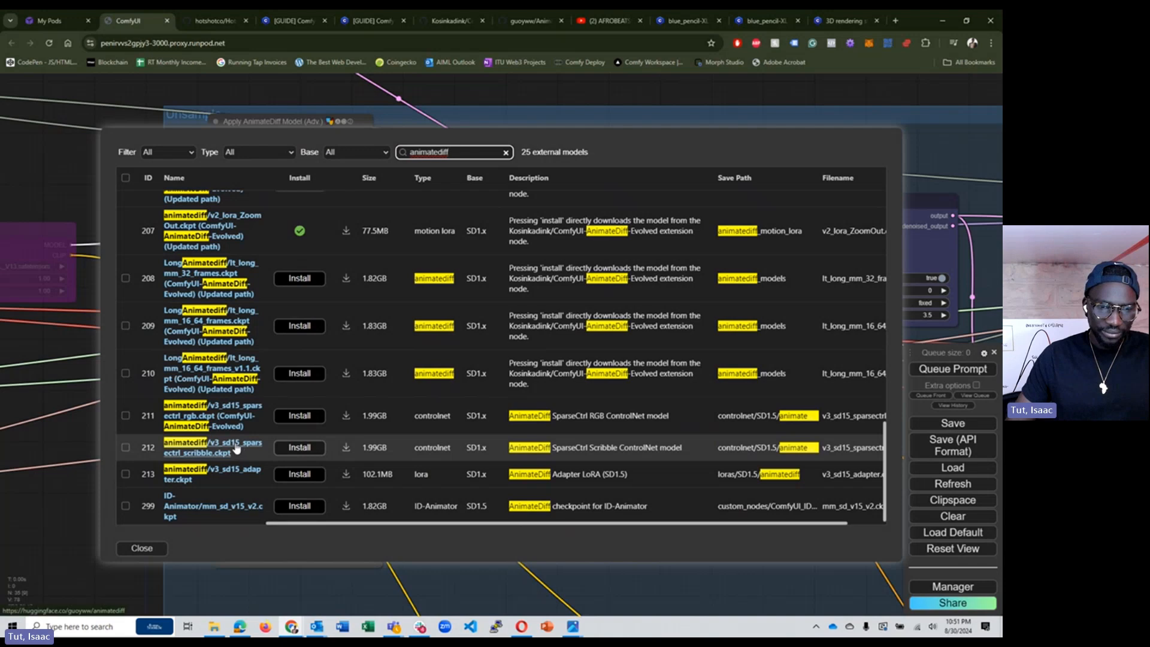
pyautogui.scroll(10, 450, 414)
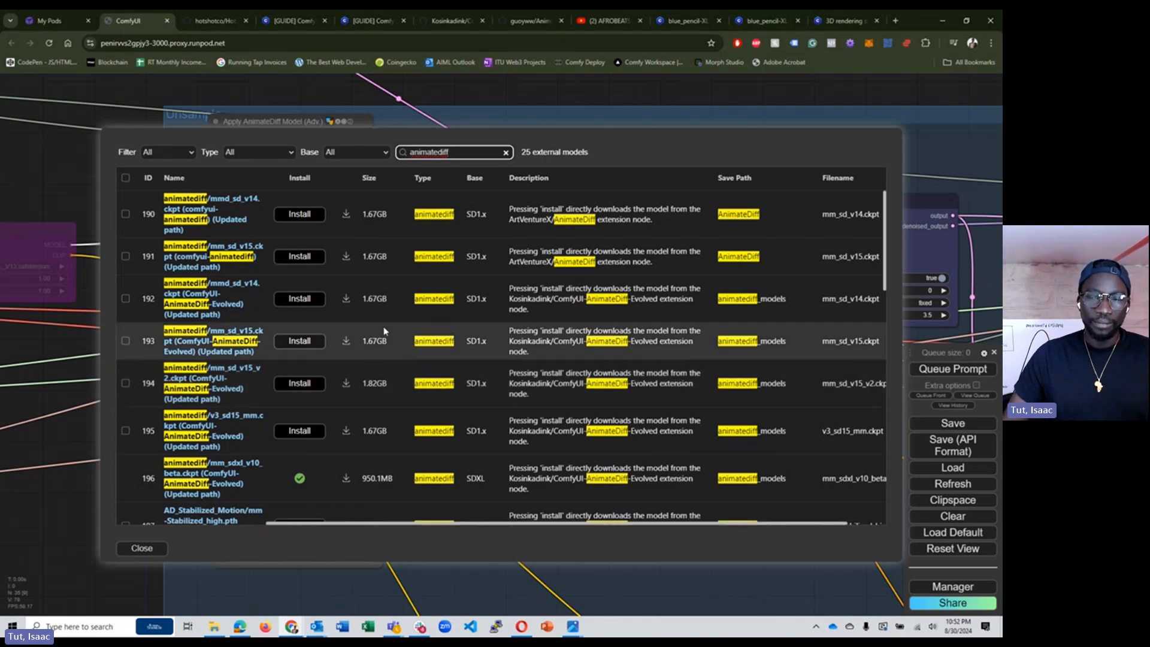
pyautogui.click(142, 548)
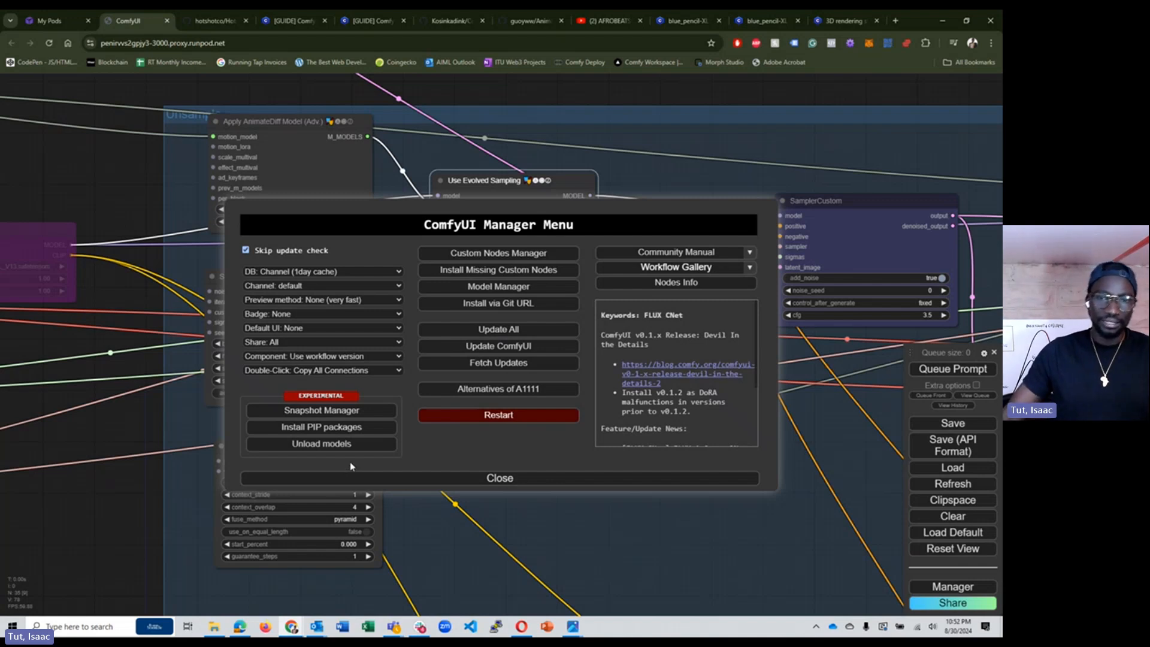
pyautogui.click(457, 479)
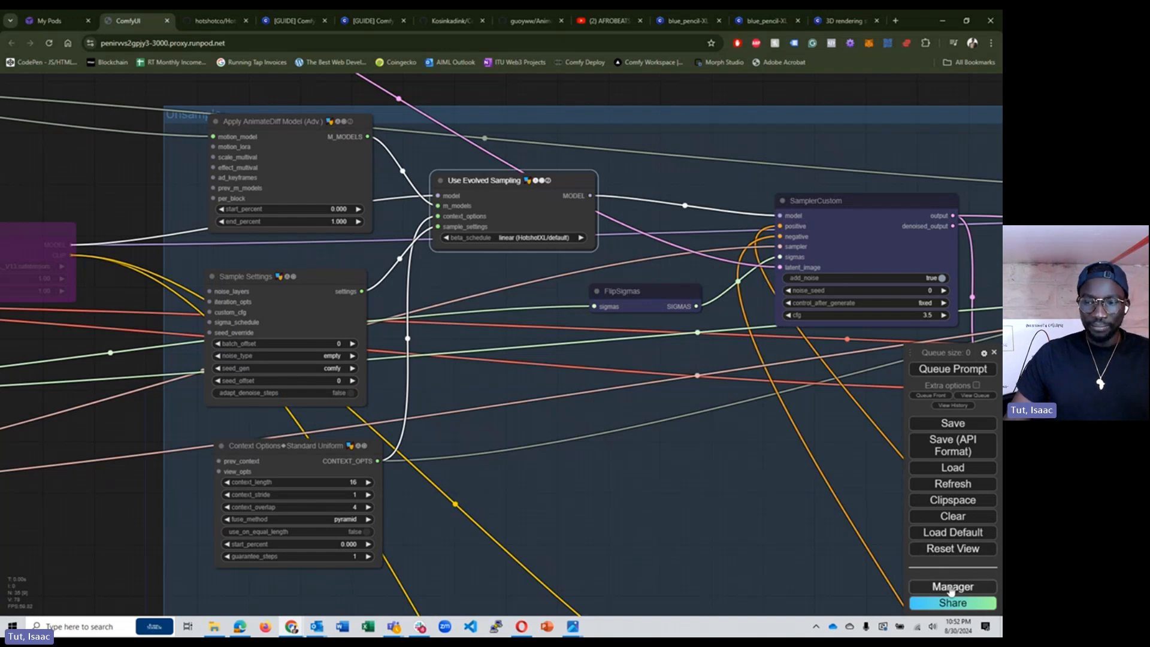
# Reopen the Model Manager, search for "animatedif", and clear the search text.
pyautogui.click(951, 586)
pyautogui.click(485, 286)
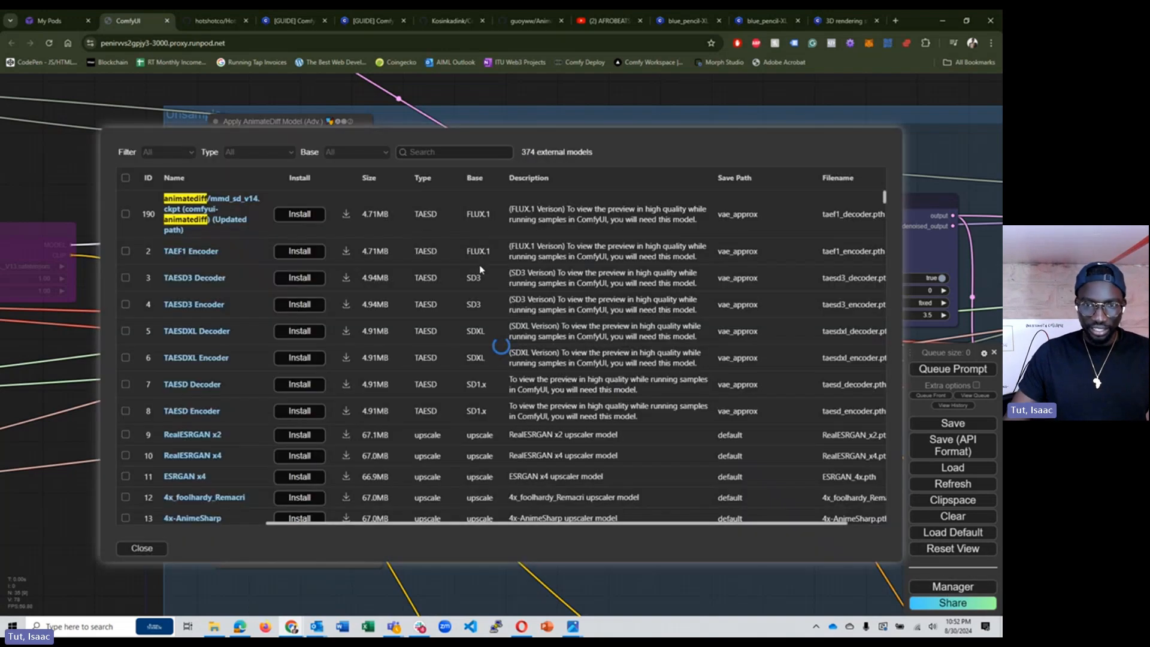
pyautogui.click(432, 153)
pyautogui.write('an')
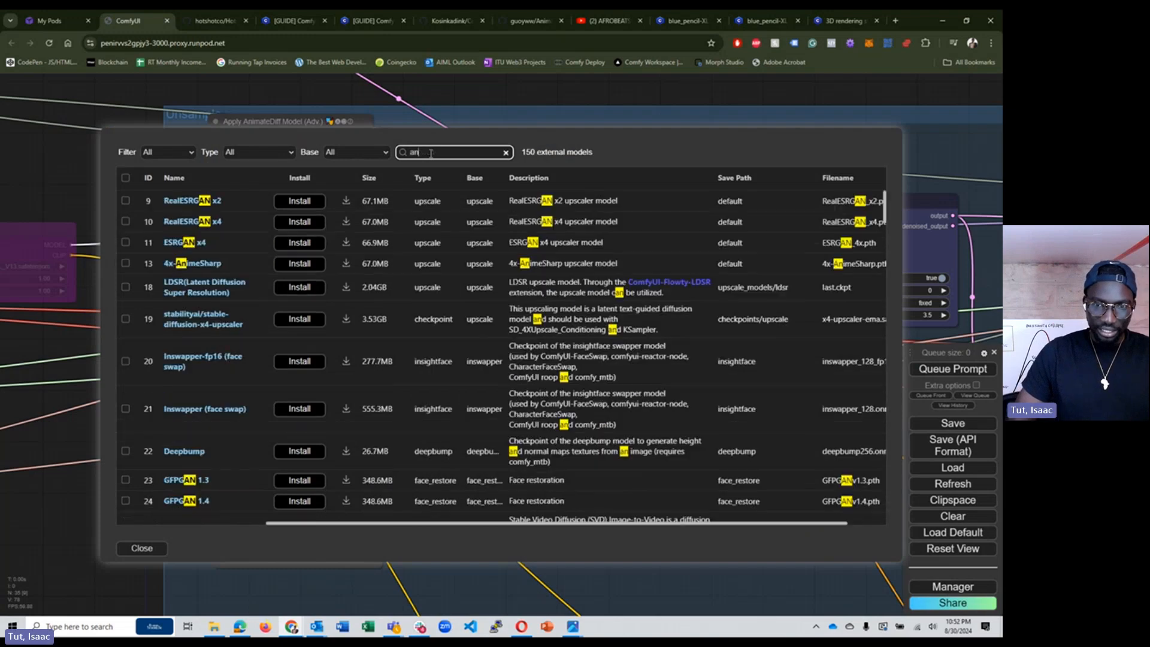
pyautogui.write('imatedif')
pyautogui.press('BackSpace')
pyautogui.press('BackSpace')
pyautogui.press('BackSpace')
pyautogui.press('BackSpace')
pyautogui.press('BackSpace')
pyautogui.press('BackSpace')
pyautogui.press('BackSpace')
pyautogui.press('BackSpace')
pyautogui.press('BackSpace')
pyautogui.press('BackSpace')
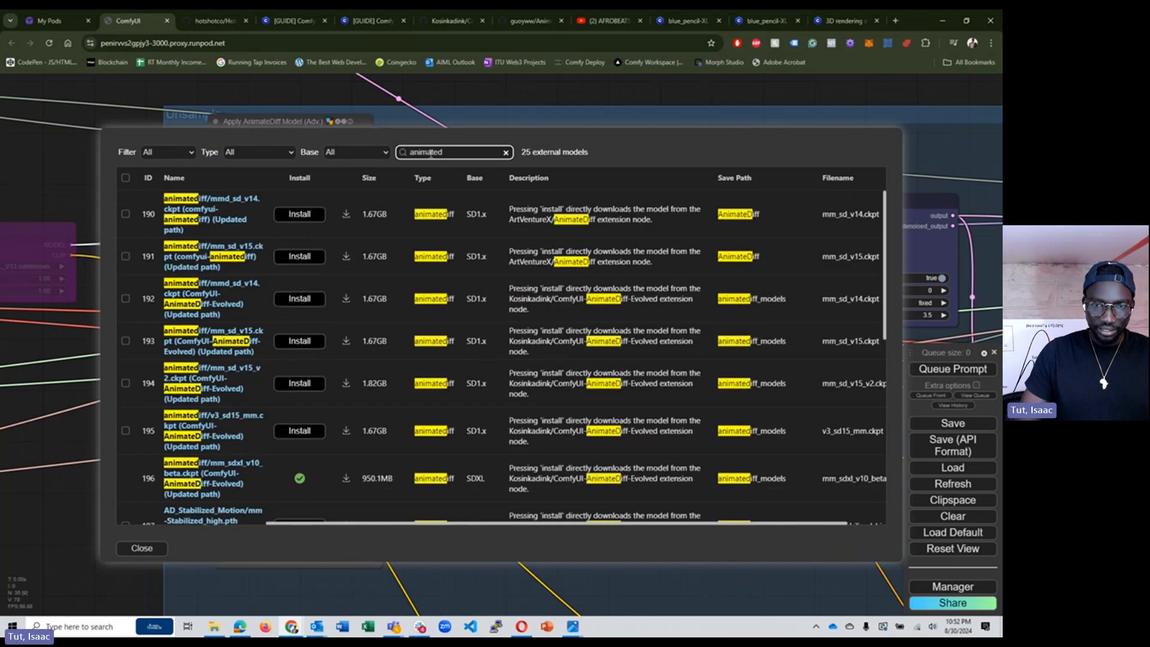
# Search the Model Manager for "hots", clear the search, and close the manager.
pyautogui.write('hots')
pyautogui.press('BackSpace')
pyautogui.press('BackSpace')
pyautogui.press('BackSpace')
pyautogui.press('BackSpace')
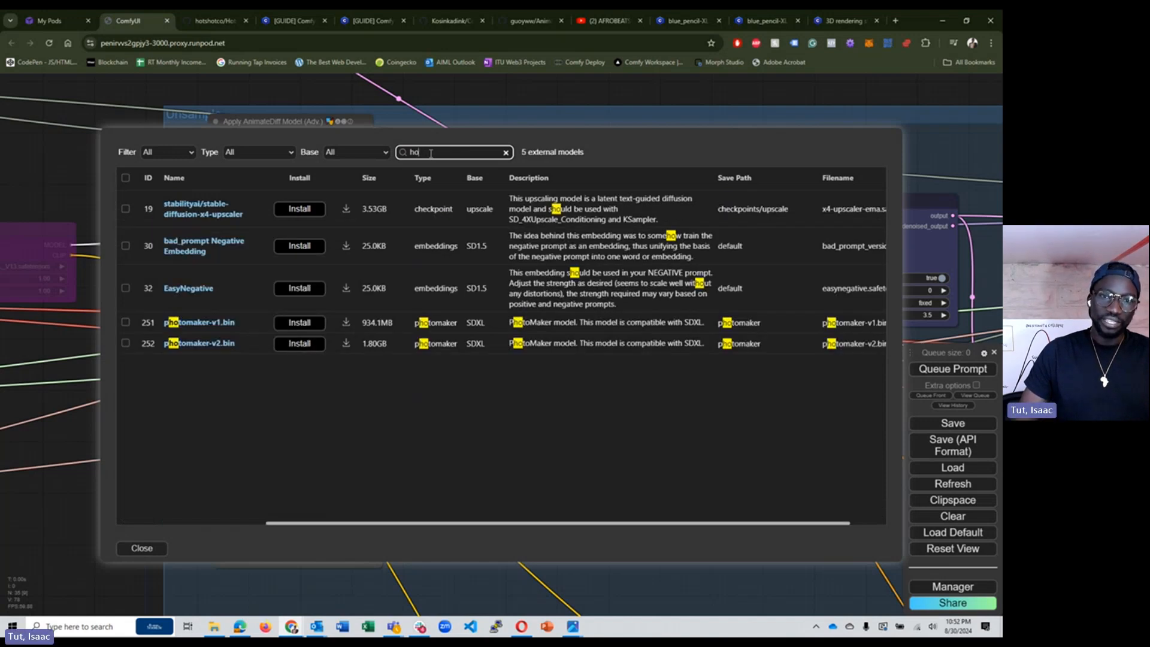
pyautogui.click(144, 548)
pyautogui.click(459, 478)
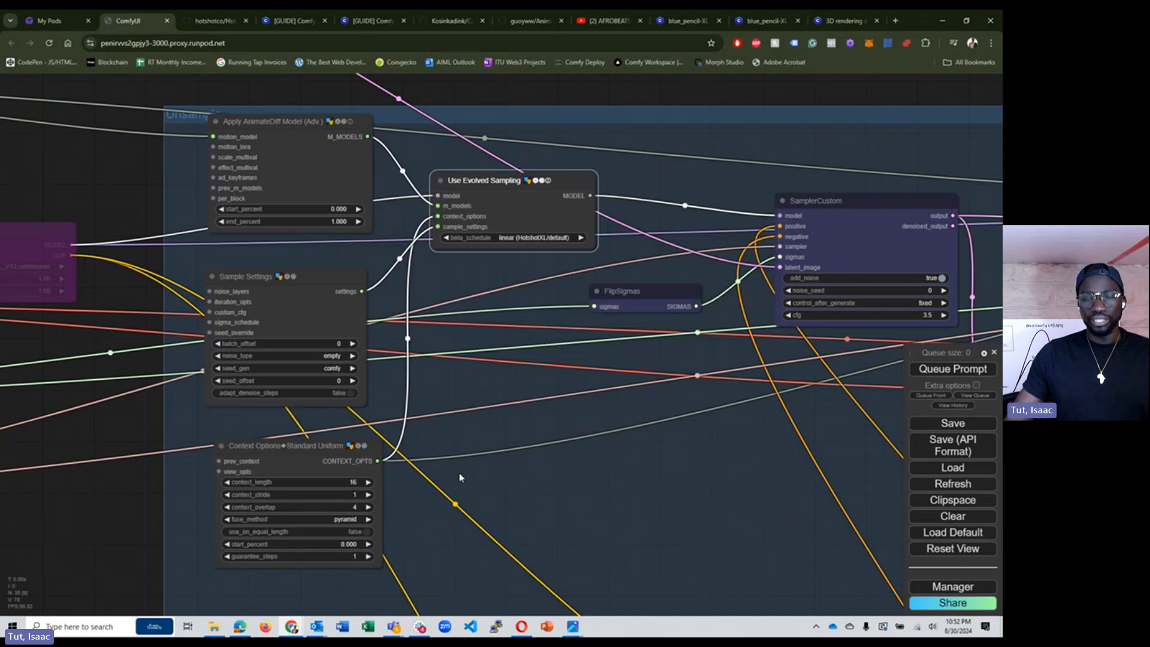
# View the beta_schedule options available on the Use Evolved Sampling node in the Unsample group.
pyautogui.scroll(-2, 489, 297)
pyautogui.scroll(3, 489, 293)
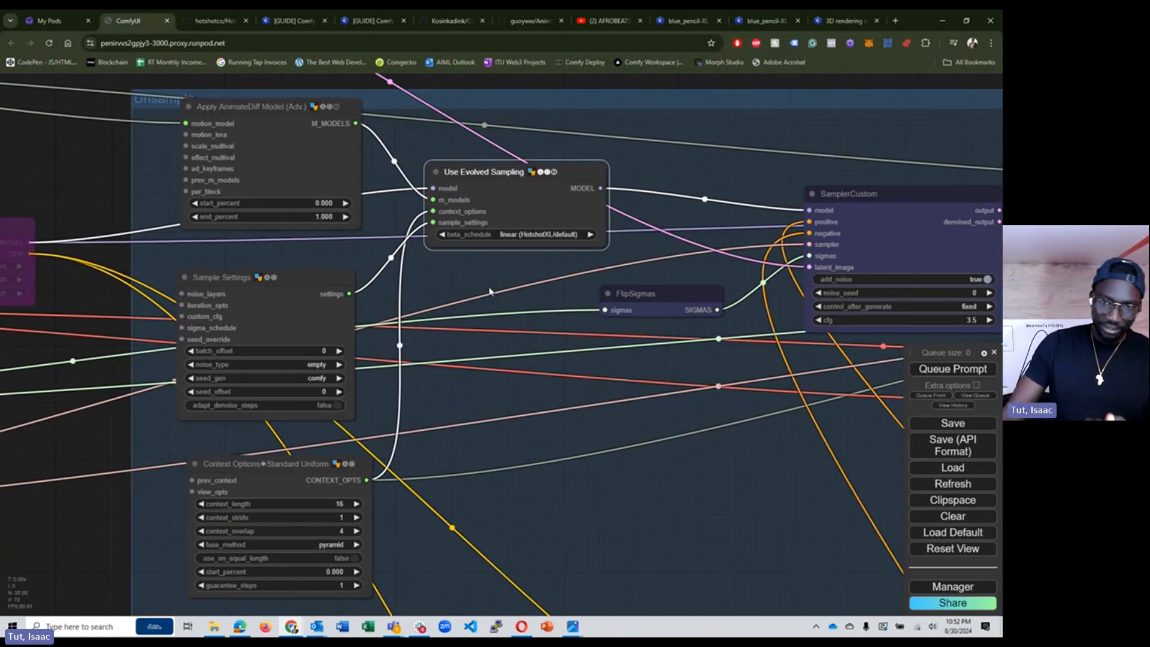
pyautogui.moveTo(503, 276); pyautogui.dragTo(468, 285)
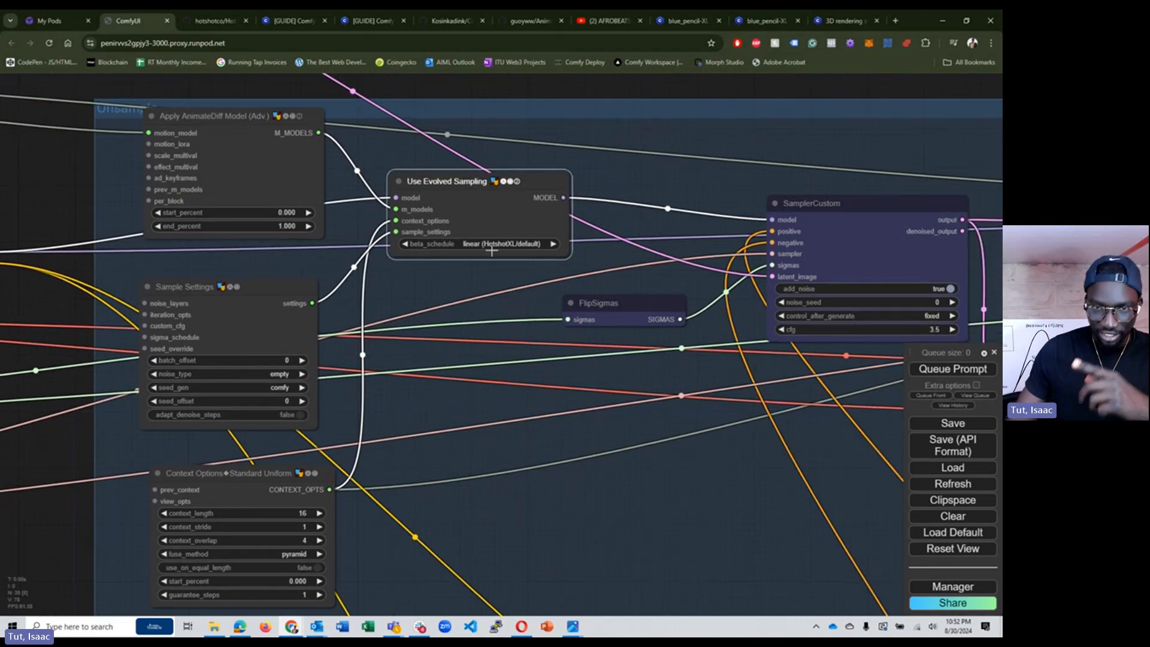
pyautogui.scroll(5, 494, 246)
pyautogui.click(495, 242)
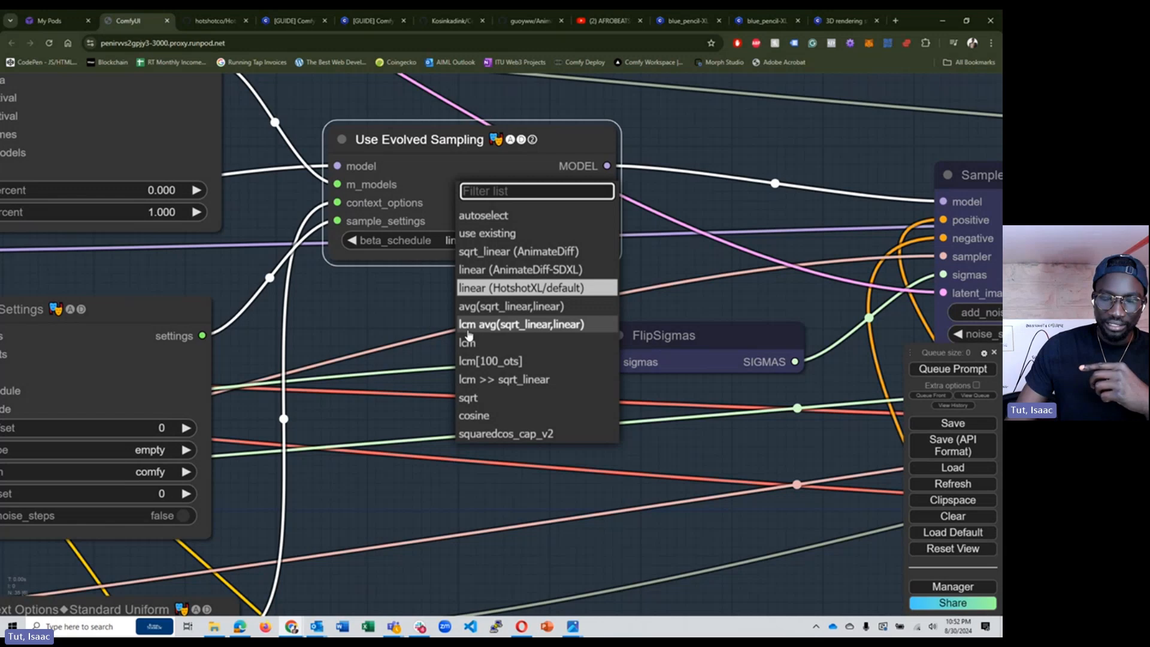
pyautogui.scroll(-6, 363, 331)
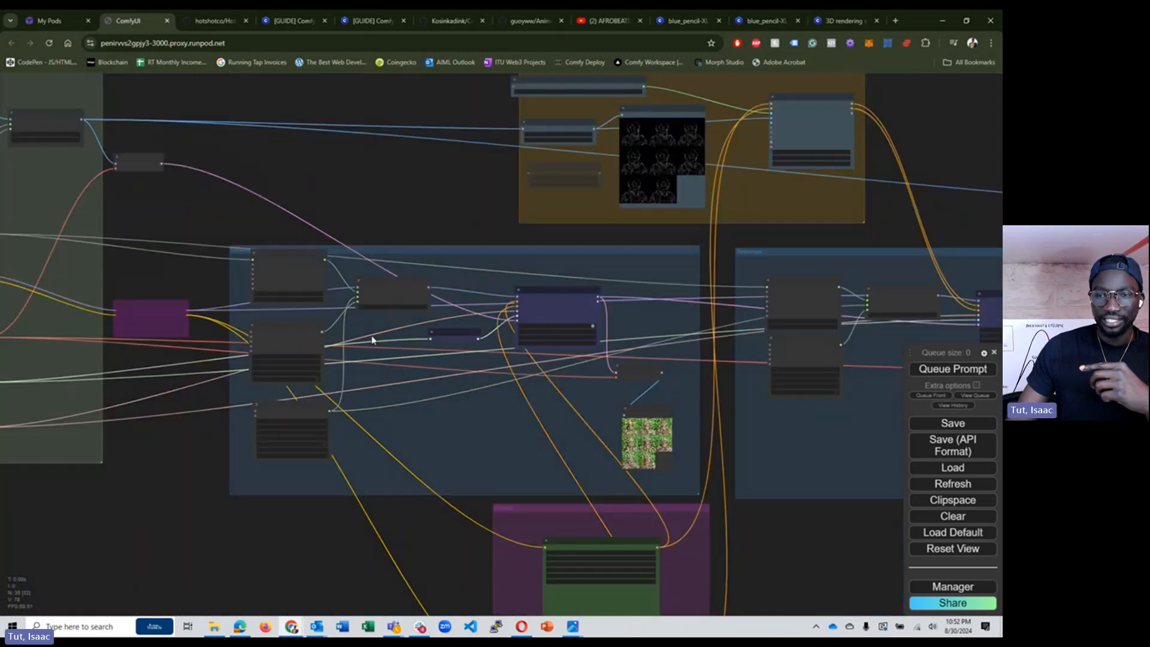
# Bring up the Use Evolved Sampling node's beta_schedule choices again and dismiss them without picking one.
pyautogui.scroll(6, 472, 352)
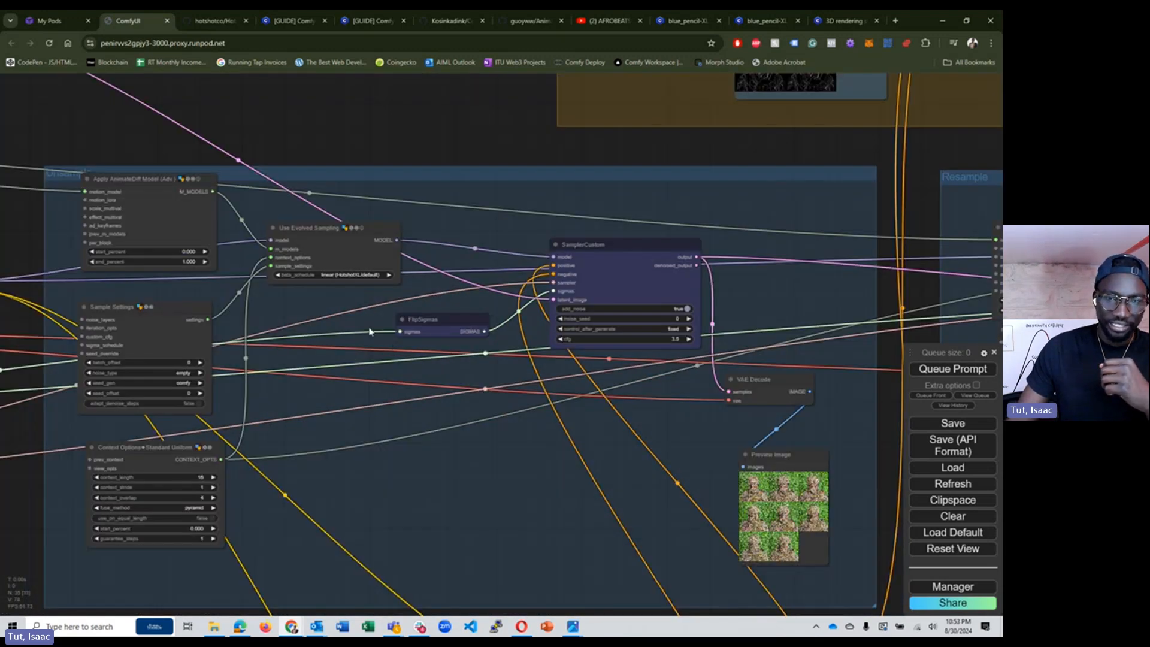
pyautogui.moveTo(345, 150); pyautogui.dragTo(350, 213)
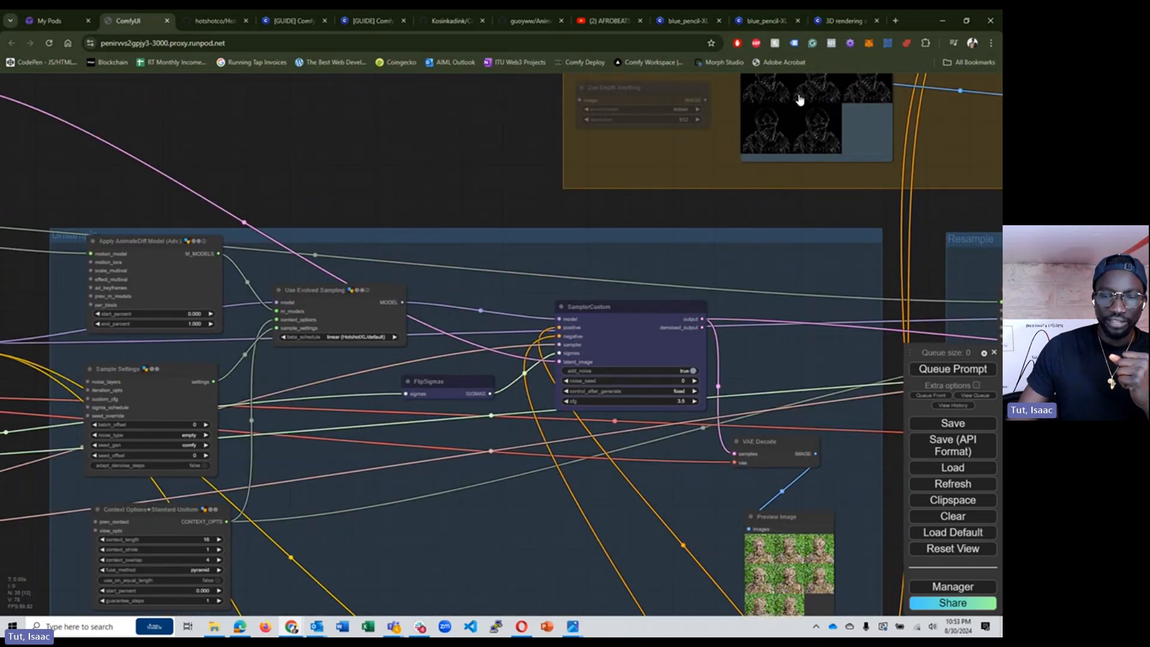
pyautogui.scroll(1, 328, 366)
pyautogui.scroll(3, 328, 371)
pyautogui.click(359, 327)
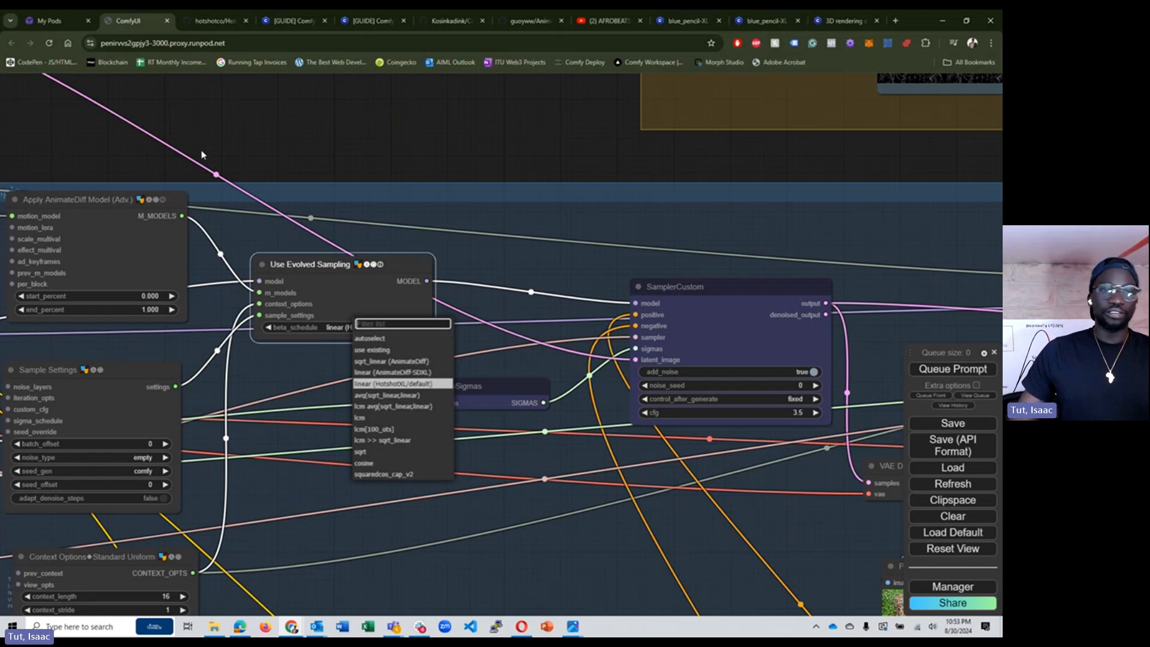
pyautogui.click(186, 161)
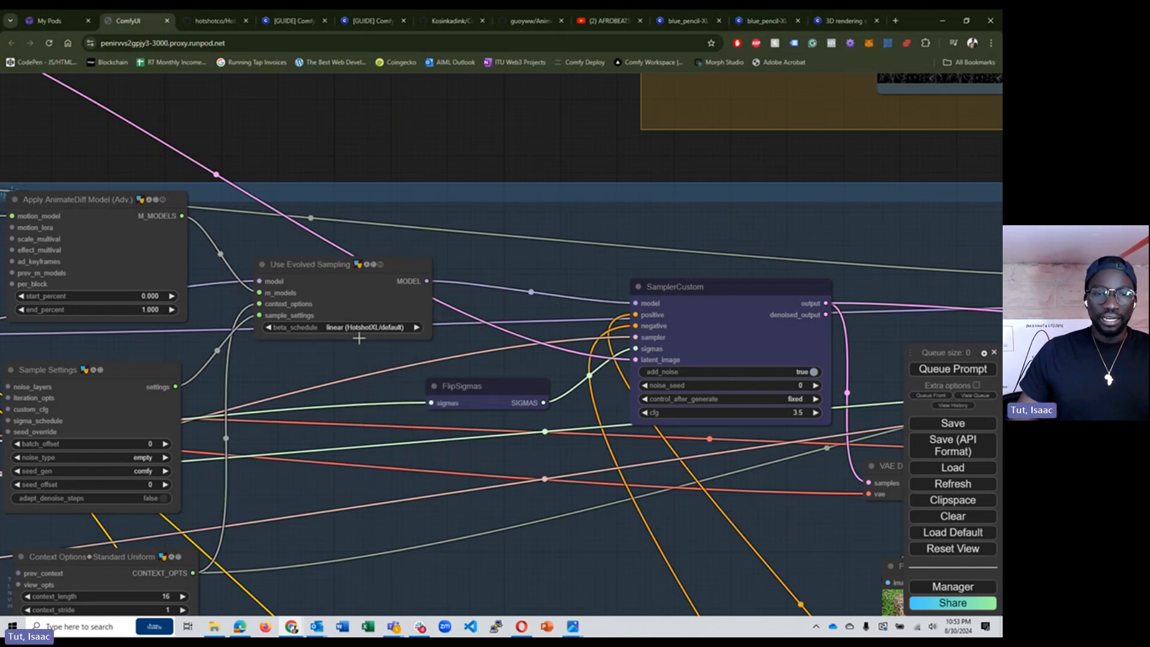
# Switch to the Hotshot-XL GitHub page and highlight "1 second GIFs at 8 FPS" in the README.
pyautogui.click(214, 21)
pyautogui.scroll(-5, 261, 276)
pyautogui.scroll(10, 262, 275)
pyautogui.scroll(-6, 259, 275)
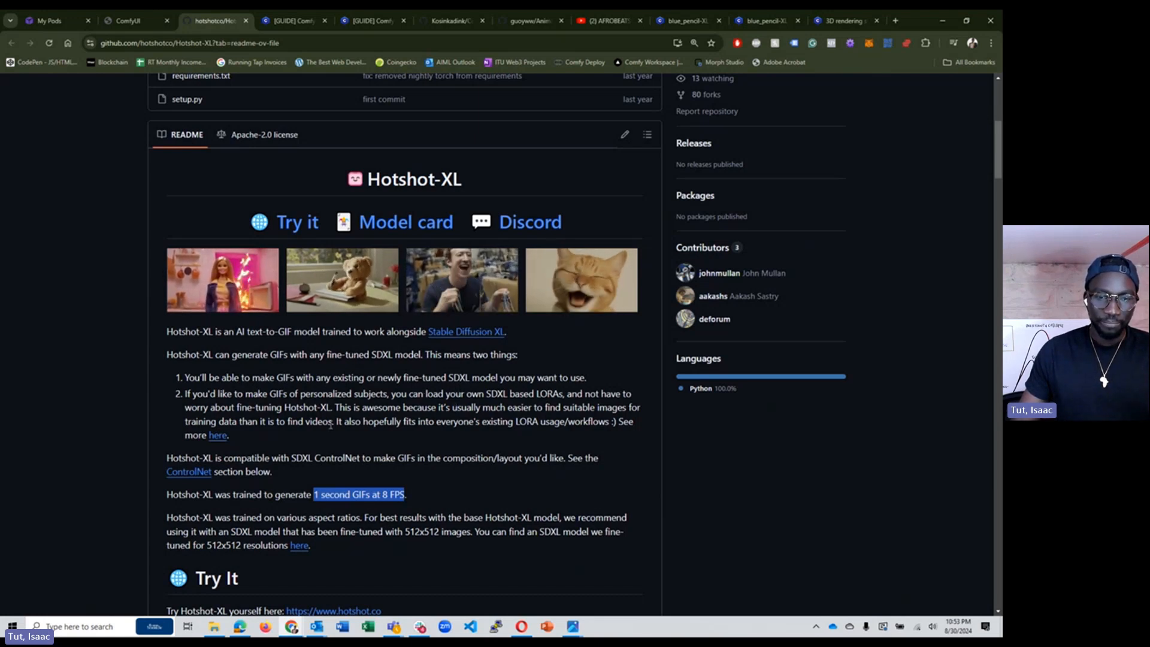
pyautogui.click(435, 495)
pyautogui.moveTo(435, 495); pyautogui.dragTo(313, 495)
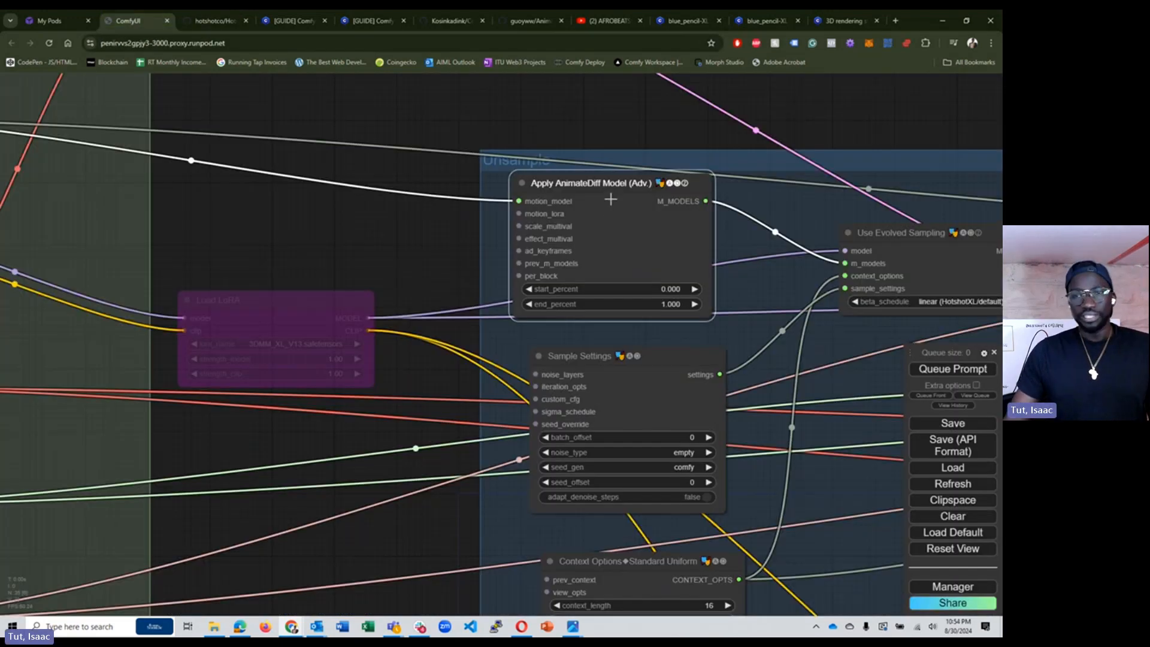
# Return to the ComfyUI workflow and move the Apply AnimateDiff Model (Adv.) node slightly upward.
pyautogui.click(128, 20)
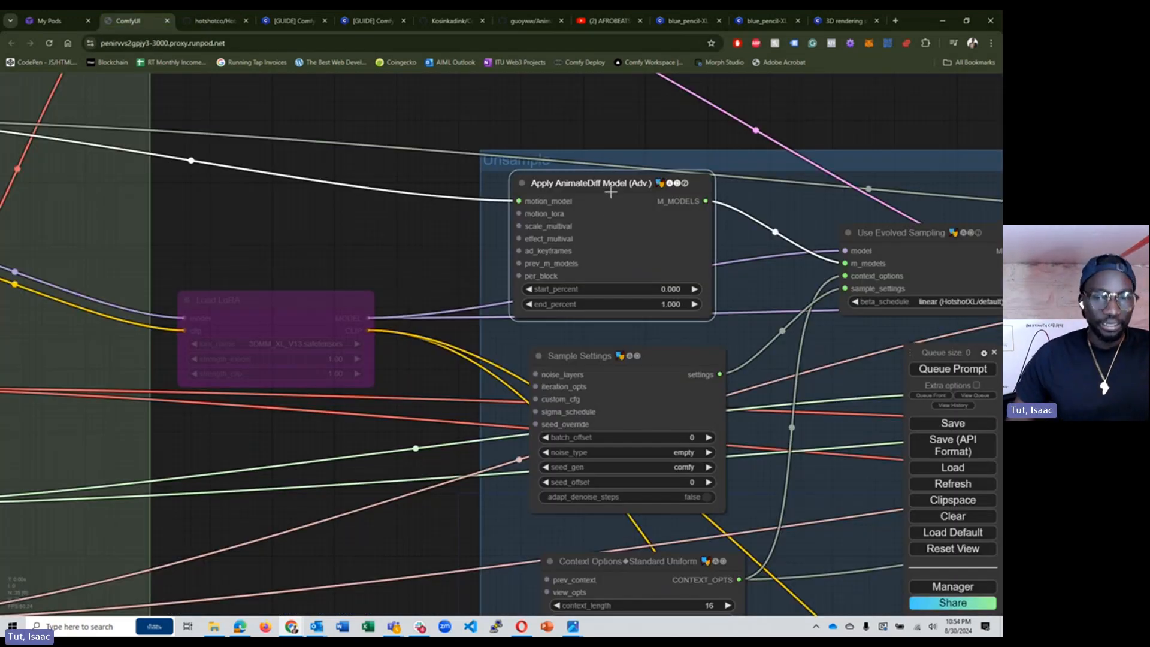
pyautogui.moveTo(614, 195)
pyautogui.mouseDown()
pyautogui.moveTo(620, 212)
pyautogui.moveTo(614, 186)
pyautogui.mouseUp()
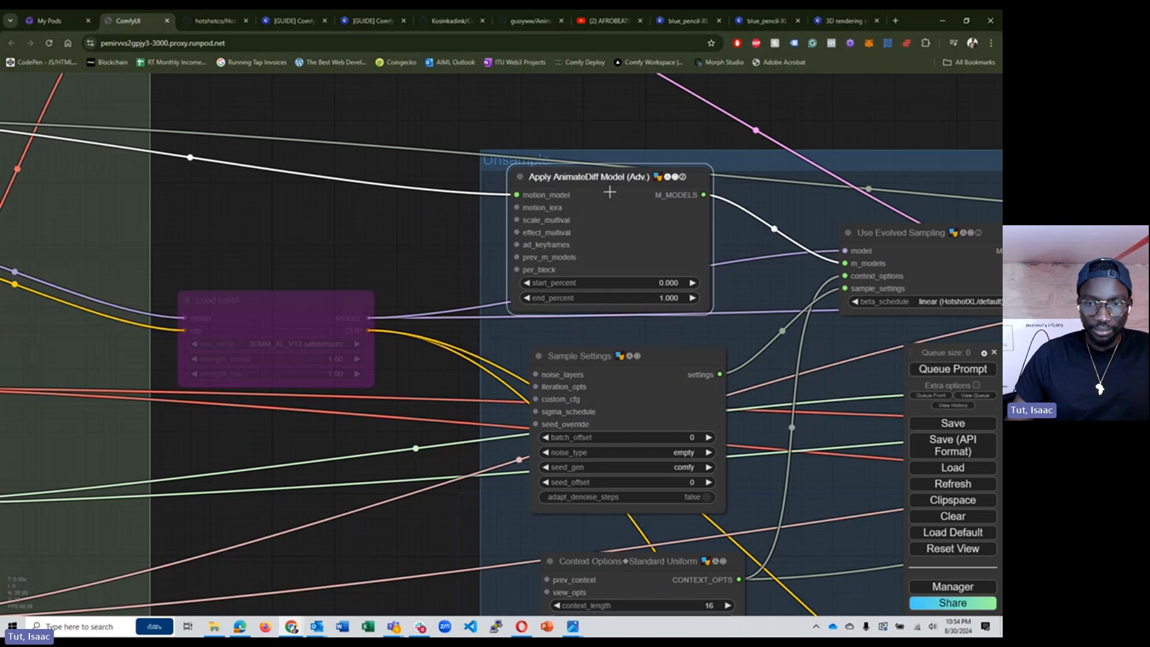
pyautogui.scroll(-4, 470, 196)
pyautogui.moveTo(240, 206); pyautogui.dragTo(539, 223)
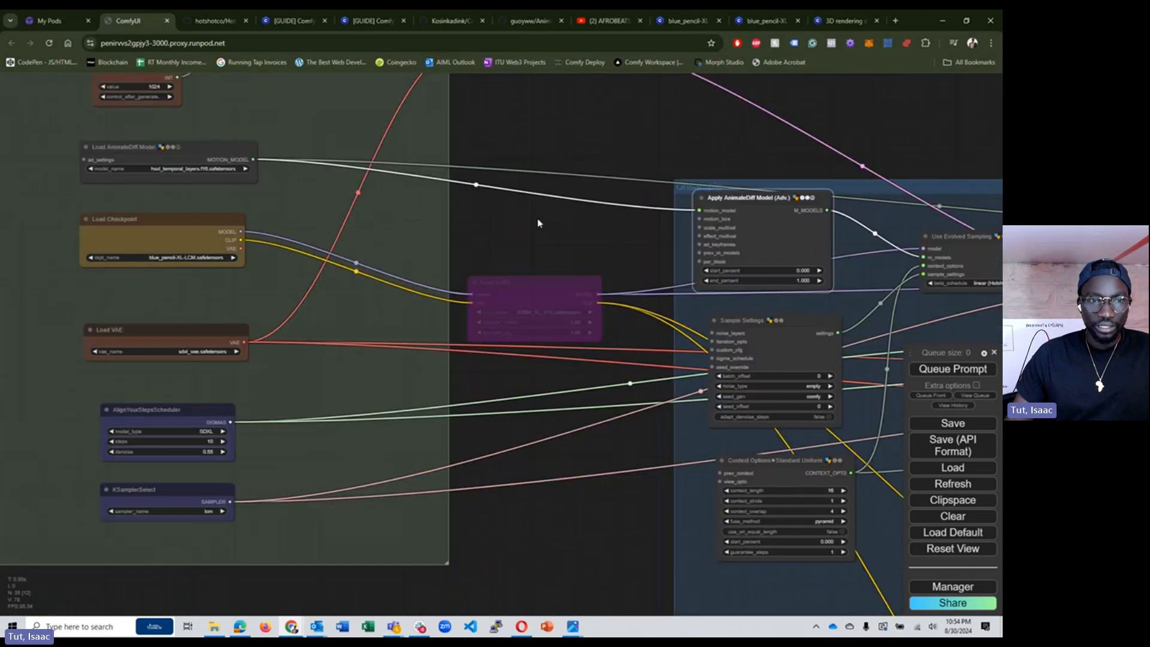
# View the motion models on the Load AnimateDiff Model node and choose hsxl_temporal_layers.f16.safetensors.
pyautogui.scroll(10, 237, 154)
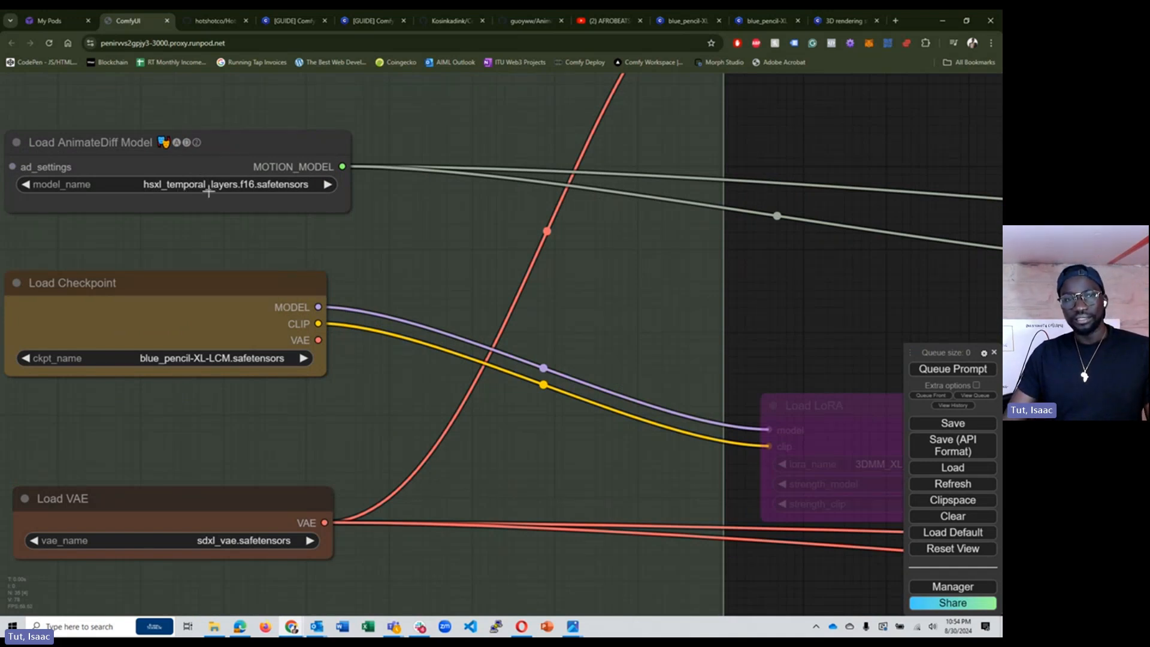
pyautogui.click(254, 185)
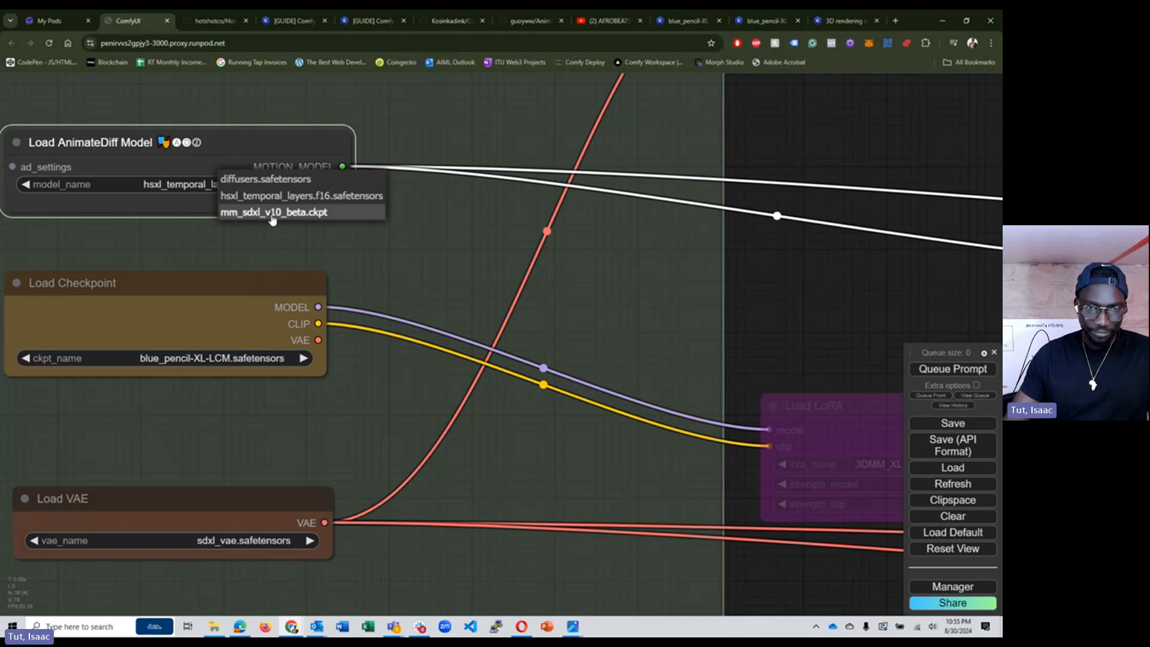
pyautogui.click(285, 197)
pyautogui.scroll(-10, 299, 233)
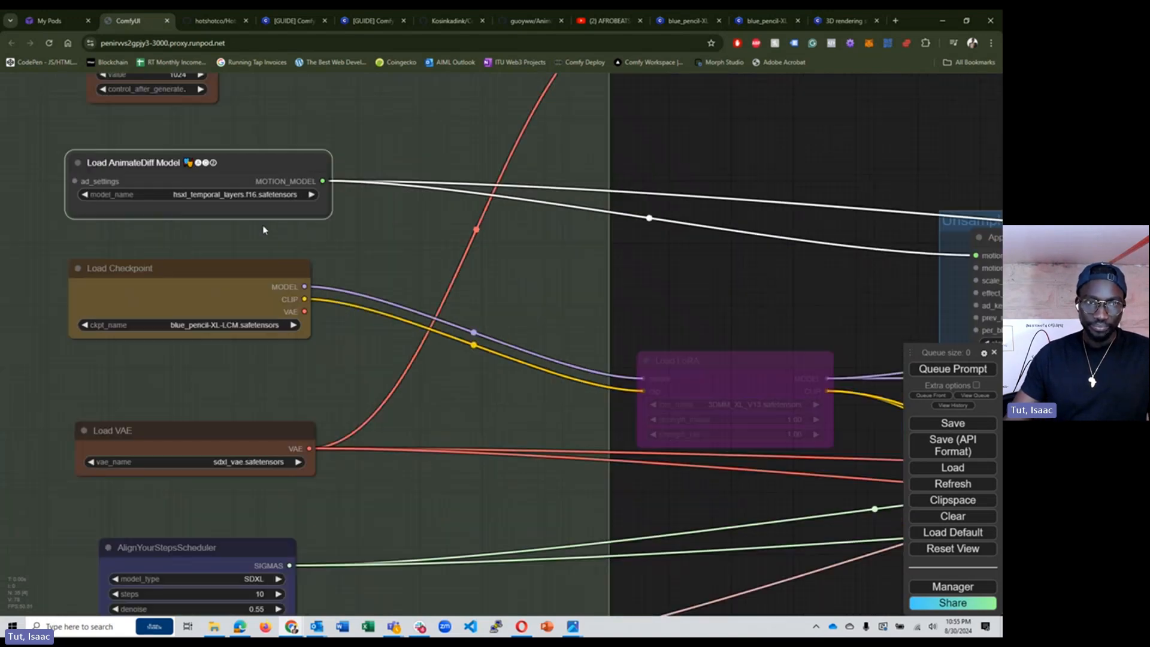
# Add a Load AnimateDiff LoRA node feeding the motion_lora input of Apply AnimateDiff Model (Adv.), and place it beside that node.
pyautogui.scroll(10, 503, 234)
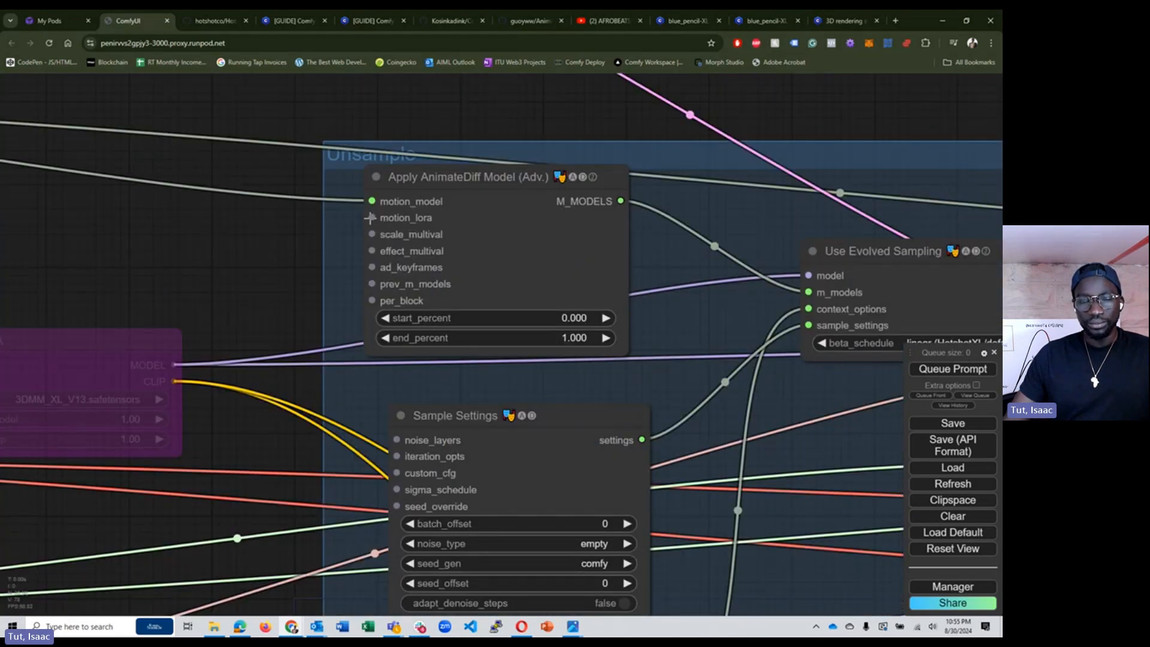
pyautogui.scroll(-6, 313, 267)
pyautogui.moveTo(227, 272); pyautogui.dragTo(365, 232)
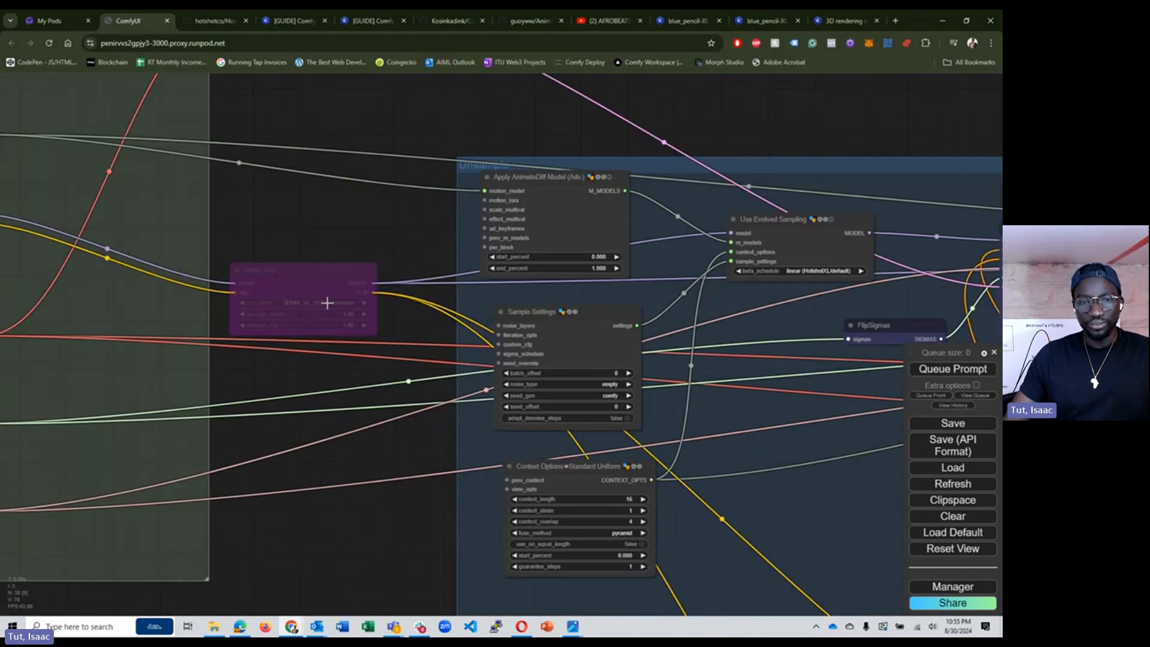
pyautogui.scroll(-3, 269, 233)
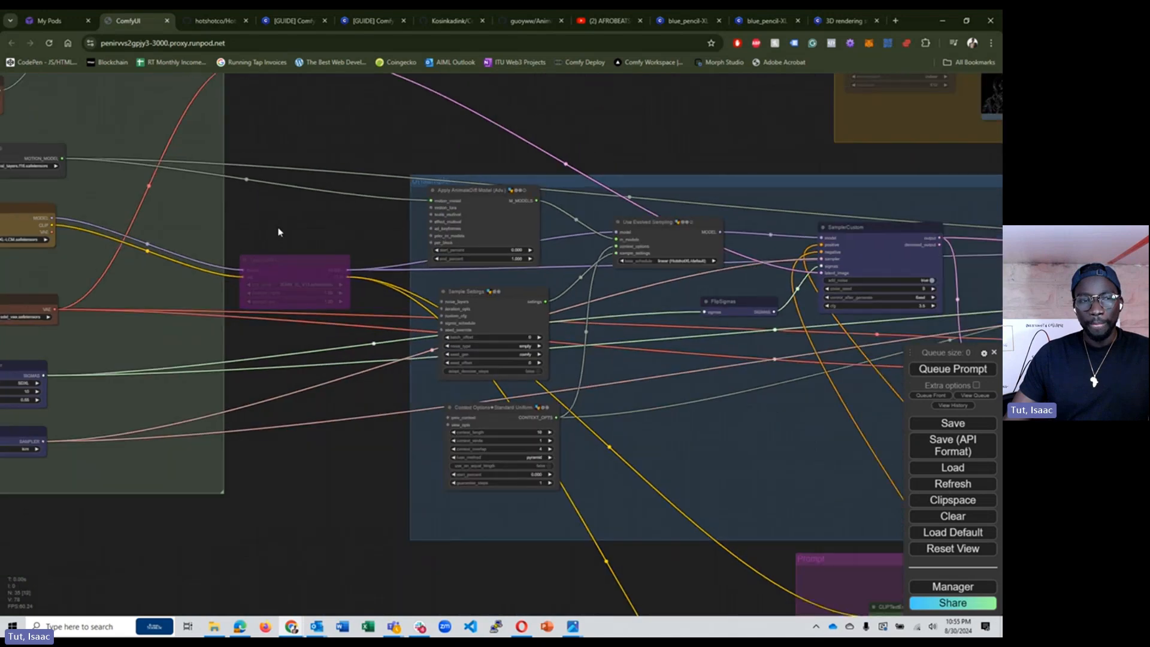
pyautogui.moveTo(279, 231); pyautogui.dragTo(347, 209)
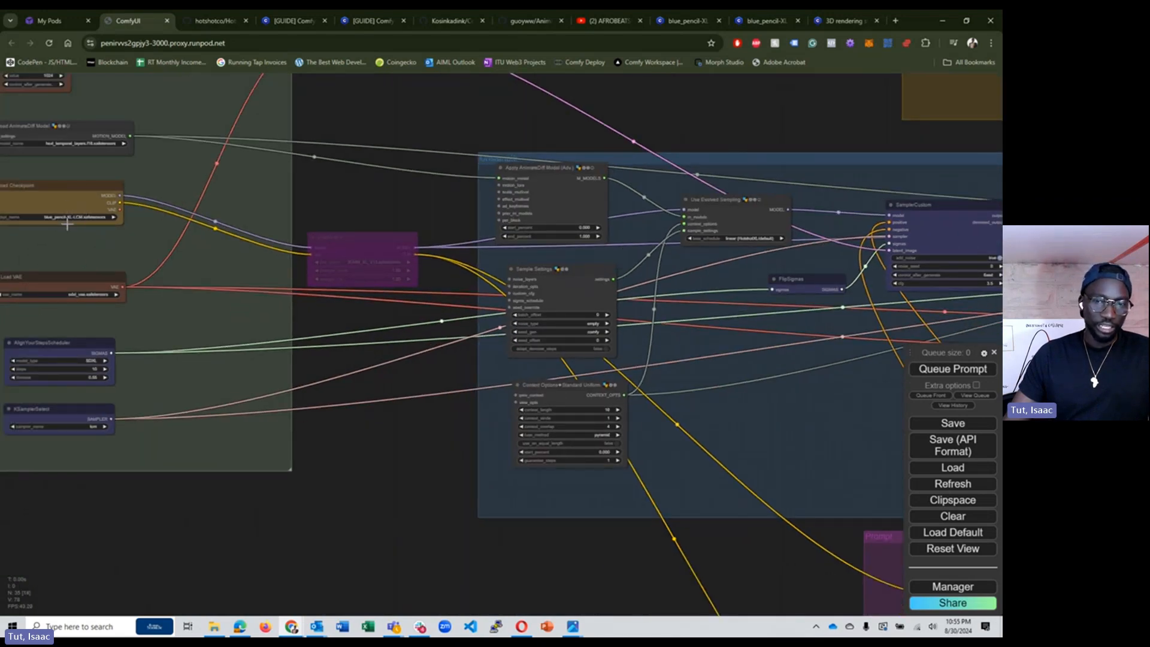
pyautogui.scroll(8, 560, 180)
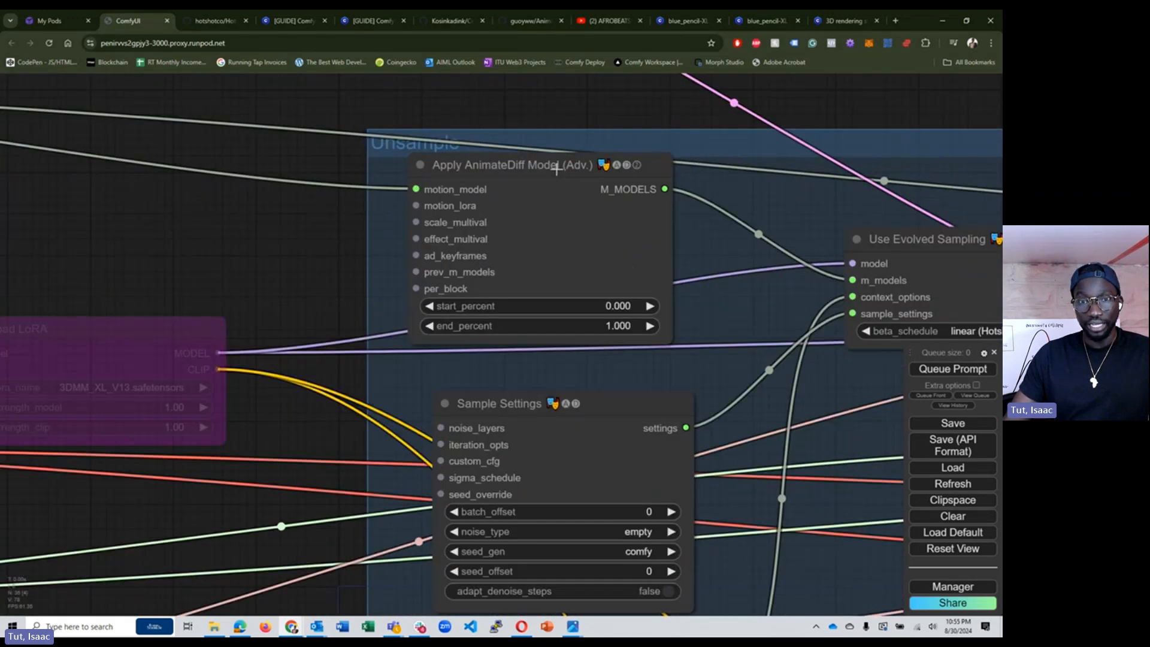
pyautogui.moveTo(415, 206); pyautogui.dragTo(283, 211)
pyautogui.click(468, 312)
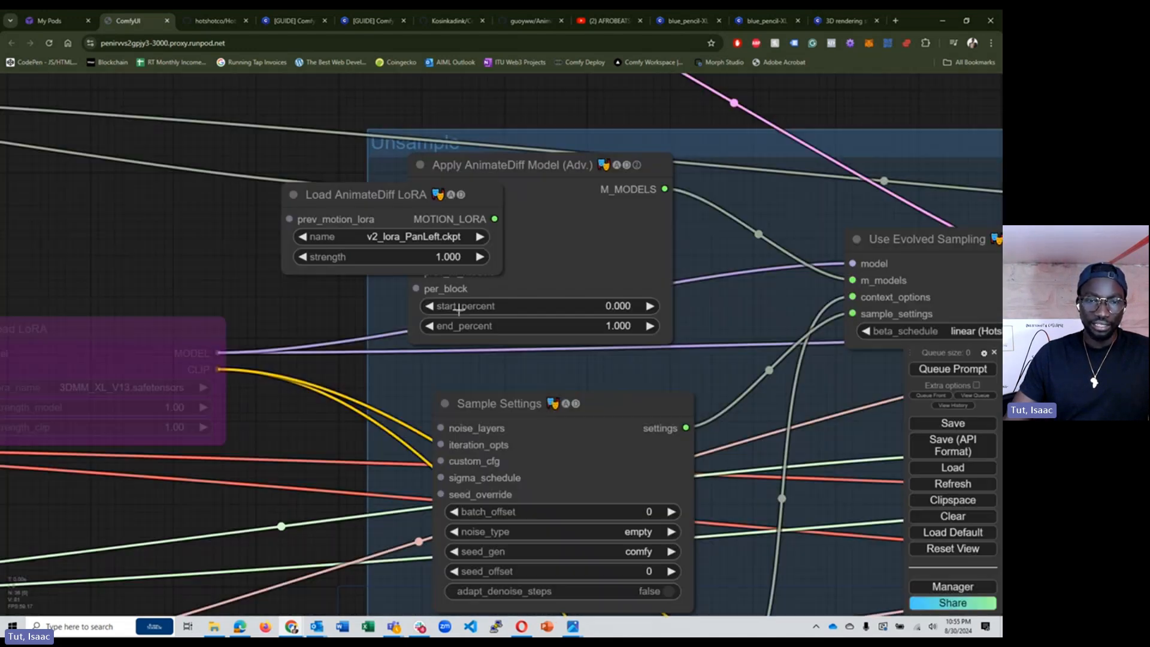
pyautogui.moveTo(361, 197); pyautogui.dragTo(175, 202)
pyautogui.scroll(4, 226, 272)
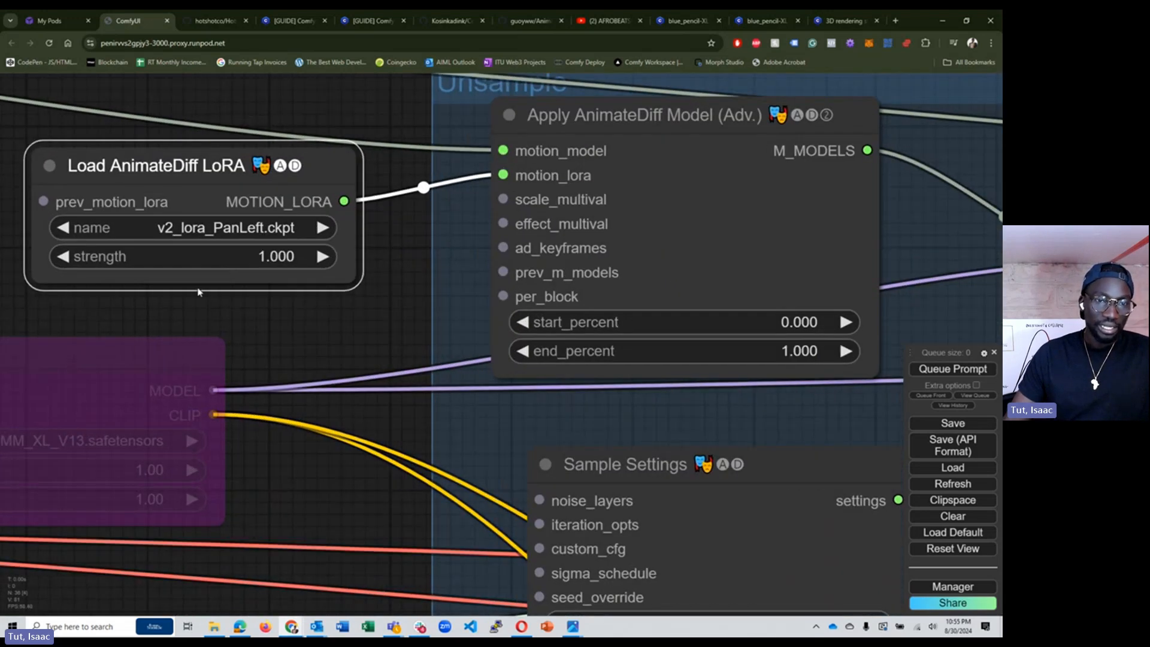
# Reposition the Load AnimateDiff LoRA node and view the motion LoRA files it offers.
pyautogui.moveTo(197, 288); pyautogui.dragTo(290, 289)
pyautogui.moveTo(282, 172); pyautogui.dragTo(174, 174)
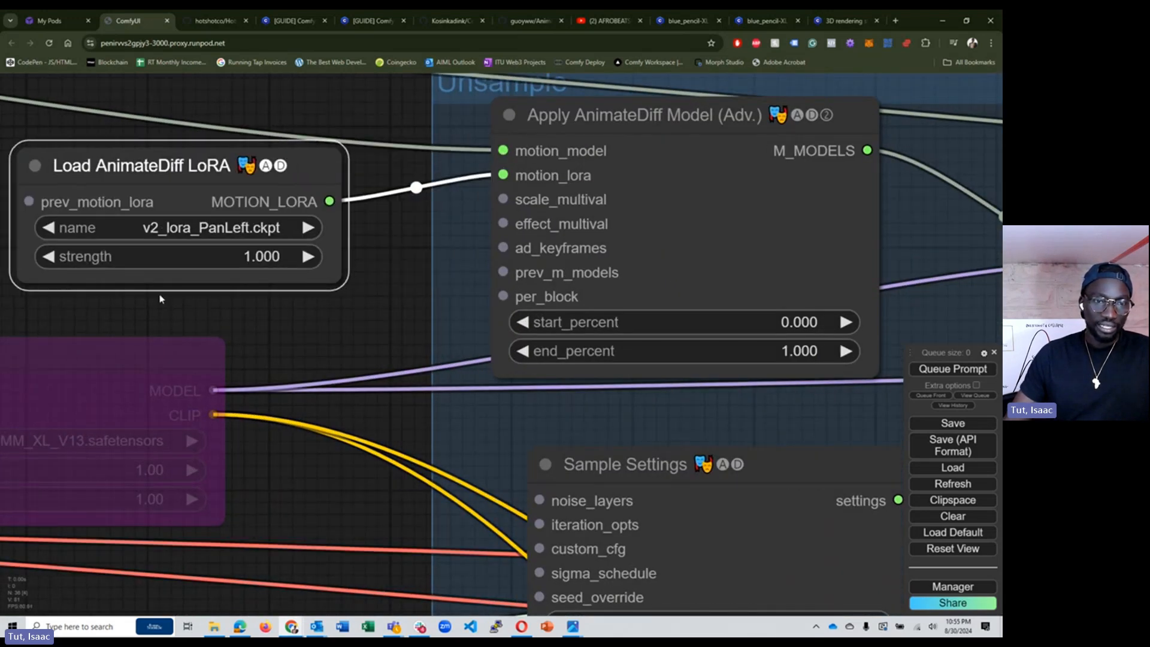
pyautogui.moveTo(153, 309); pyautogui.dragTo(291, 286)
pyautogui.scroll(3, 291, 276)
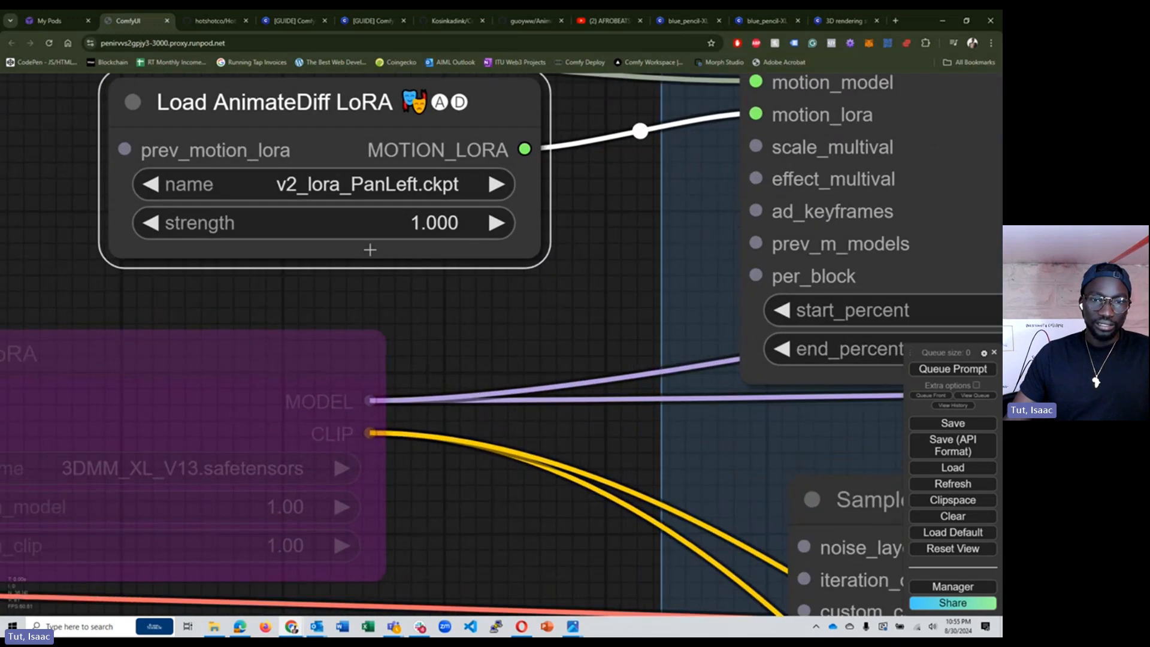
pyautogui.click(375, 184)
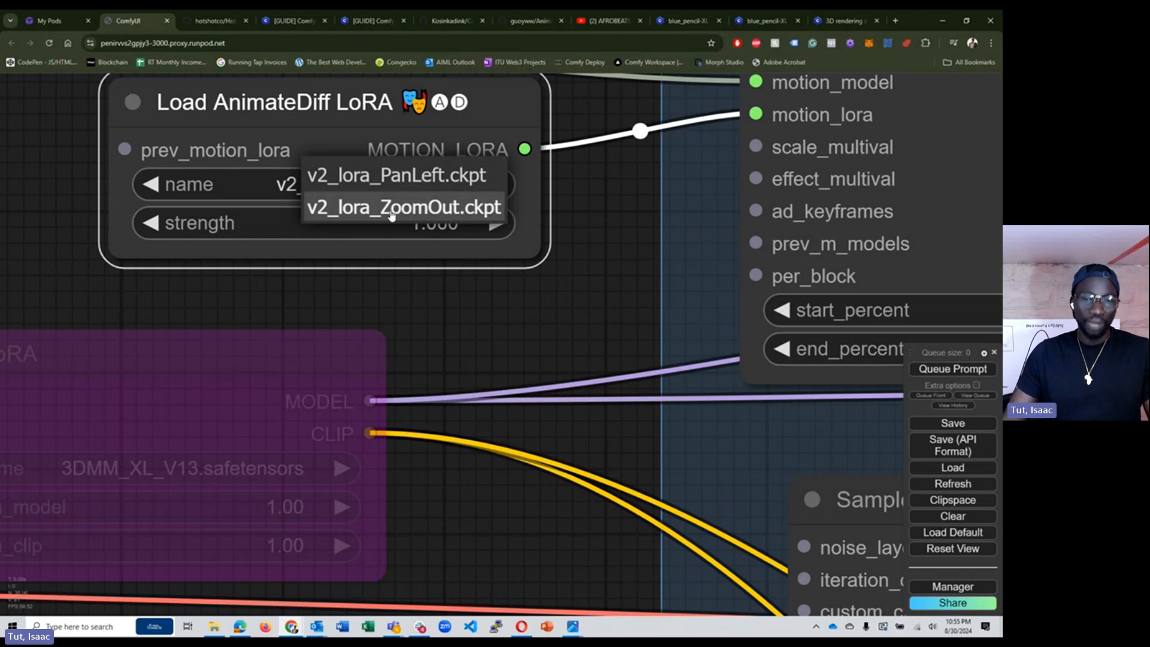
# Delete the Load AnimateDiff LoRA node from the workflow.
pyautogui.scroll(-5, 333, 252)
pyautogui.moveTo(367, 206); pyautogui.dragTo(329, 230)
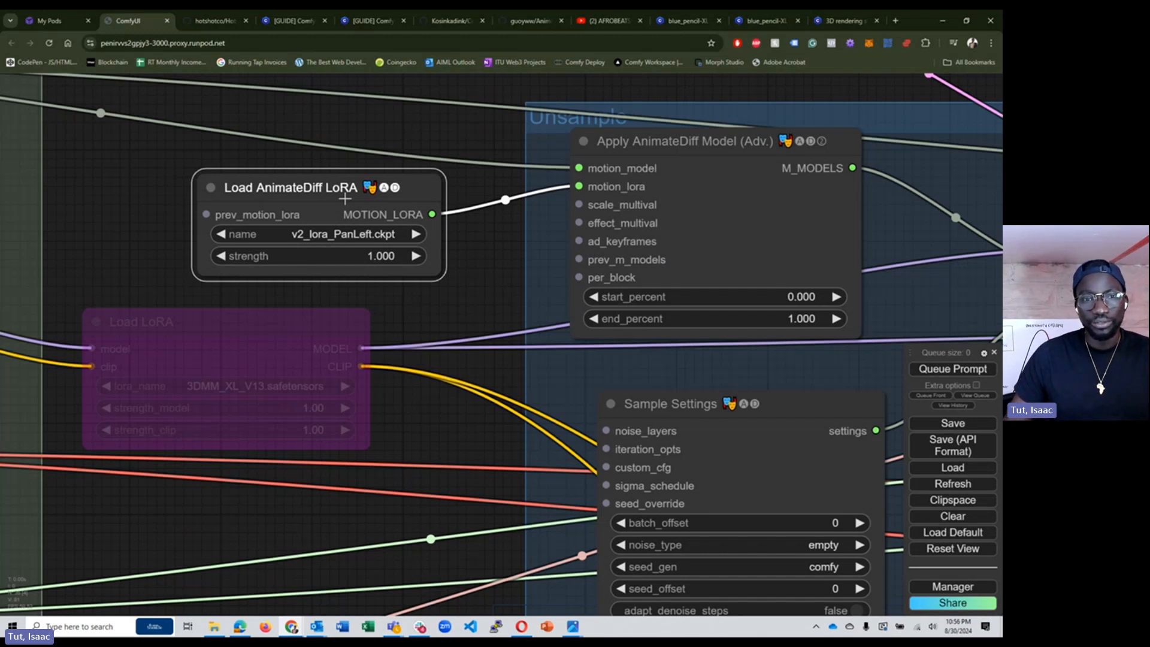
pyautogui.press('Delete')
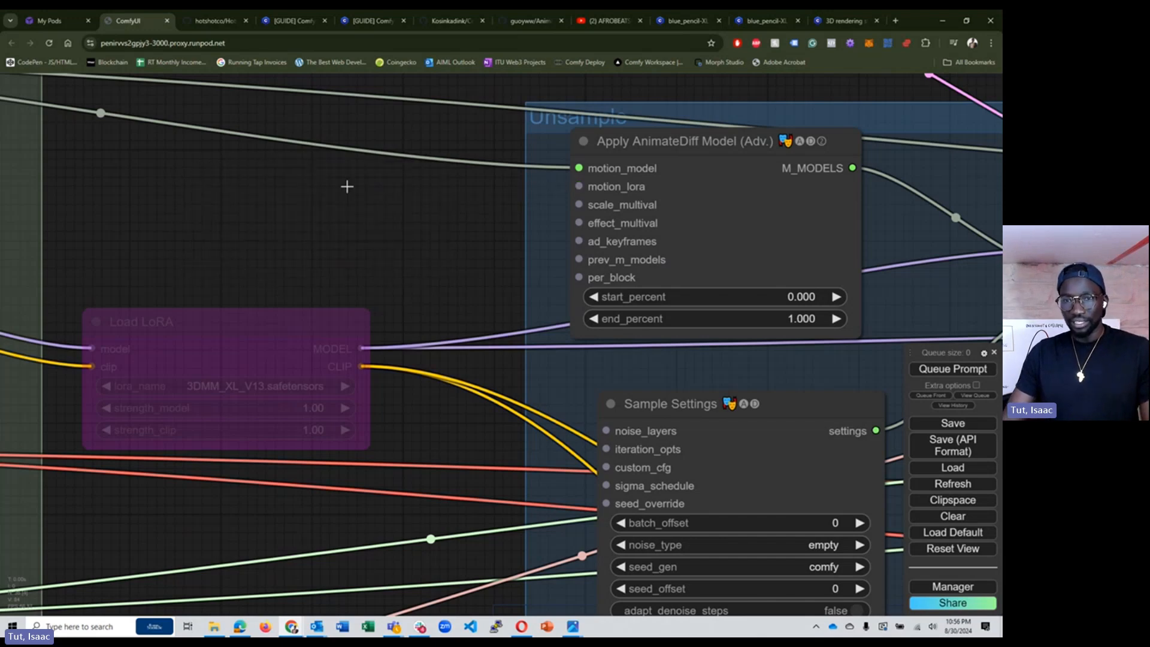
# Examine how the Apply AnimateDiff Model (Adv.) and Use Evolved Sampling nodes connect within the Unsample group.
pyautogui.scroll(-10, 346, 187)
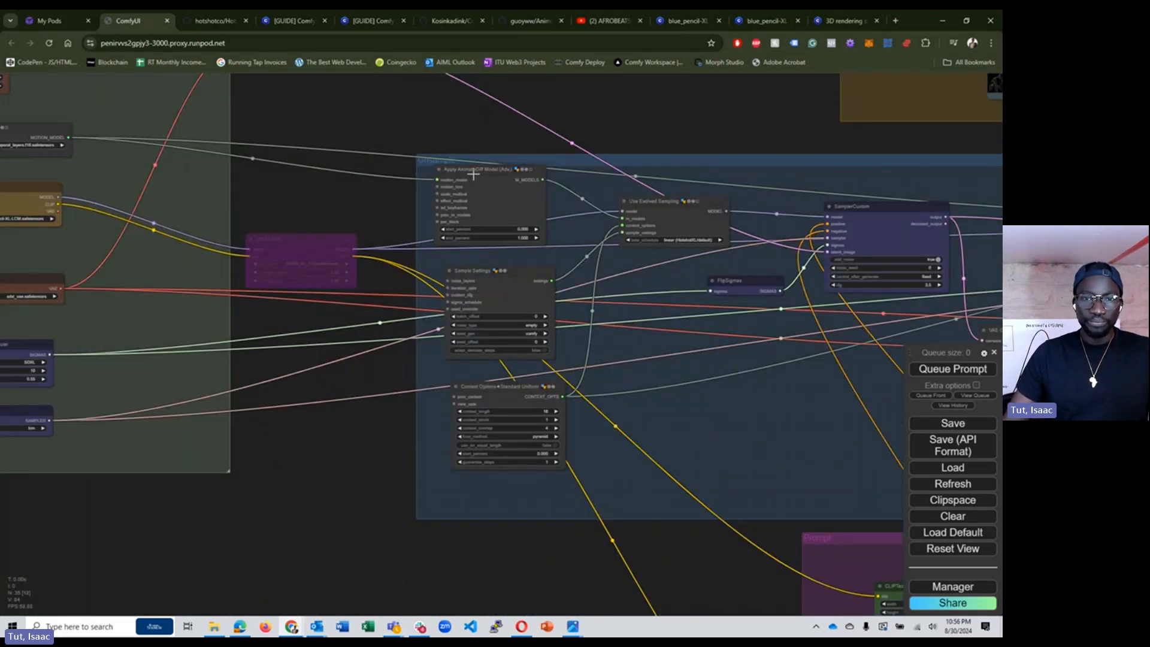
pyautogui.moveTo(688, 217); pyautogui.dragTo(671, 217)
pyautogui.scroll(3, 671, 217)
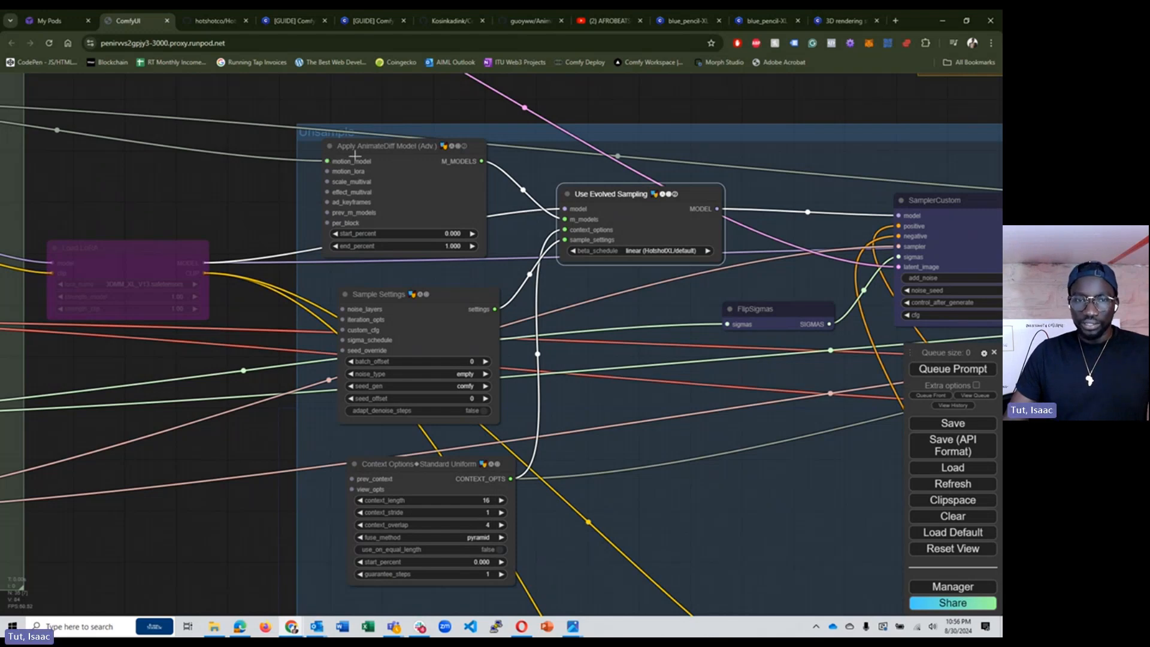
pyautogui.scroll(-4, 355, 156)
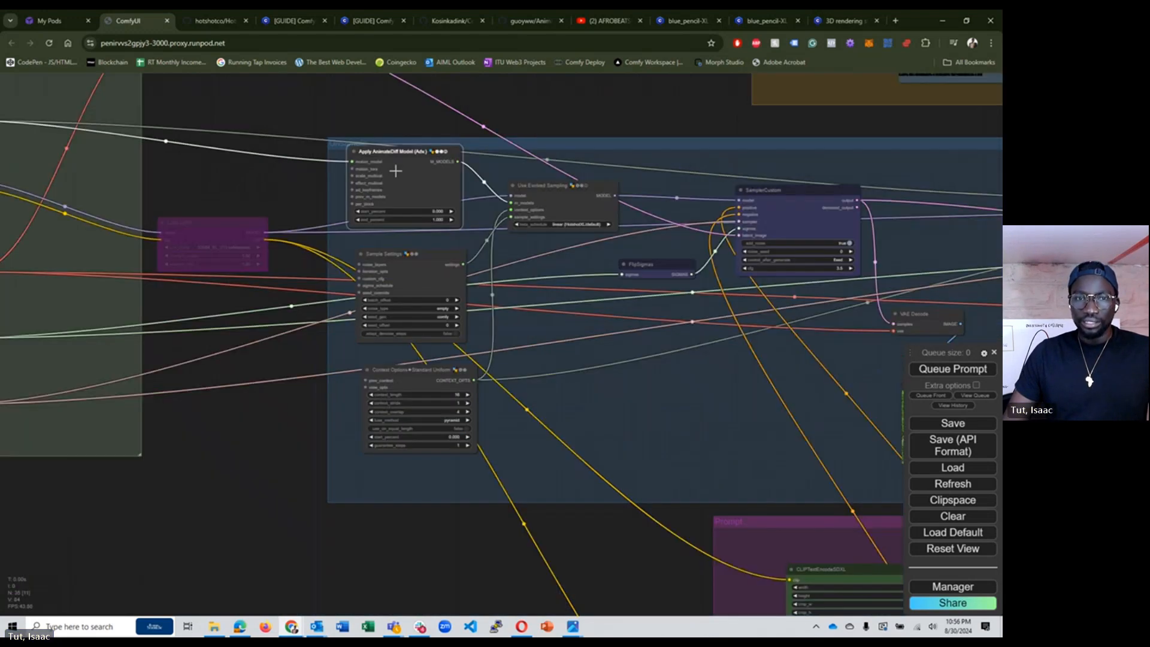
pyautogui.scroll(-2, 395, 170)
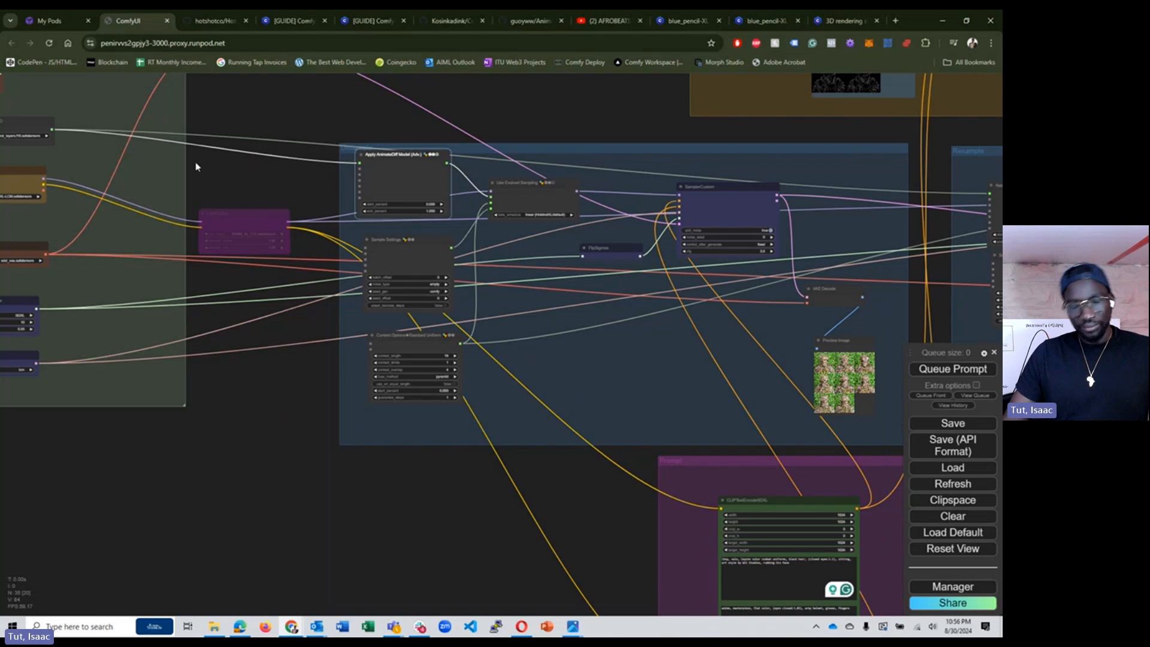
# Move the Context Options Standard Uniform node higher in the Unsample group, above Sample Settings.
pyautogui.scroll(6, 445, 243)
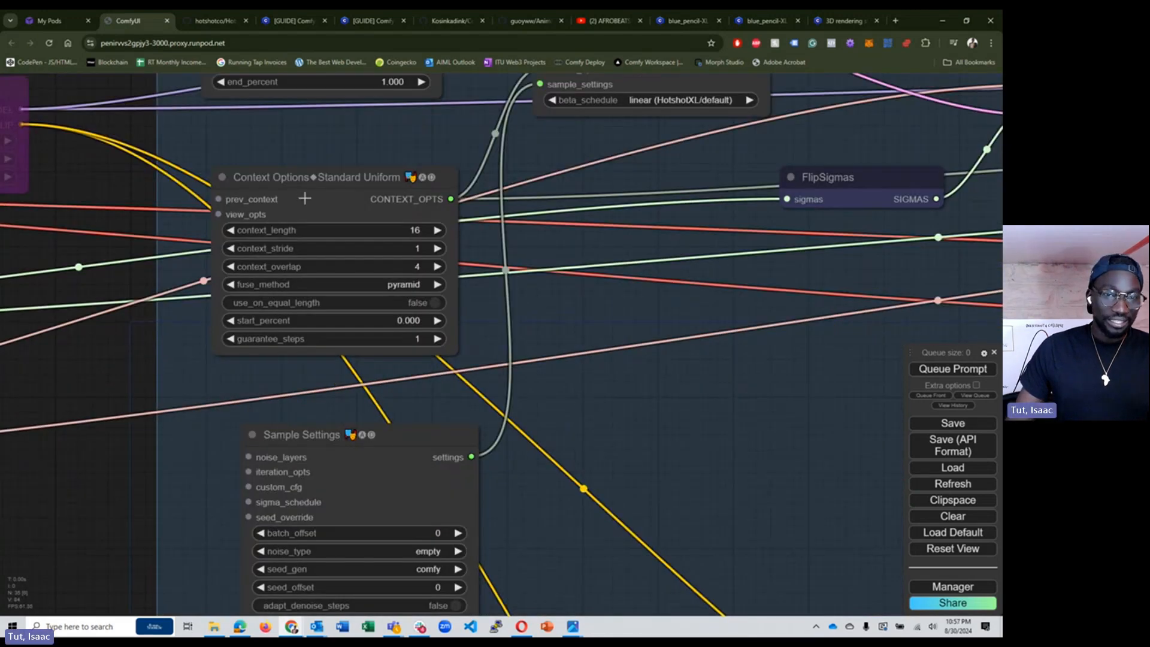
pyautogui.click(314, 180)
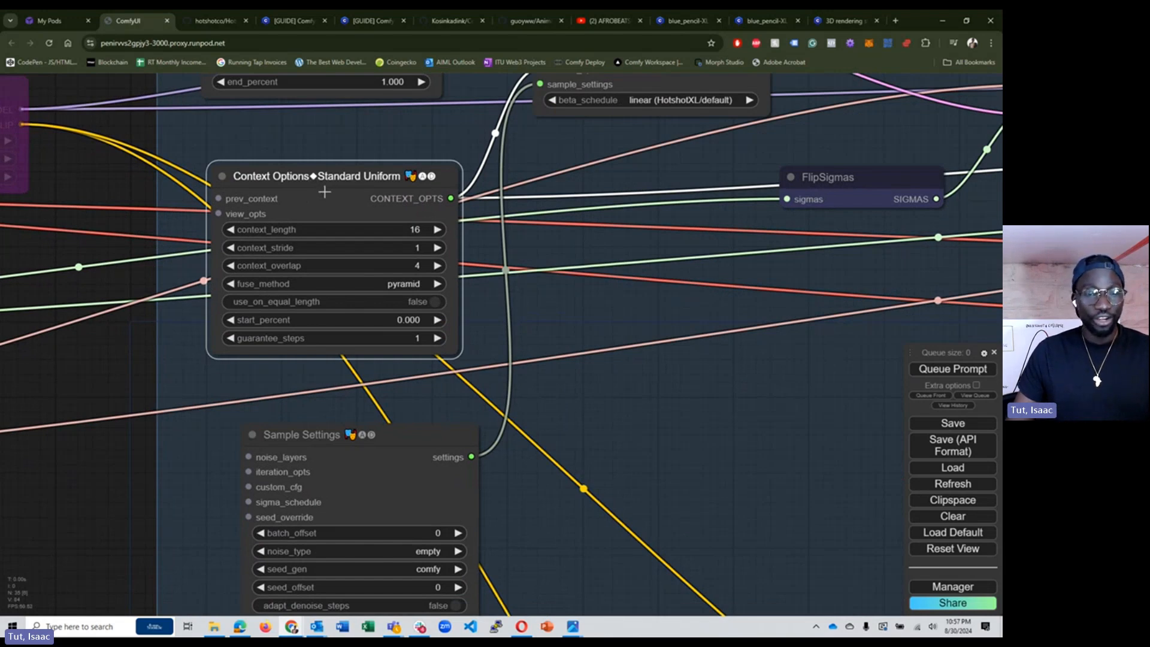
pyautogui.moveTo(312, 180); pyautogui.dragTo(329, 150)
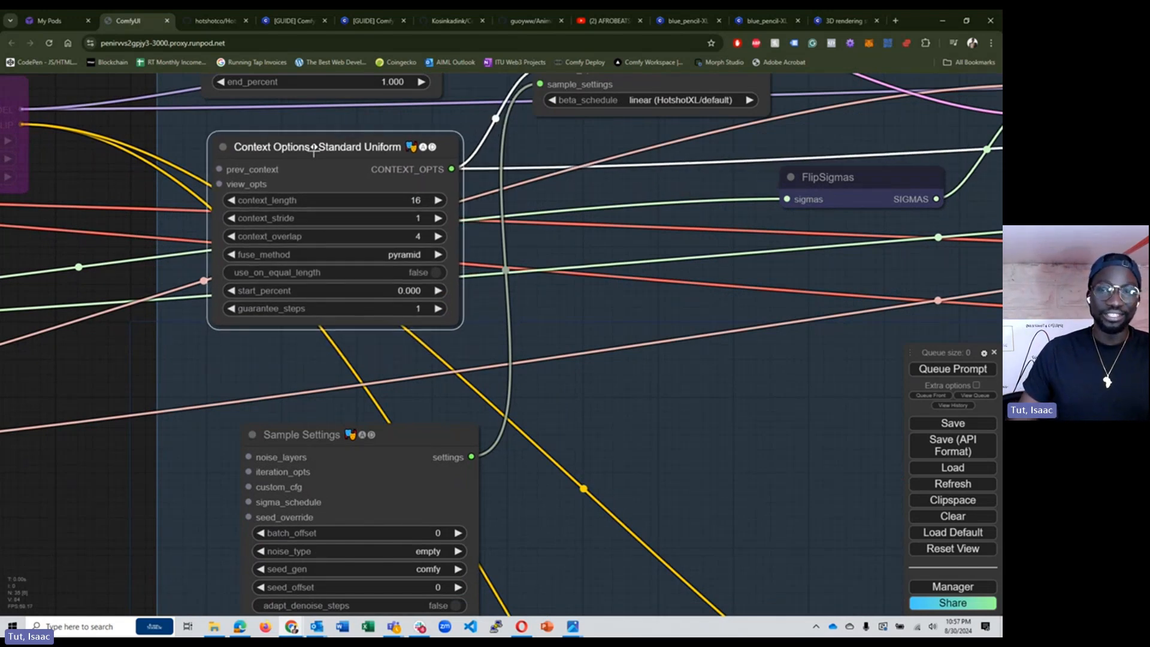
# Examine the context length, stride, overlap and fuse method settings of the Context Options Standard Uniform node in the Unsample group.
pyautogui.scroll(-3, 315, 154)
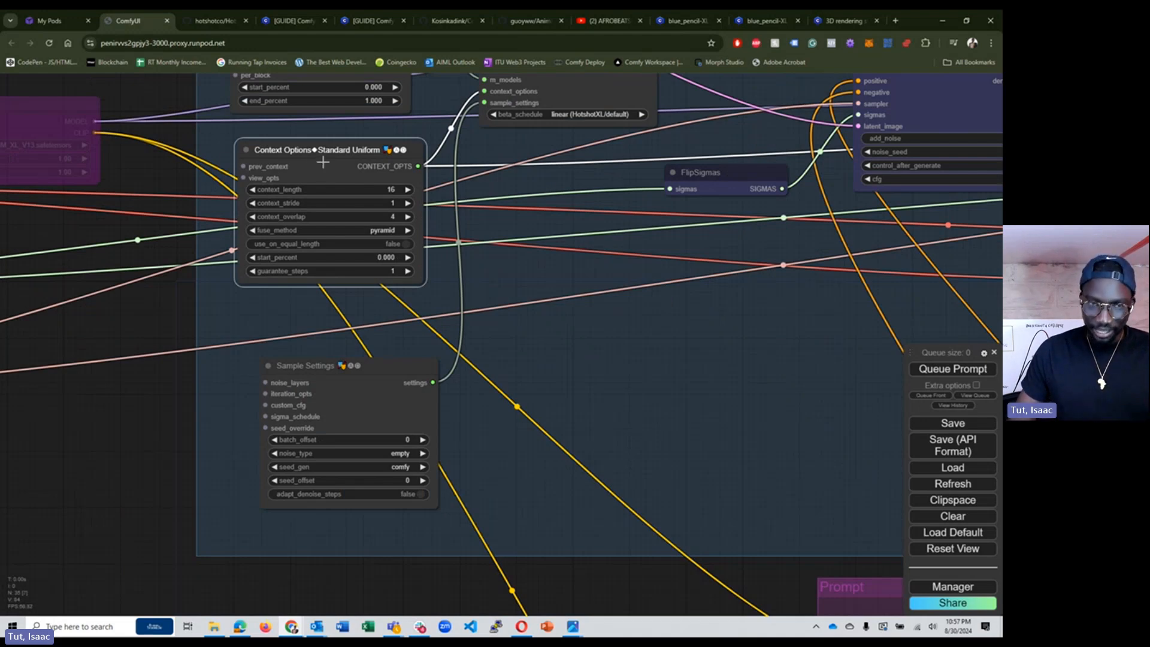
pyautogui.moveTo(172, 142); pyautogui.dragTo(149, 209)
pyautogui.scroll(-3, 160, 214)
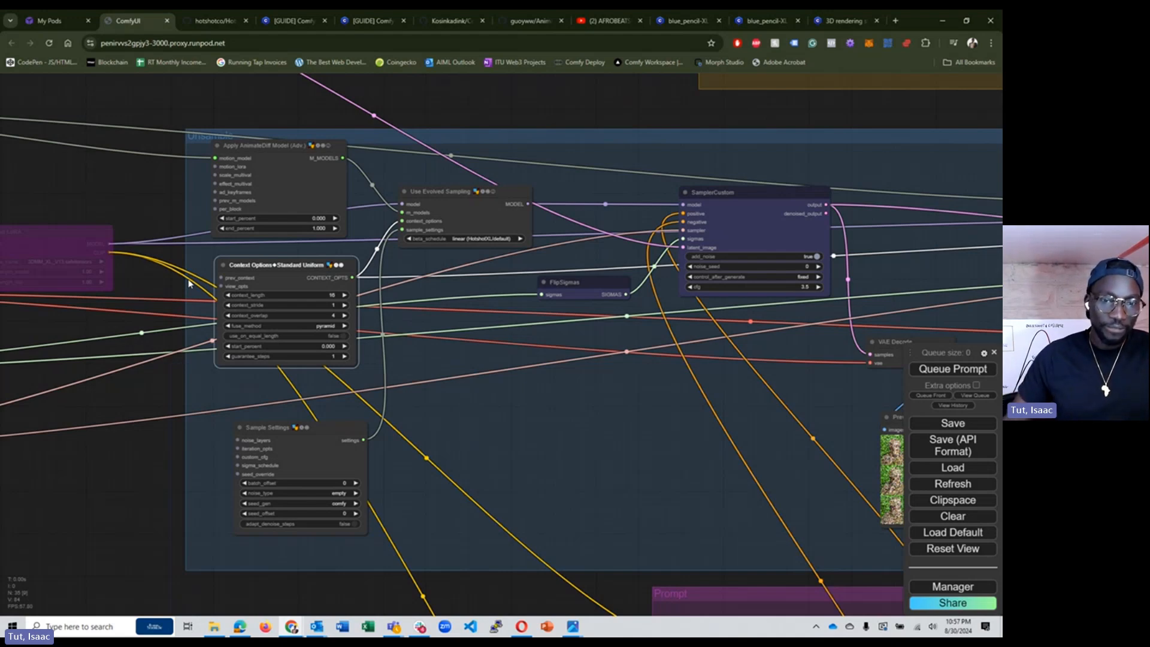
pyautogui.scroll(4, 189, 282)
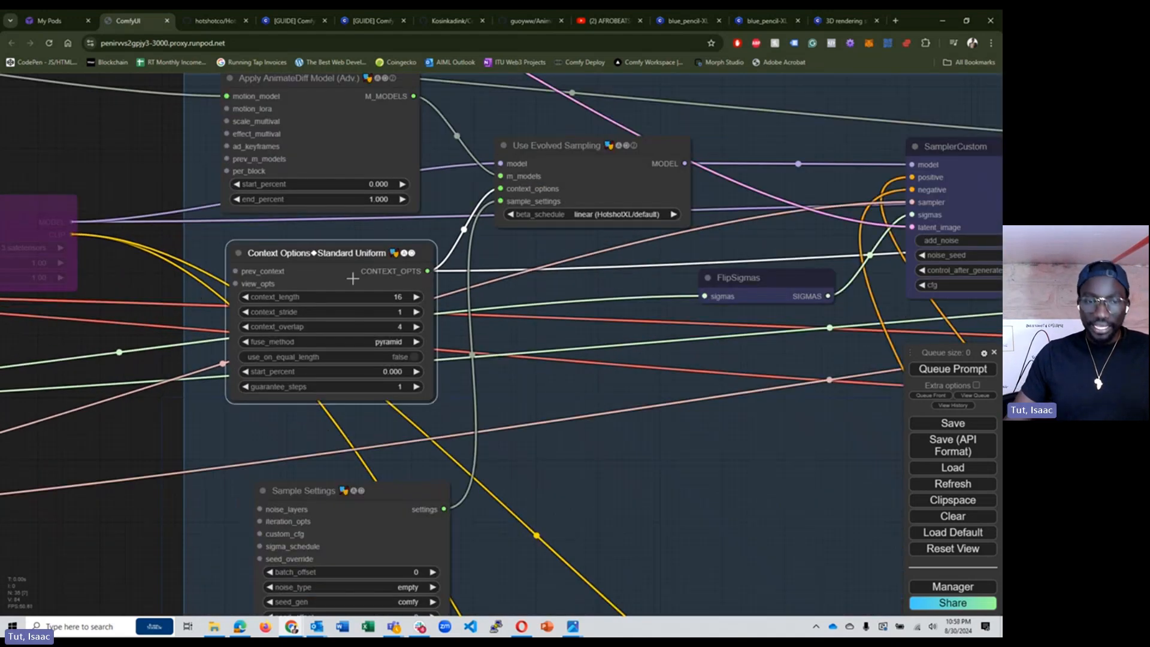
pyautogui.scroll(4, 206, 313)
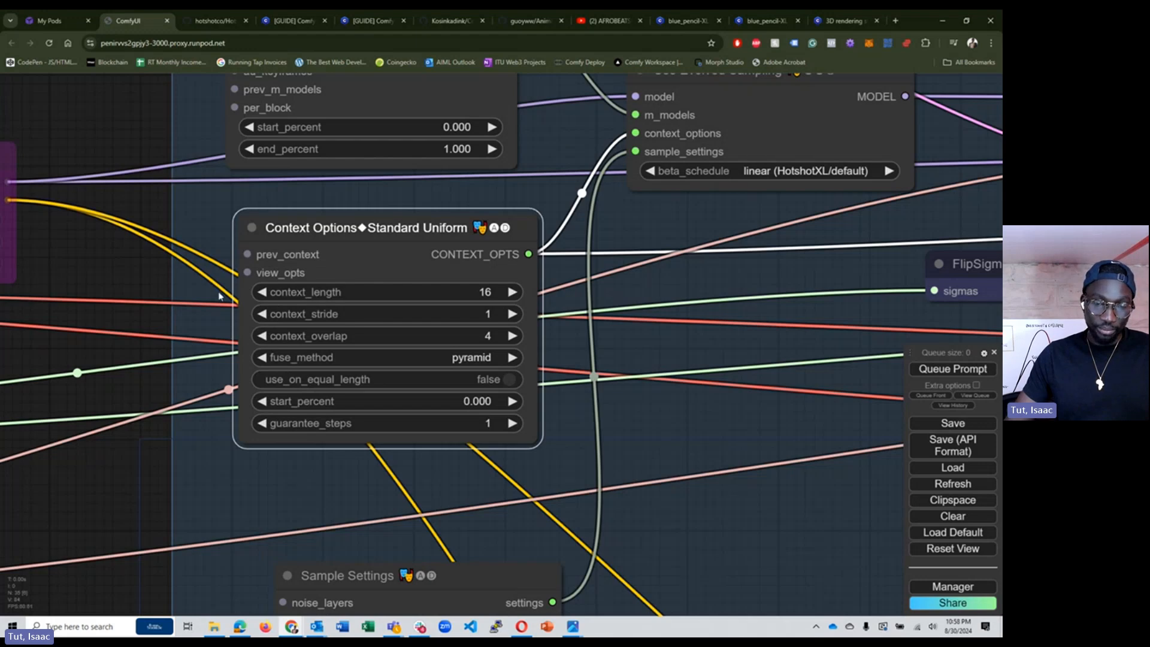
pyautogui.scroll(-3, 197, 294)
pyautogui.scroll(4, 402, 302)
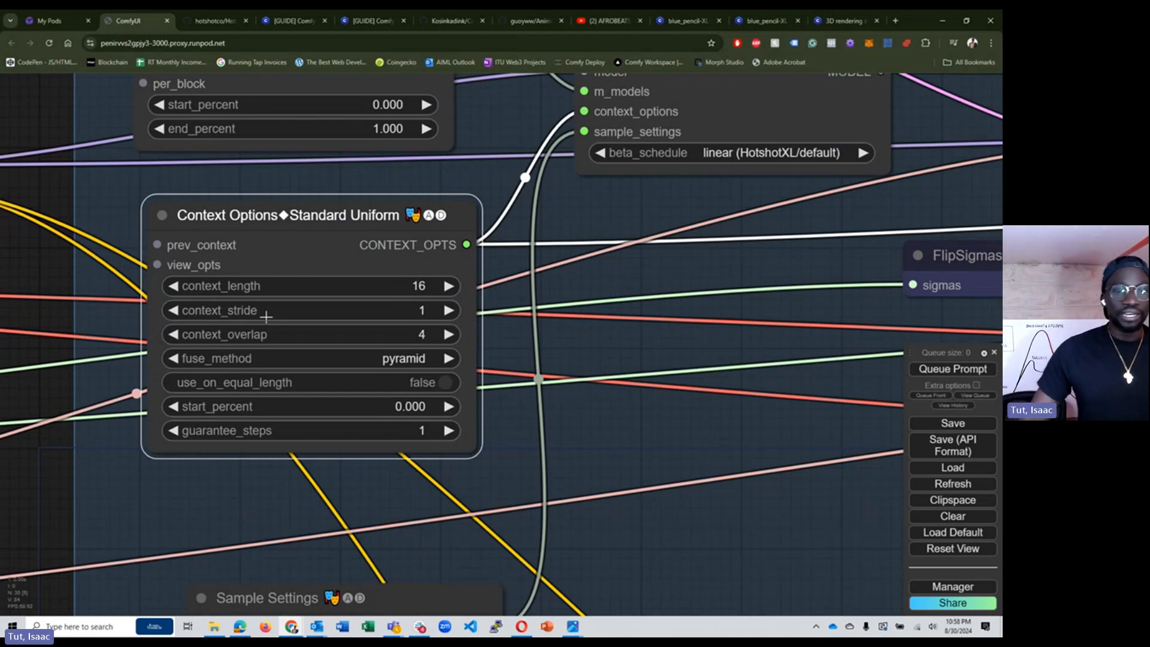
pyautogui.scroll(3, 264, 309)
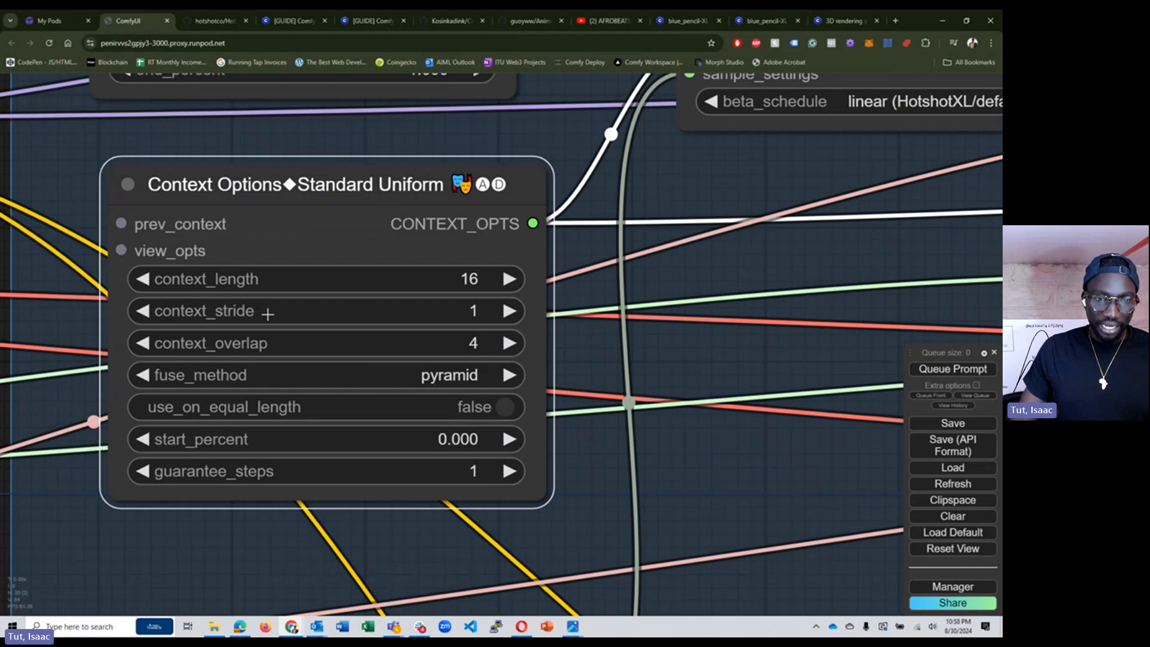
pyautogui.scroll(-2, 268, 313)
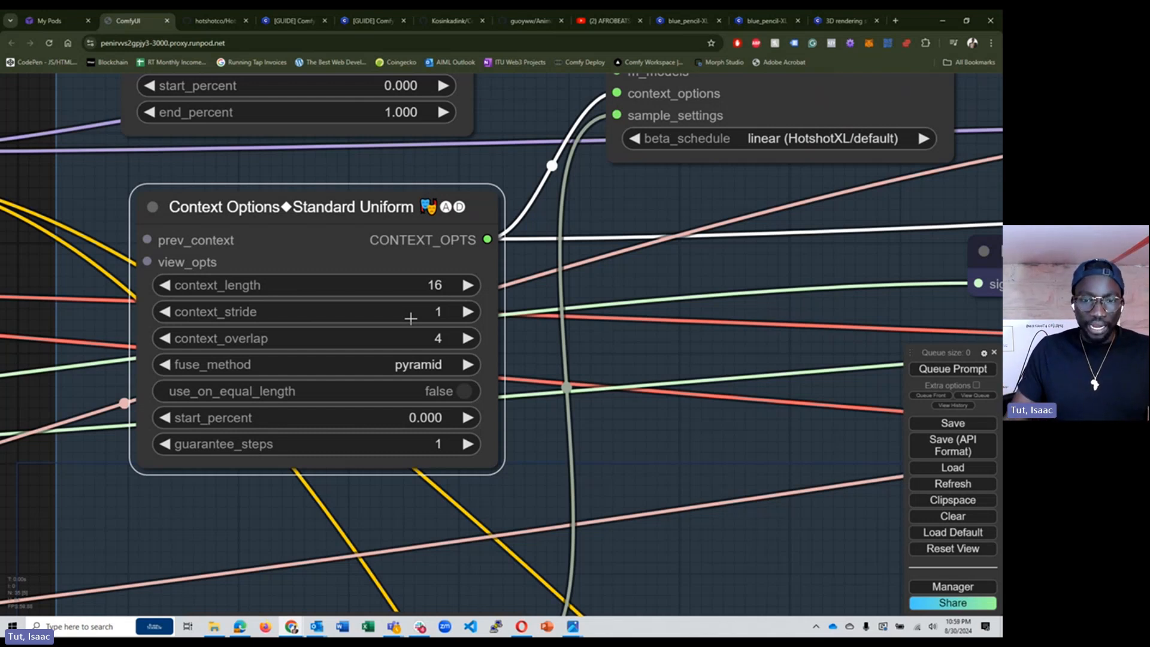
# Try a context_stride of 2 on the Context Options Standard Uniform node, and restore it to 1.
pyautogui.click(461, 312)
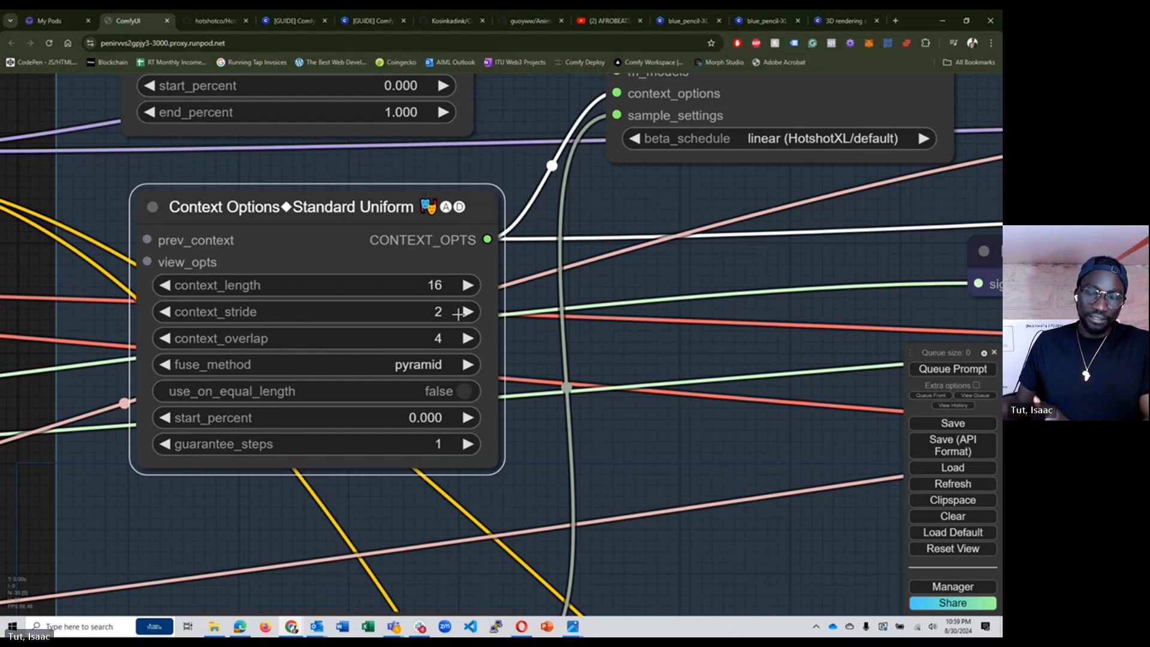
pyautogui.click(166, 312)
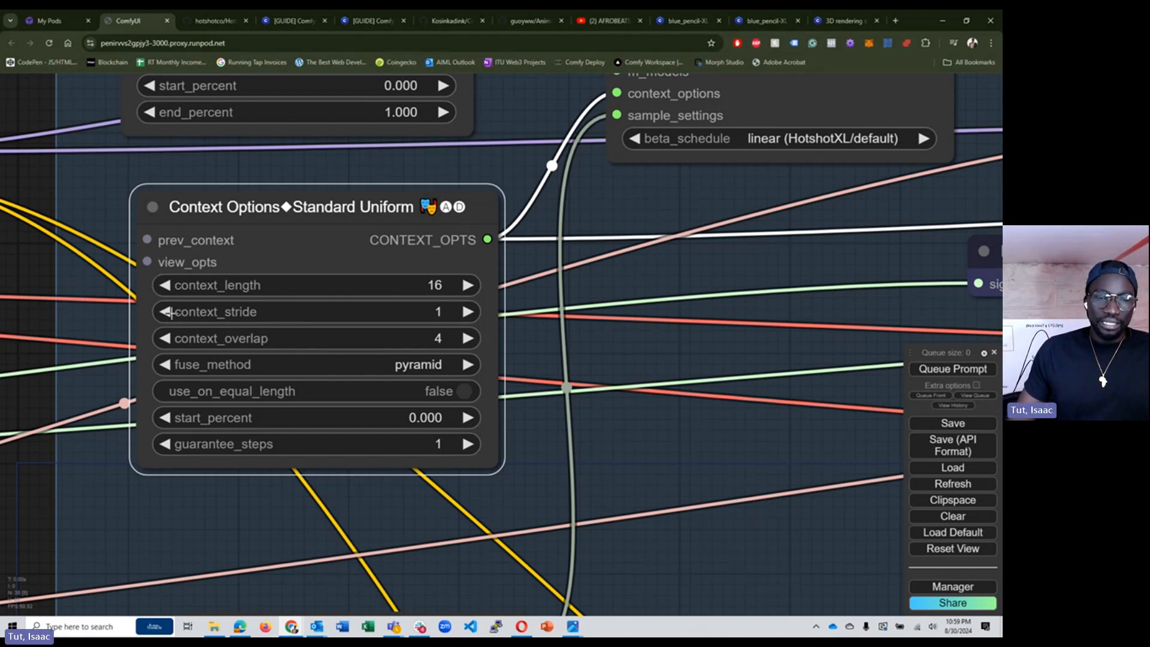
pyautogui.scroll(4, 351, 350)
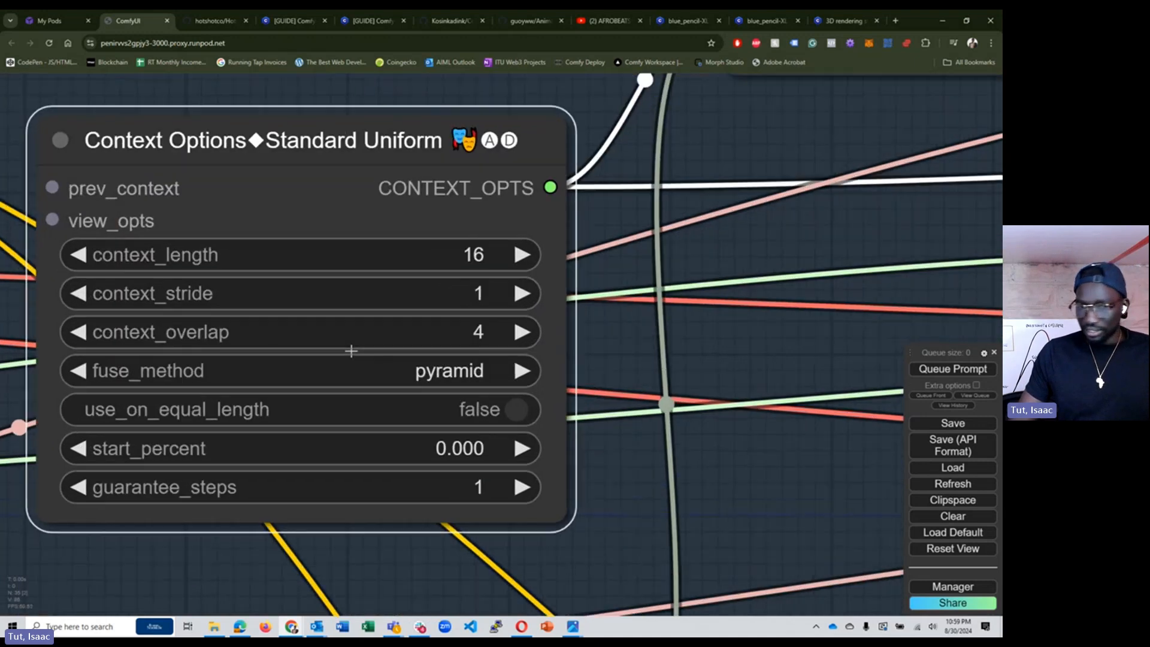
pyautogui.scroll(-3, 359, 351)
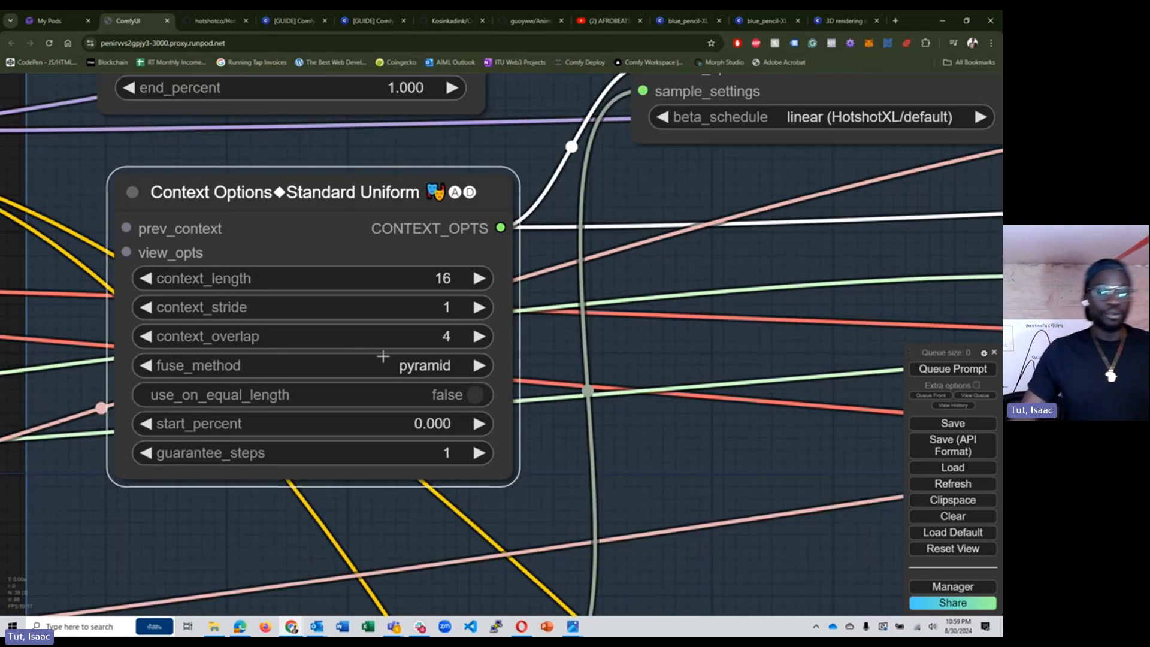
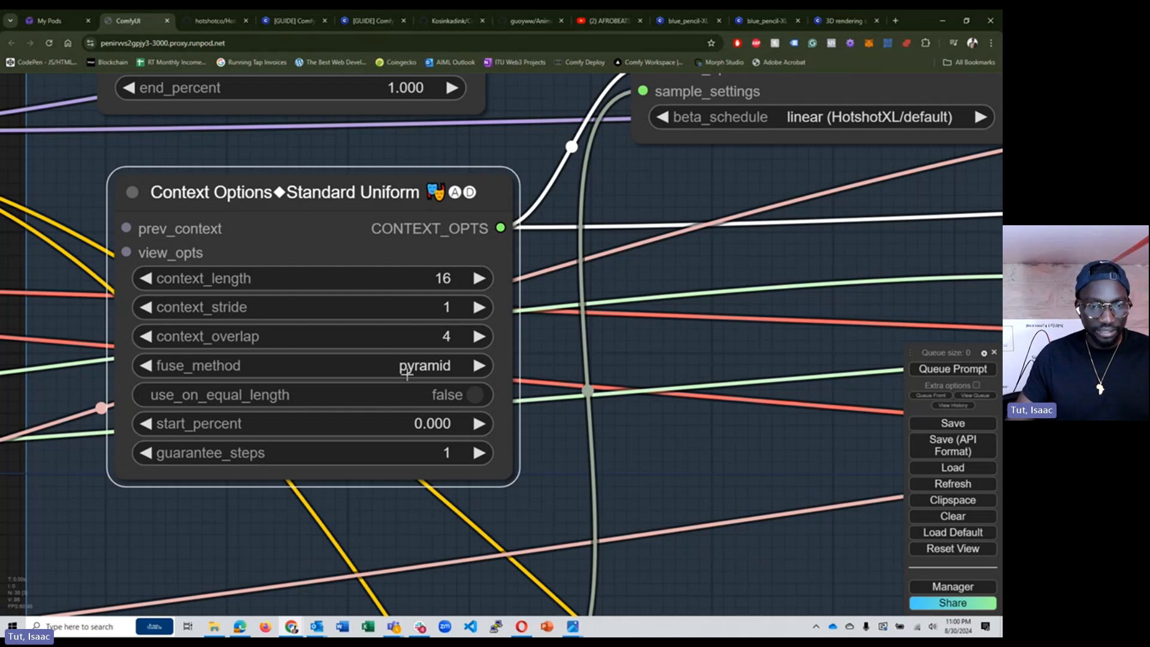
# Move the Sample Settings node up to sit directly beneath the Context Options Standard Uniform node.
pyautogui.scroll(-2, 413, 383)
pyautogui.scroll(-1, 413, 385)
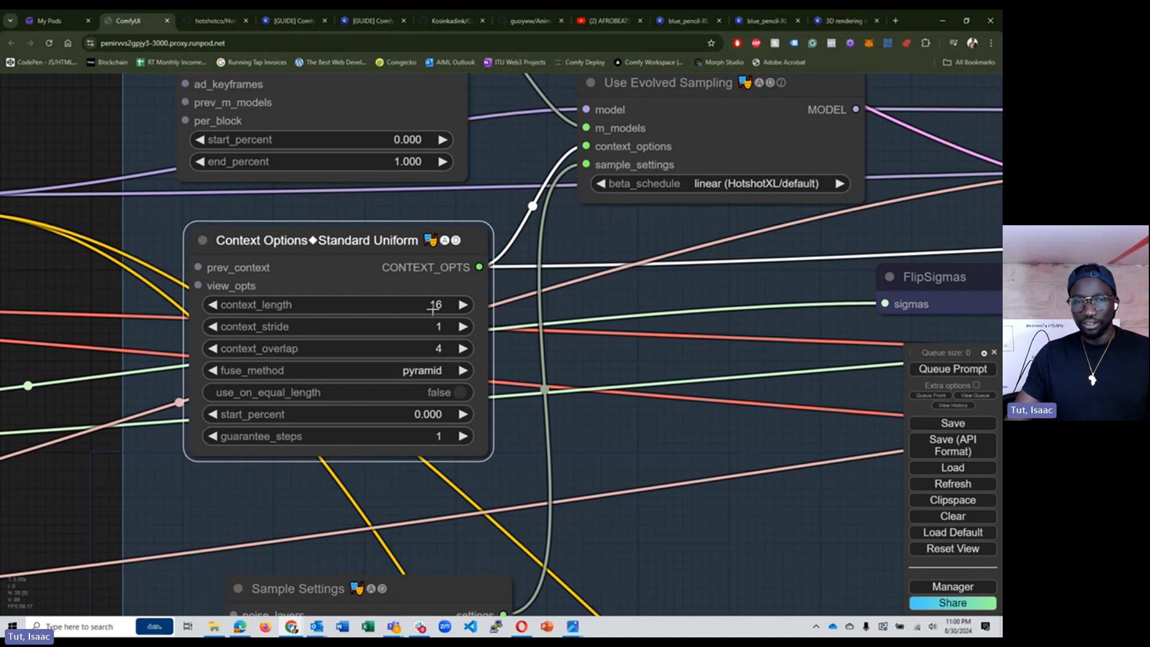
pyautogui.scroll(-5, 433, 309)
pyautogui.scroll(-3, 454, 450)
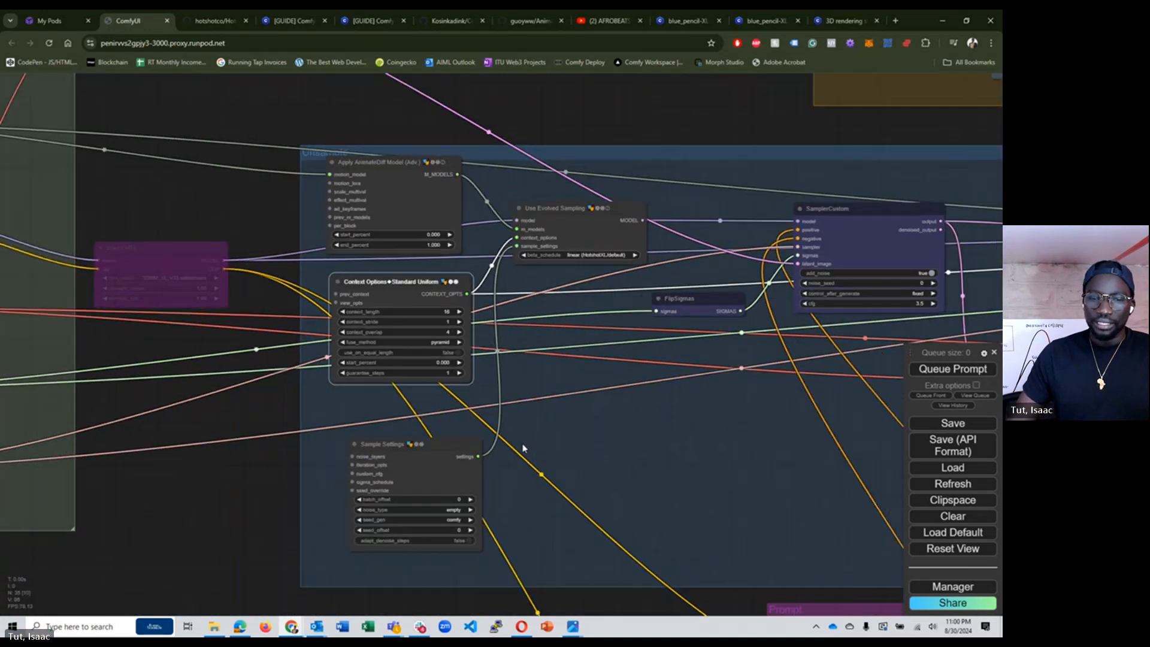
pyautogui.moveTo(453, 450); pyautogui.dragTo(432, 409)
pyautogui.scroll(2, 494, 491)
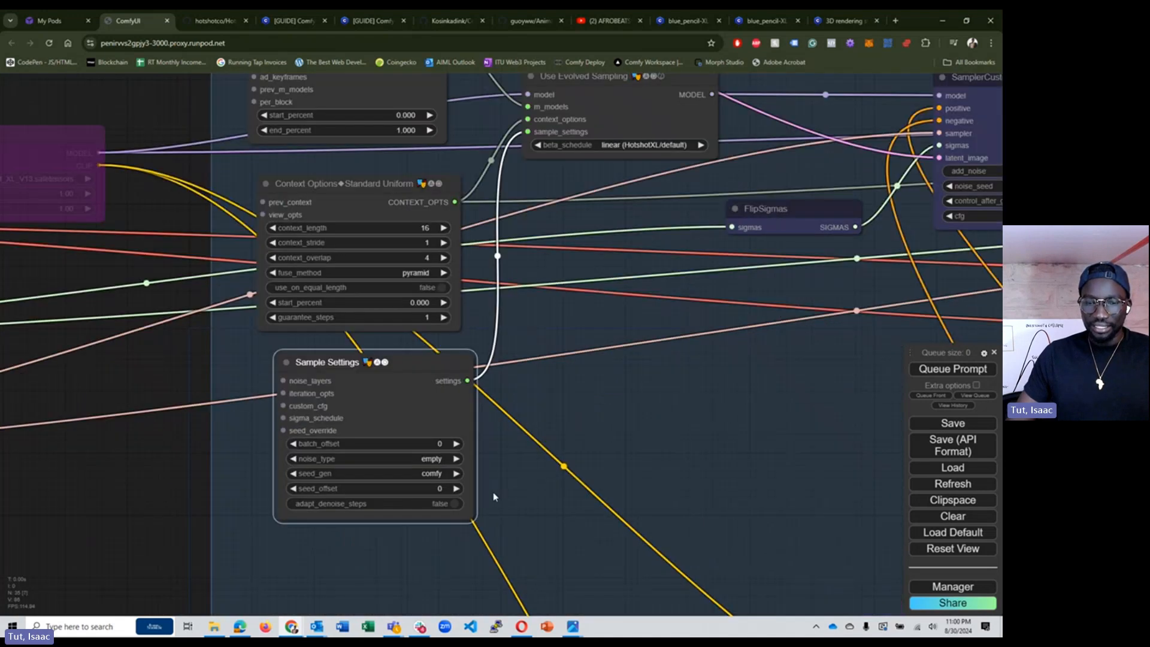
pyautogui.scroll(-3, 494, 496)
pyautogui.scroll(4, 448, 440)
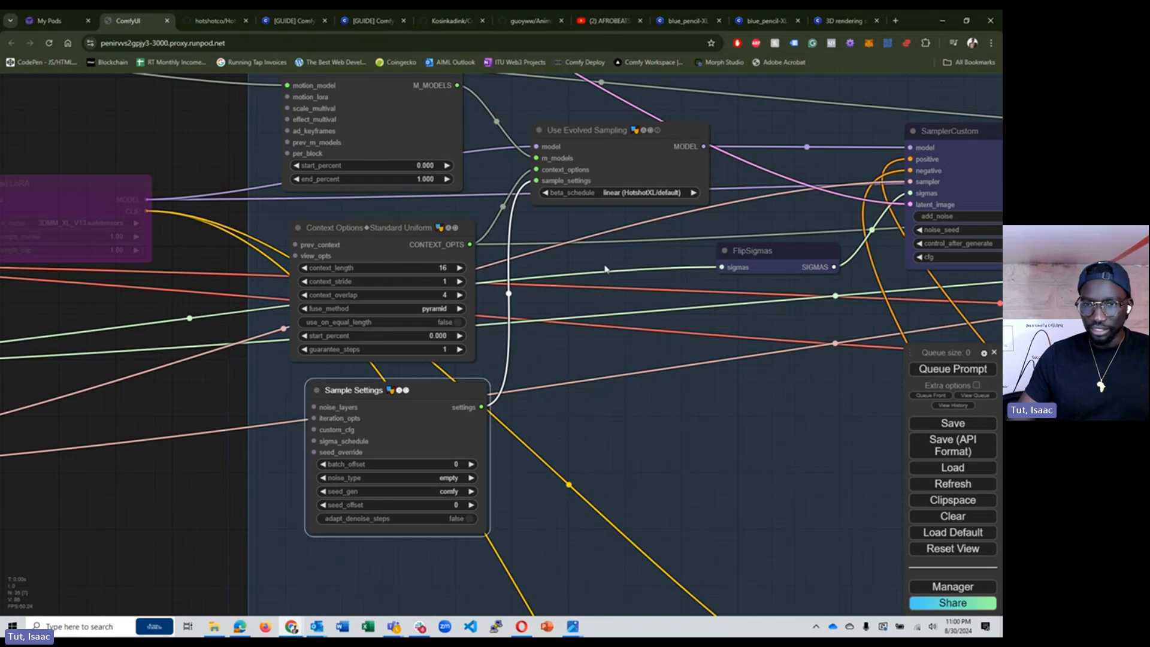
# Survey the whole workflow and inspect which AnimateDiff and Sample Settings nodes the Resample group repeats from the Unsample group.
pyautogui.scroll(-3, 604, 264)
pyautogui.scroll(-3, 621, 282)
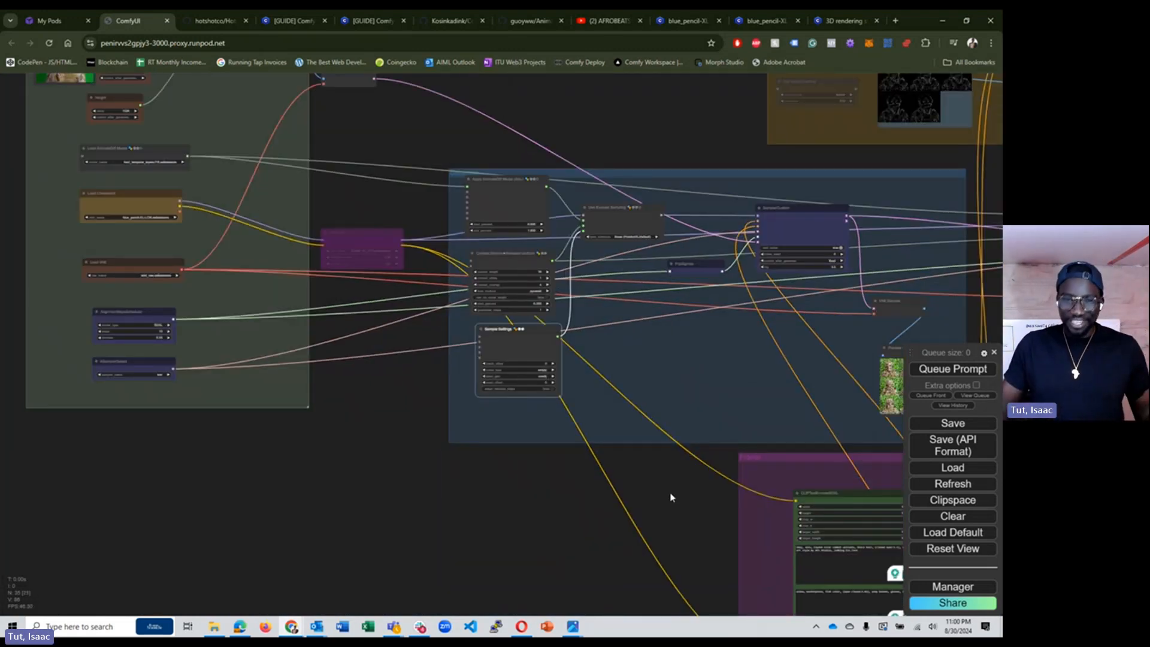
pyautogui.scroll(-3, 645, 261)
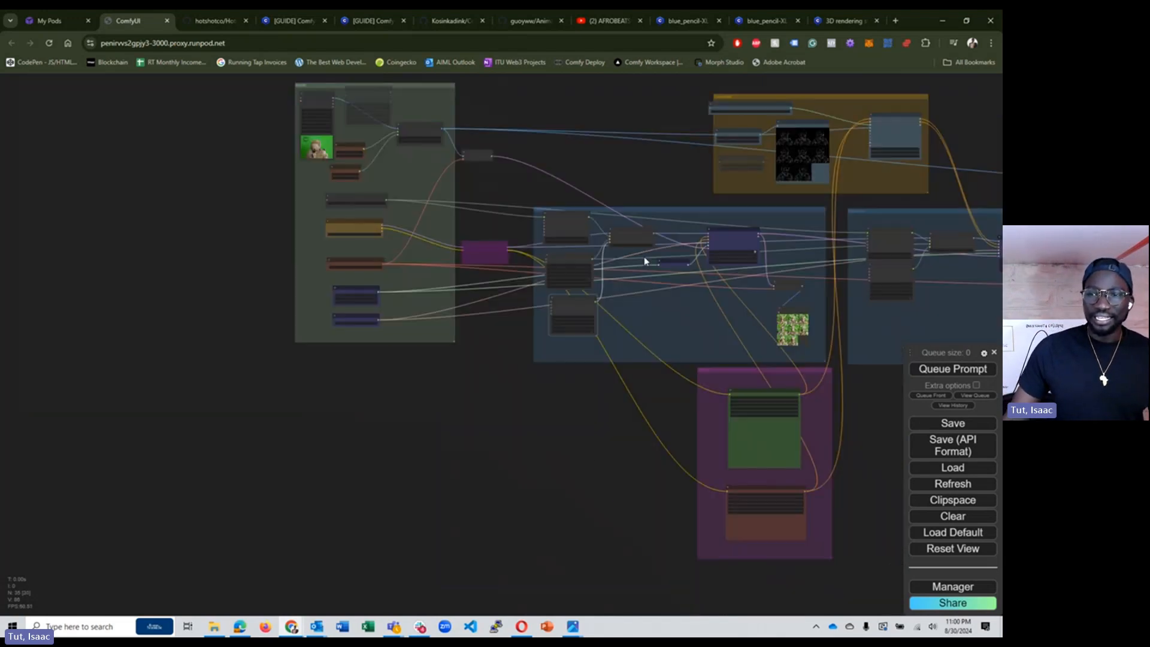
pyautogui.moveTo(657, 183); pyautogui.dragTo(347, 186)
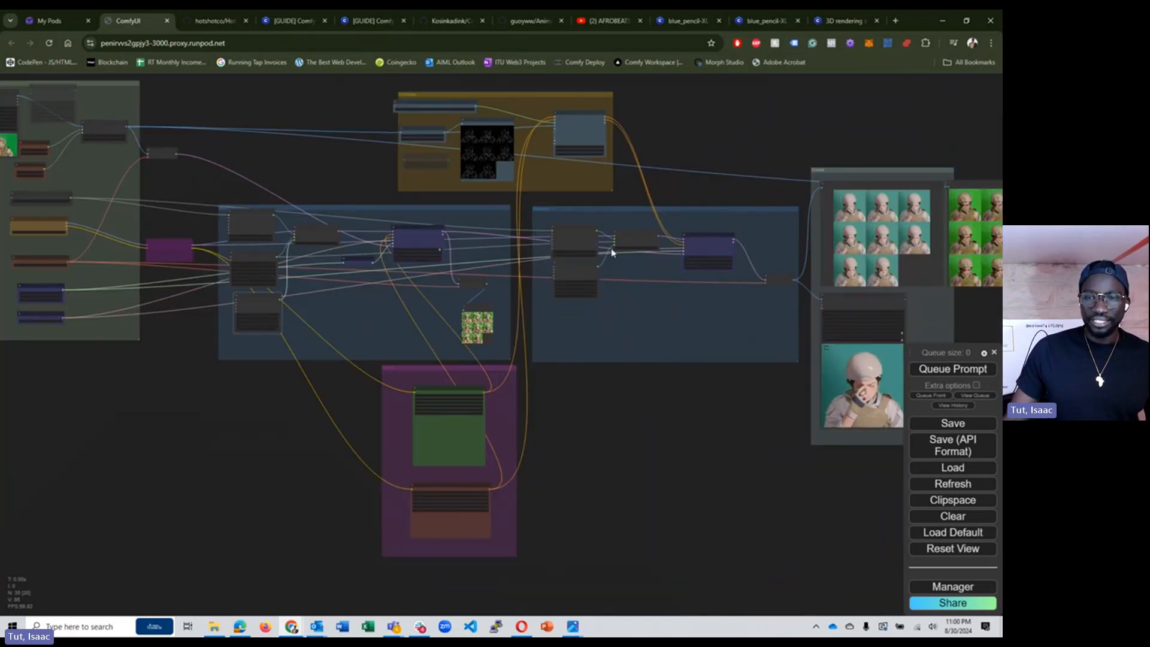
pyautogui.scroll(5, 617, 230)
pyautogui.click(510, 243)
pyautogui.scroll(-3, 551, 390)
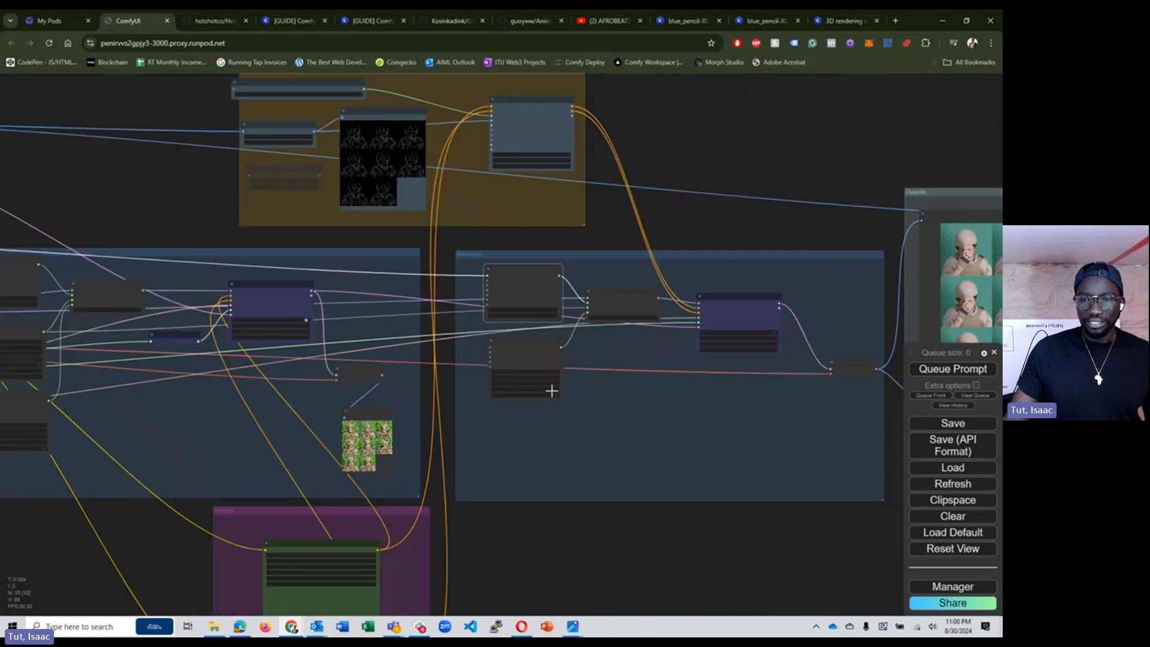
# Nudge the Context Options Standard Uniform node slightly right and trace its output into the Resample group's Use Evolved Sampling node.
pyautogui.click(29, 400)
pyautogui.moveTo(23, 330); pyautogui.dragTo(34, 330)
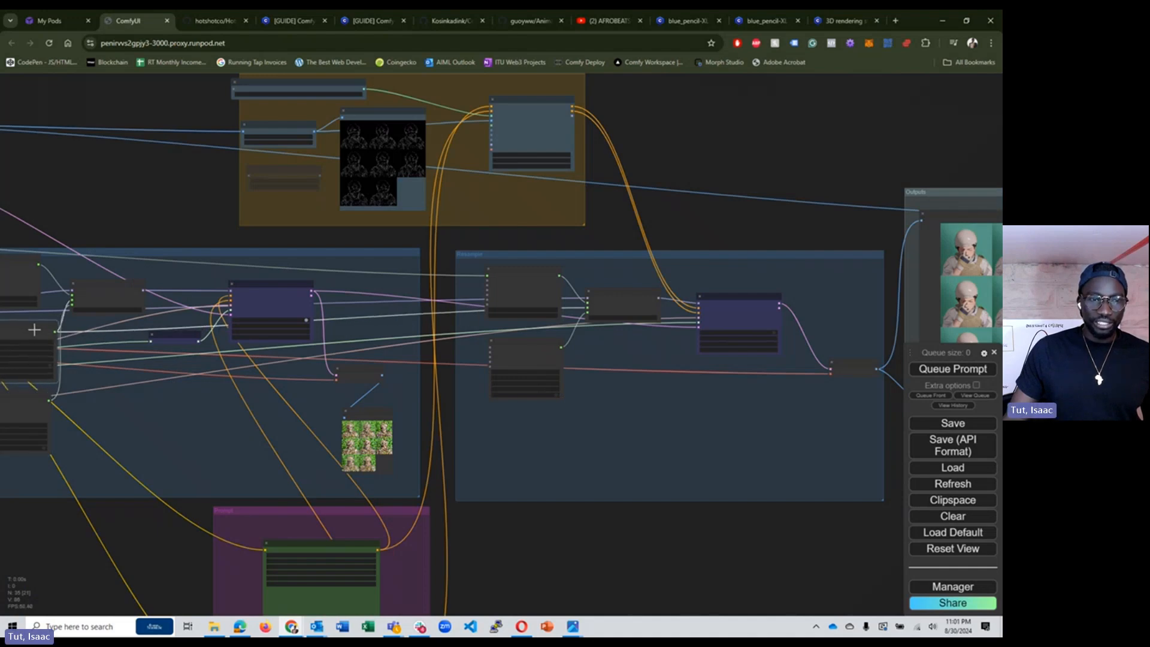
pyautogui.scroll(5, 34, 330)
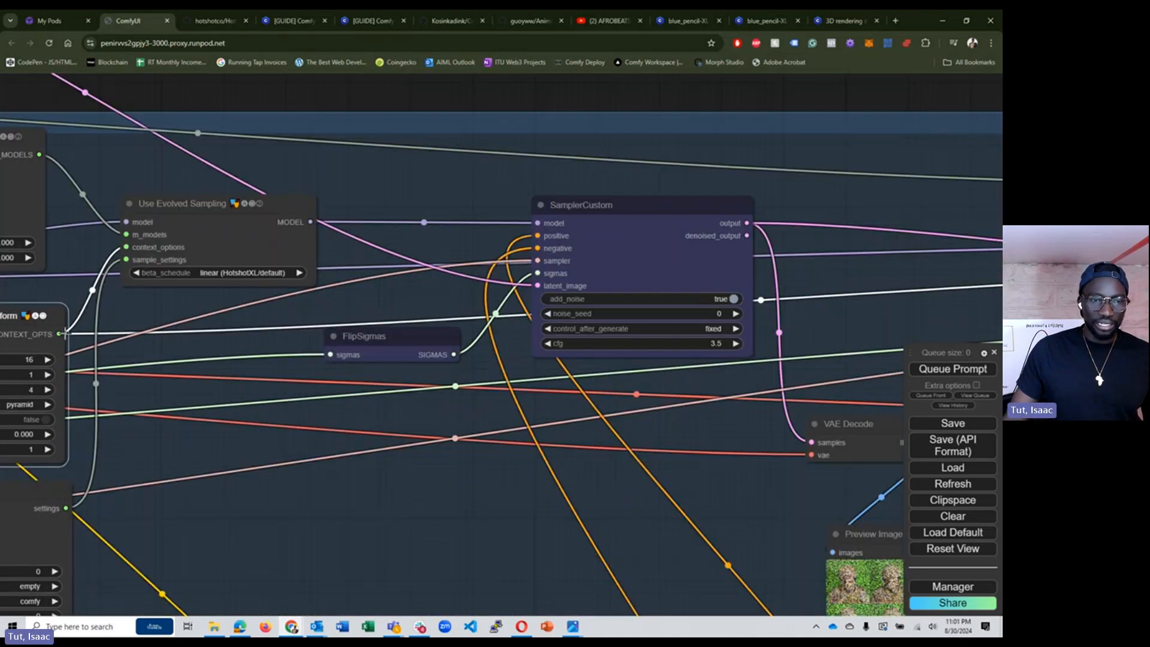
pyautogui.scroll(-6, 92, 290)
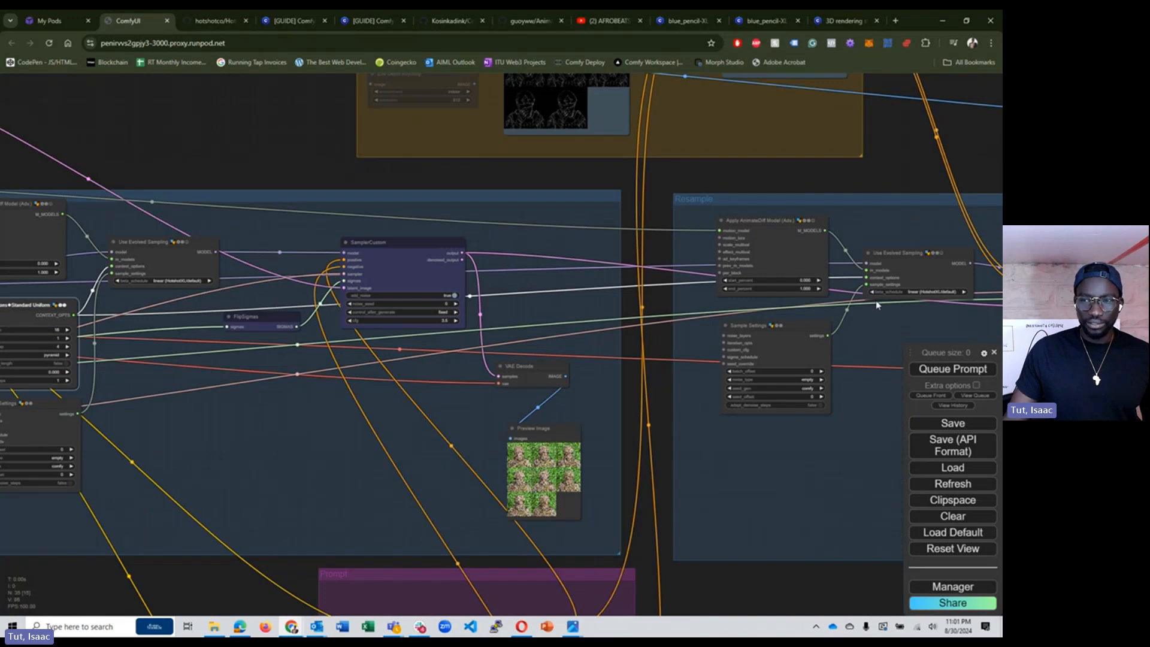
pyautogui.scroll(-3, 620, 412)
pyautogui.scroll(5, 319, 372)
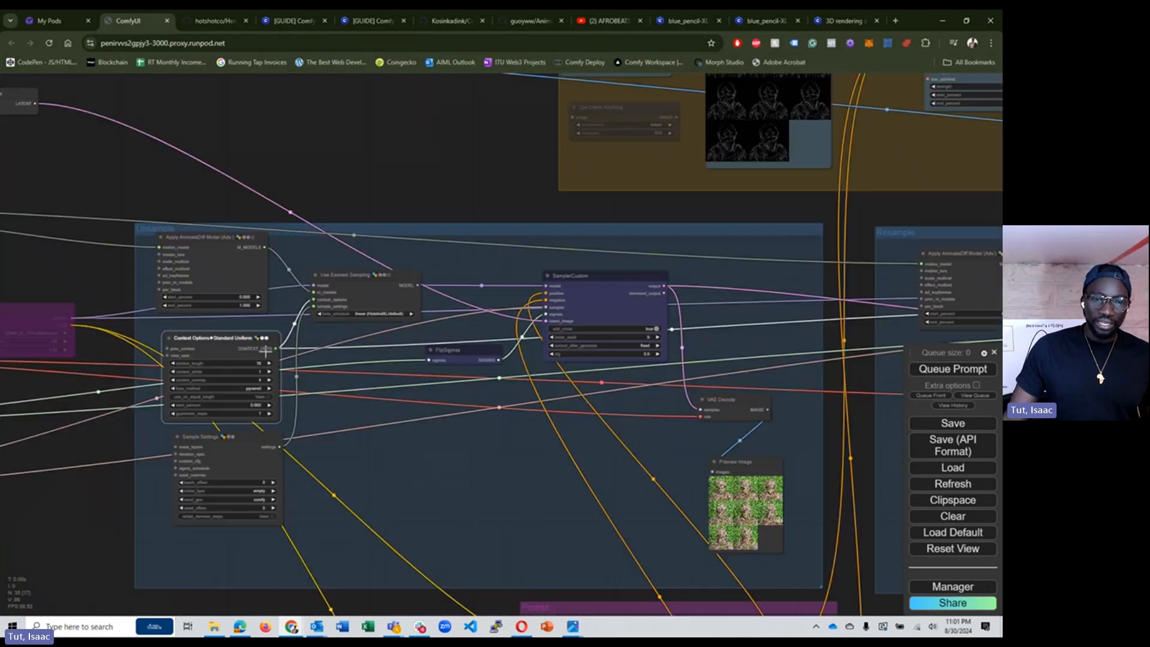
pyautogui.scroll(-6, 319, 372)
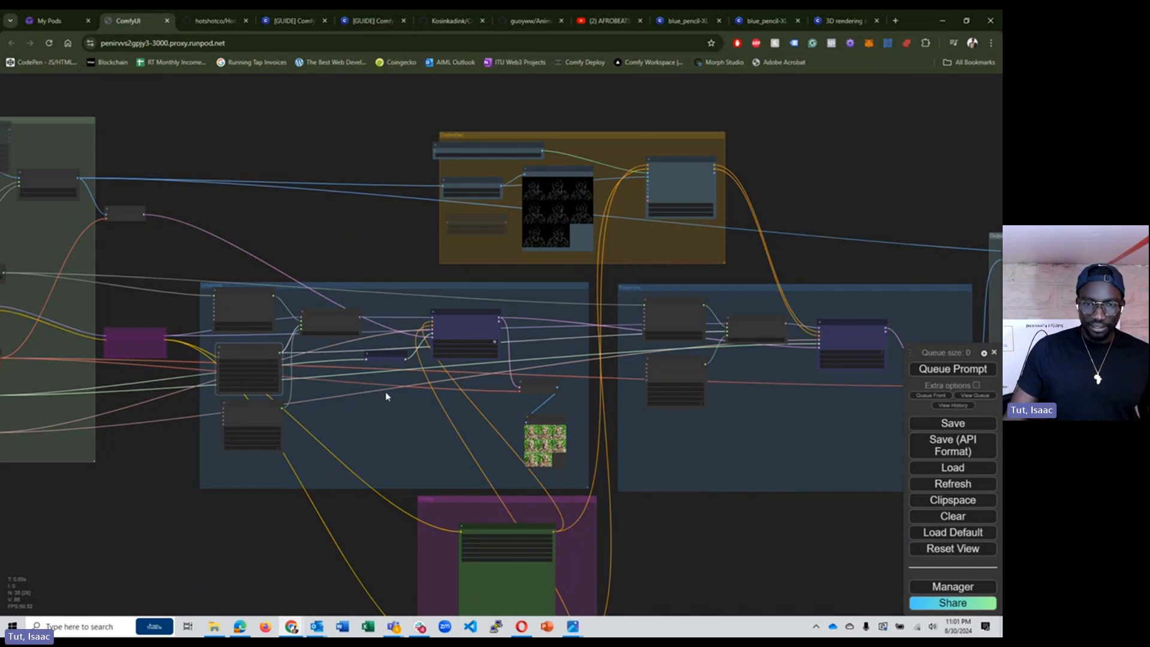
# Review how the Unsample group's SamplerCustom, the ControlNet group and the Resample group link together across the workflow.
pyautogui.scroll(5, 448, 341)
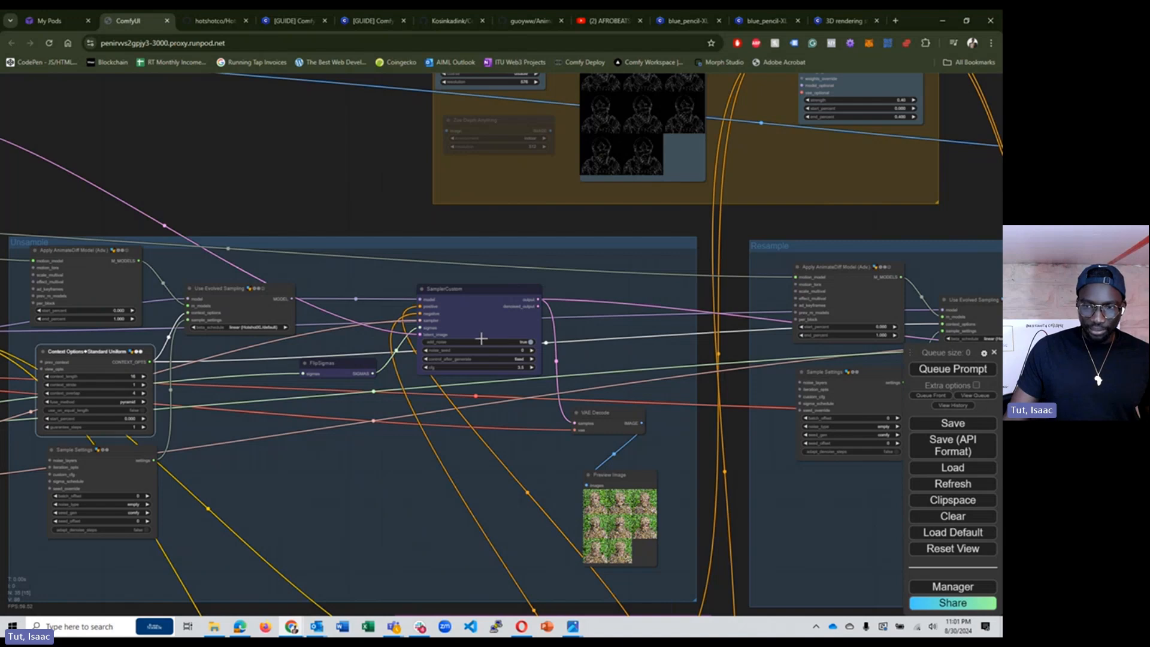
pyautogui.scroll(-5, 481, 339)
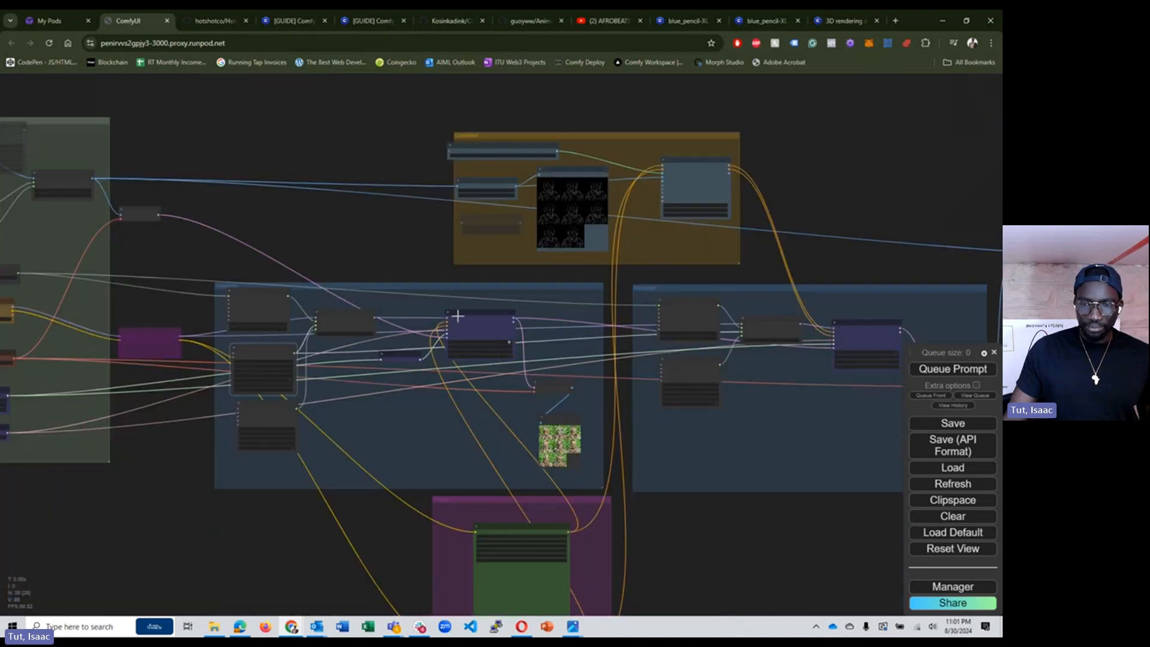
pyautogui.scroll(3, 680, 326)
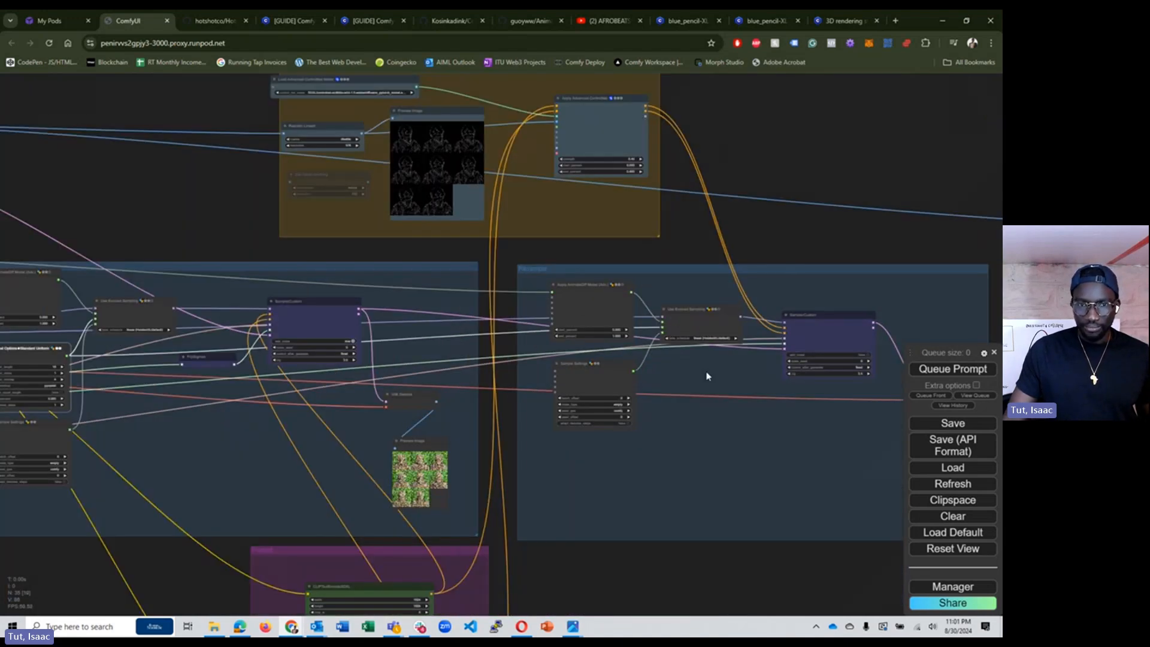
pyautogui.scroll(-3, 706, 376)
pyautogui.scroll(-4, 700, 324)
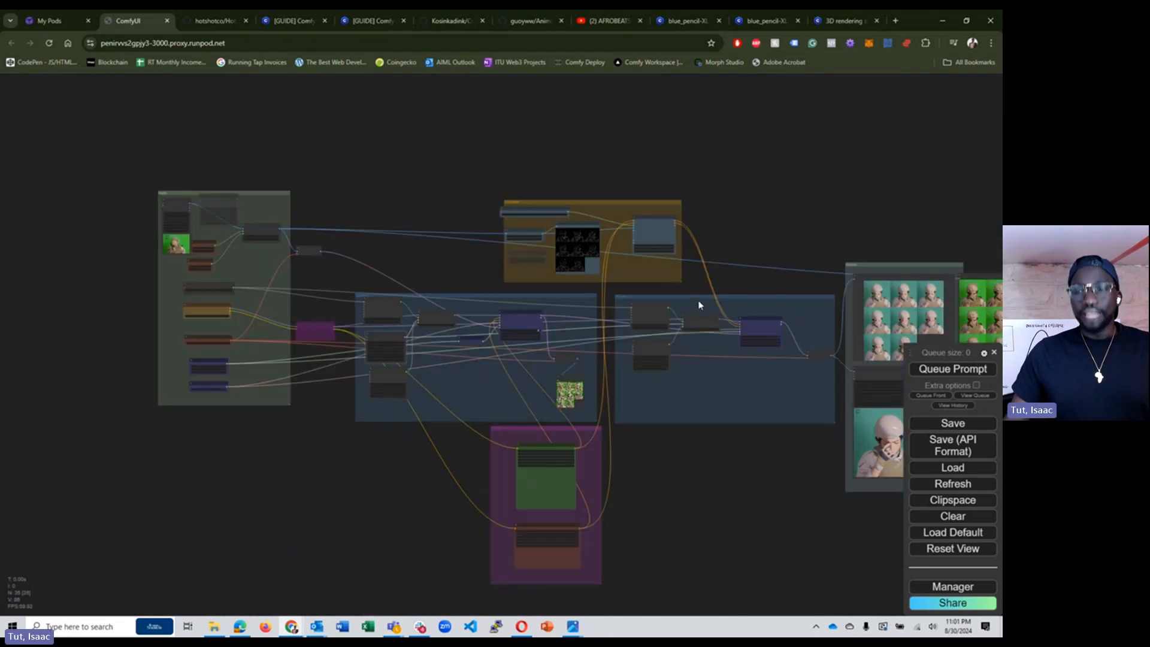
pyautogui.moveTo(786, 252); pyautogui.dragTo(684, 207)
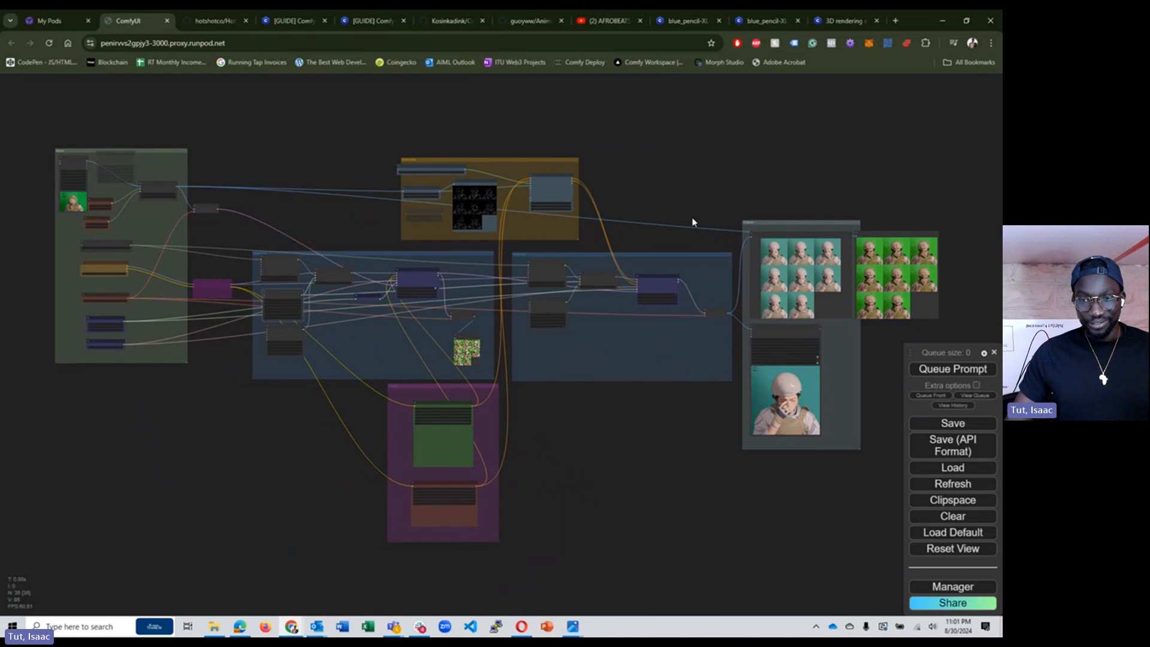
# Follow the Resample group's SamplerCustom output through VAE Decode to the preview images and Video Combine node.
pyautogui.scroll(1, 719, 365)
pyautogui.scroll(4, 701, 349)
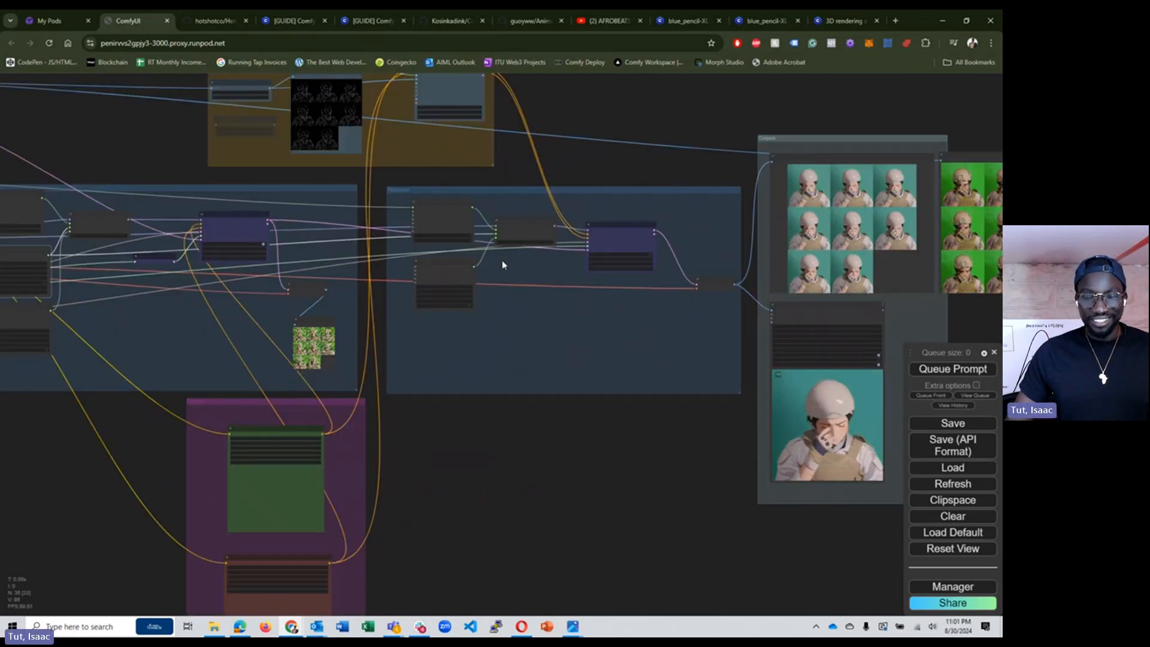
pyautogui.scroll(5, 557, 259)
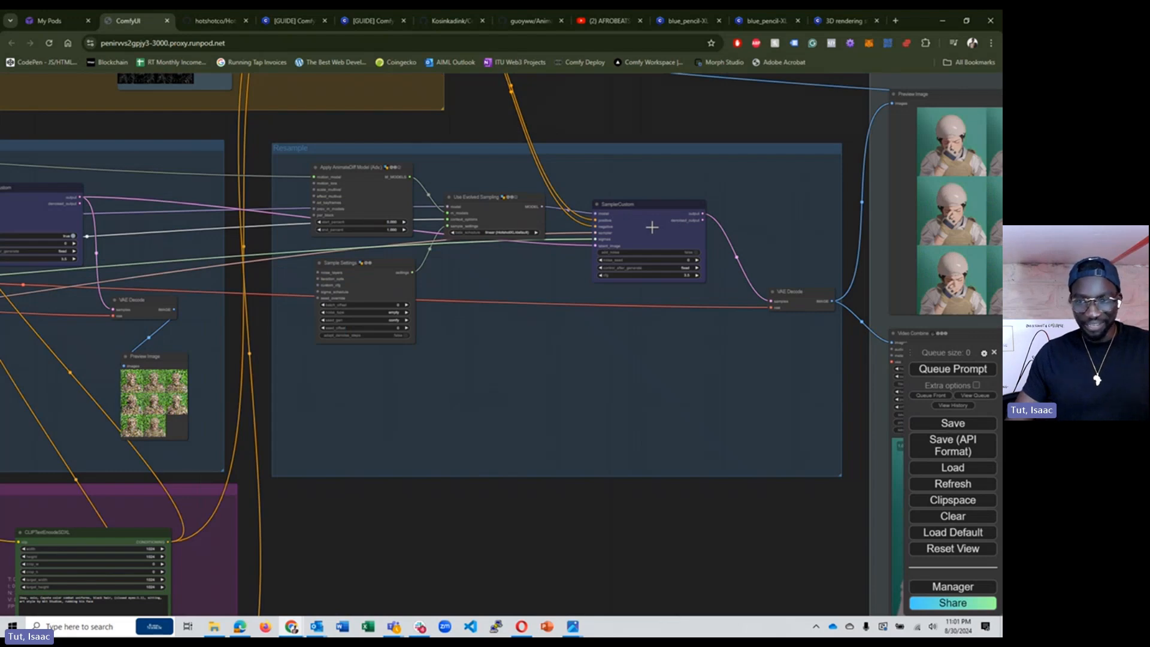
pyautogui.scroll(-4, 739, 272)
pyautogui.scroll(6, 752, 281)
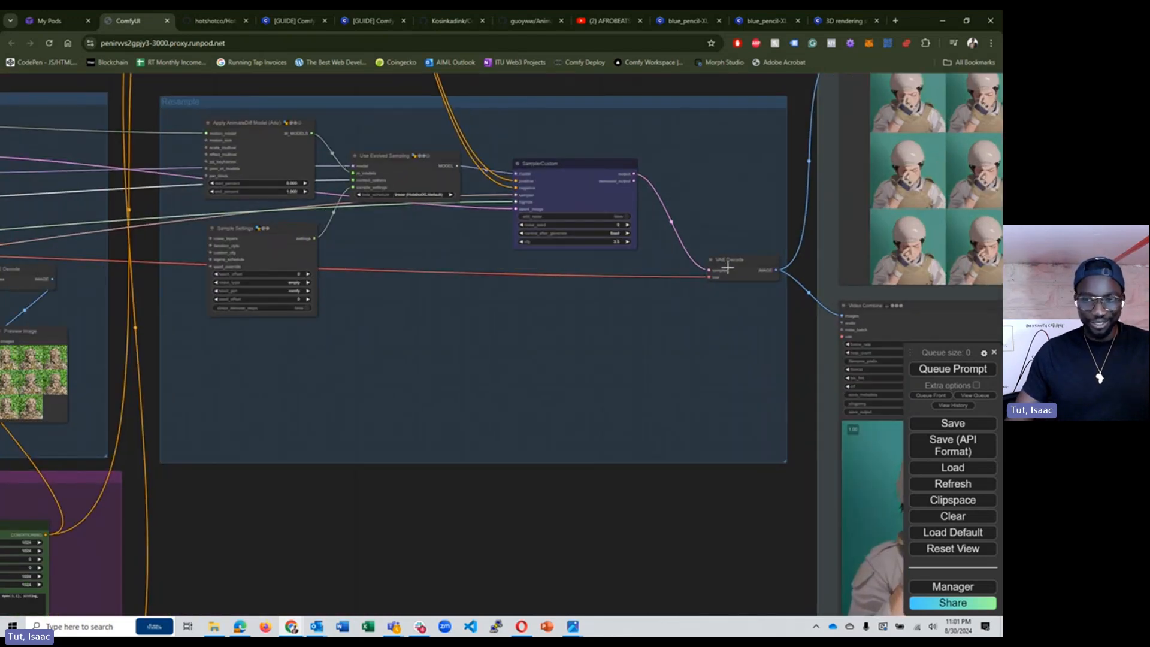
pyautogui.scroll(-5, 736, 265)
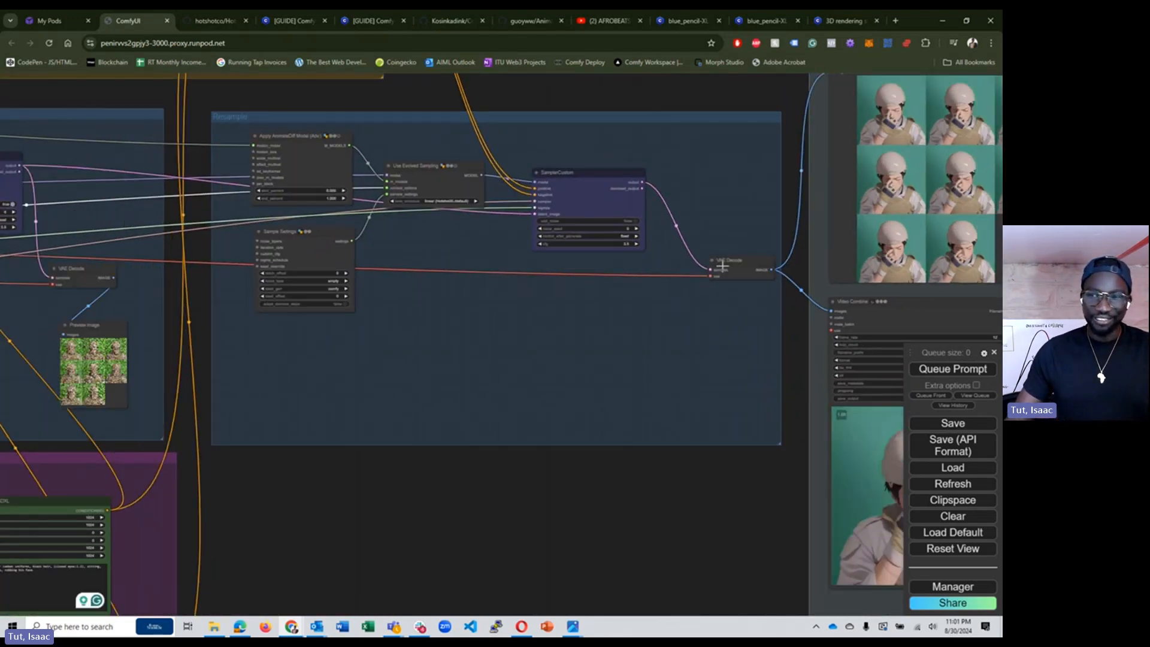
pyautogui.moveTo(744, 398); pyautogui.dragTo(560, 303)
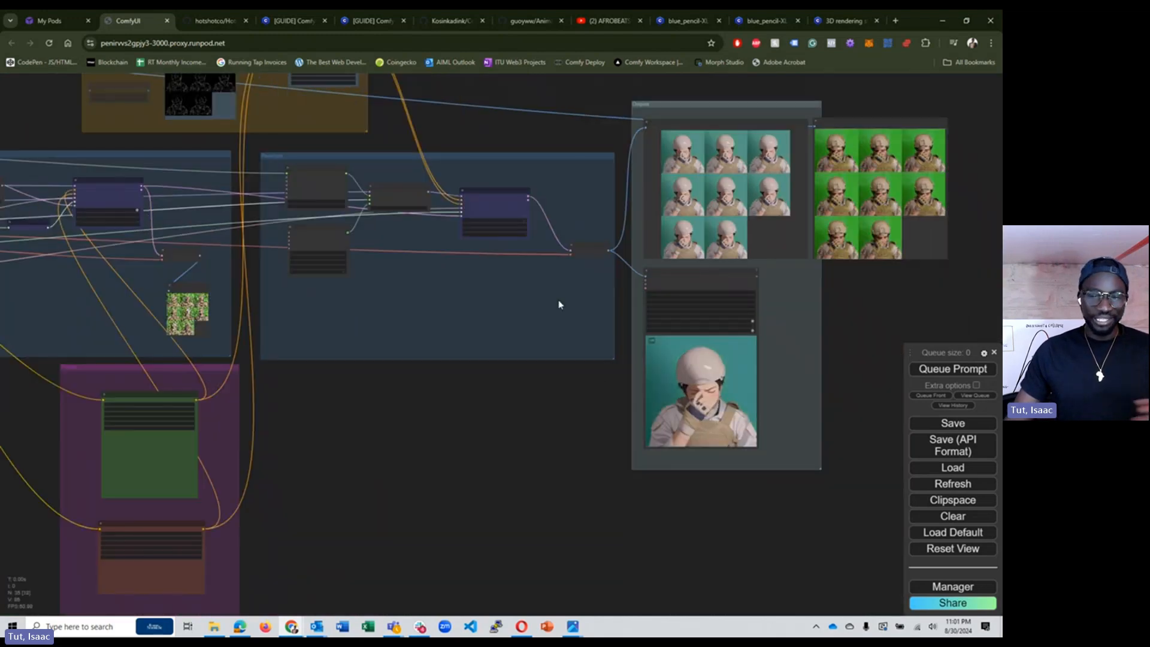
# Compare the stylised preview frames and combined video in the Outputs group with the original green-screen frames.
pyautogui.scroll(3, 617, 286)
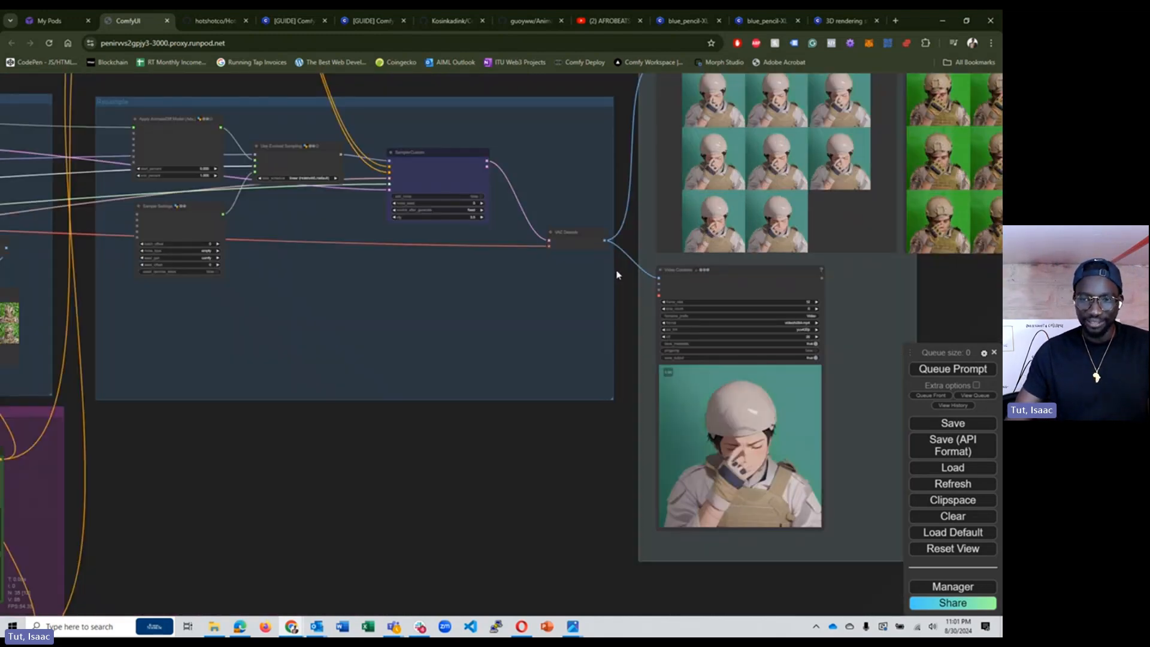
pyautogui.scroll(-4, 601, 252)
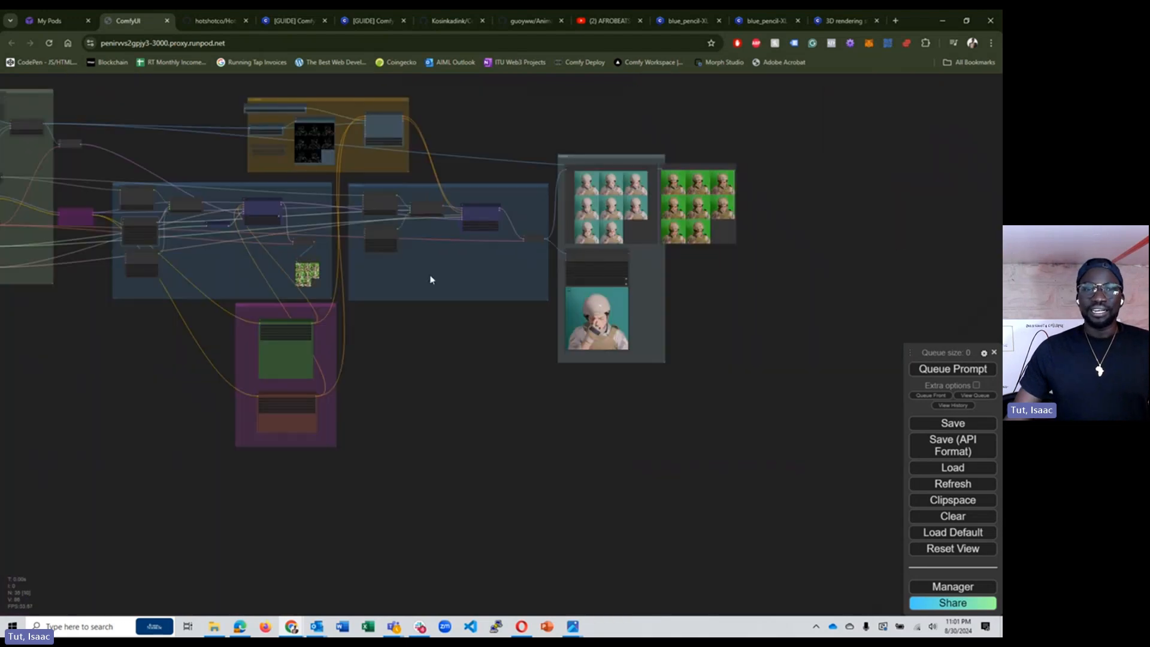
pyautogui.scroll(5, 706, 313)
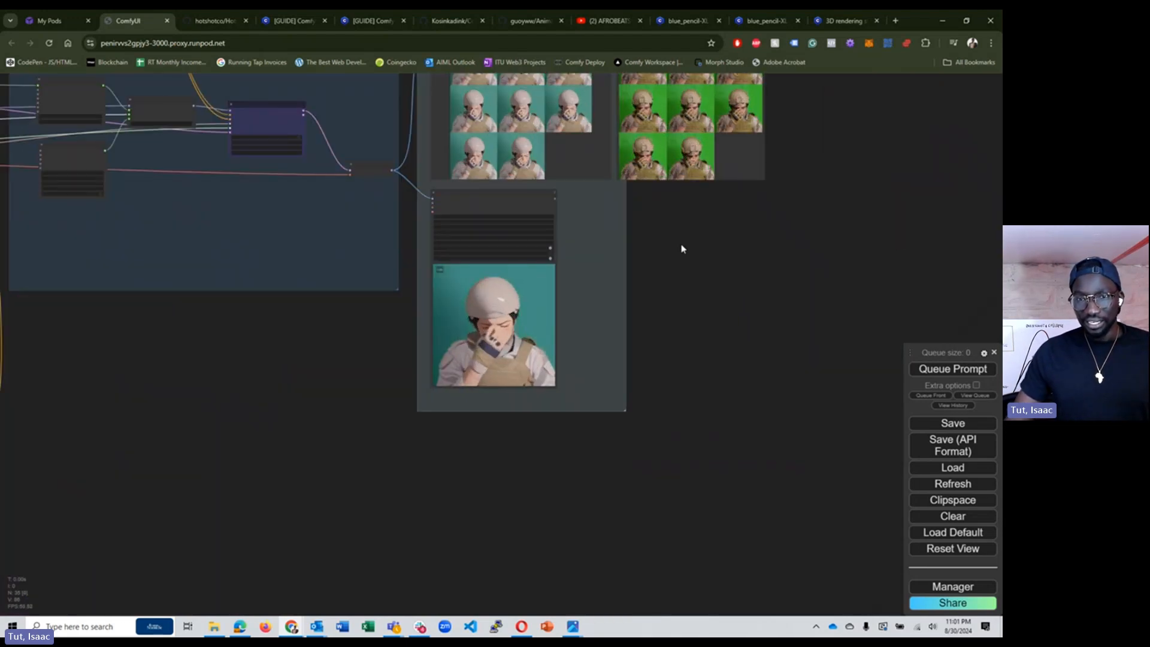
pyautogui.scroll(6, 806, 267)
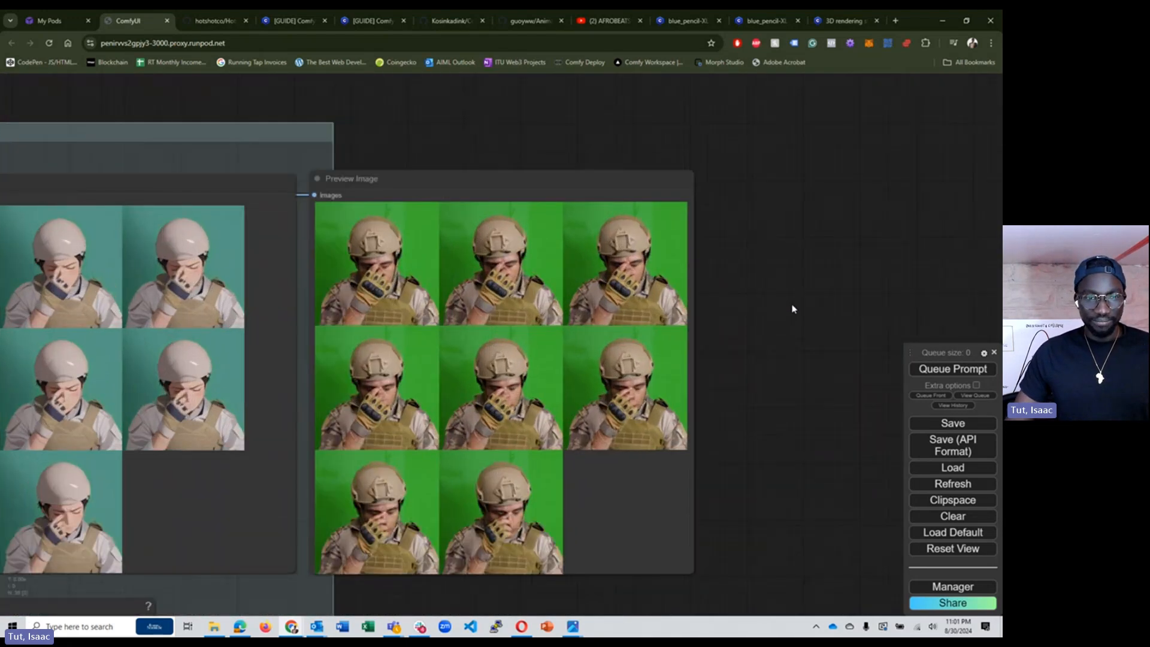
pyautogui.scroll(-3, 946, 198)
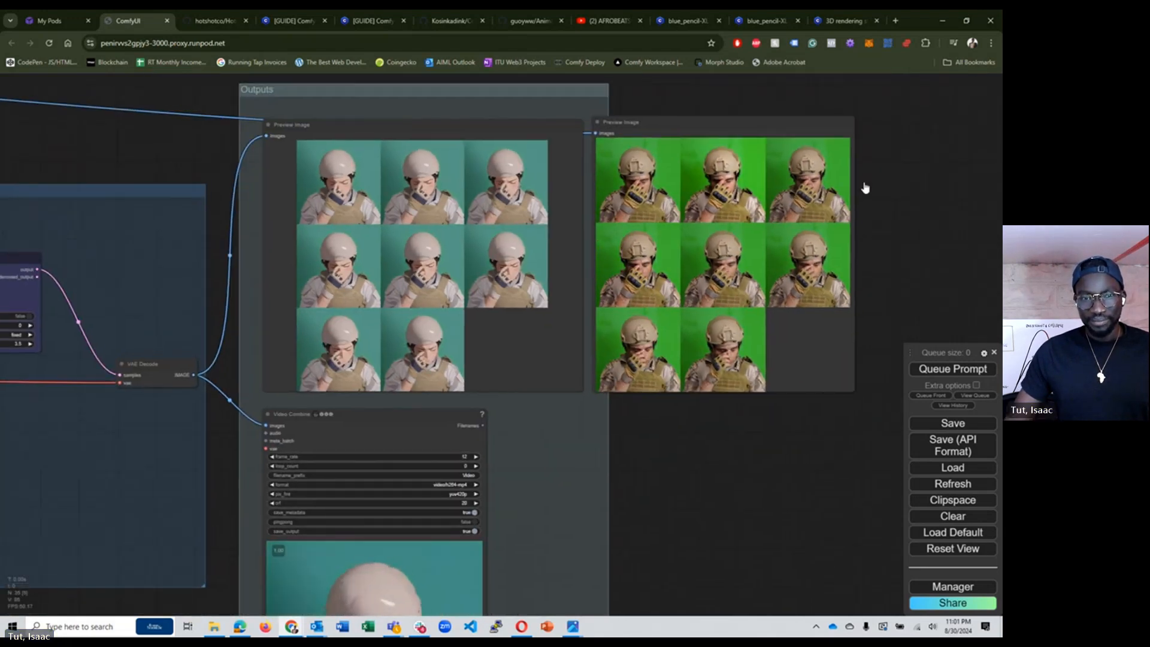
pyautogui.scroll(-6, 741, 444)
pyautogui.scroll(-5, 741, 443)
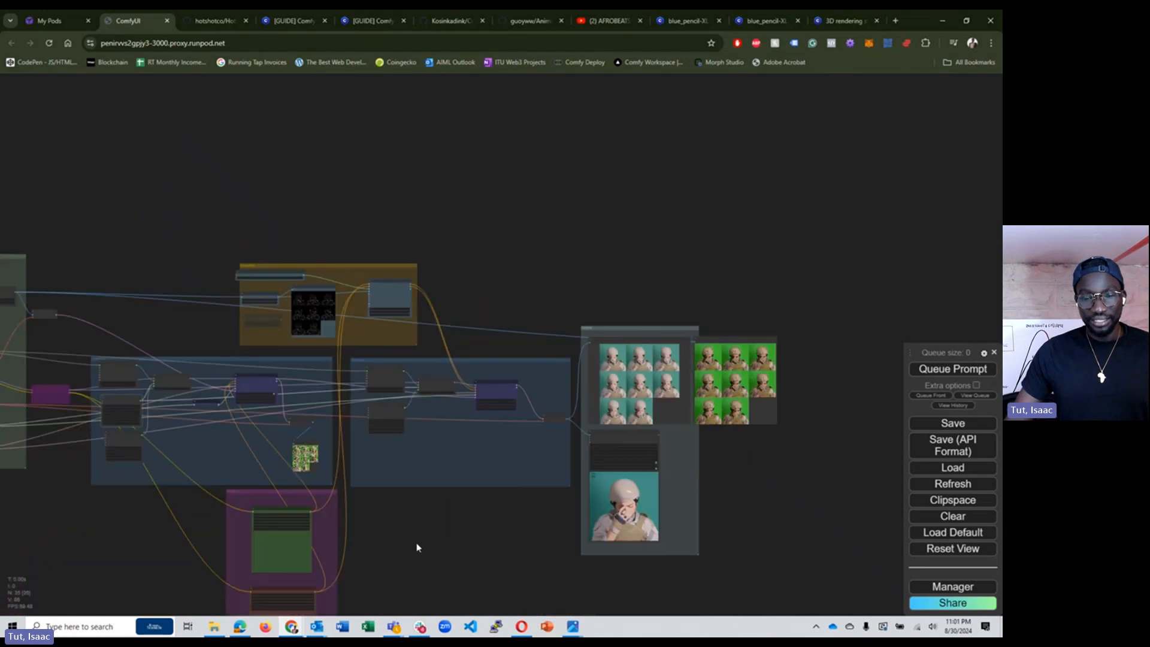
# Set the AlignYourStepsScheduler node's denoise to 1.00 and run the workflow.
pyautogui.scroll(6, 432, 278)
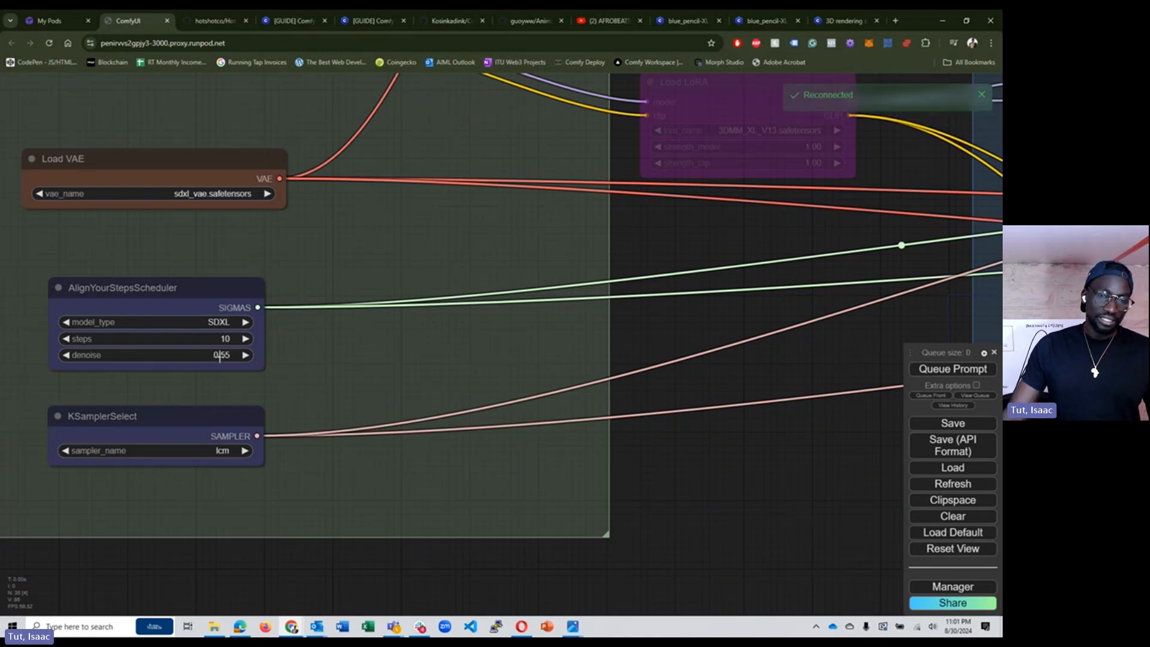
pyautogui.doubleClick(219, 355)
pyautogui.press('Return')
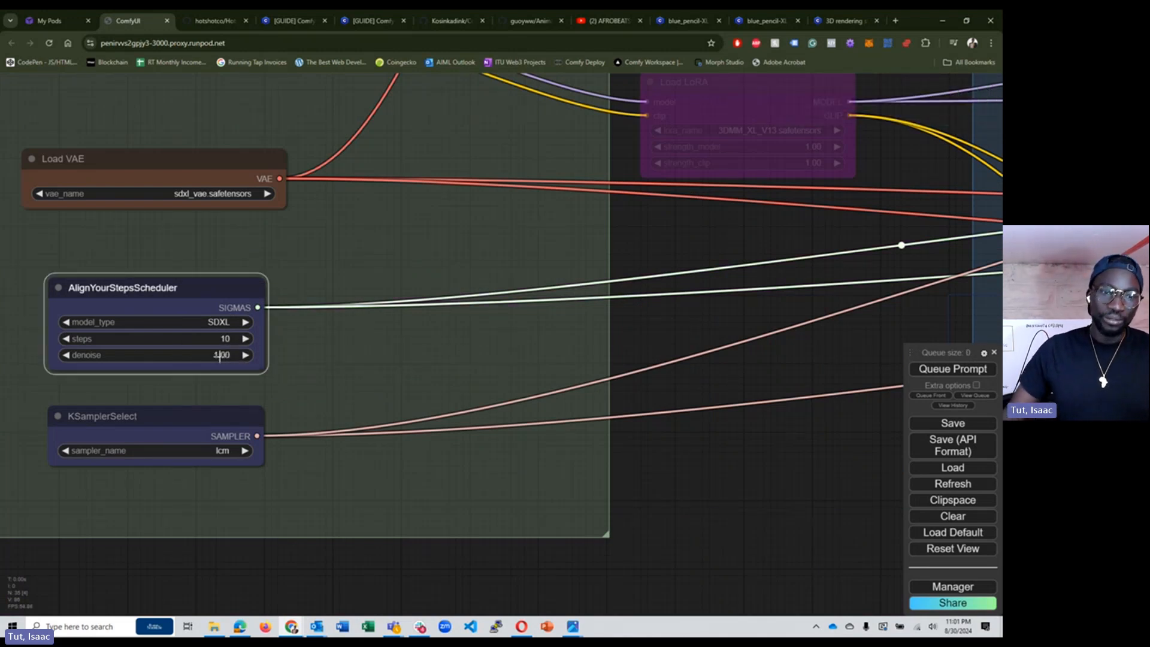
pyautogui.scroll(-7, 514, 459)
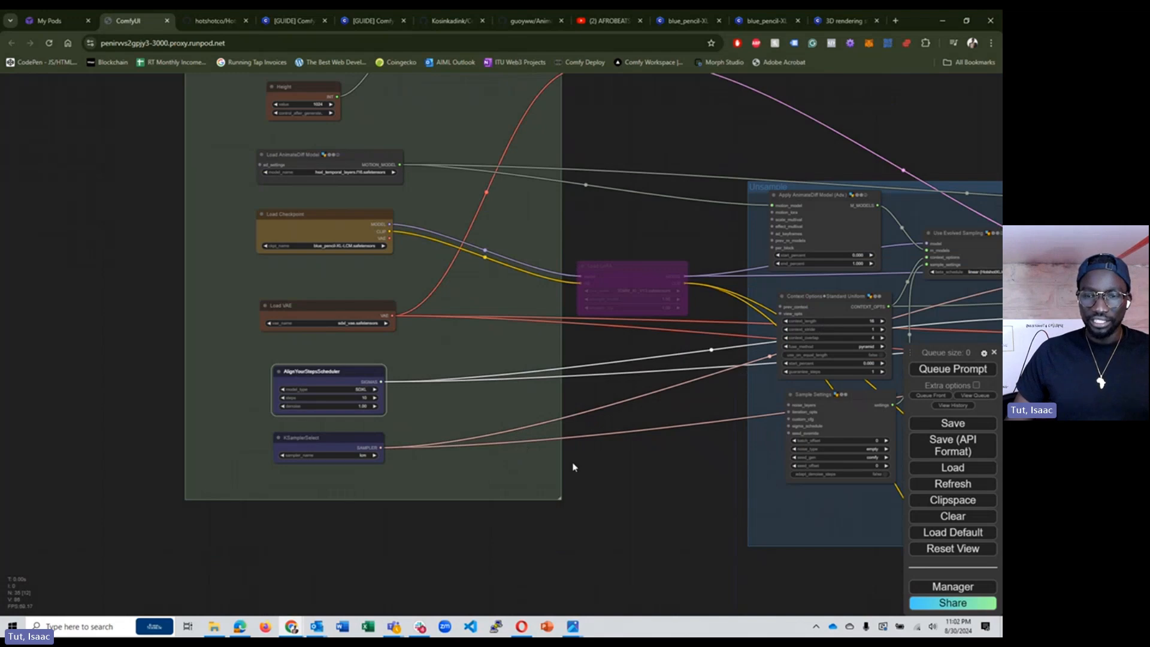
pyautogui.scroll(-3, 604, 455)
pyautogui.moveTo(624, 470); pyautogui.dragTo(576, 393)
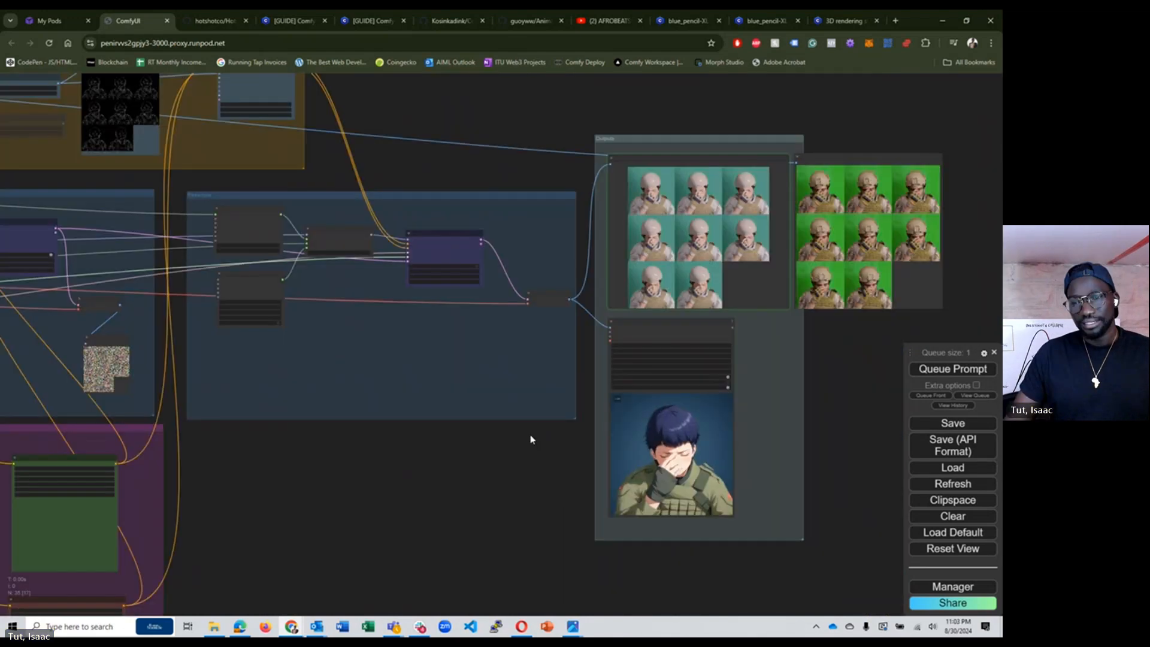
# Examine the regenerated frames and video in the Outputs group after the denoise change.
pyautogui.scroll(5, 539, 449)
pyautogui.scroll(-4, 557, 455)
pyautogui.moveTo(541, 443); pyautogui.dragTo(401, 450)
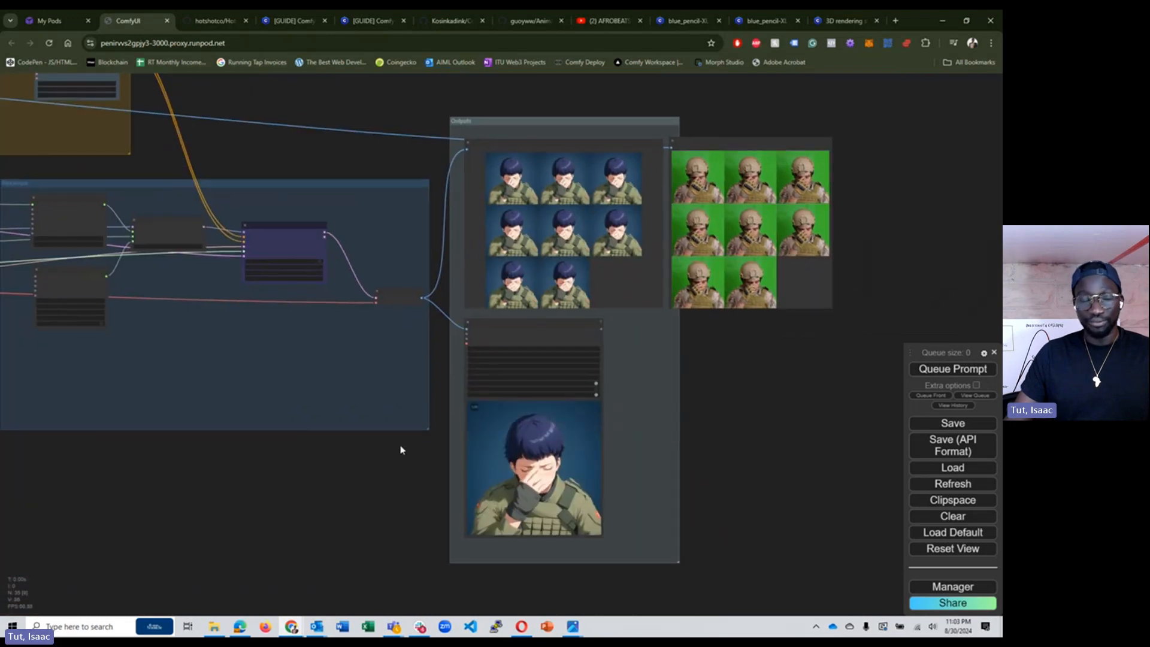
pyautogui.scroll(-4, 395, 449)
pyautogui.scroll(4, 320, 457)
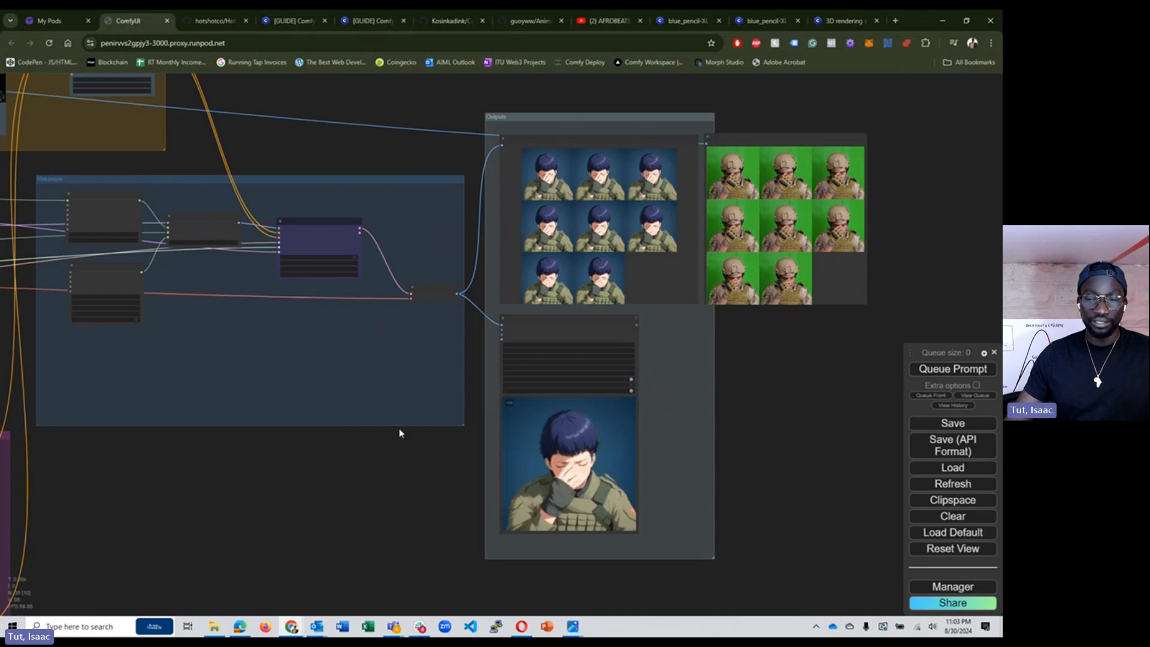
pyautogui.scroll(1, 420, 138)
pyautogui.moveTo(420, 137); pyautogui.dragTo(228, 164)
pyautogui.scroll(1, 336, 211)
pyautogui.scroll(3, 259, 282)
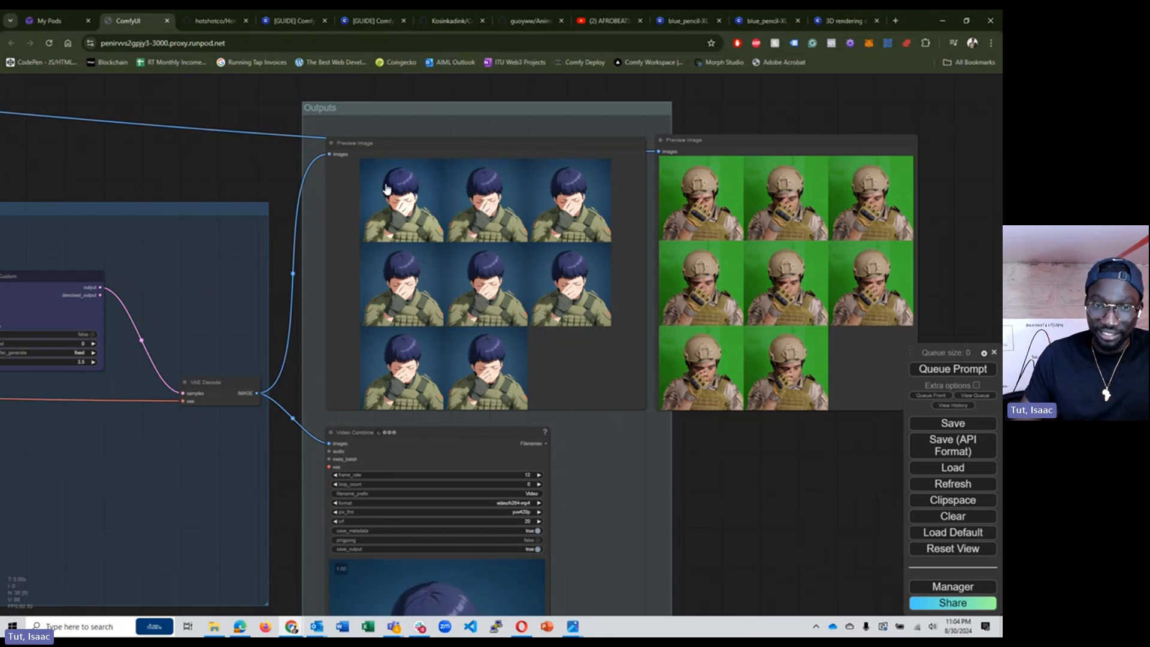
# Enlarge the first generated frame in the Outputs group's Preview Image node and return to the frame grid.
pyautogui.scroll(5, 396, 198)
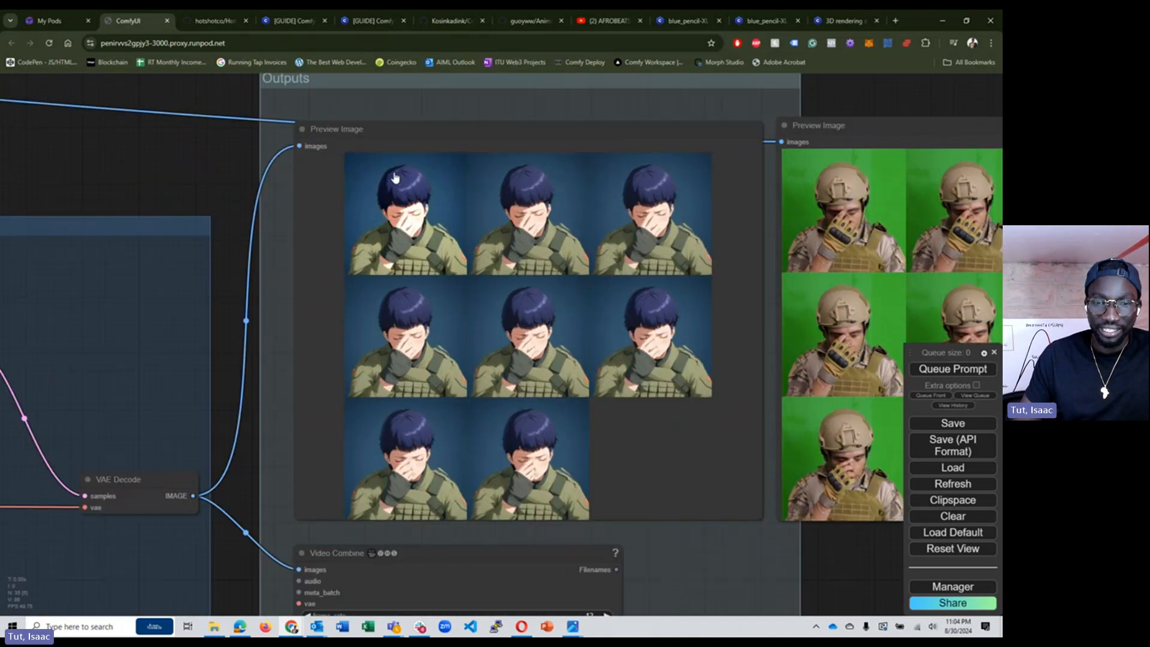
pyautogui.click(409, 207)
pyautogui.scroll(-8, 541, 279)
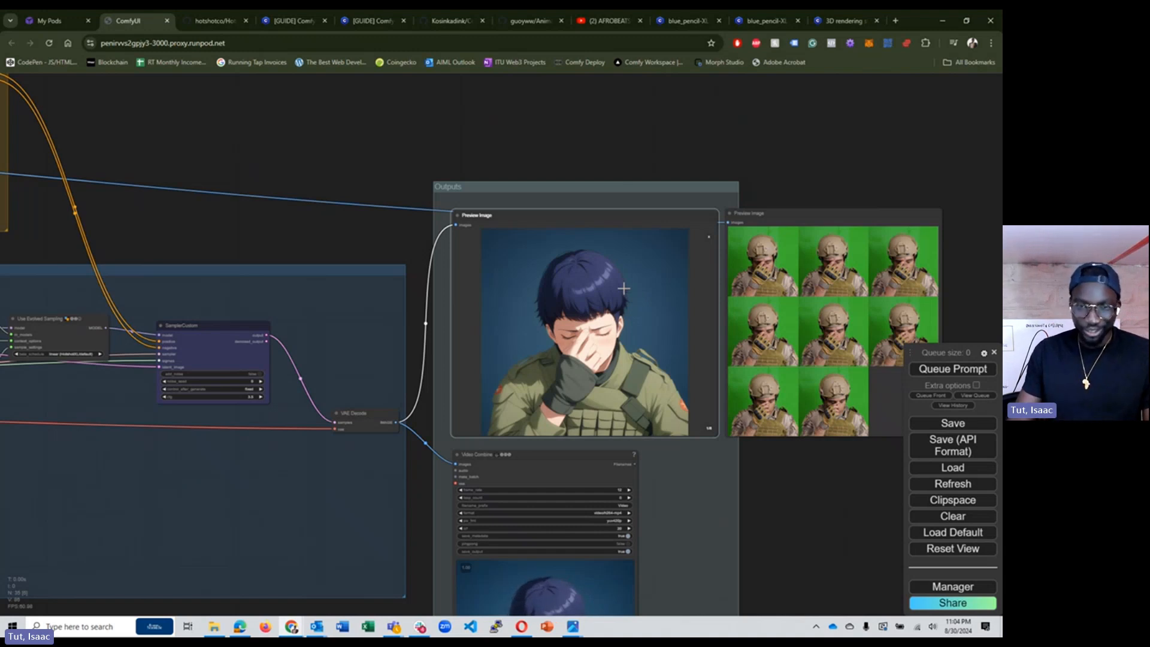
pyautogui.click(710, 243)
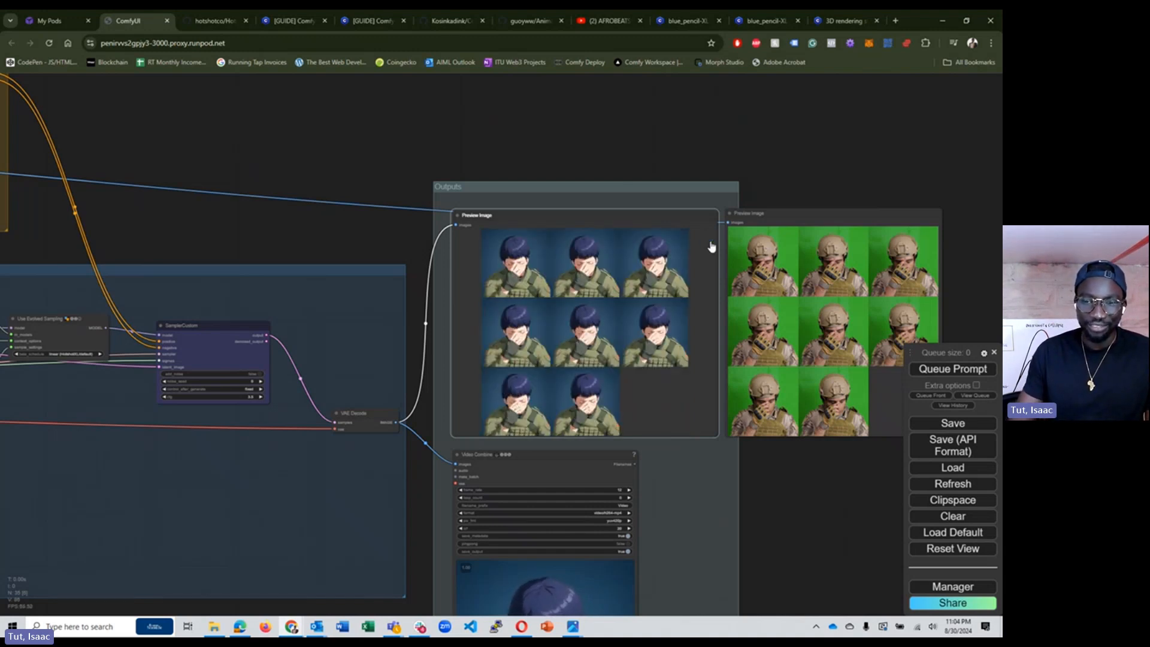
pyautogui.scroll(4, 653, 277)
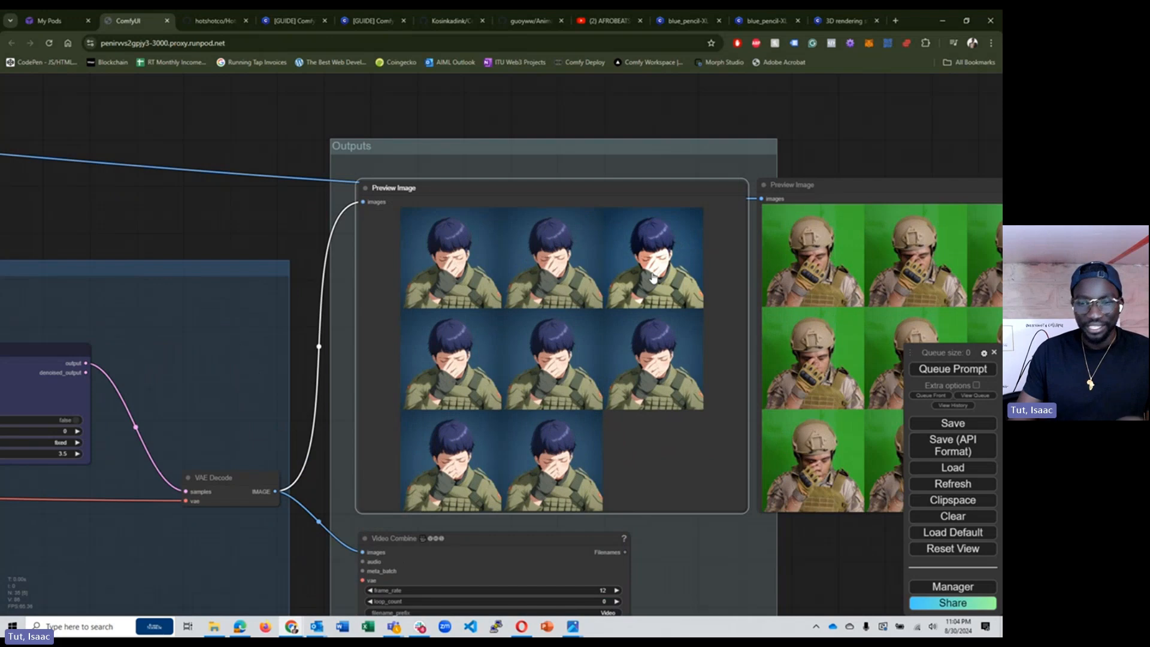
pyautogui.scroll(-4, 502, 266)
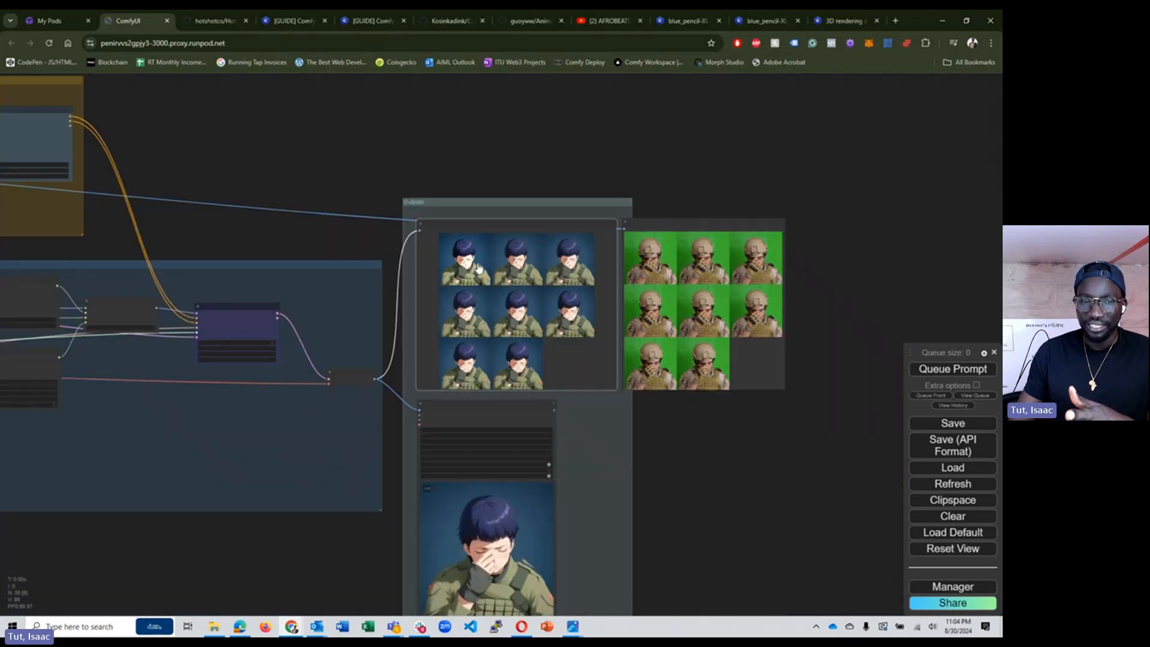
# Read the positive prompt text in the green CLIPTextEncodeSDXL node to relate it to the generated character.
pyautogui.moveTo(227, 506); pyautogui.dragTo(521, 298)
pyautogui.scroll(5, 114, 393)
pyautogui.scroll(5, 126, 356)
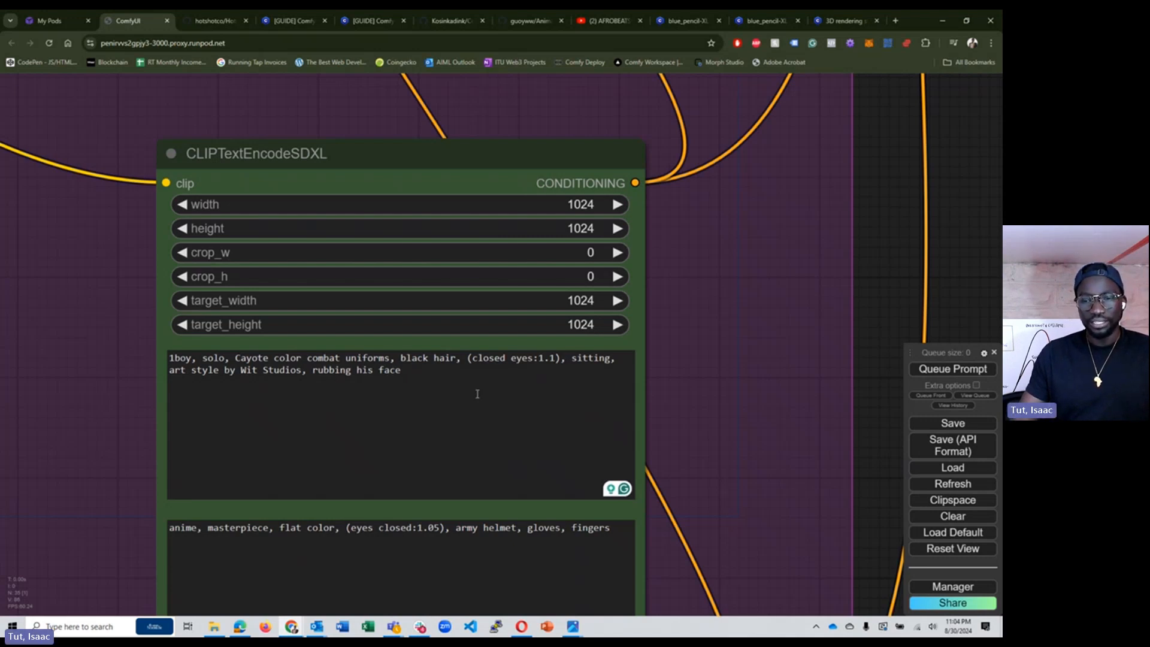
pyautogui.scroll(-5, 698, 369)
pyautogui.moveTo(913, 230); pyautogui.dragTo(470, 282)
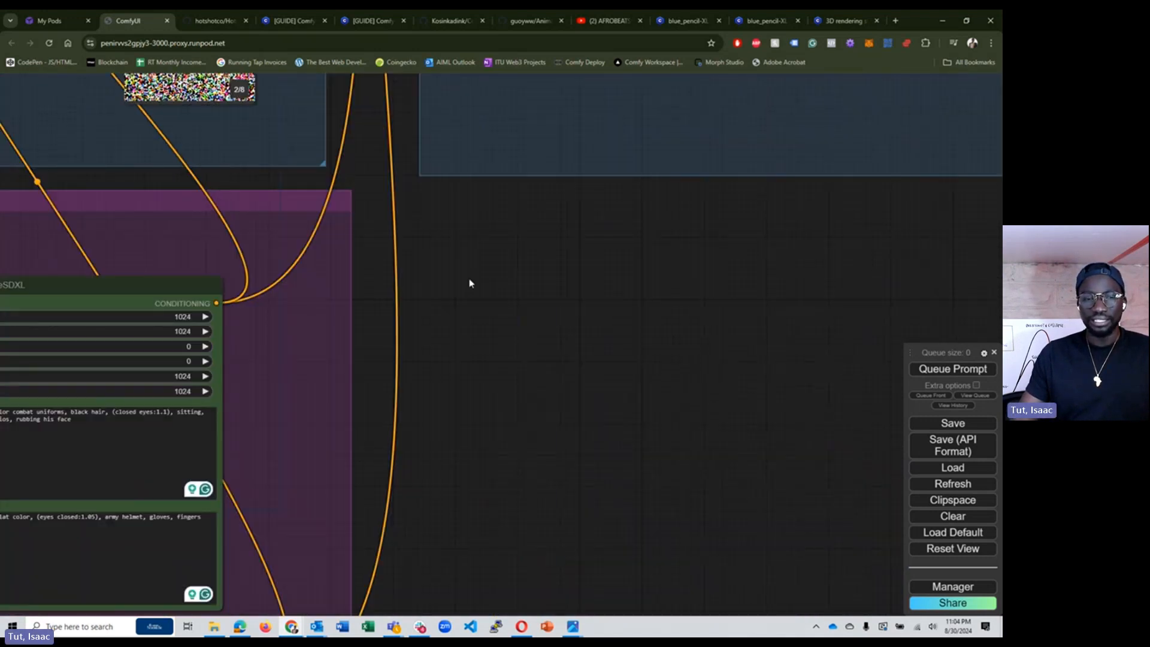
# Inspect the Video Combine node's settings and its rendered video in the Outputs group.
pyautogui.scroll(-7, 470, 282)
pyautogui.moveTo(841, 266); pyautogui.dragTo(200, 418)
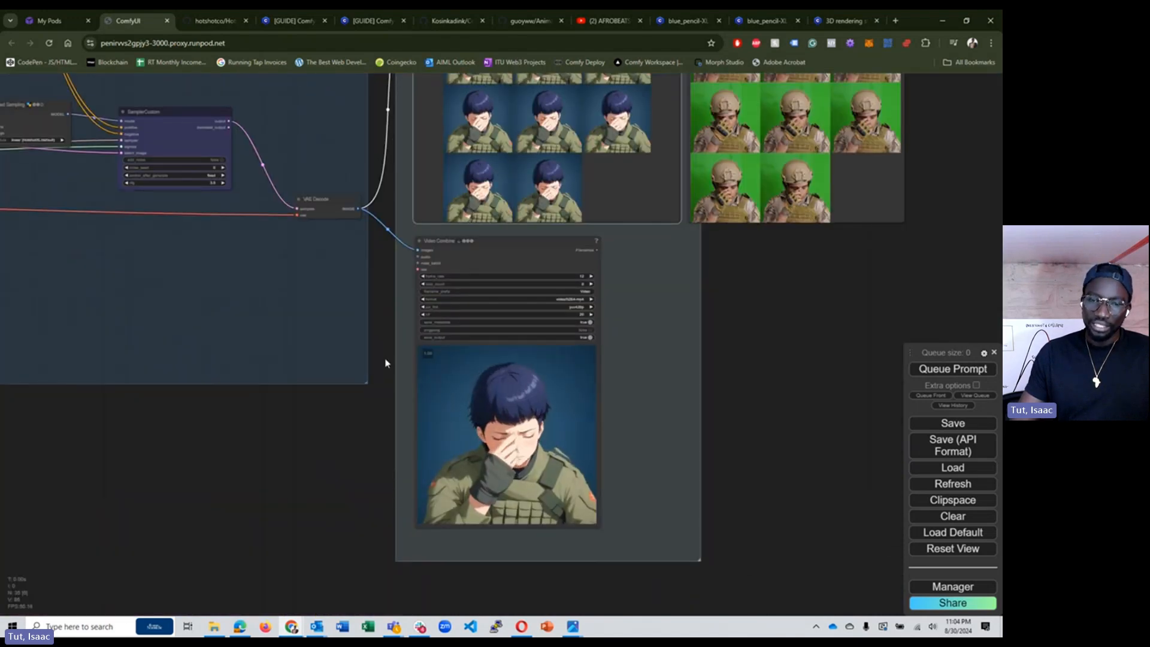
pyautogui.scroll(6, 544, 380)
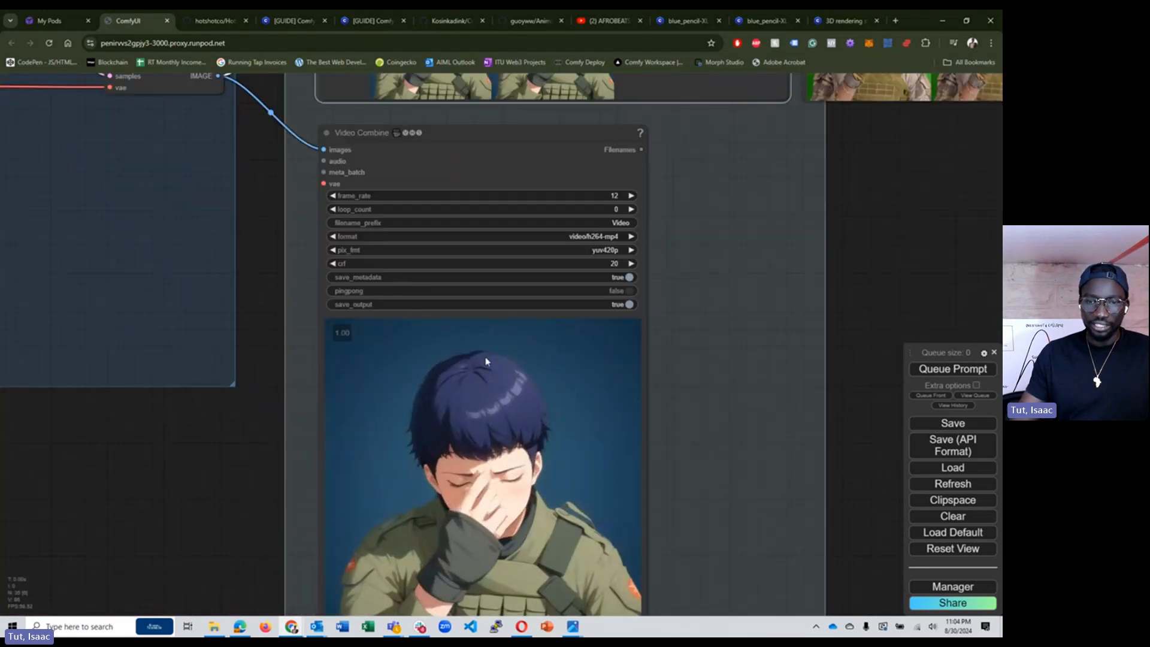
pyautogui.scroll(-4, 509, 374)
pyautogui.moveTo(785, 255); pyautogui.dragTo(739, 364)
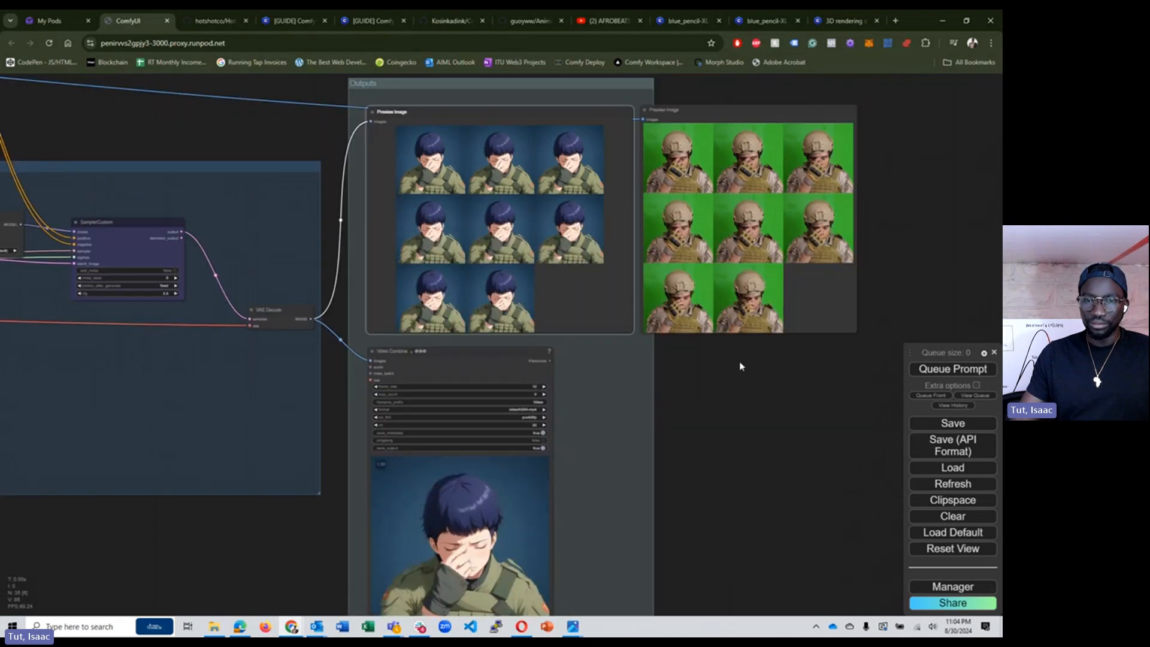
# Check the generated frames and the combined video's hand and face details against the source soldier frames.
pyautogui.scroll(3, 521, 251)
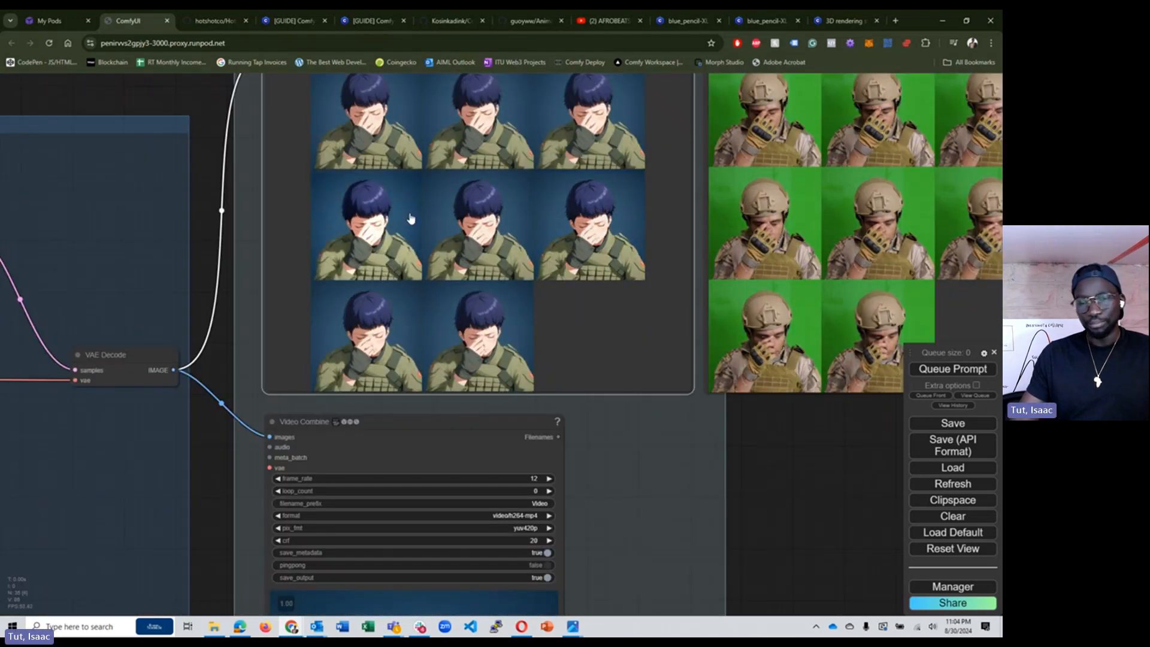
pyautogui.scroll(-3, 461, 191)
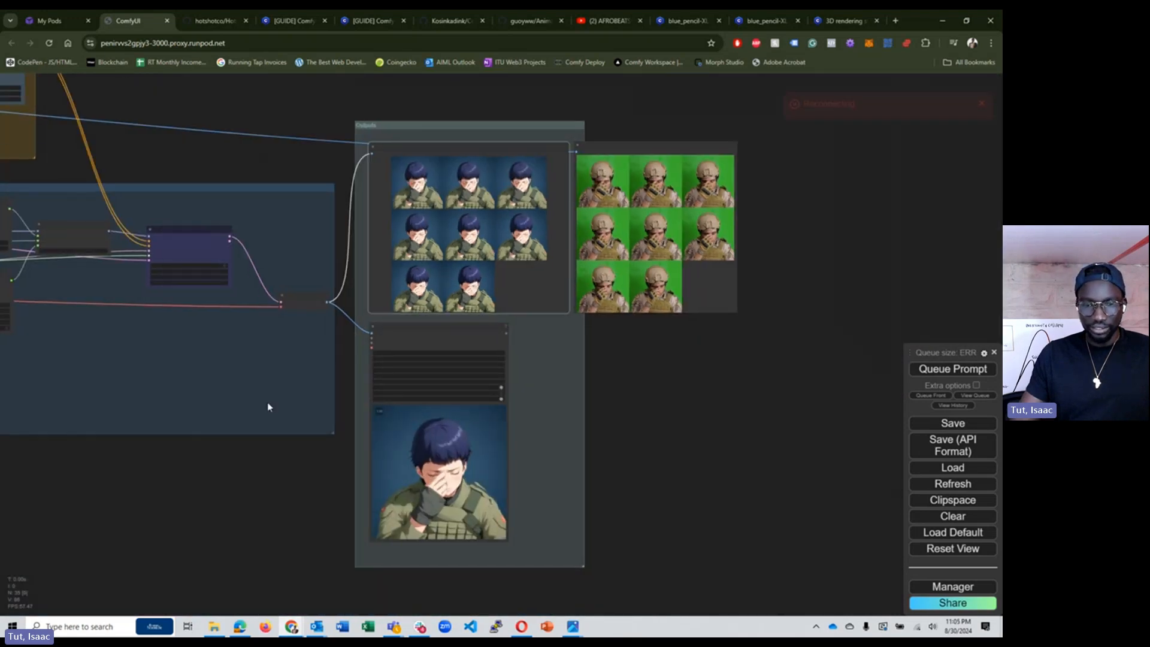
pyautogui.scroll(5, 267, 408)
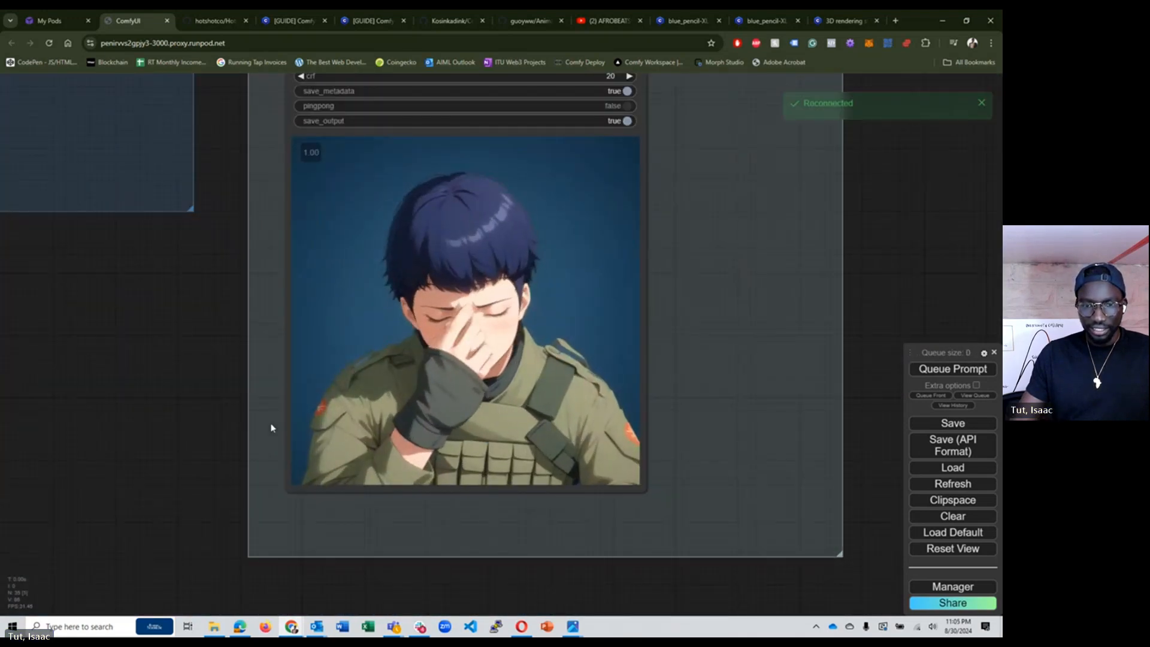
pyautogui.scroll(-5, 574, 409)
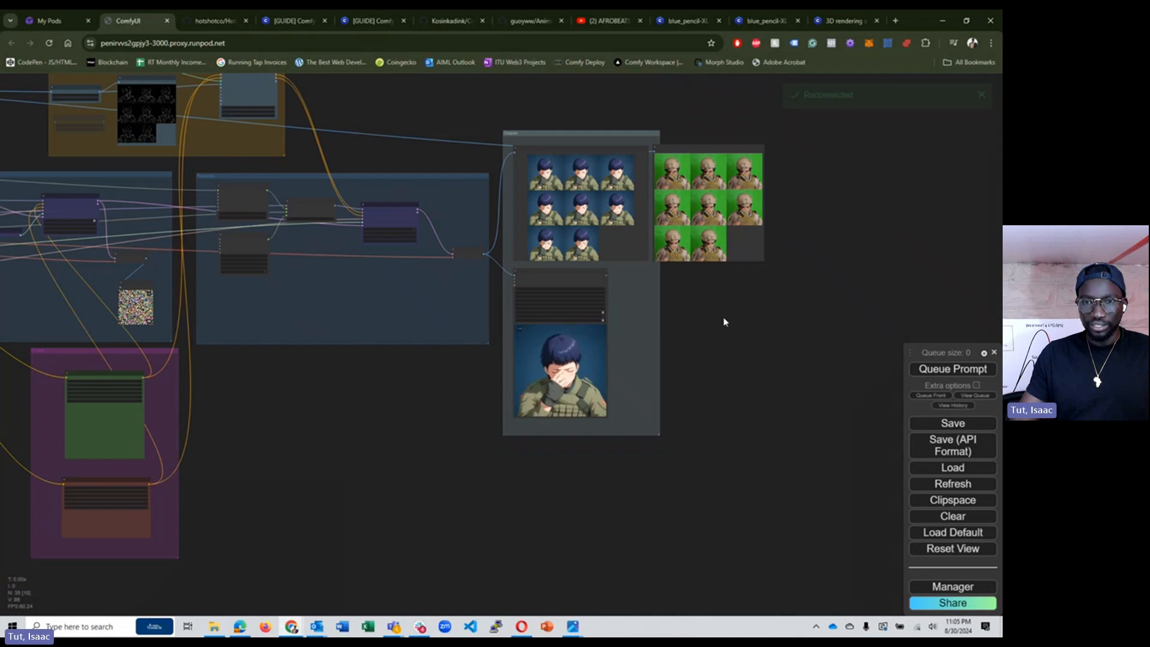
pyautogui.scroll(5, 681, 303)
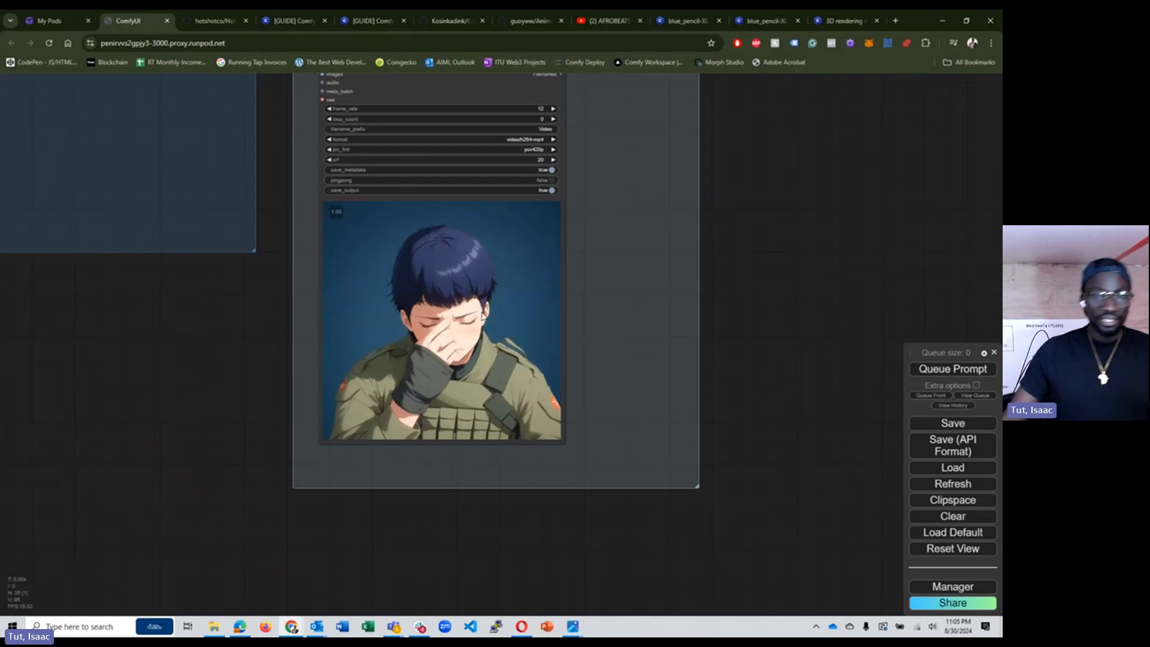
pyautogui.scroll(5, 439, 371)
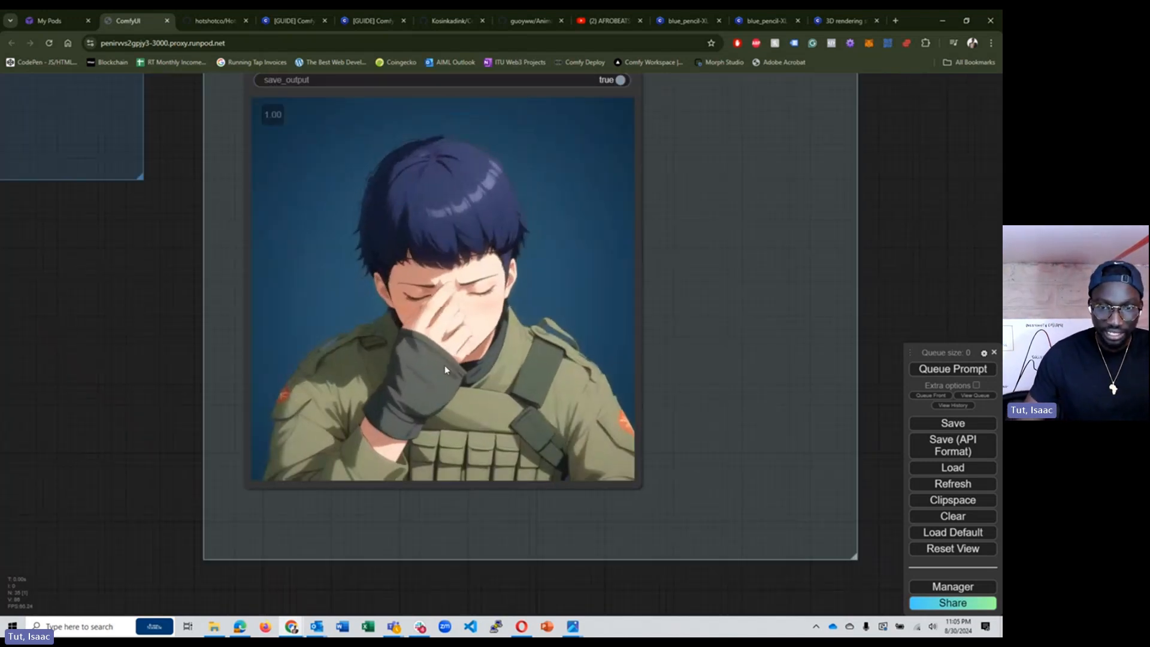
pyautogui.scroll(-6, 445, 365)
pyautogui.moveTo(729, 225); pyautogui.dragTo(737, 418)
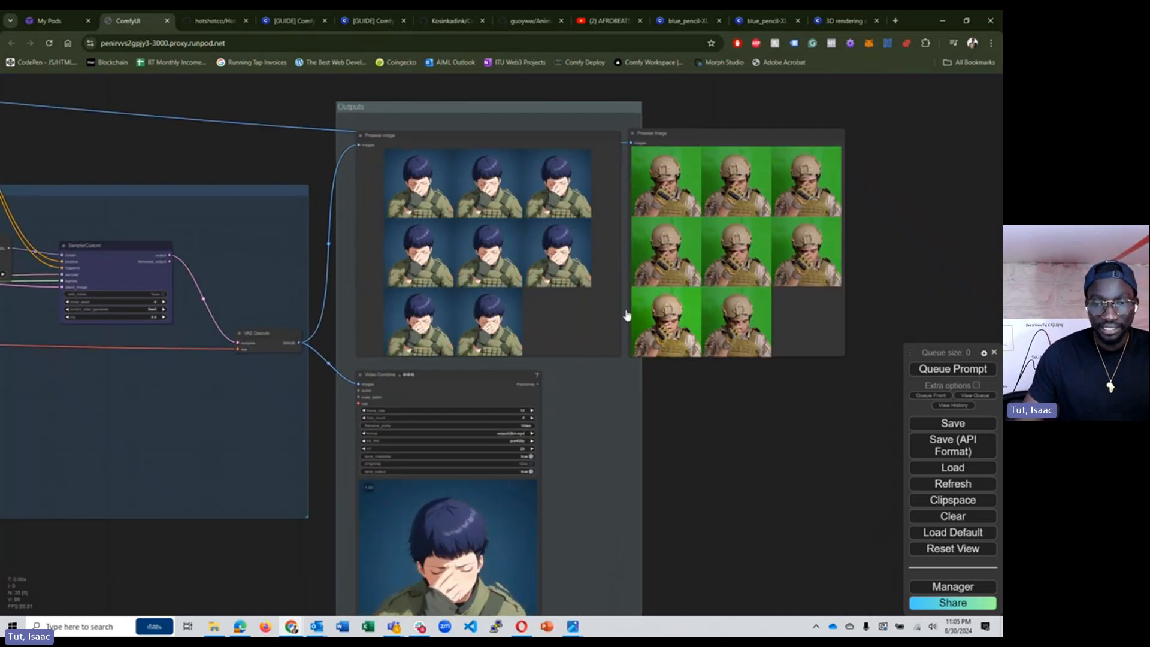
# Enlarge the fourth generated frame in the Preview Image node and examine its hand and face up close.
pyautogui.scroll(5, 557, 243)
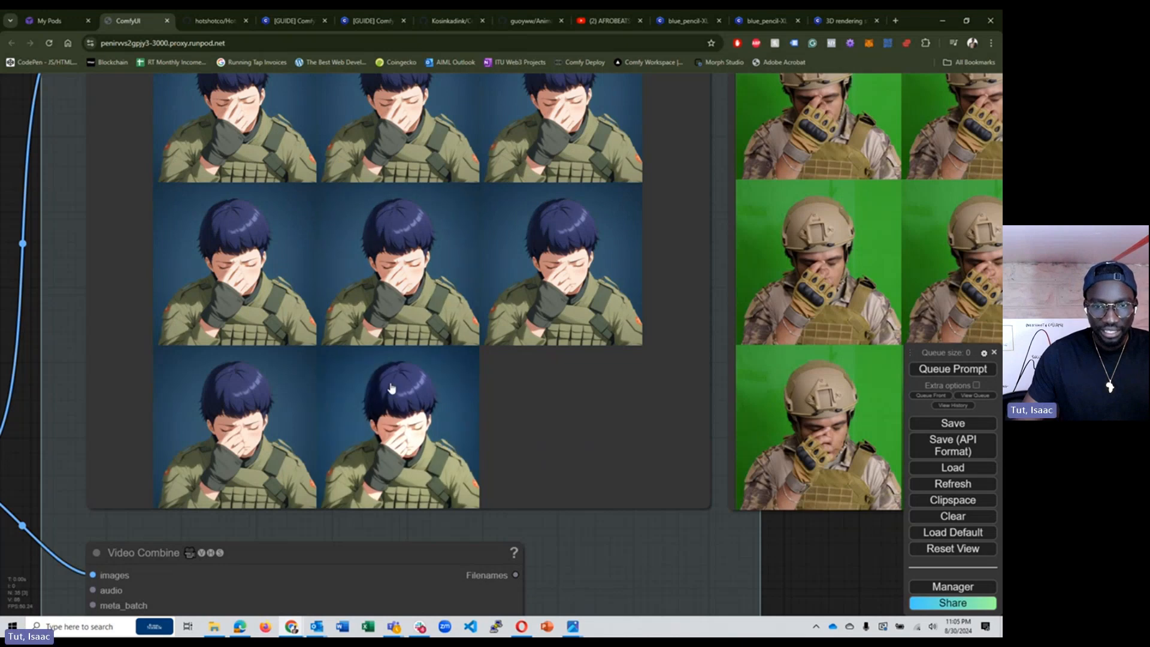
pyautogui.scroll(1, 393, 281)
pyautogui.click(233, 270)
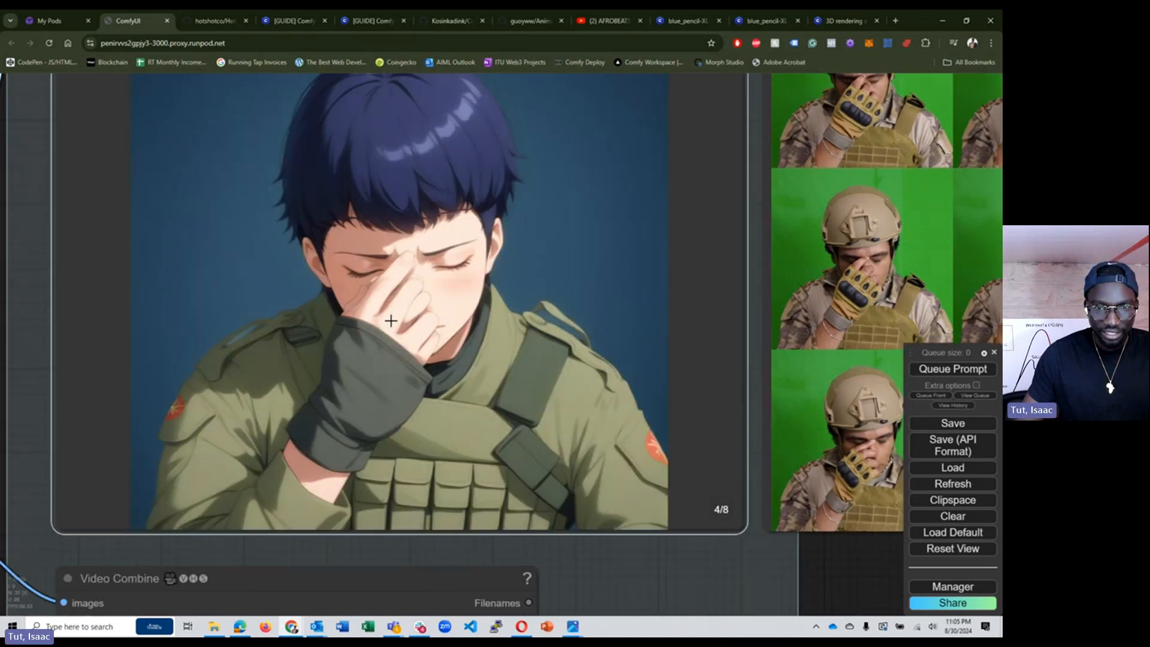
pyautogui.scroll(4, 391, 324)
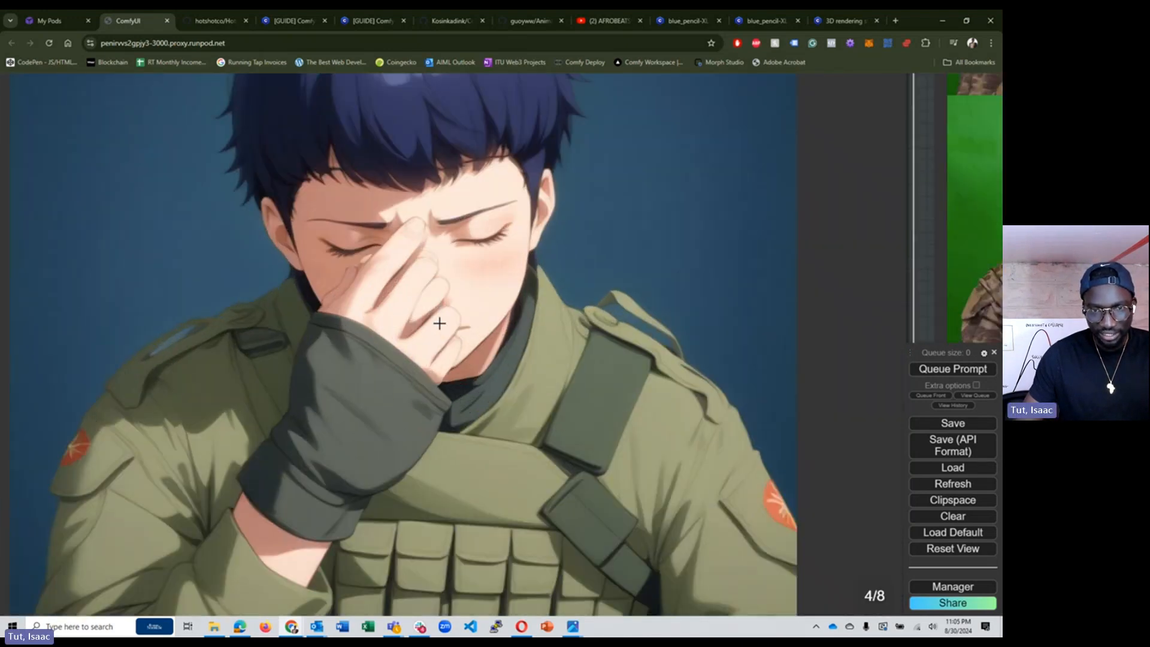
pyautogui.scroll(-5, 438, 331)
pyautogui.scroll(-5, 432, 322)
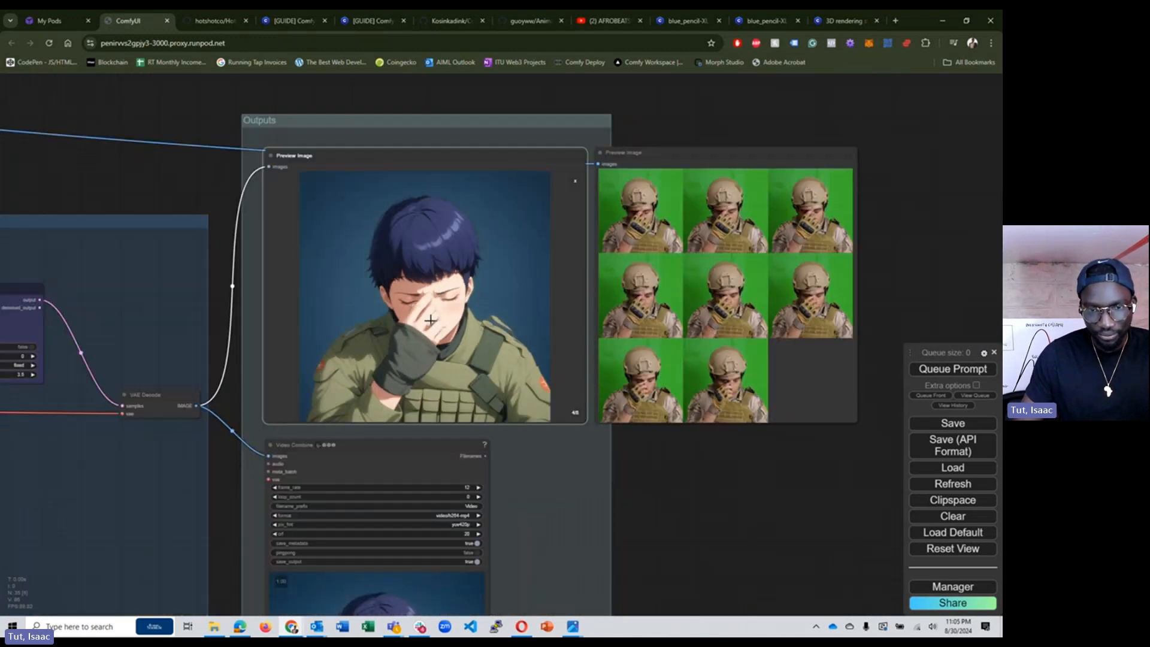
pyautogui.scroll(-3, 429, 319)
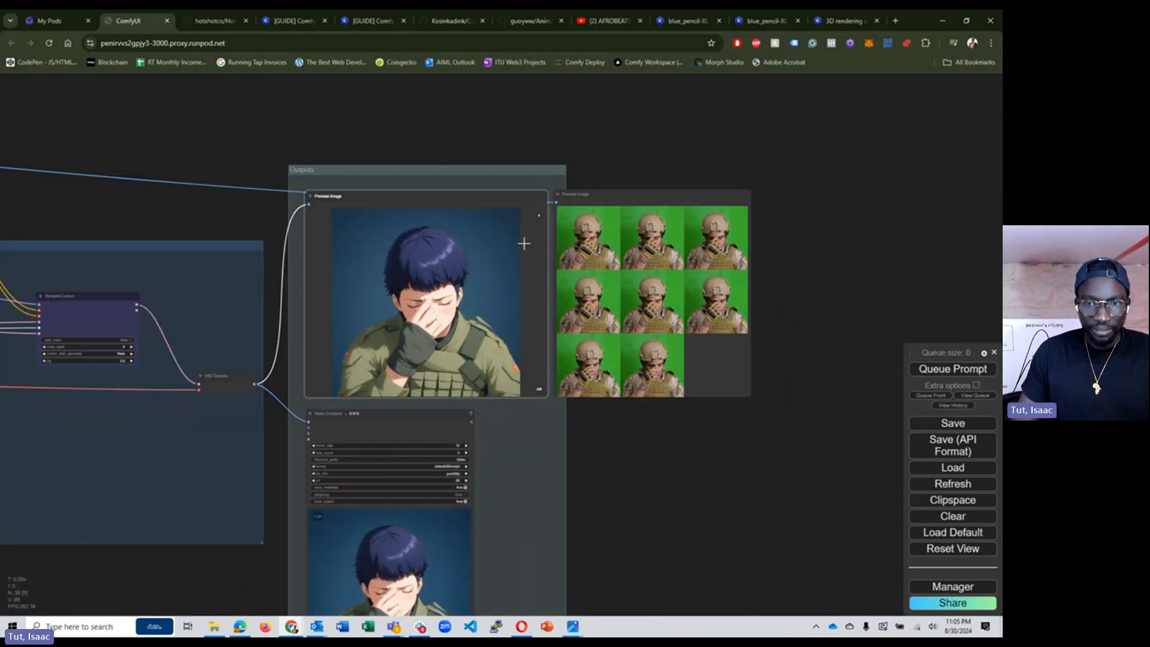
# Close the enlarged frame in the Preview Image node to return to the grid of all generated frames.
pyautogui.click(538, 219)
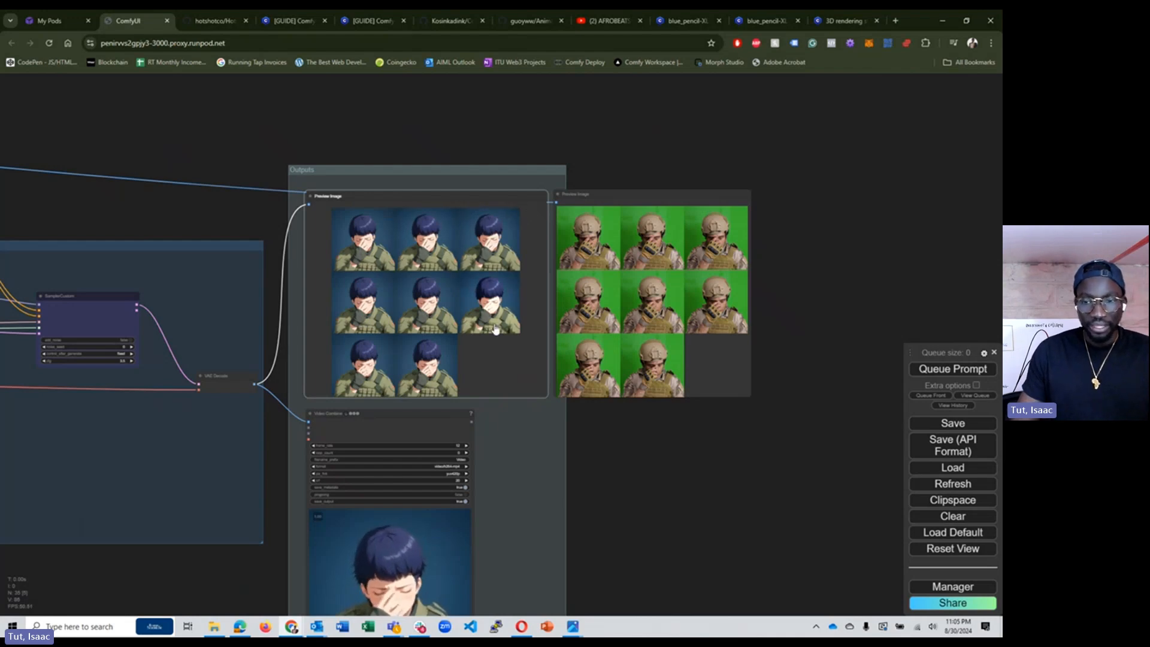
pyautogui.scroll(-5, 323, 261)
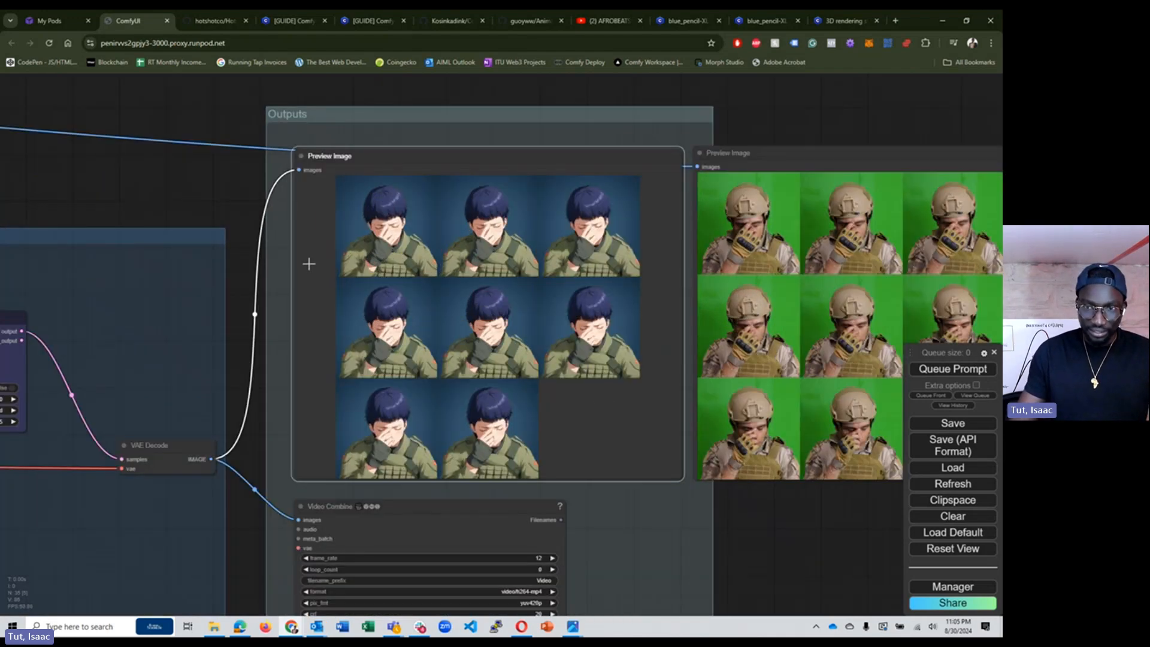
# Set the AlignYourStepsScheduler node's denoise to 0.5 and queue the prompt.
pyautogui.scroll(5, 267, 297)
pyautogui.scroll(3, 266, 298)
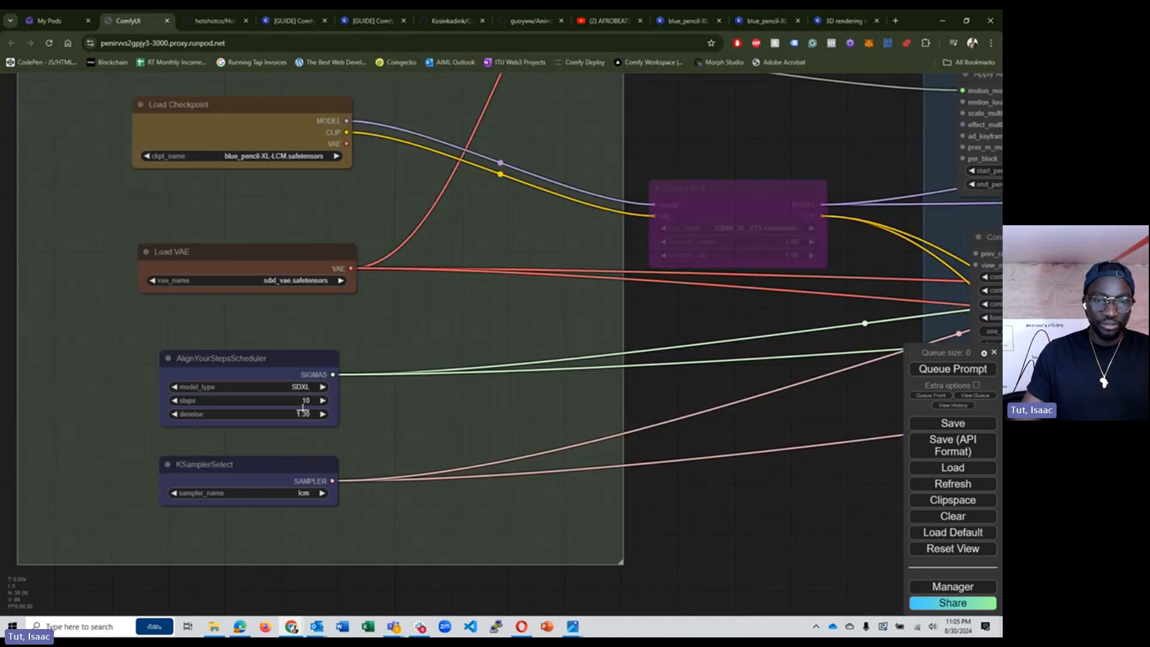
pyautogui.click(303, 413)
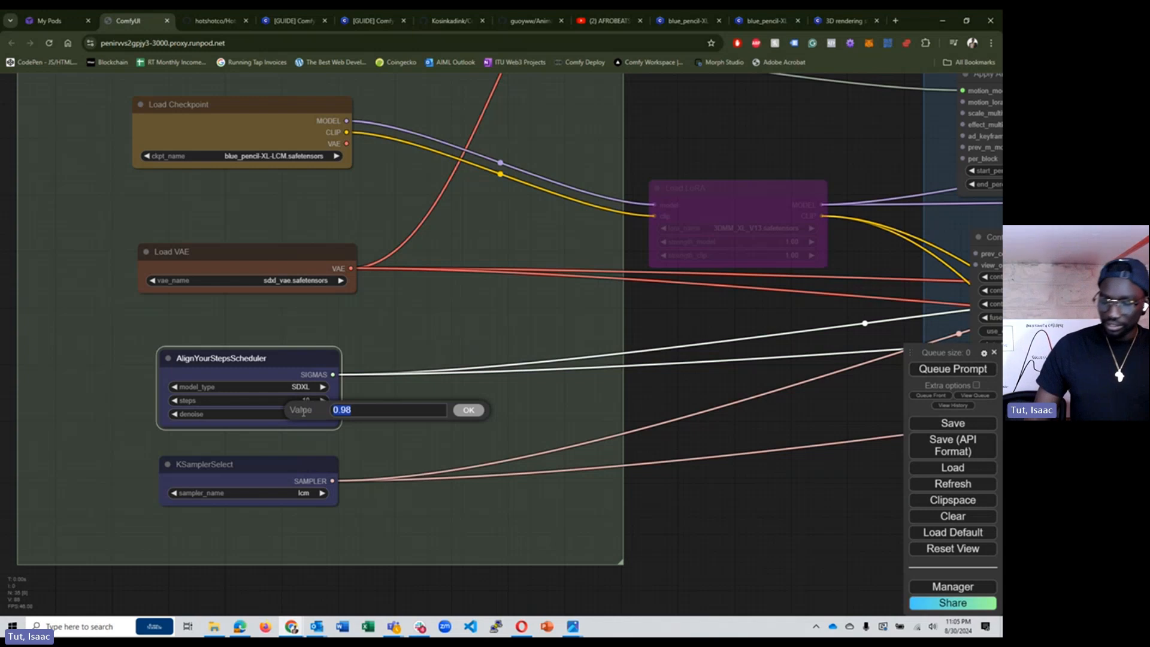
pyautogui.press('BackSpace')
pyautogui.write('.5')
pyautogui.press('Return')
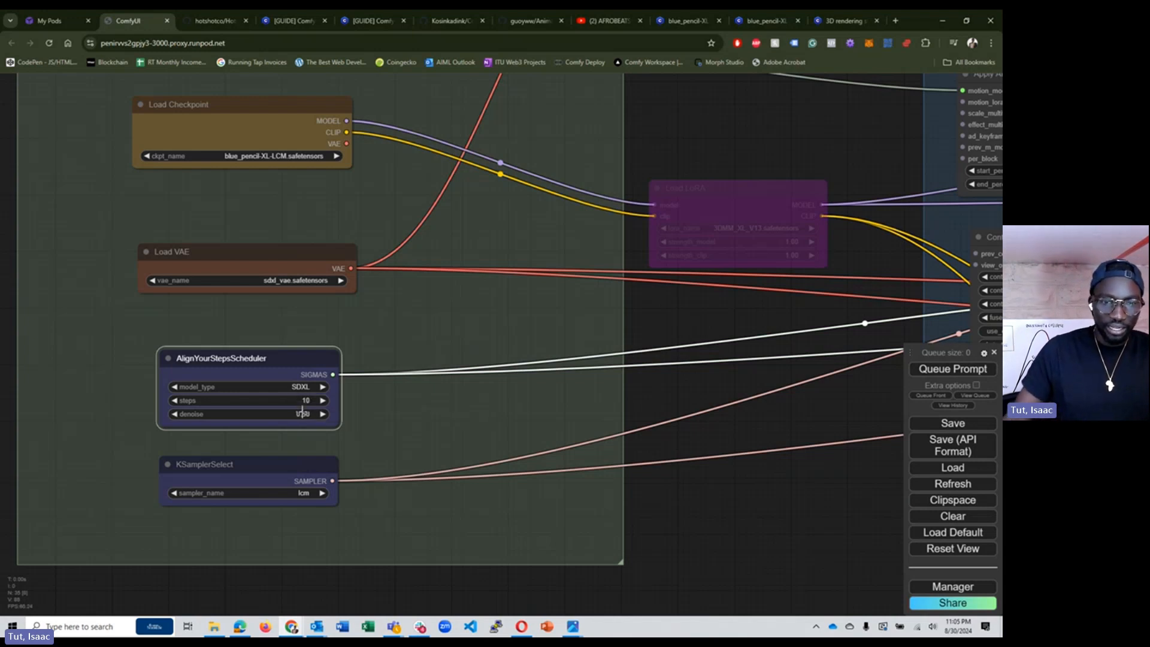
pyautogui.scroll(-7, 878, 310)
pyautogui.click(953, 370)
# Follow the queued run across the workflow groups through to the Outputs group.
pyautogui.scroll(-6, 847, 385)
pyautogui.moveTo(801, 465); pyautogui.dragTo(215, 419)
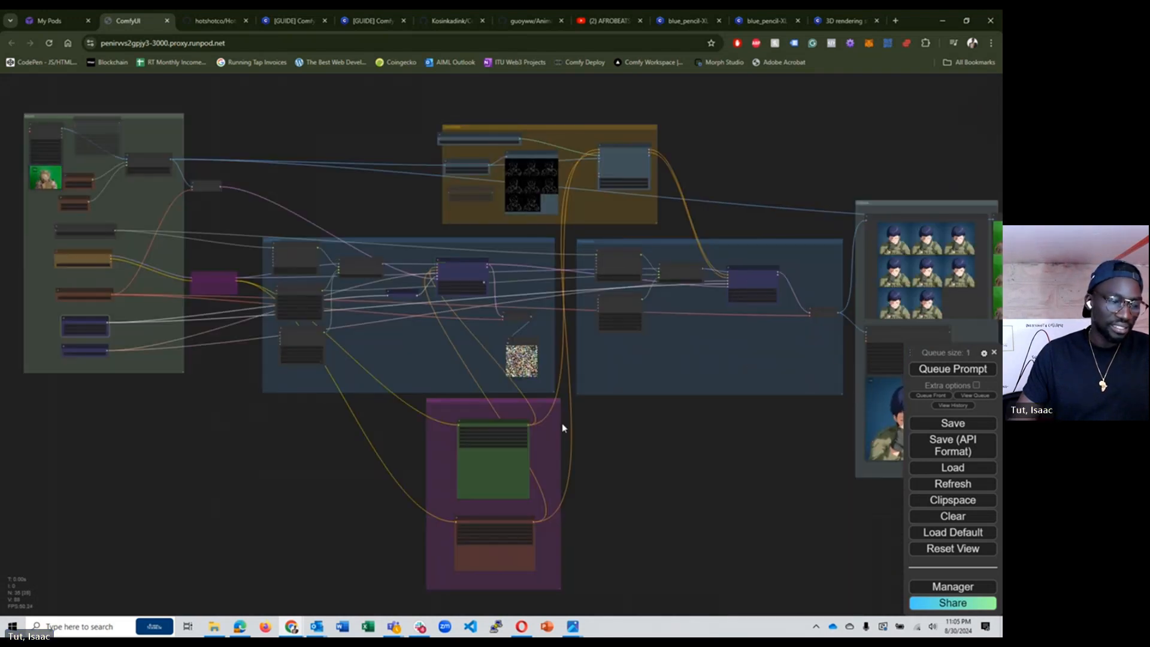
pyautogui.scroll(4, 90, 347)
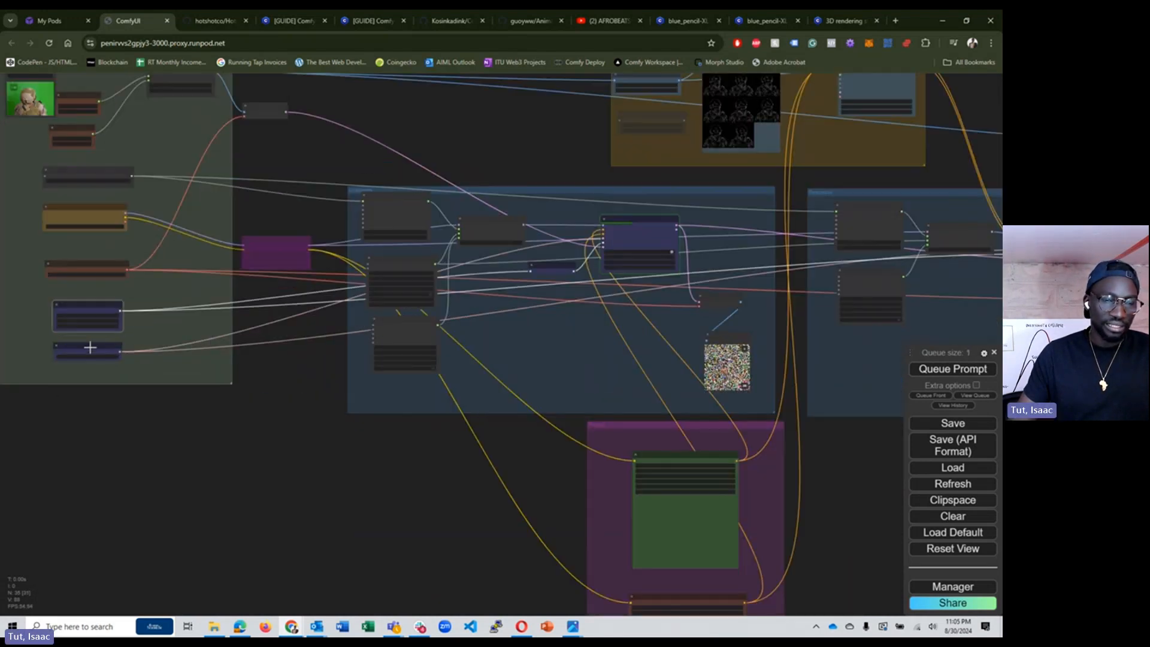
pyautogui.scroll(8, 90, 347)
pyautogui.scroll(-12, 360, 401)
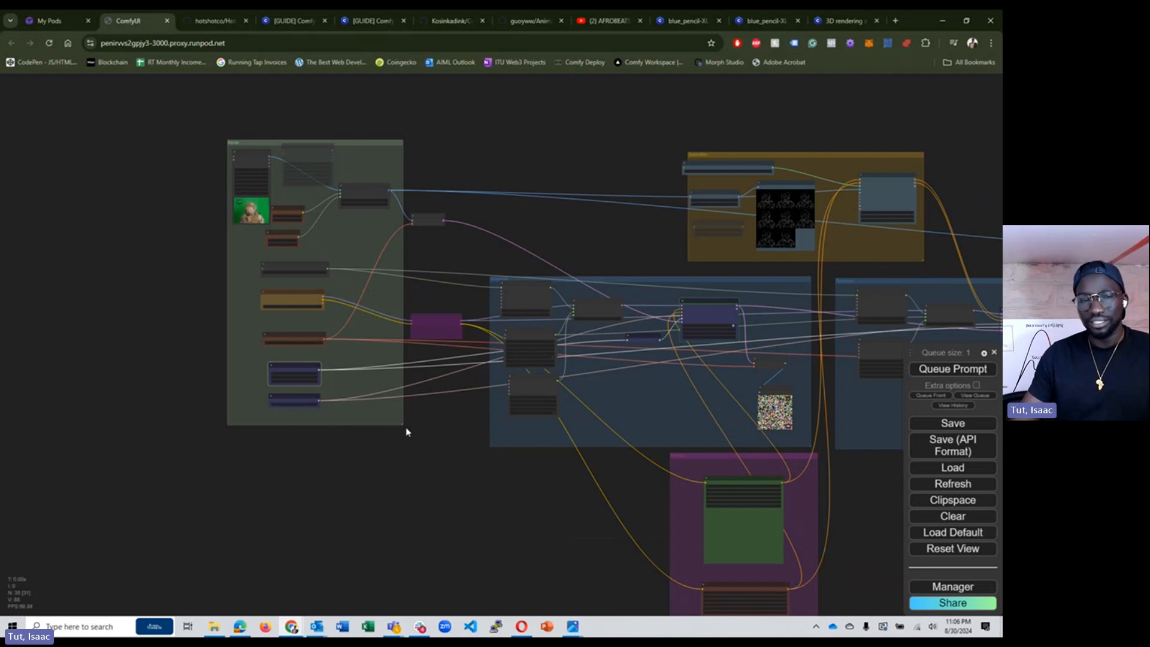
pyautogui.scroll(-5, 411, 433)
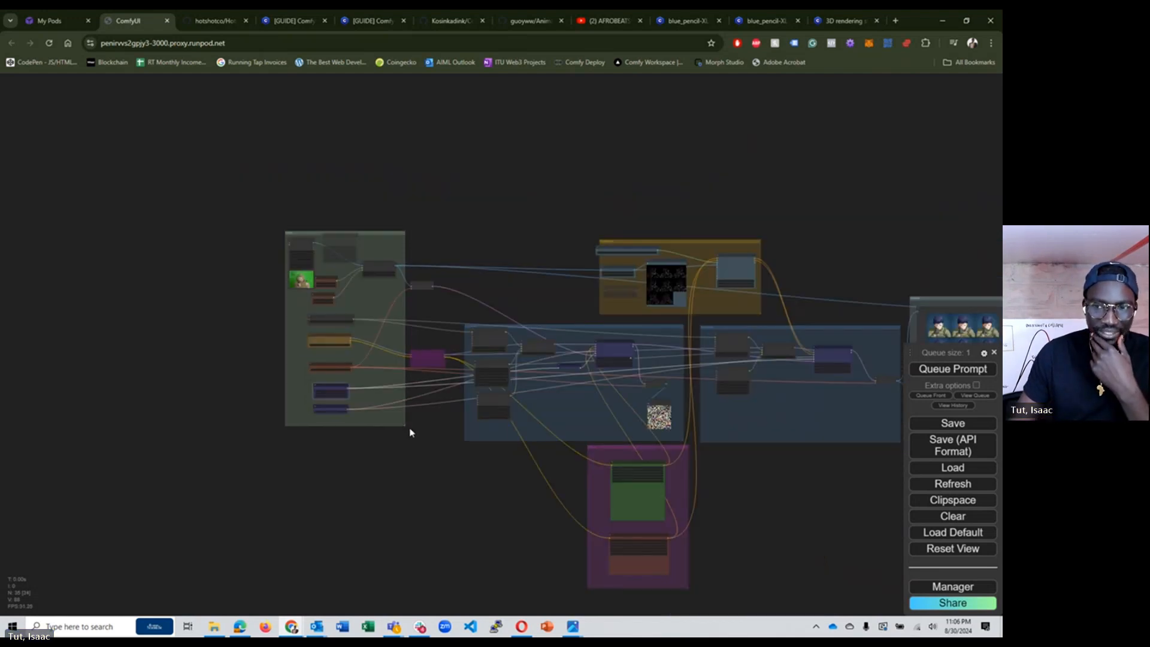
pyautogui.moveTo(742, 467); pyautogui.dragTo(429, 429)
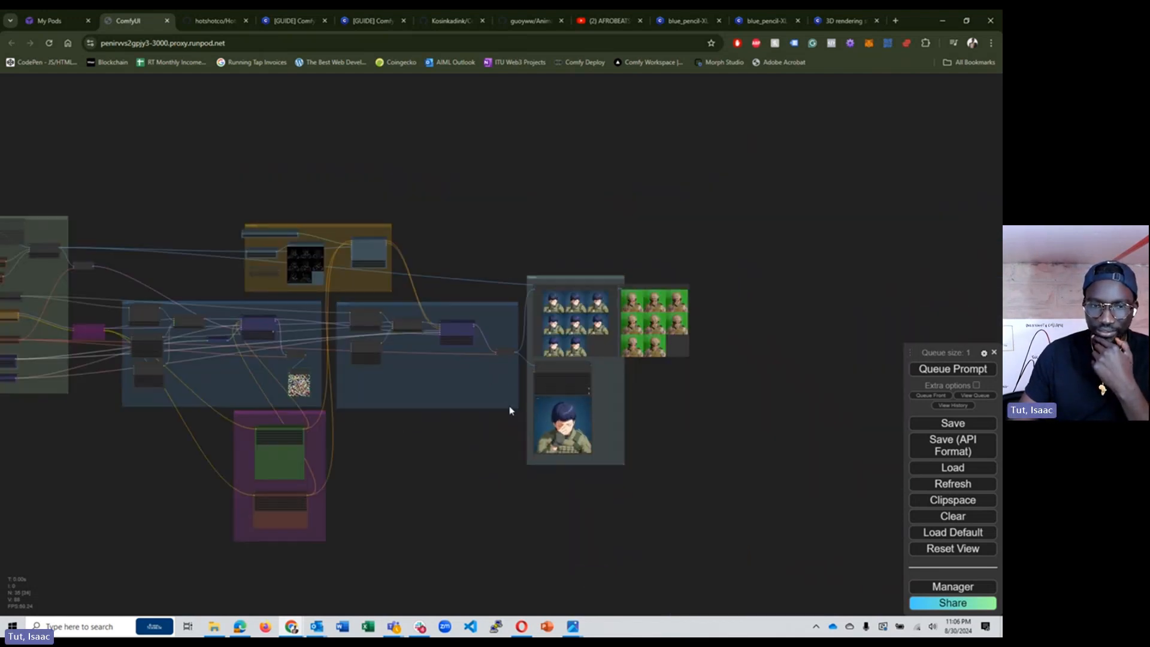
pyautogui.scroll(4, 673, 386)
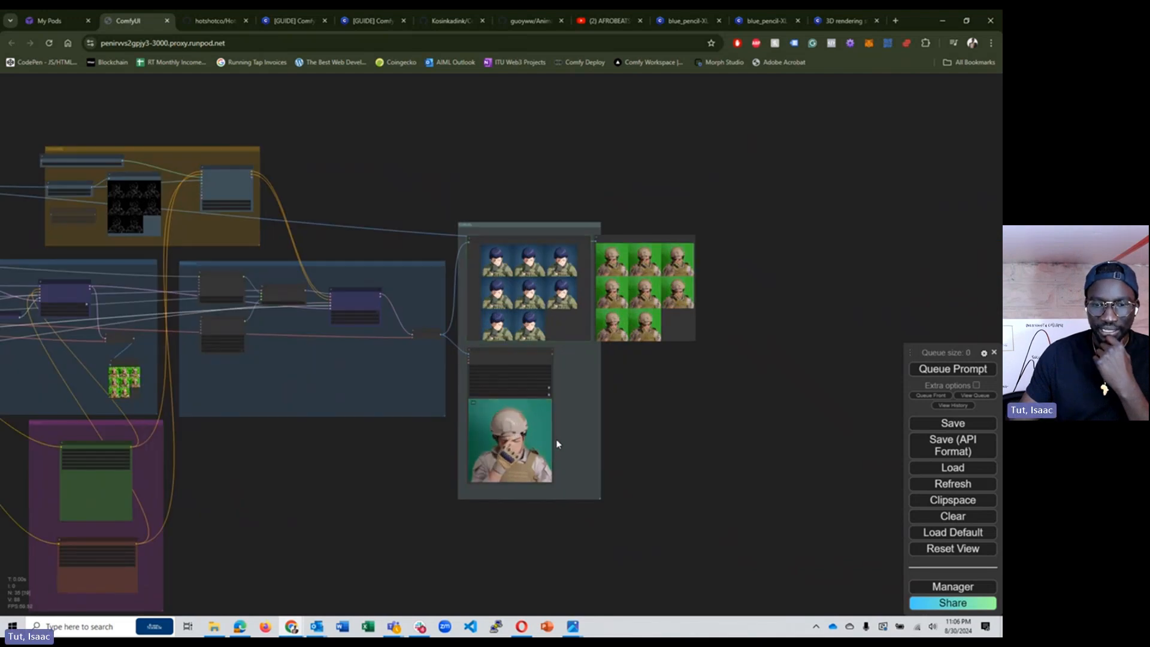
# Enlarge the sixth generated frame and the matching source soldier frame side by side to compare the hand, face and helmet.
pyautogui.scroll(3, 563, 443)
pyautogui.scroll(3, 629, 129)
pyautogui.scroll(1, 639, 133)
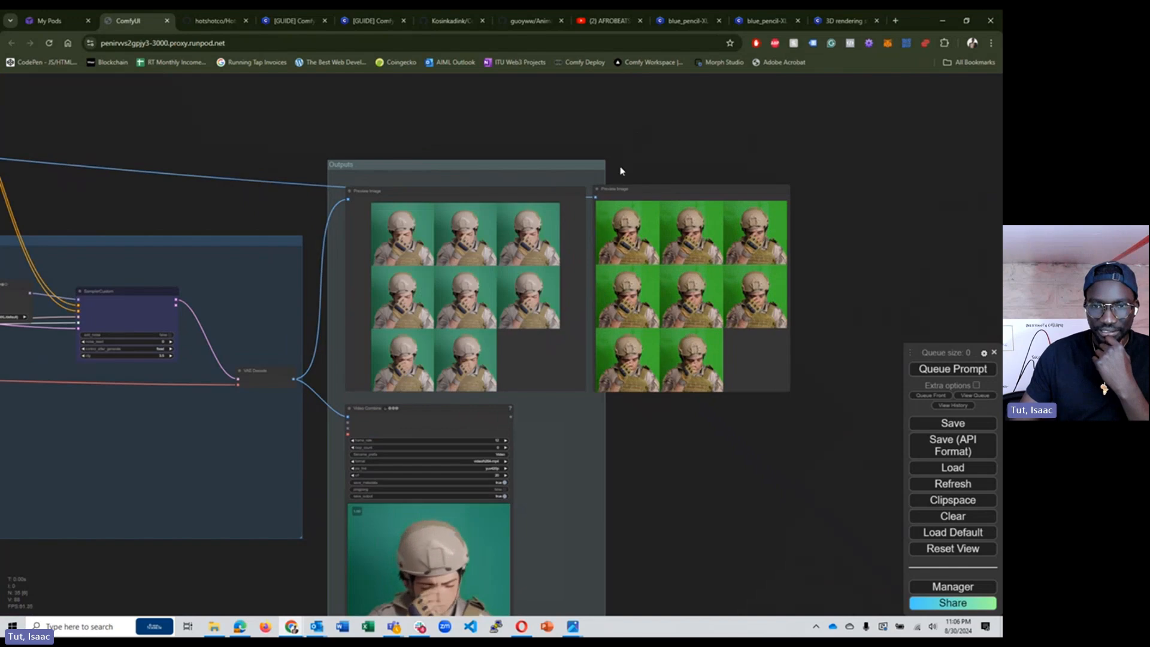
pyautogui.scroll(4, 653, 156)
pyautogui.moveTo(627, 160); pyautogui.dragTo(651, 93)
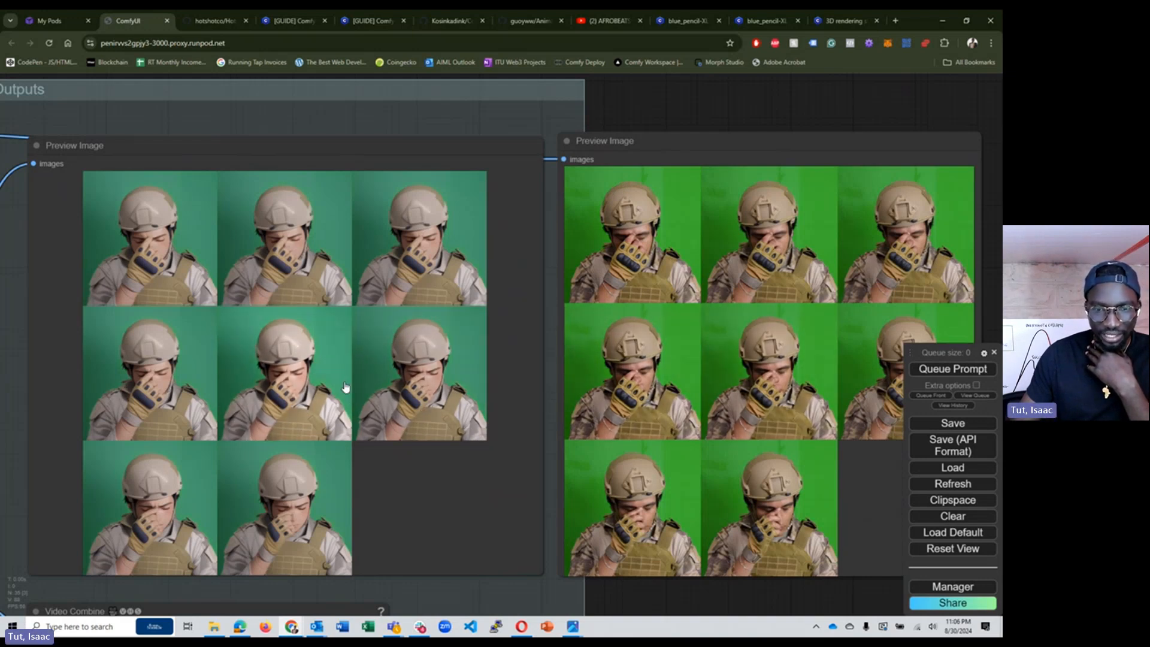
pyautogui.click(422, 388)
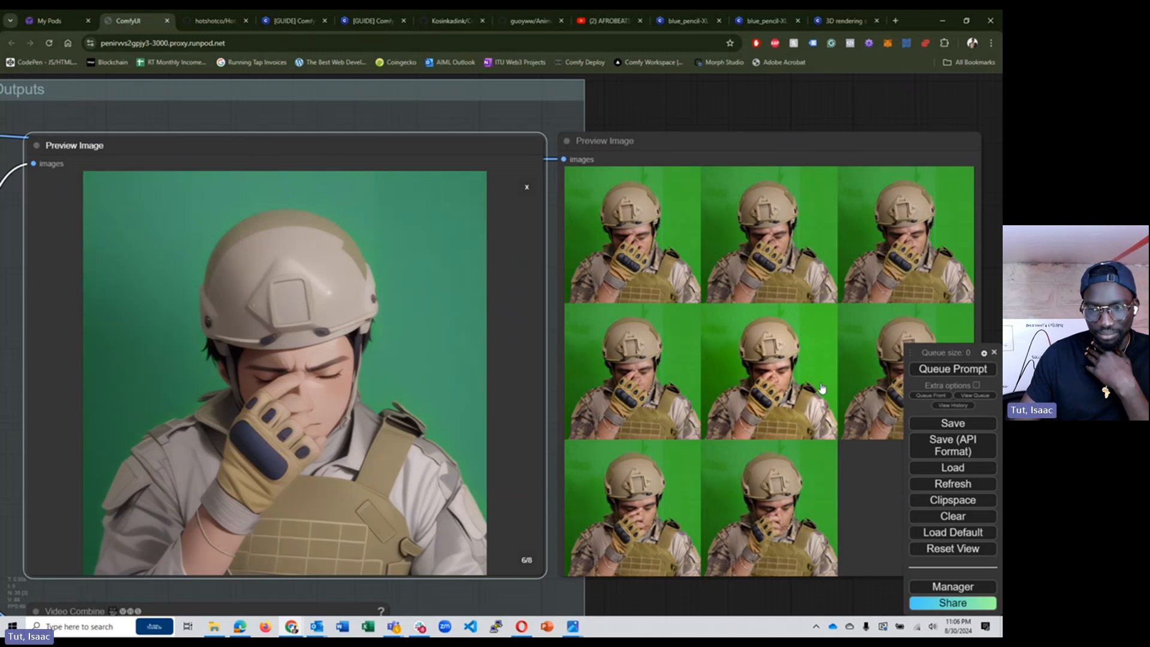
pyautogui.click(851, 380)
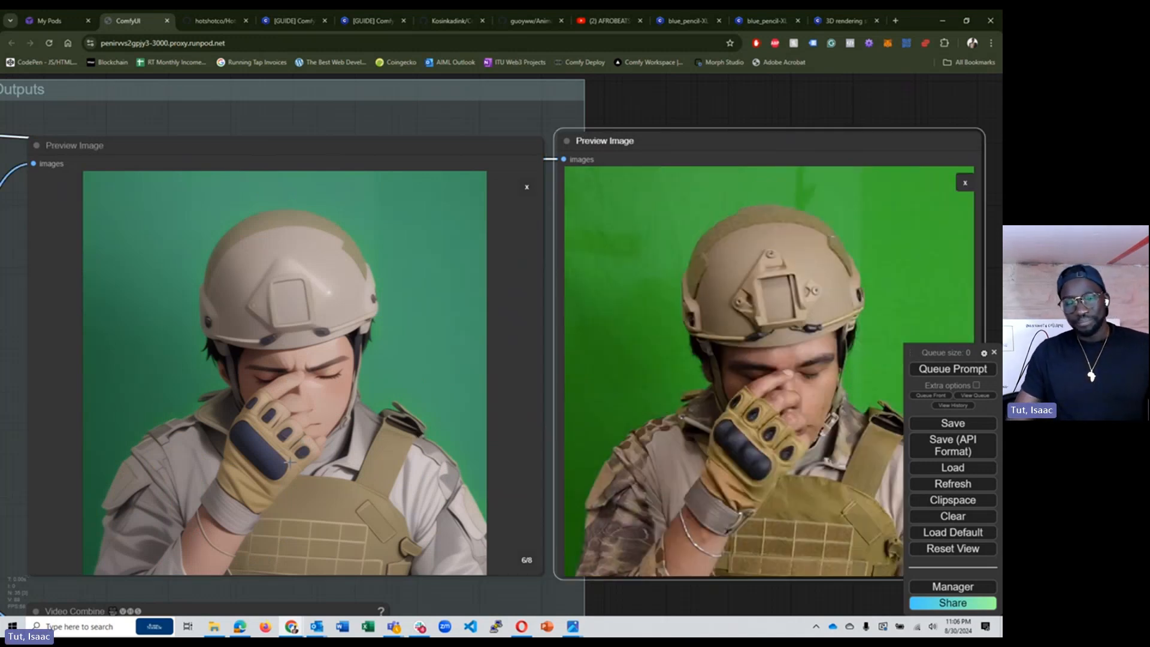
pyautogui.scroll(-5, 273, 451)
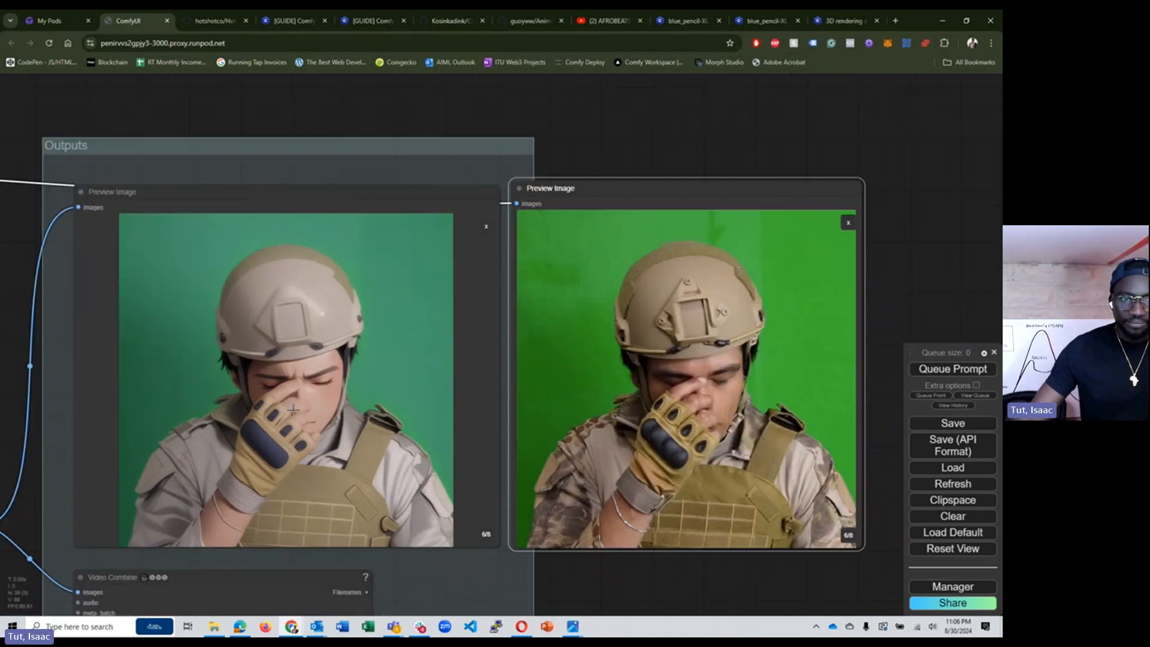
pyautogui.moveTo(138, 282); pyautogui.dragTo(448, 140)
pyautogui.scroll(-5, 448, 144)
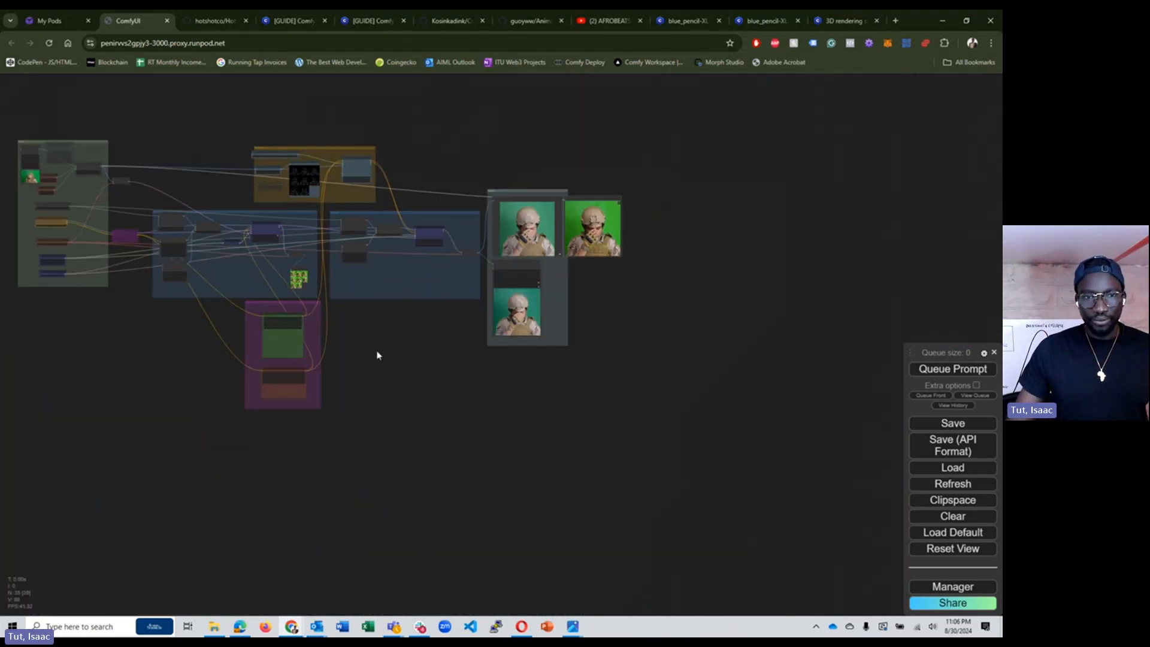
pyautogui.moveTo(378, 353); pyautogui.dragTo(522, 390)
pyautogui.scroll(4, 236, 224)
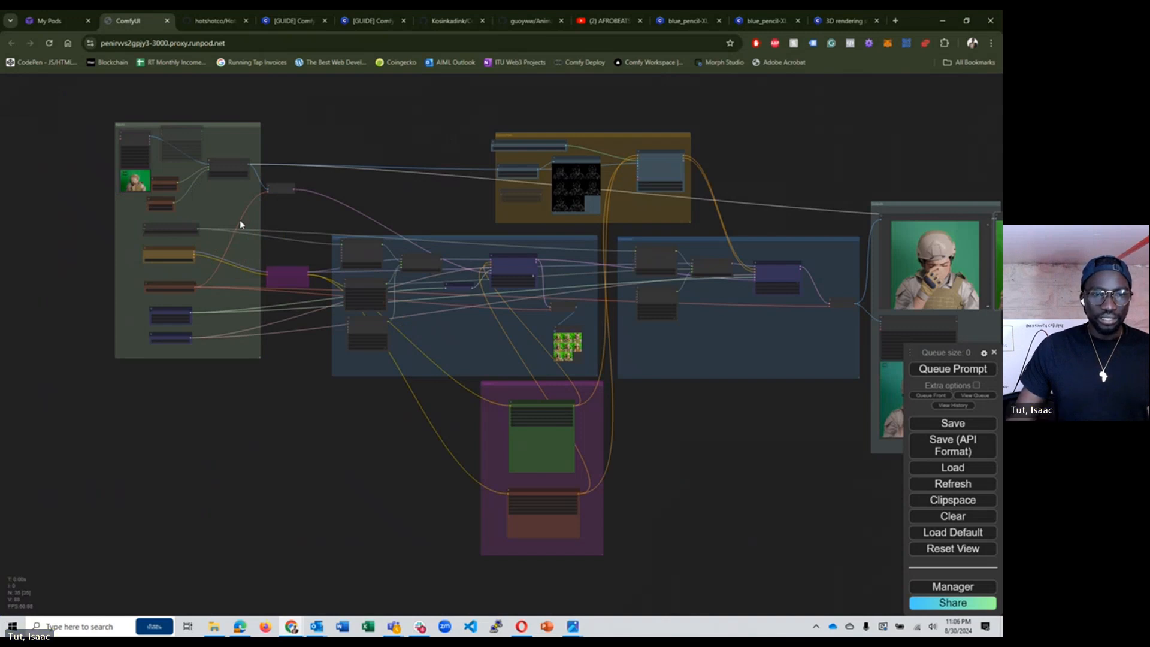
pyautogui.moveTo(382, 155); pyautogui.dragTo(322, 186)
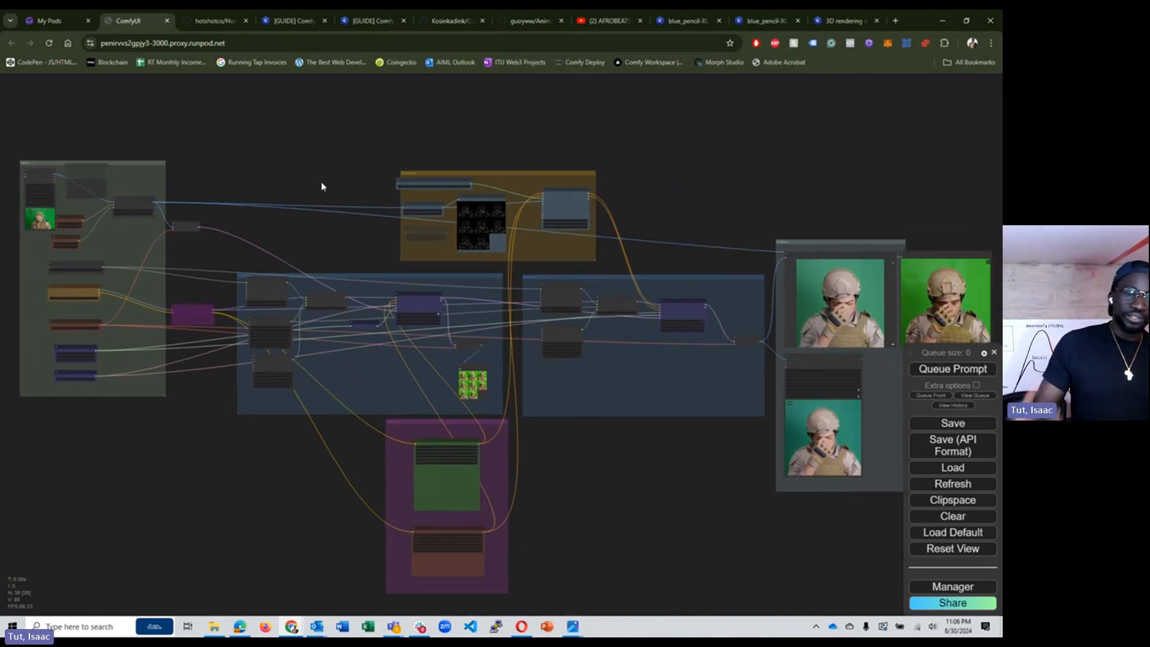